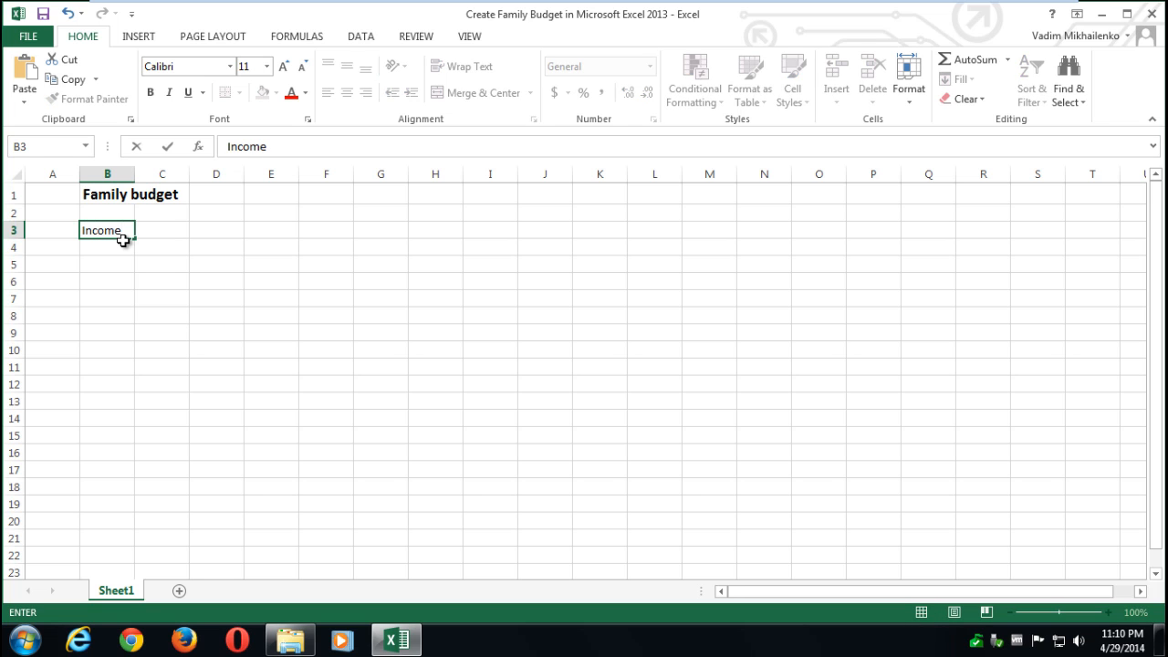
- Add the Expense and Difference labels below Income in column B
key(Return)
text(Expnes)
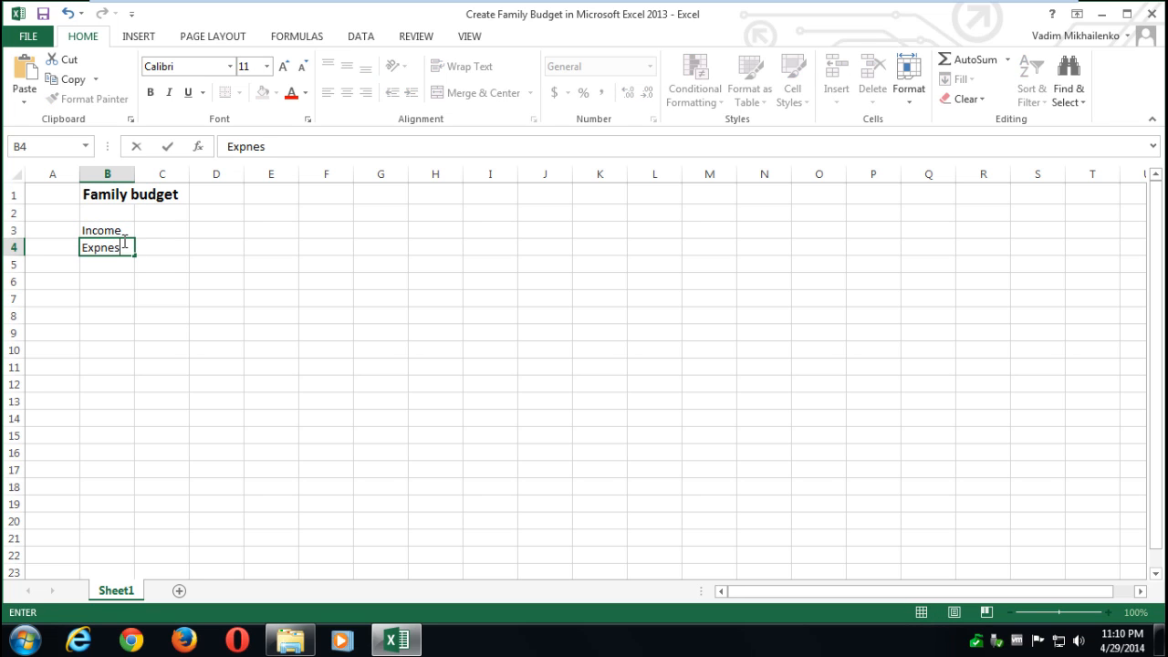
key(BackSpace)
key(BackSpace)
key(BackSpace)
text(ense)
key(Return)
text(Differe)
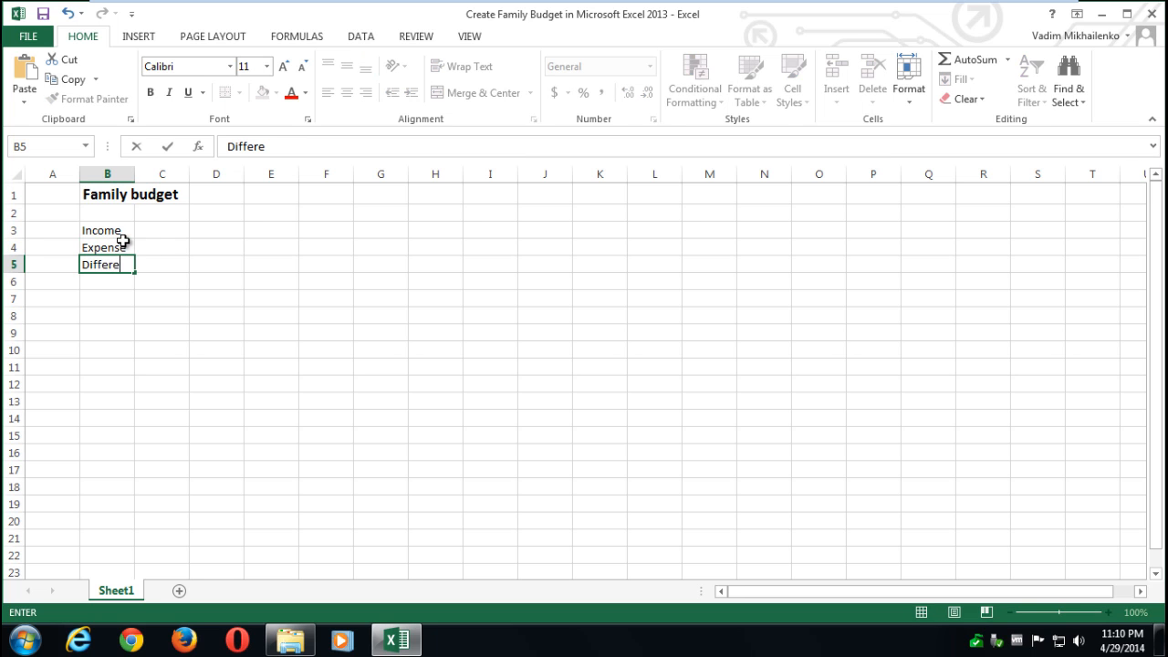
text(nce)
- Enter income 2000 and expense 1500, compute =C3-C4 giving 500, and widen column B
click(171, 231)
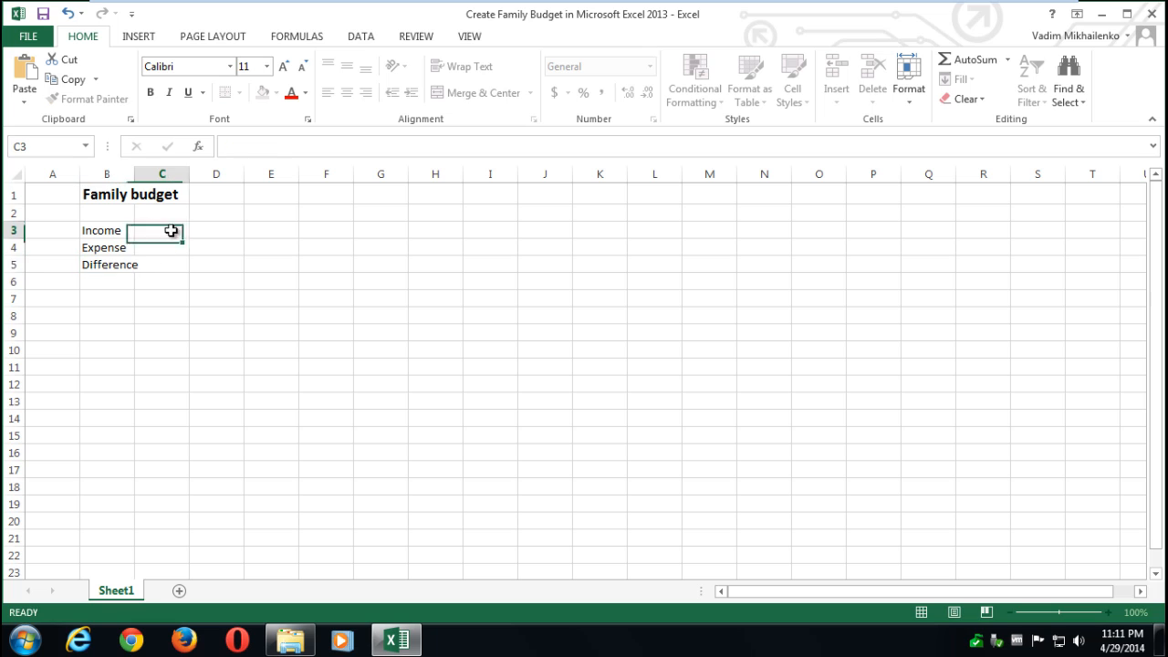
text(2000)
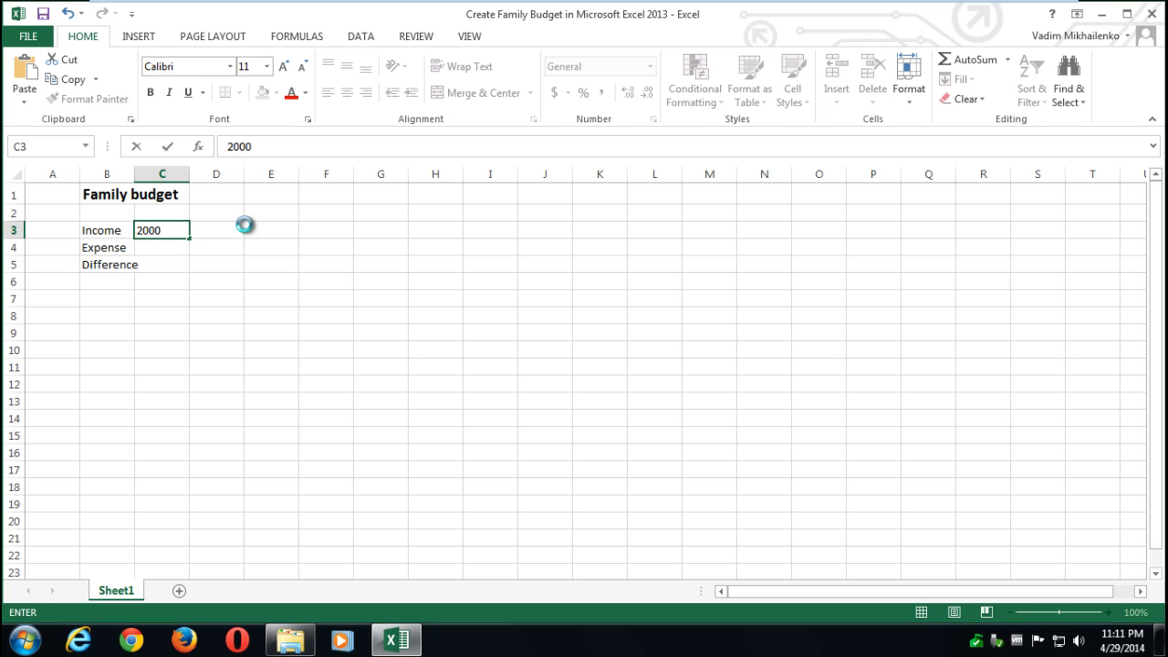
key(Return)
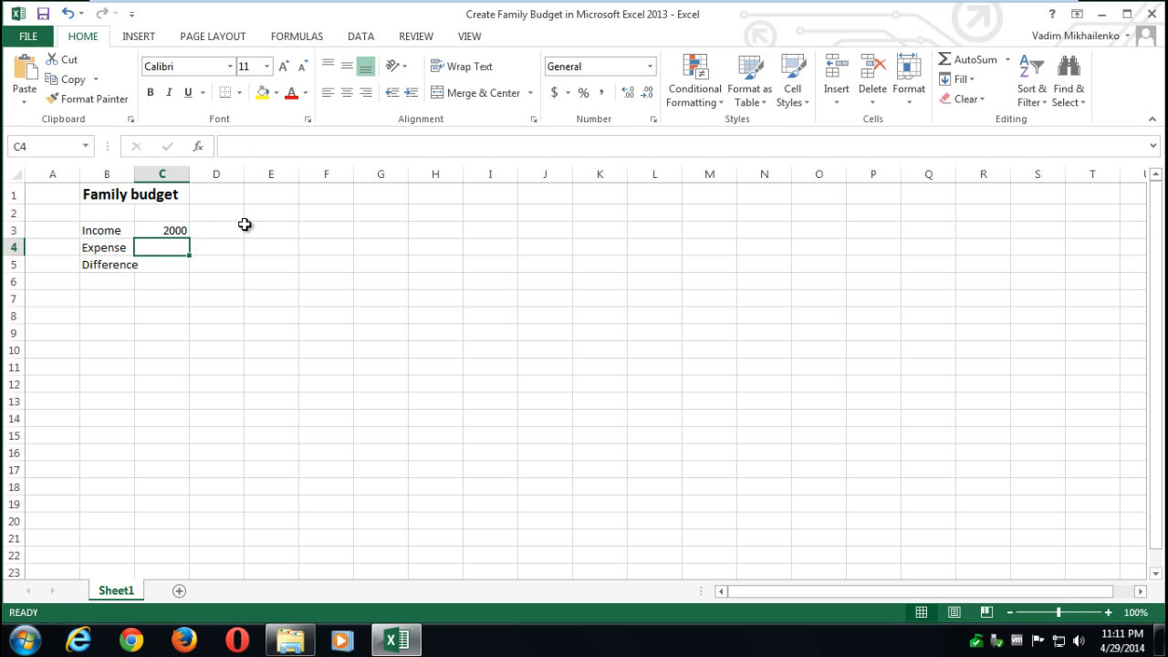
text(1500)
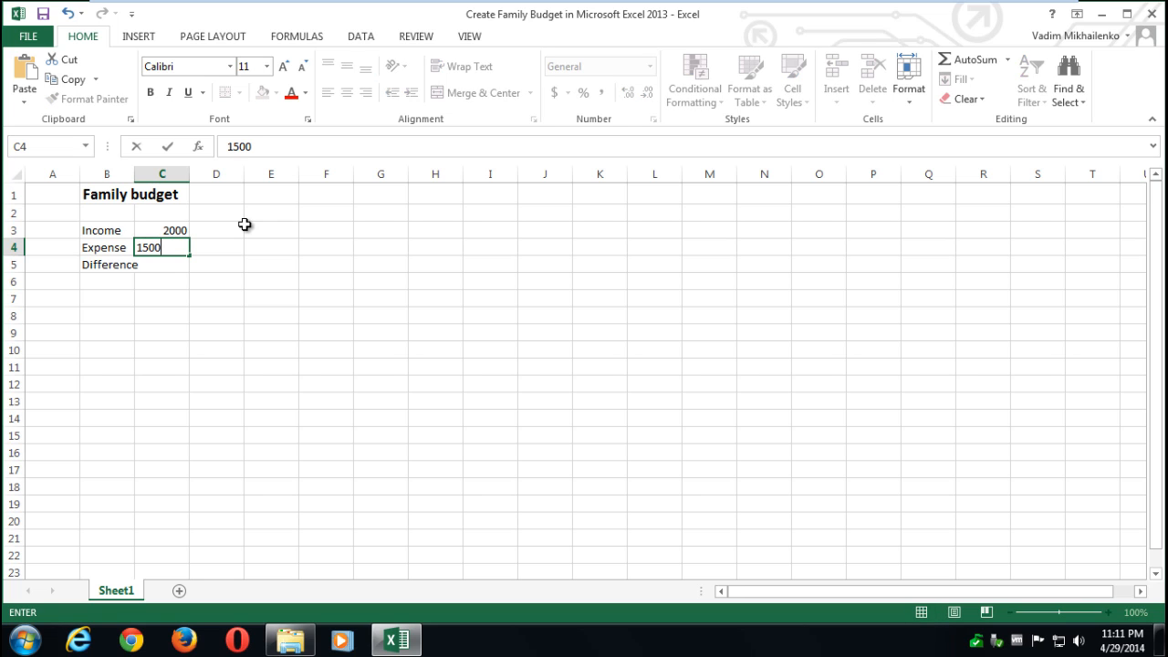
key(Return)
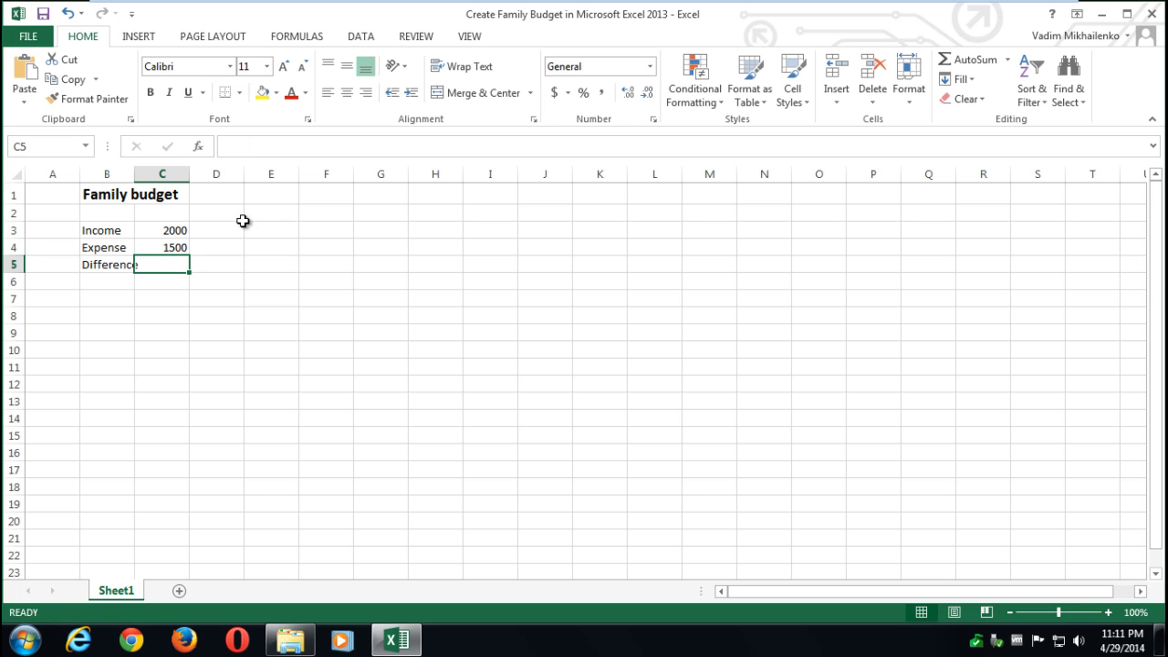
text(=)
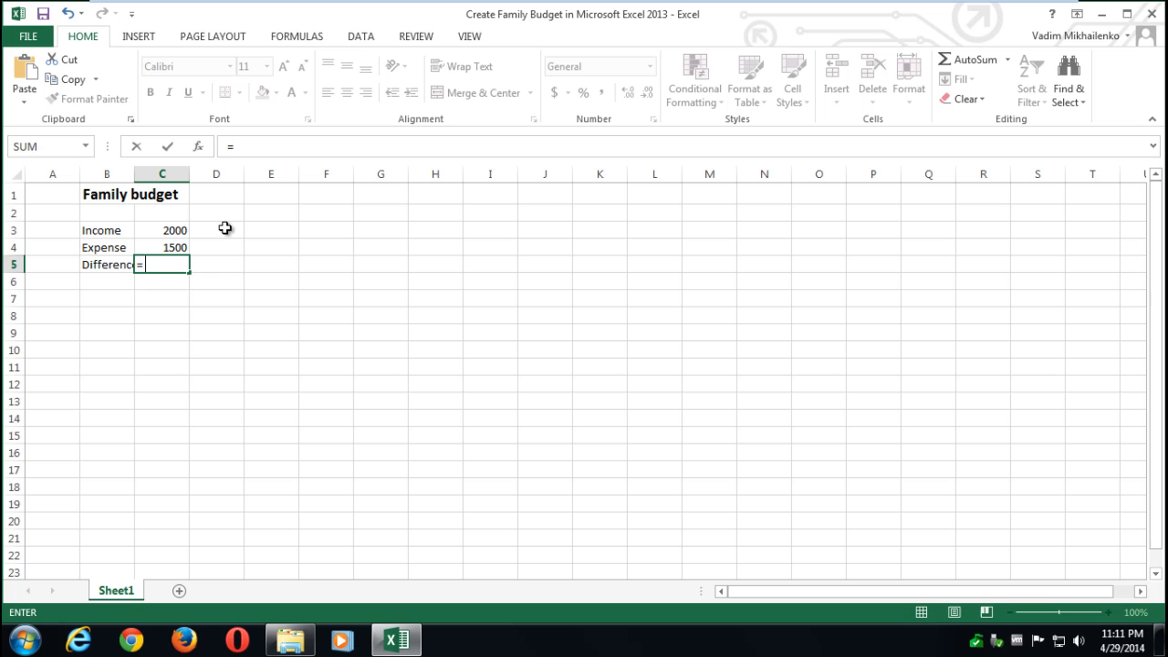
click(177, 228)
text(-)
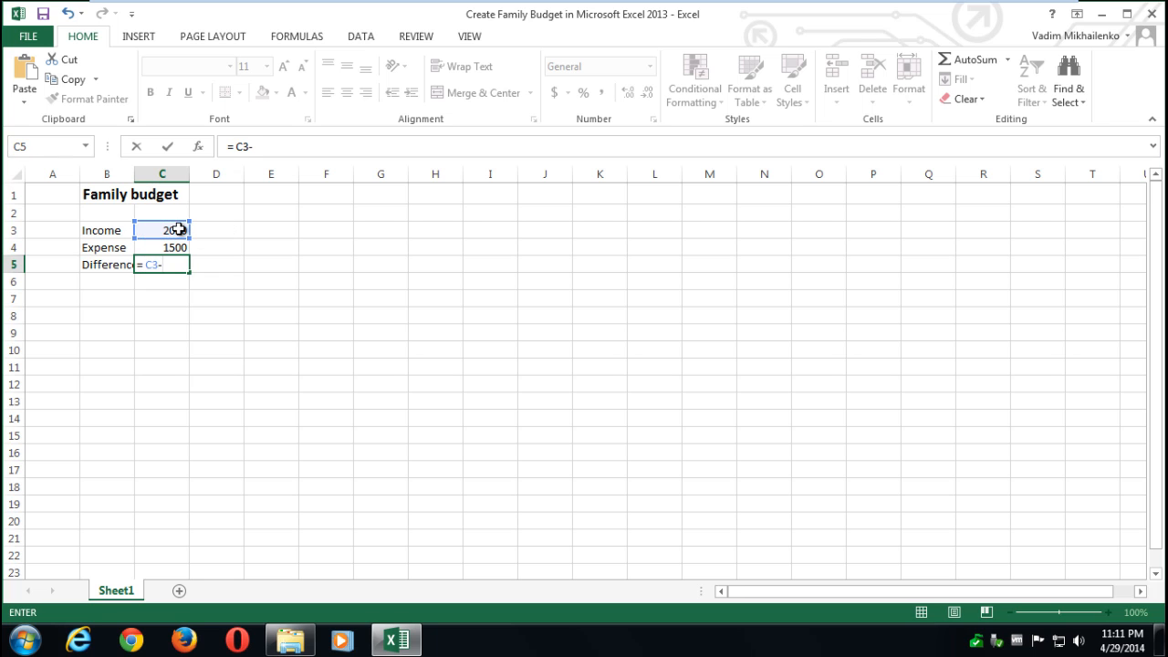
click(174, 247)
key(Return)
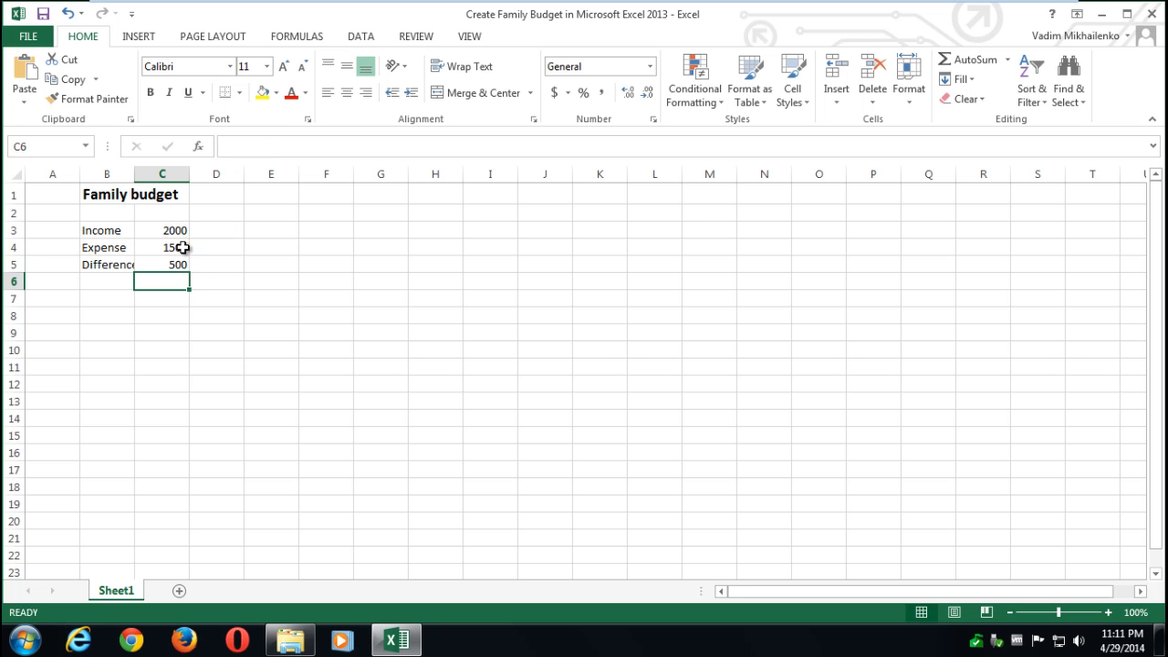
drag(134, 174, 157, 174)
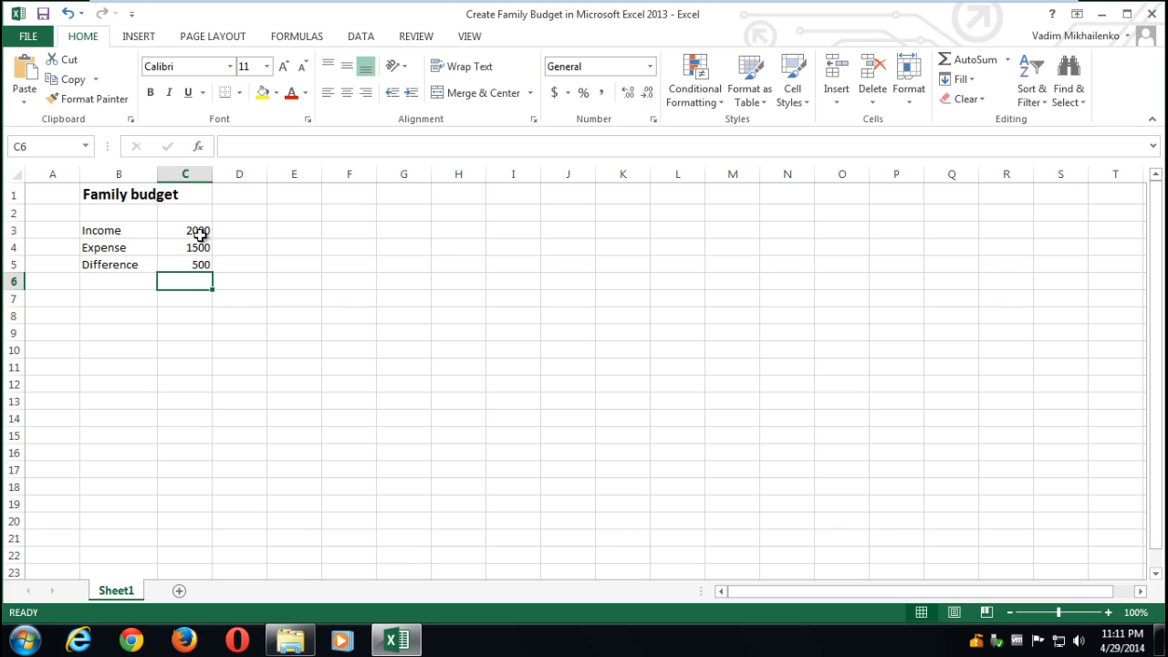
- Apply Accounting format to C3:C5 so they read $2,000.00, $1,500.00 and $500.00
click(200, 248)
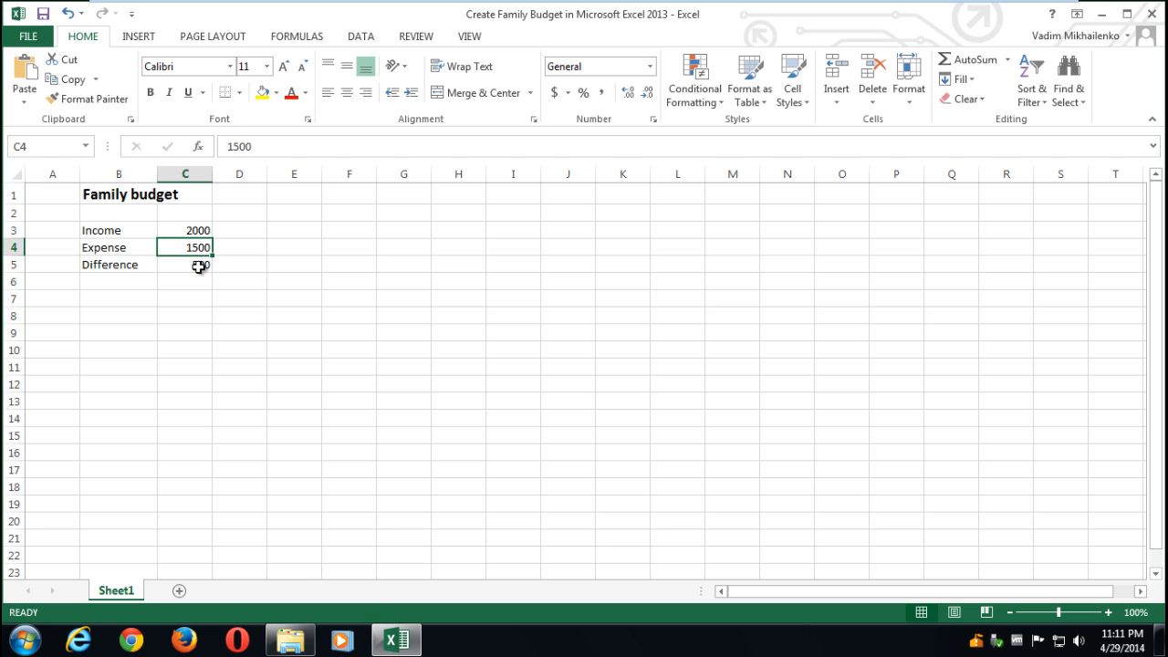
click(200, 264)
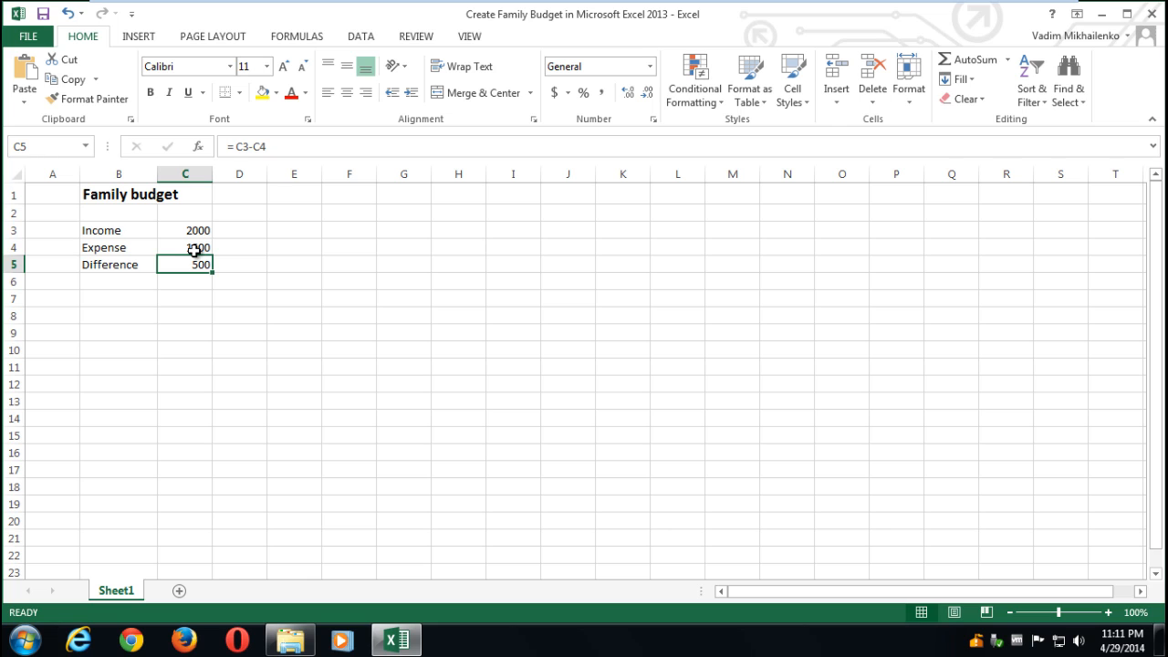
drag(198, 229, 198, 264)
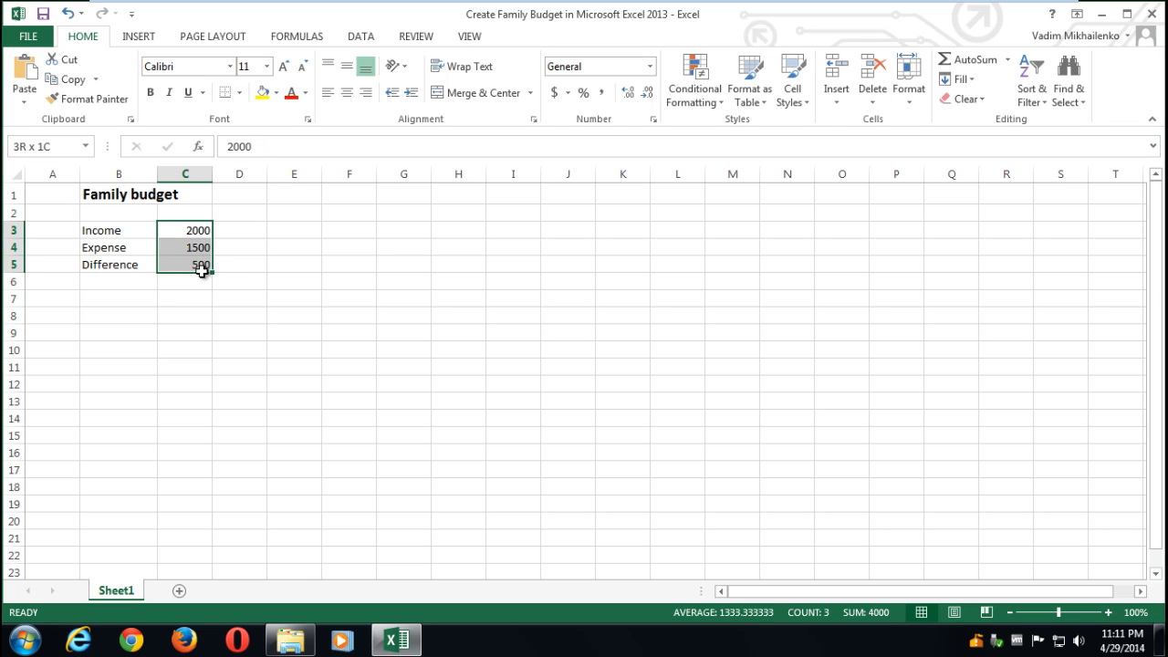
click(554, 93)
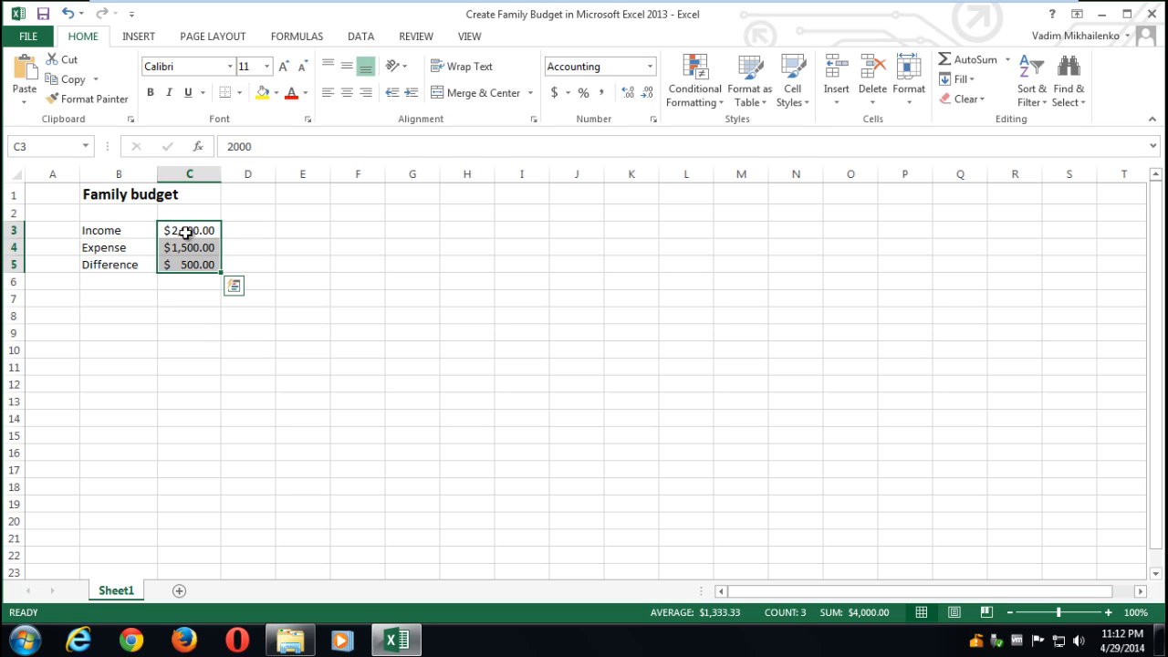
right_click(167, 251)
- Type Jan, Feb, Mar in D2:F2 and autofill the months through Dec in O2
click(247, 212)
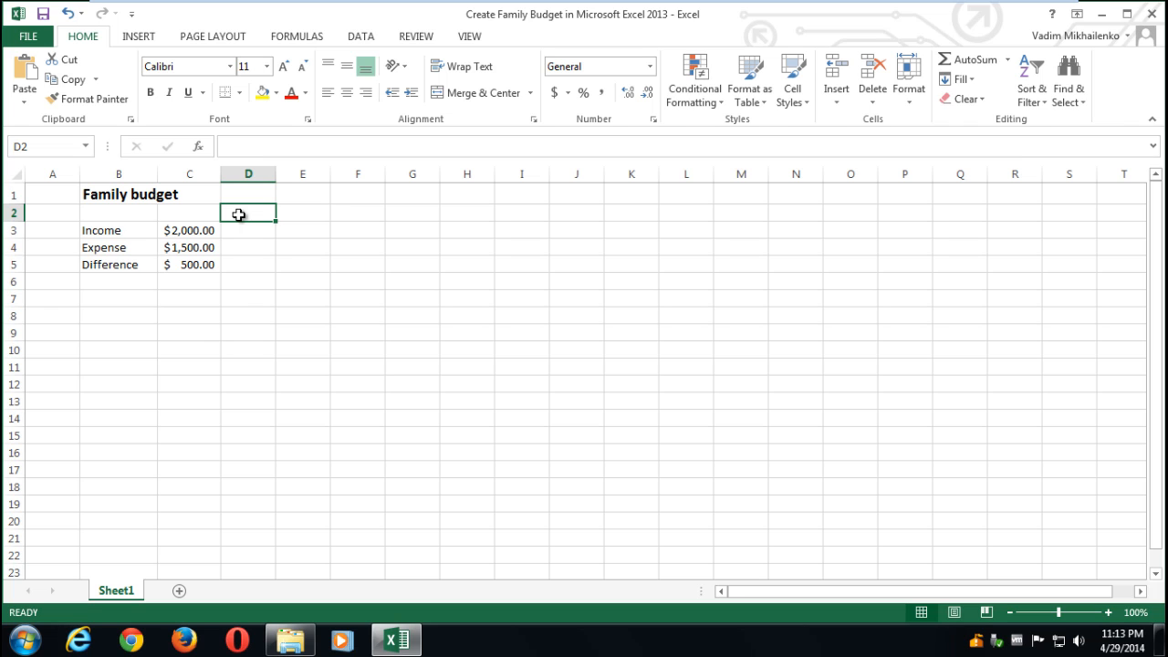
text(Jan)
key(Tab)
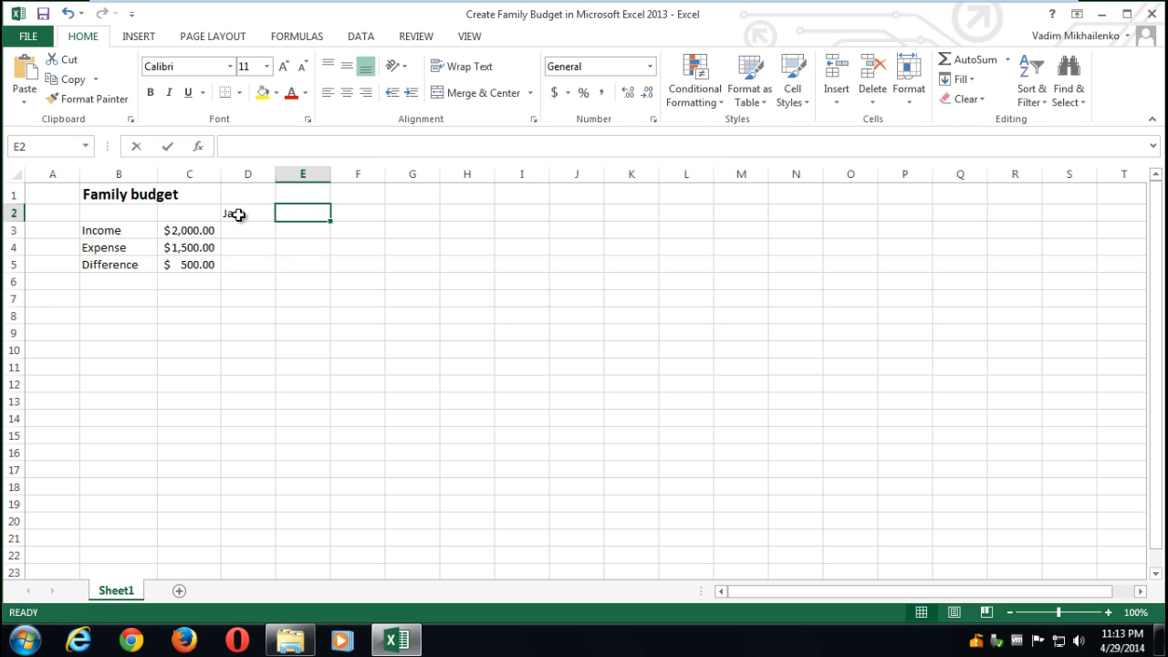
text(Feb)
key(Tab)
text(Mar)
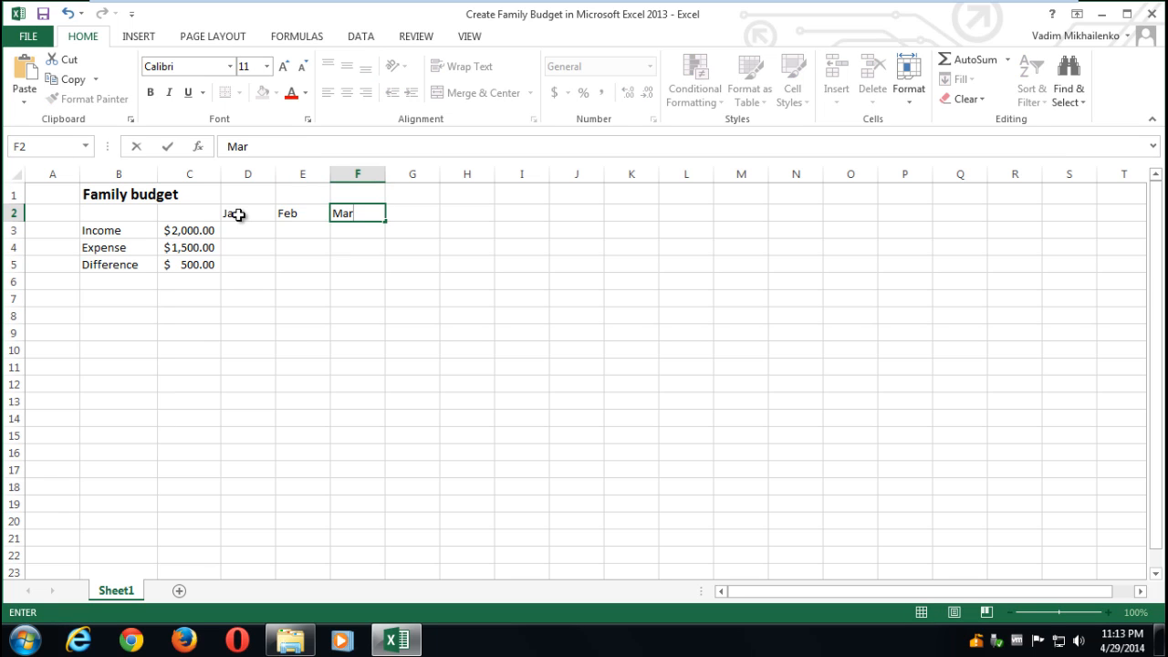
drag(238, 214, 865, 228)
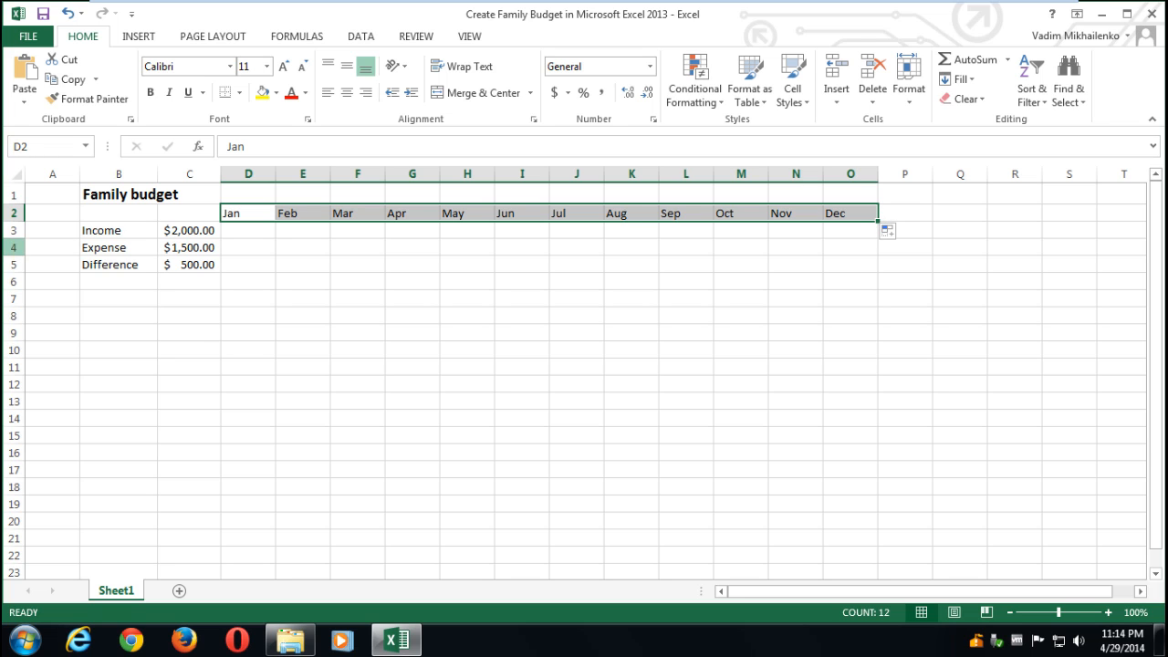
- Insert a blank row above the Income row
click(14, 230)
right_click(16, 234)
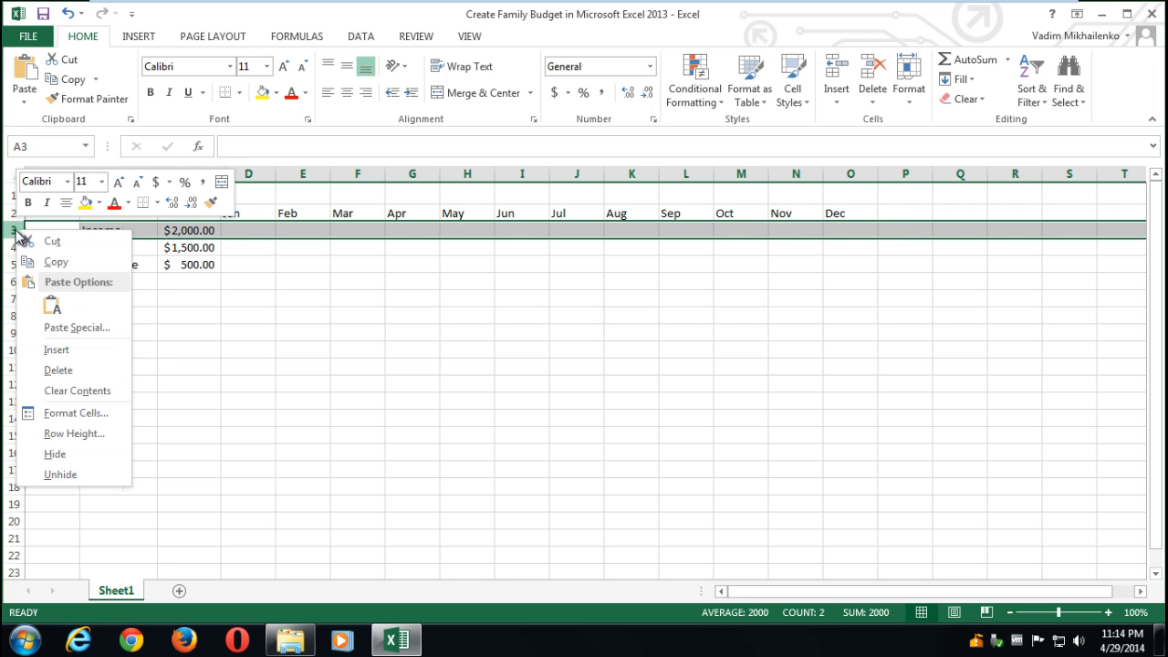
click(55, 349)
- Enter 7/1/2014 in D3 and =D3+7 in E3 for the following week
click(243, 230)
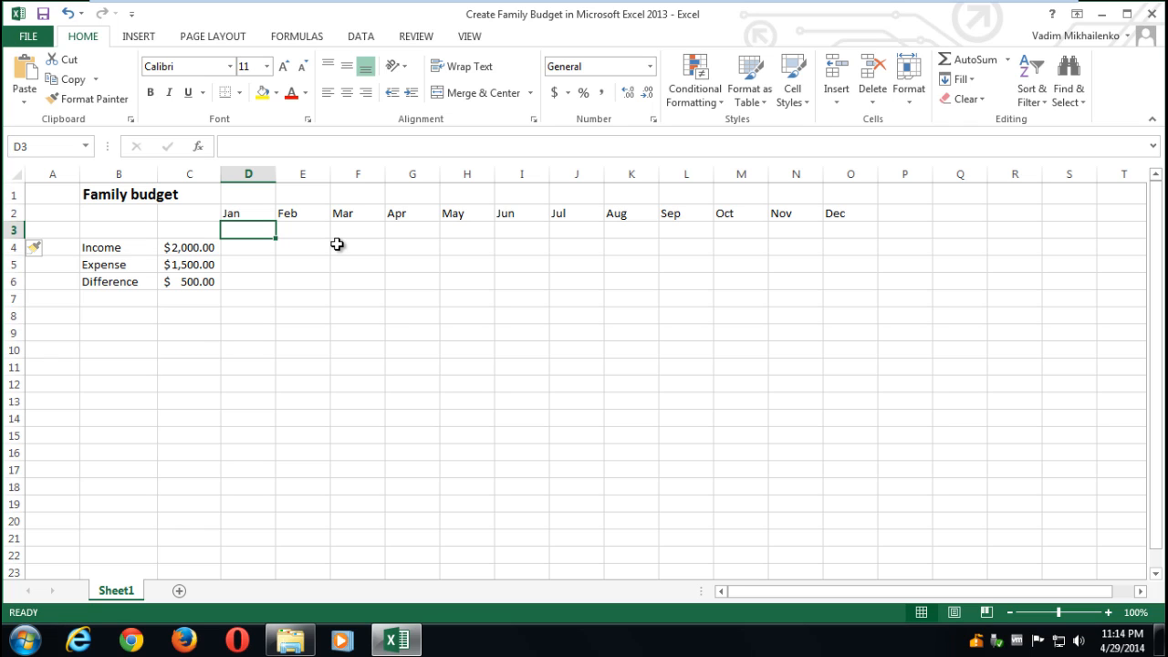
text(7)
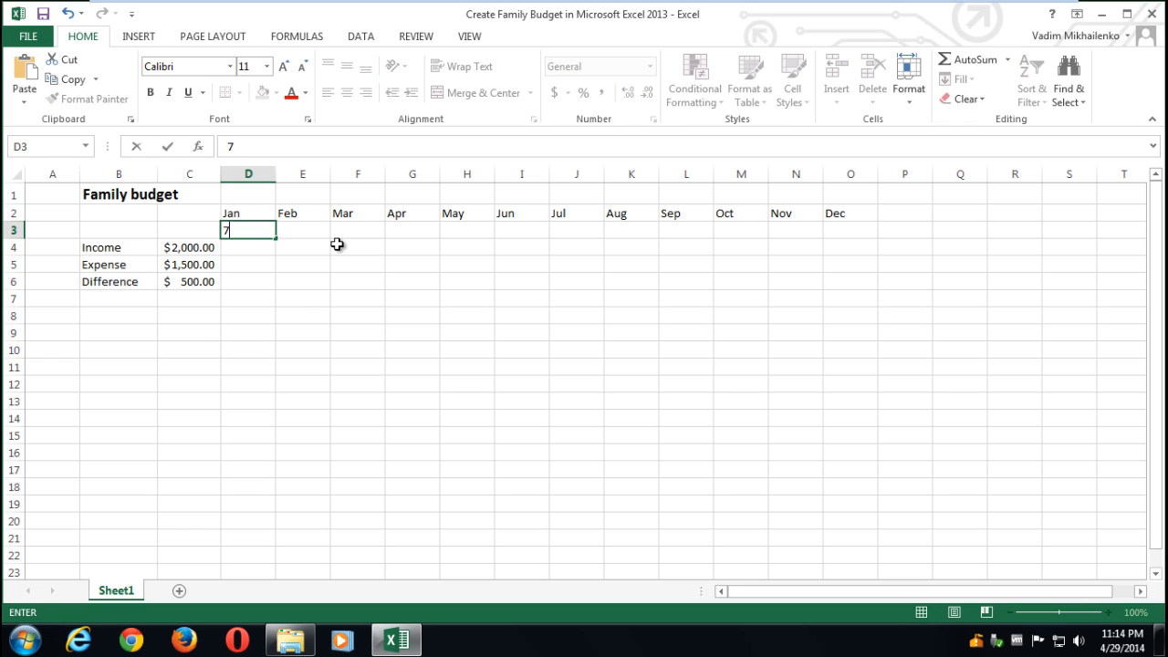
text(/1/2014)
click(320, 235)
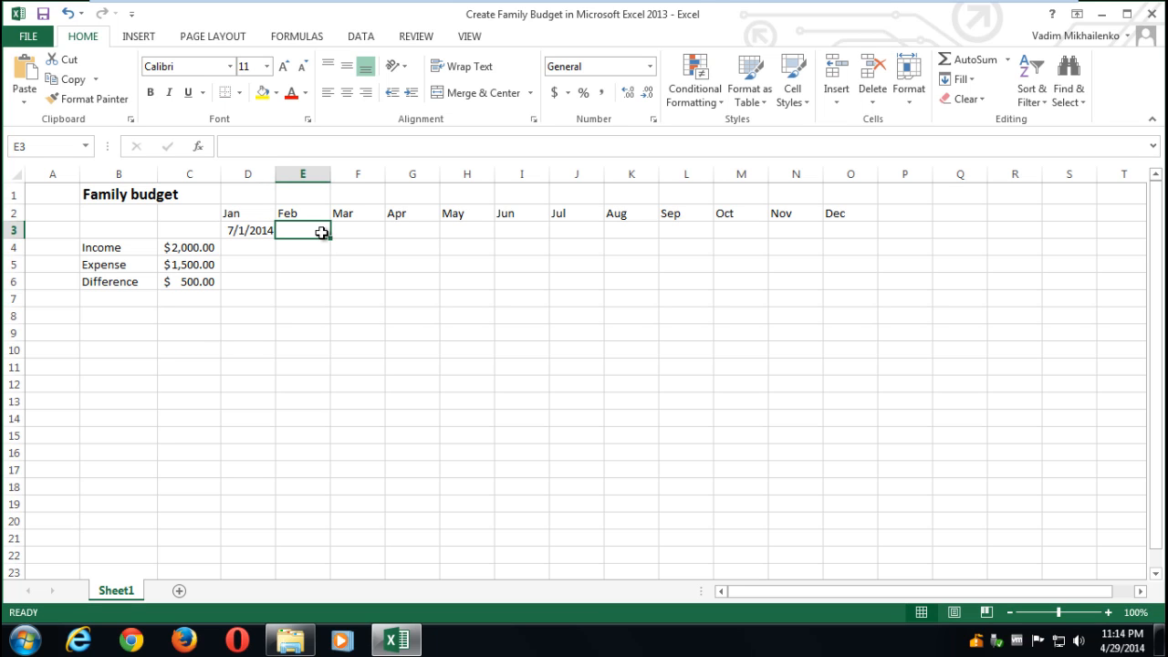
text(=)
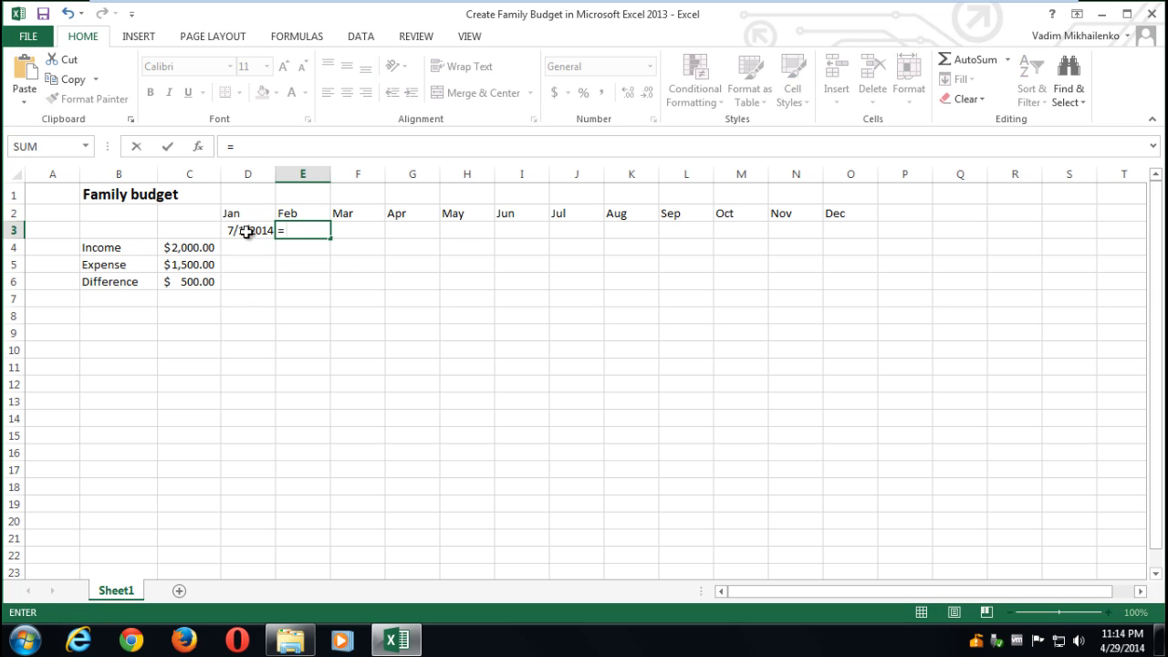
click(247, 230)
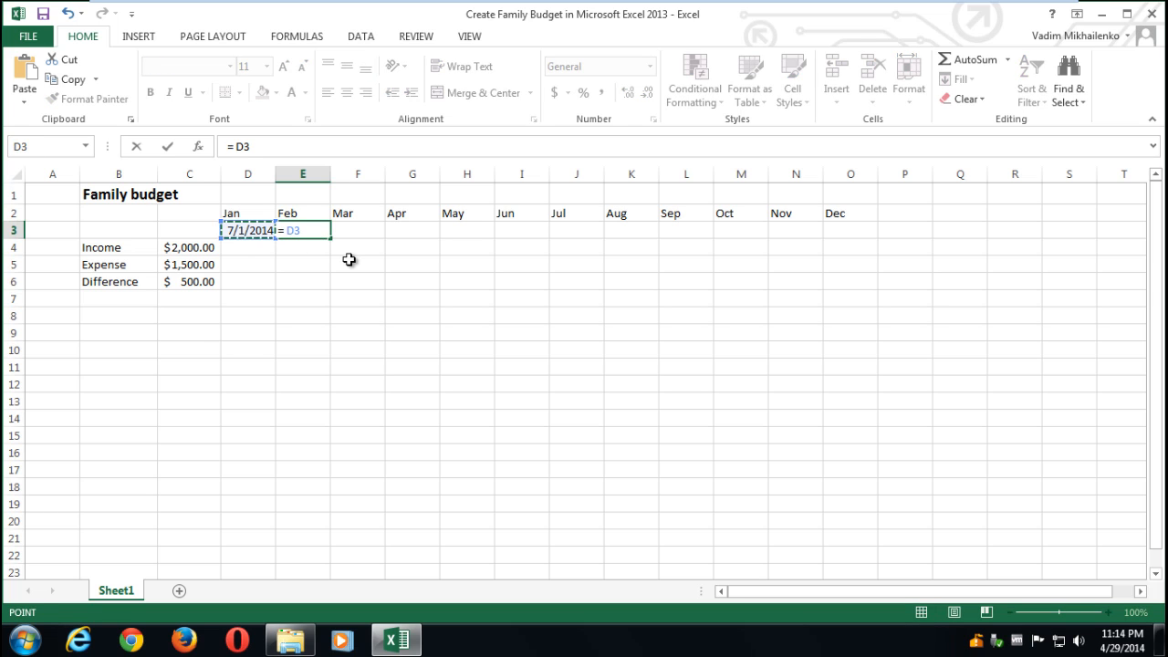
text(+7)
key(Return)
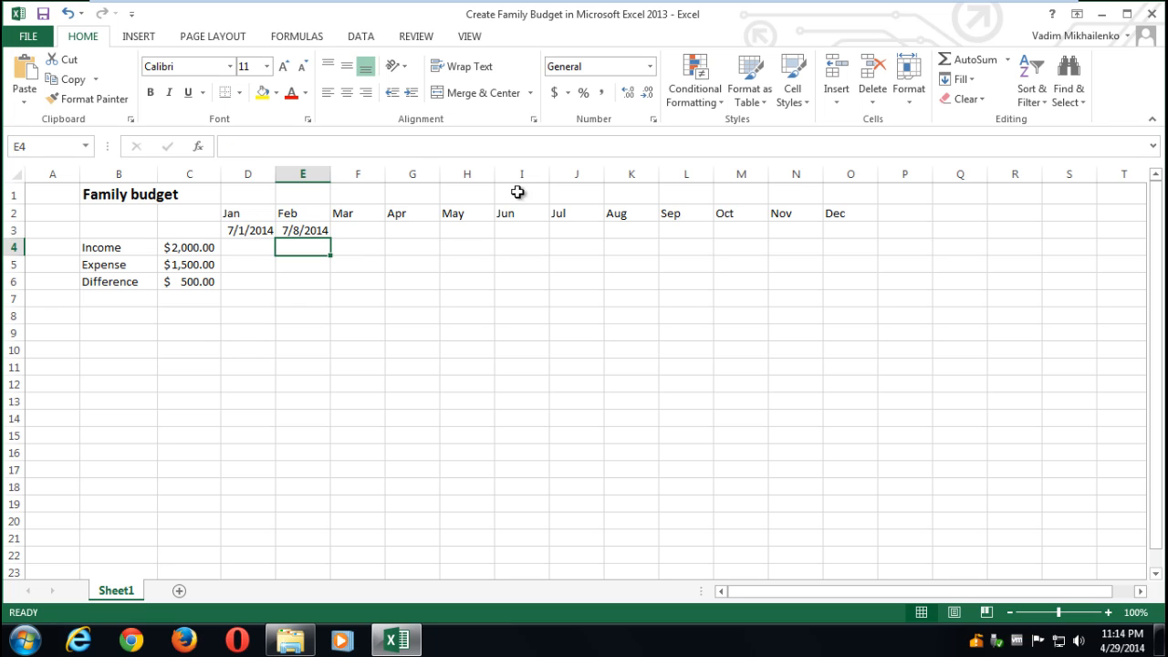
- Copy the weekly date formula from E3 across the cells under Mar through Dec
click(300, 228)
key(ctrl+c)
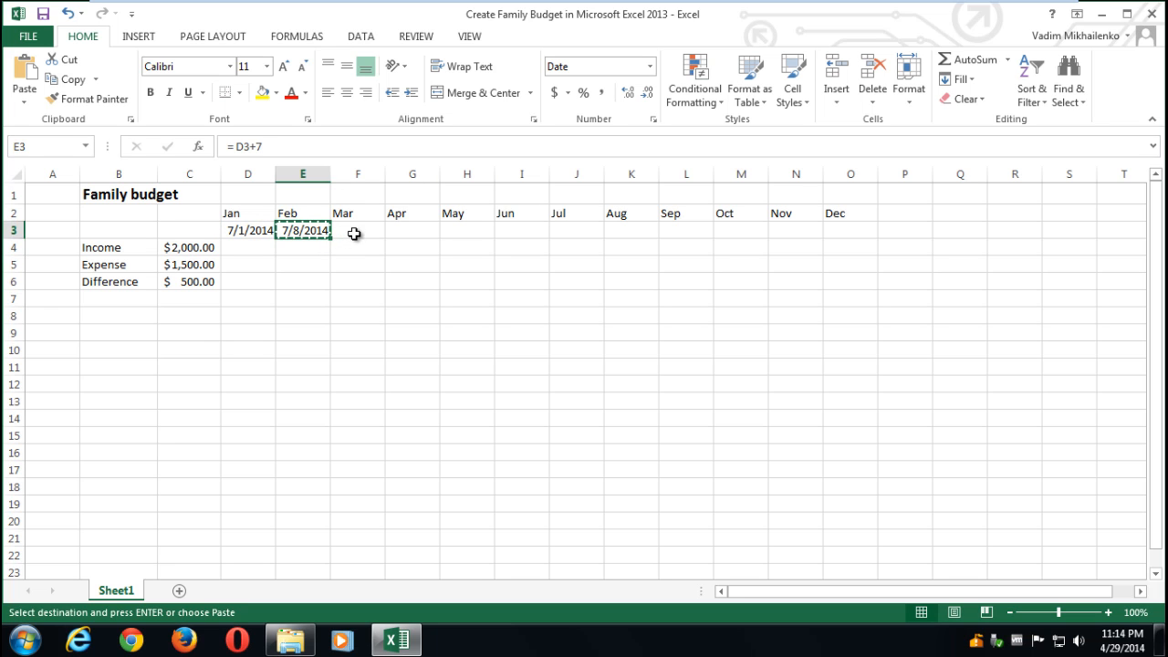
drag(354, 231, 828, 229)
key(ctrl+v)
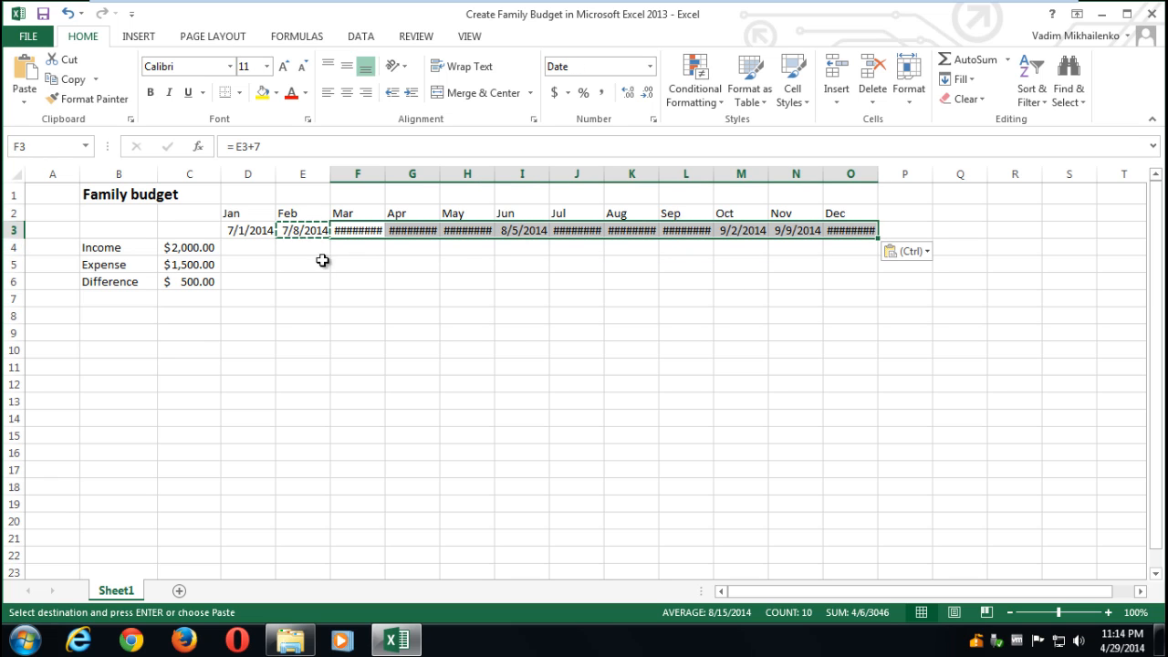
- Widen columns F, G, J, K, L and O so every date displays in full
drag(387, 176, 447, 174)
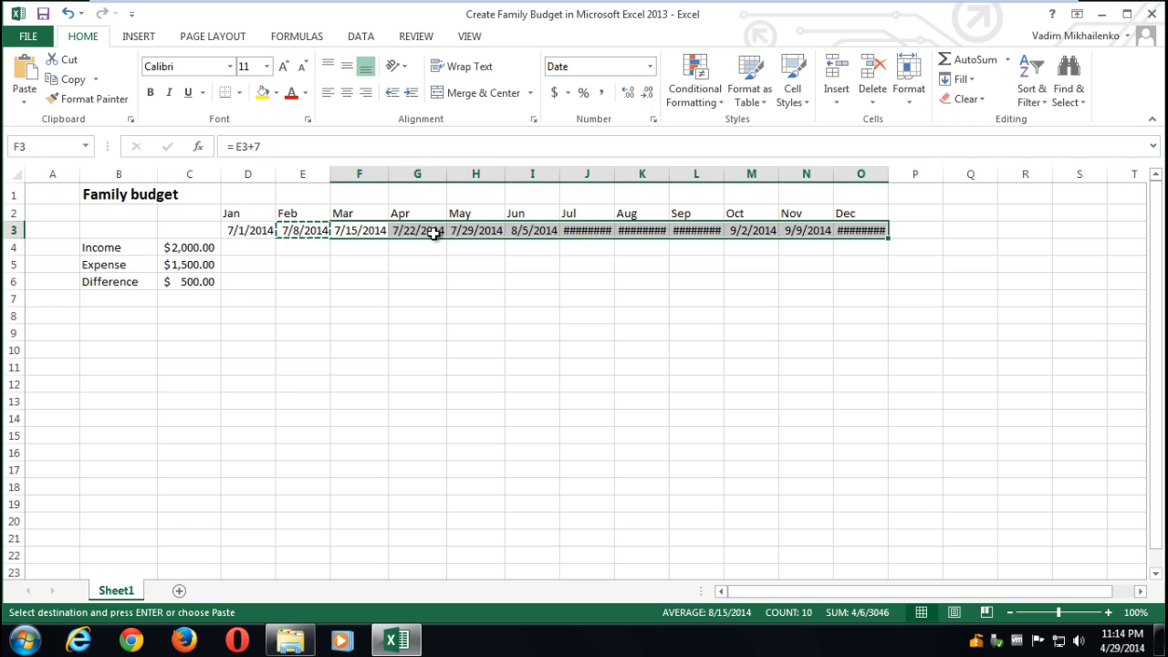
double_click(614, 174)
double_click(675, 174)
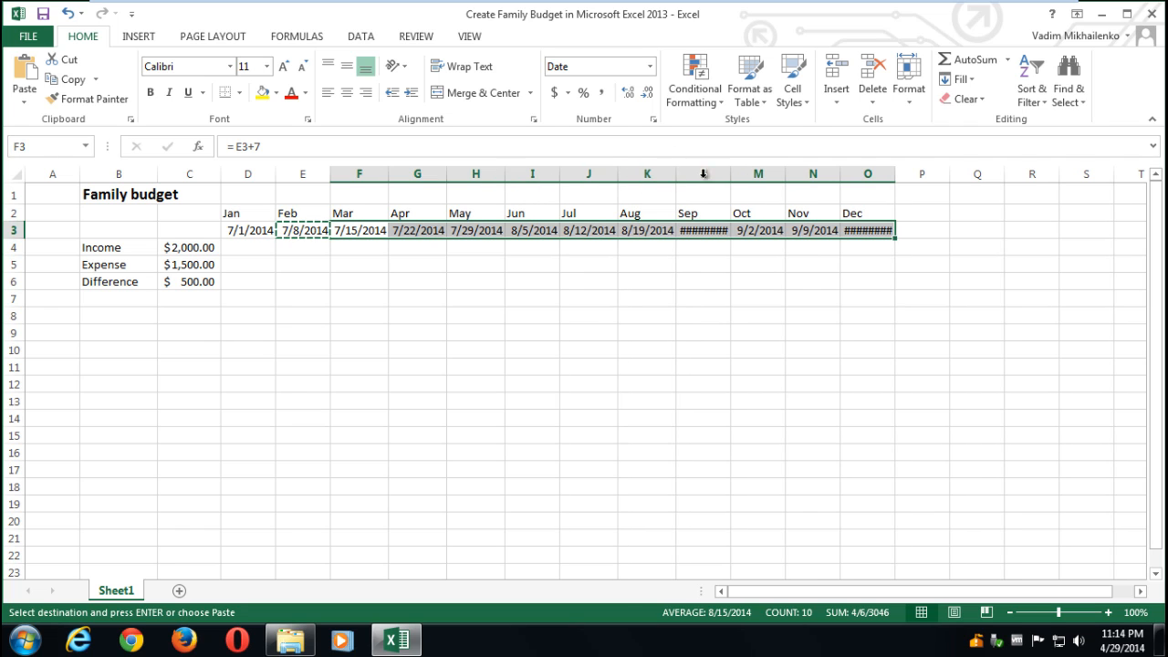
double_click(732, 175)
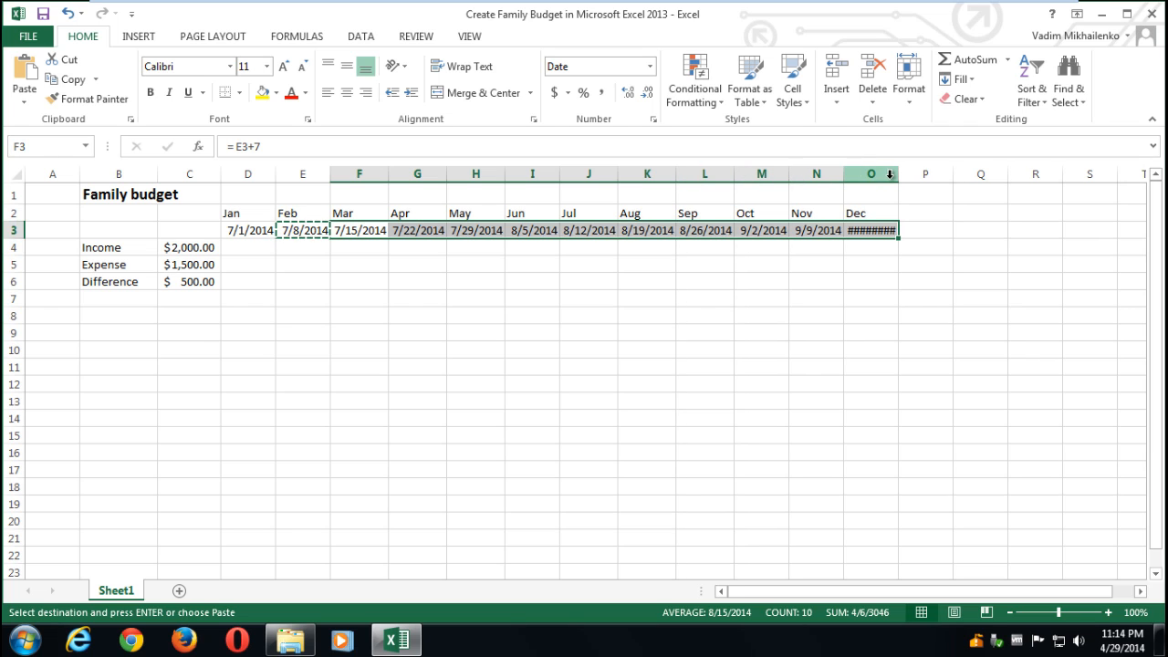
double_click(898, 174)
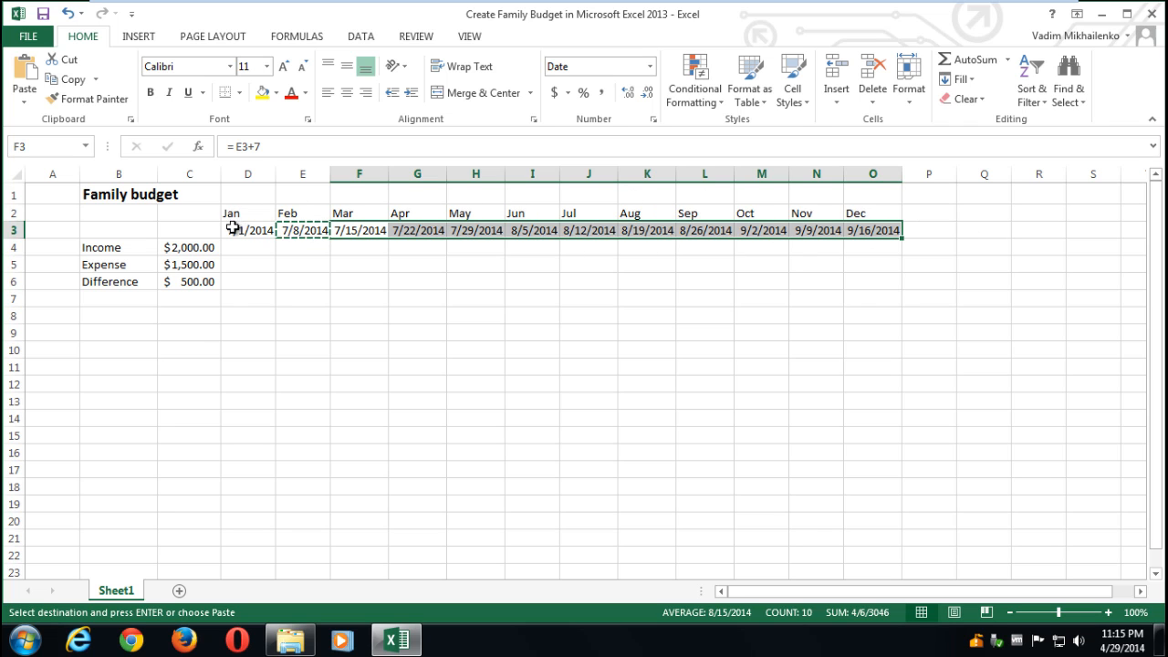
click(844, 229)
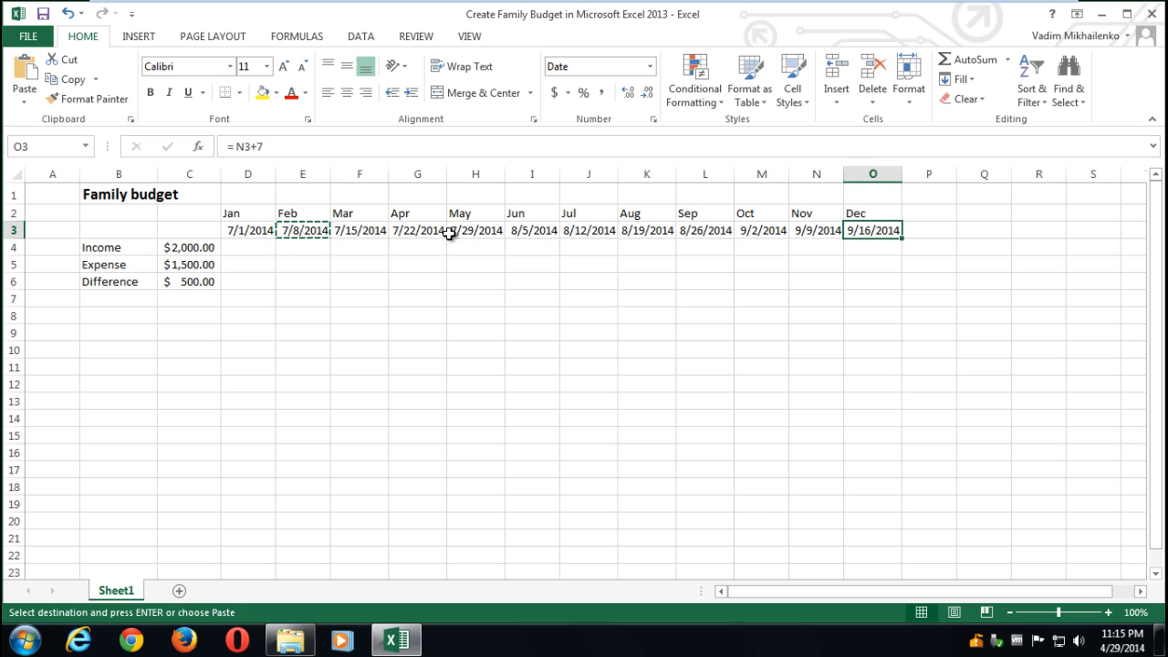
- Delete the date row 3 and the amounts column C
click(15, 229)
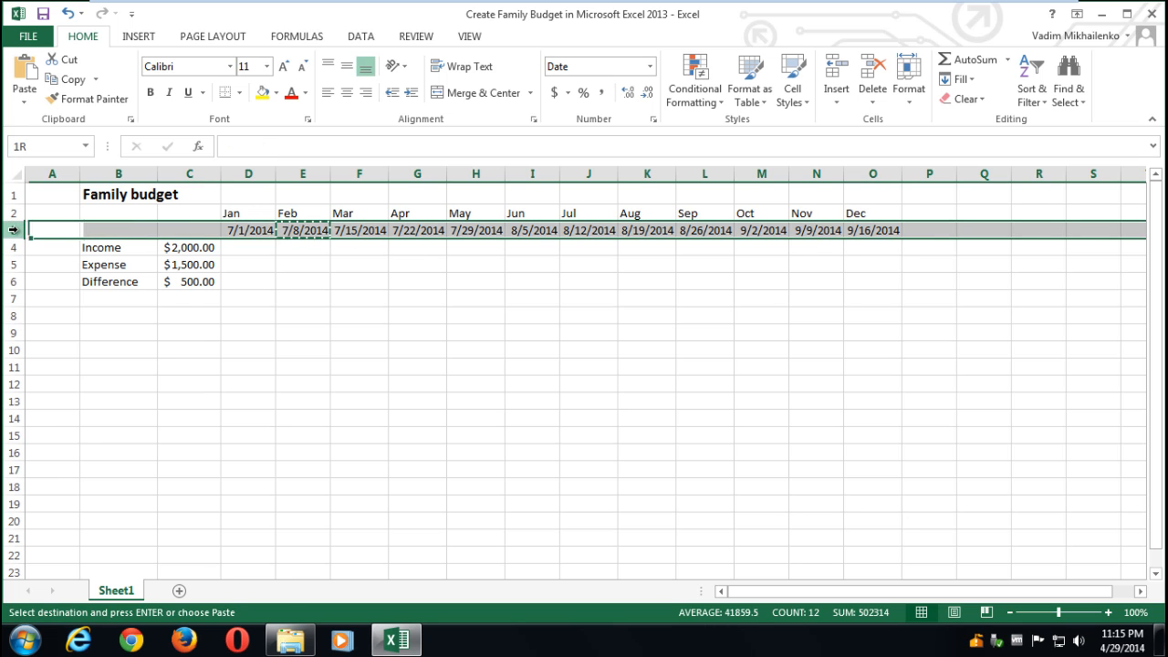
right_click(14, 229)
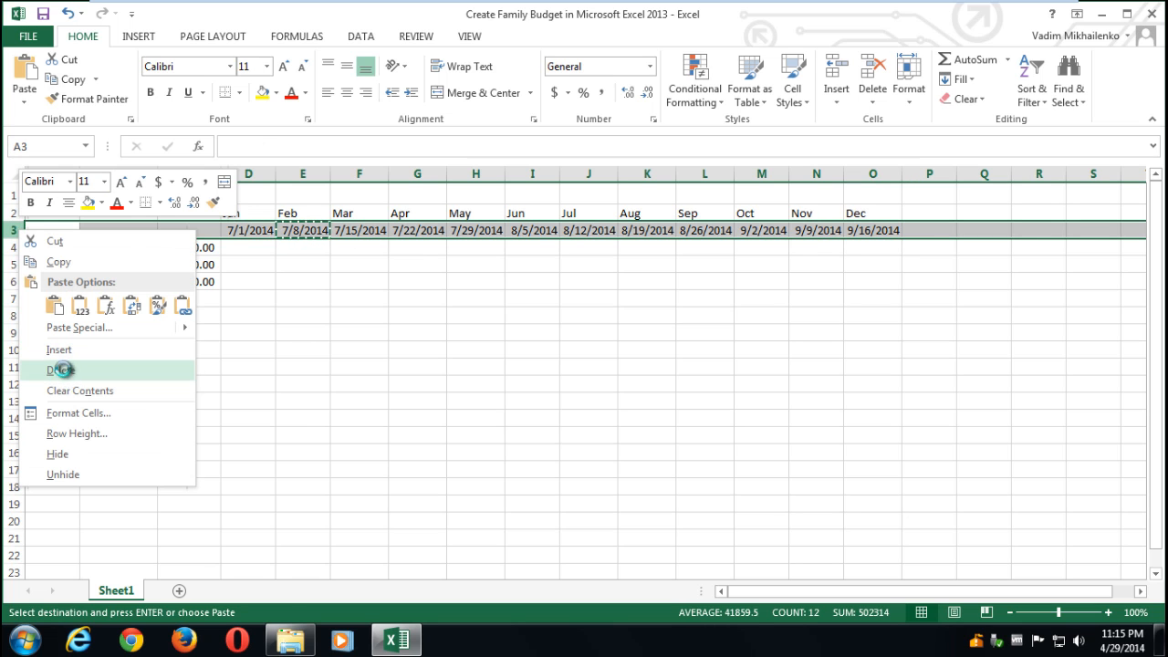
click(60, 370)
right_click(186, 174)
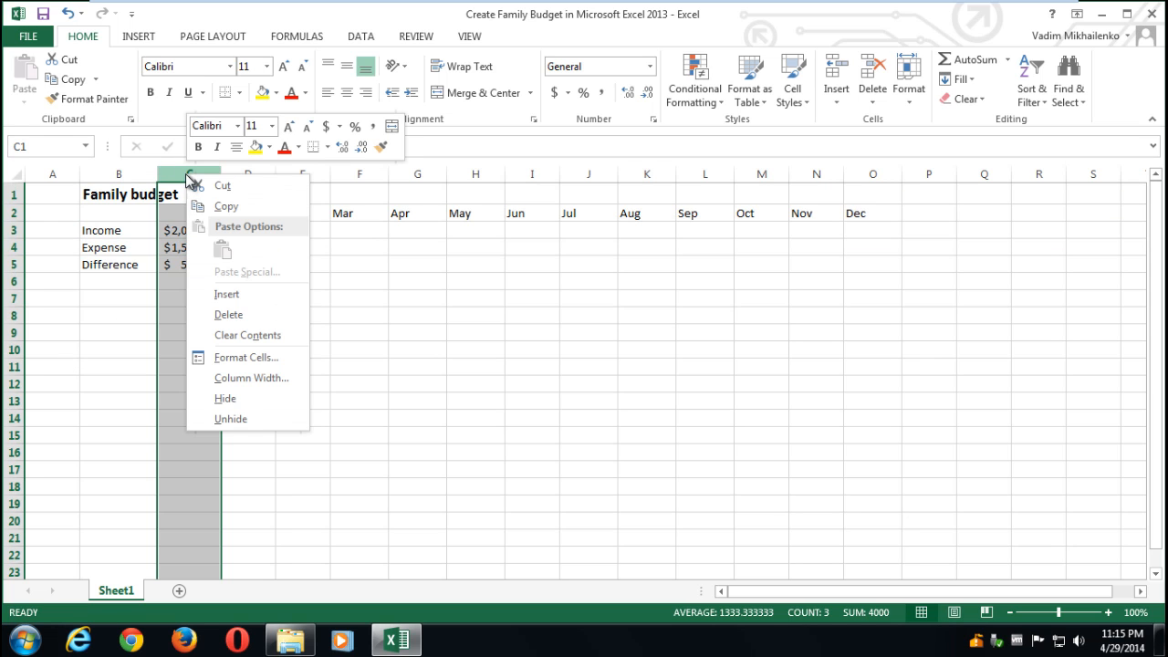
click(230, 315)
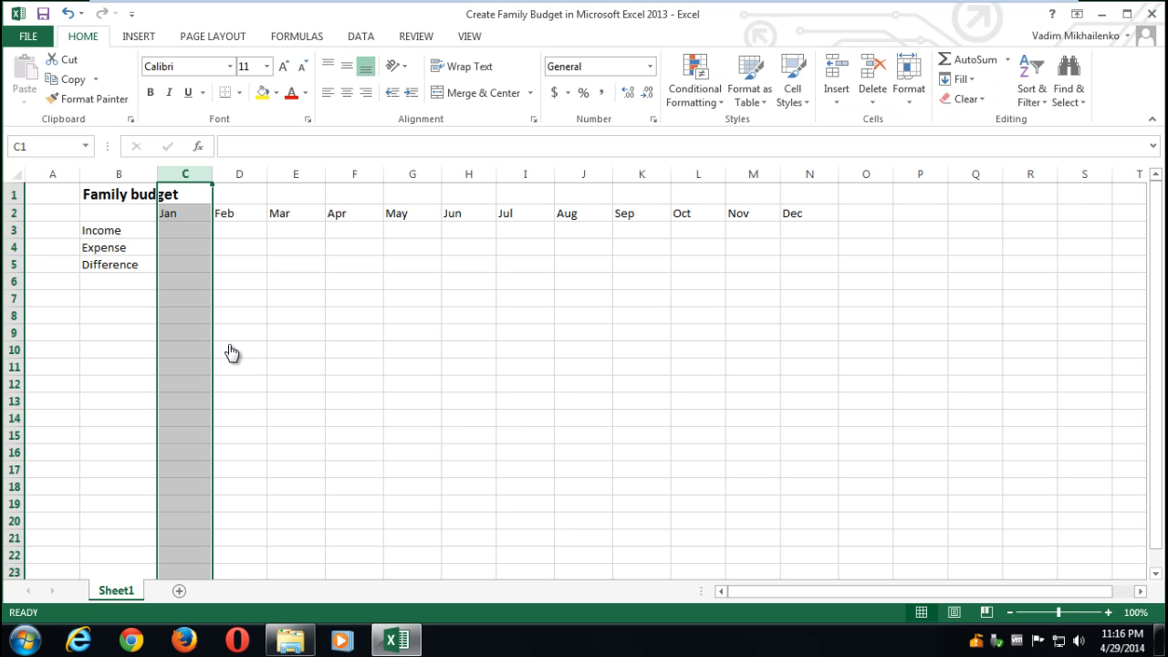
- Insert two rows above Expense and label them Income 1 and Income 2
click(16, 248)
right_click(17, 248)
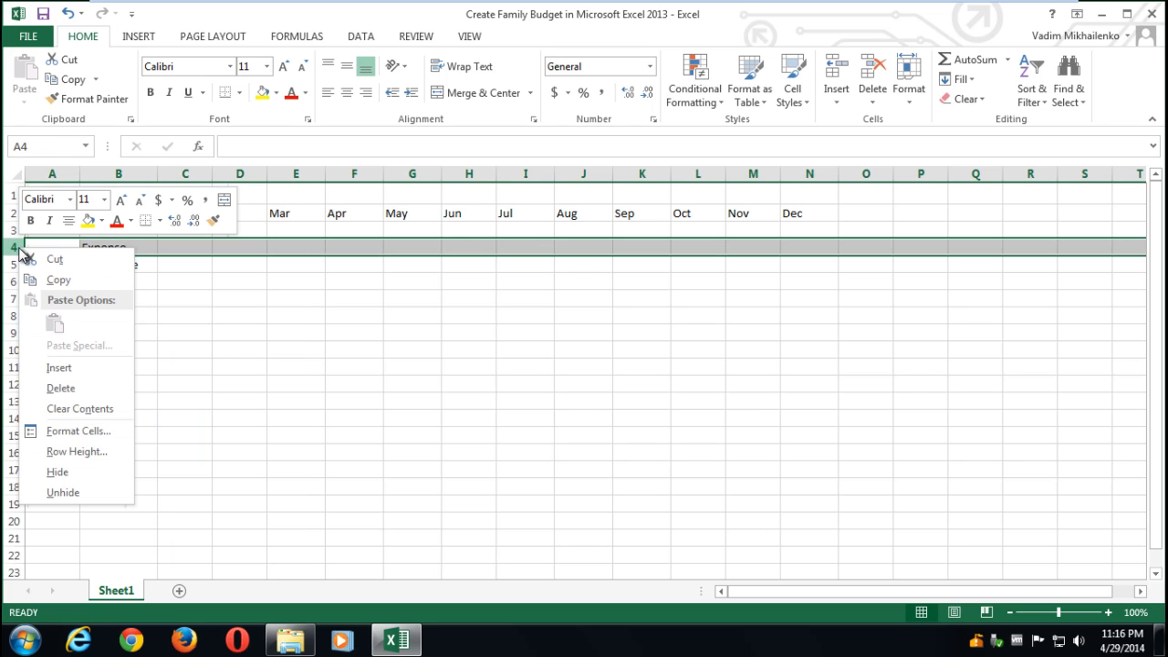
click(73, 370)
right_click(13, 247)
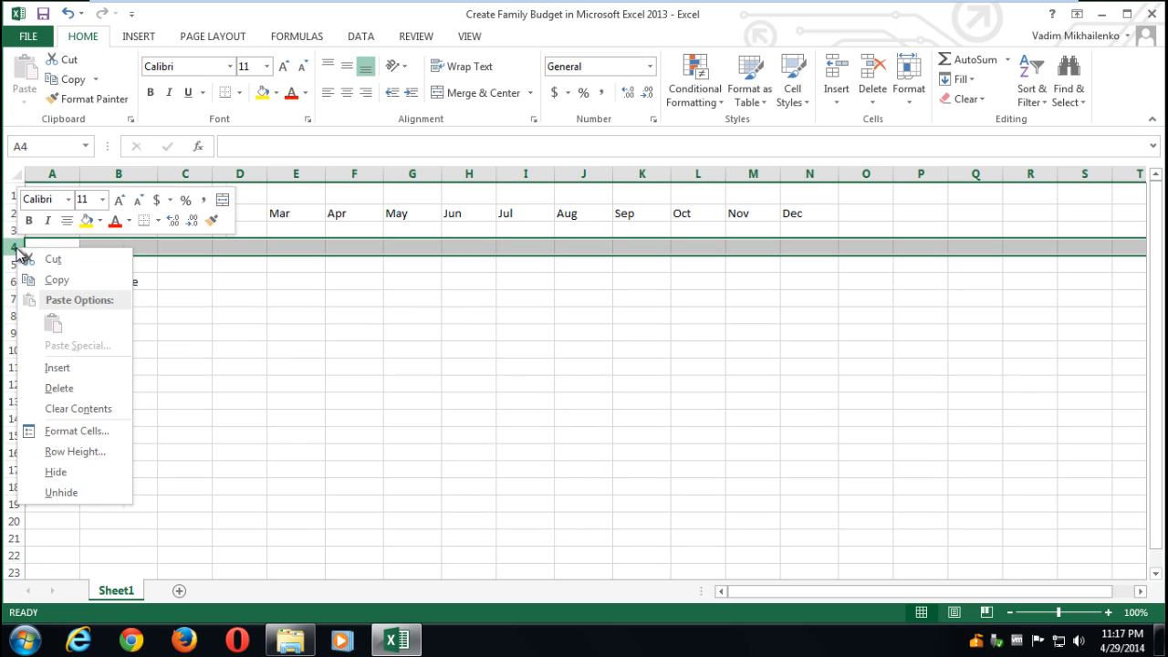
click(71, 370)
click(124, 249)
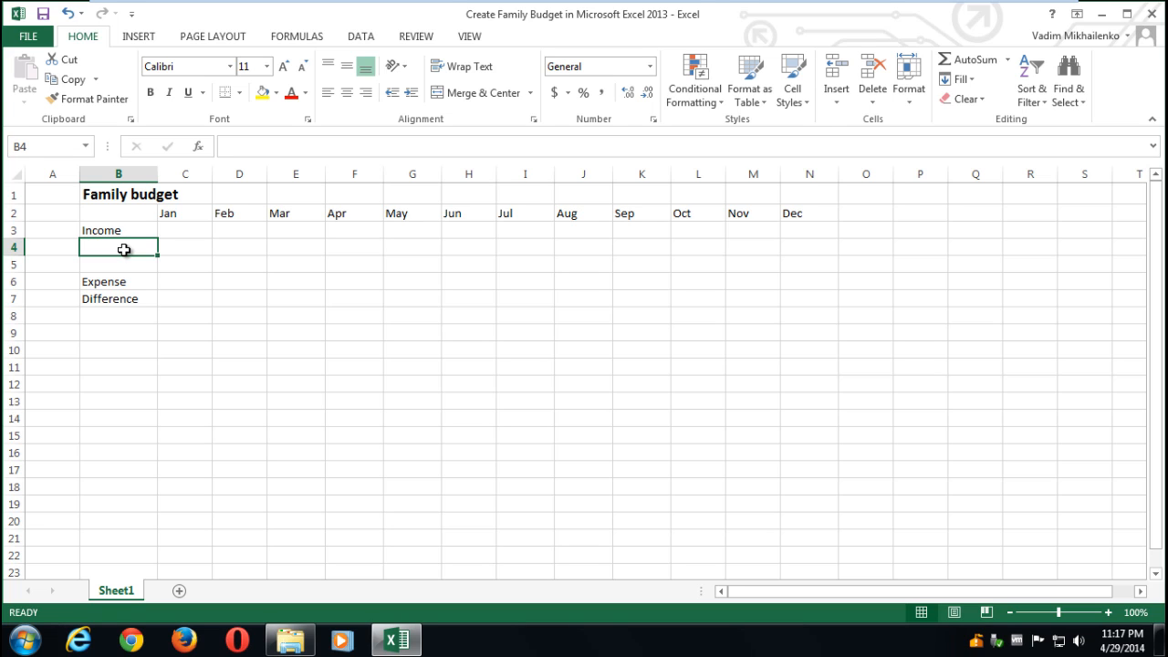
text(In)
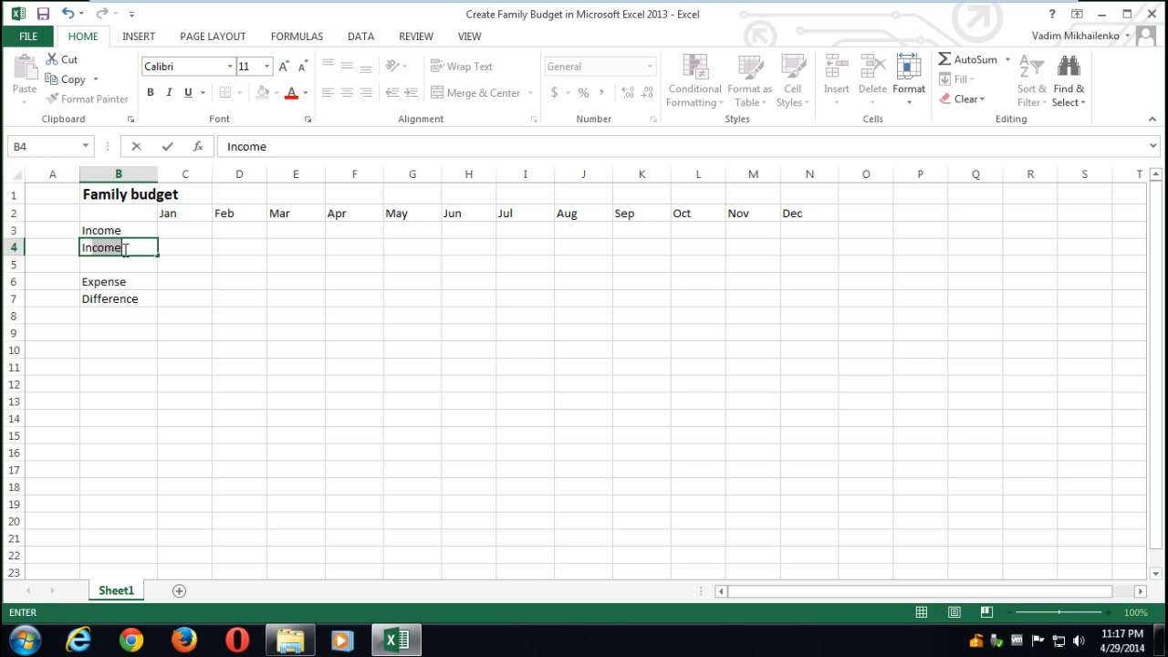
text(come 1)
click(98, 265)
text(Inc)
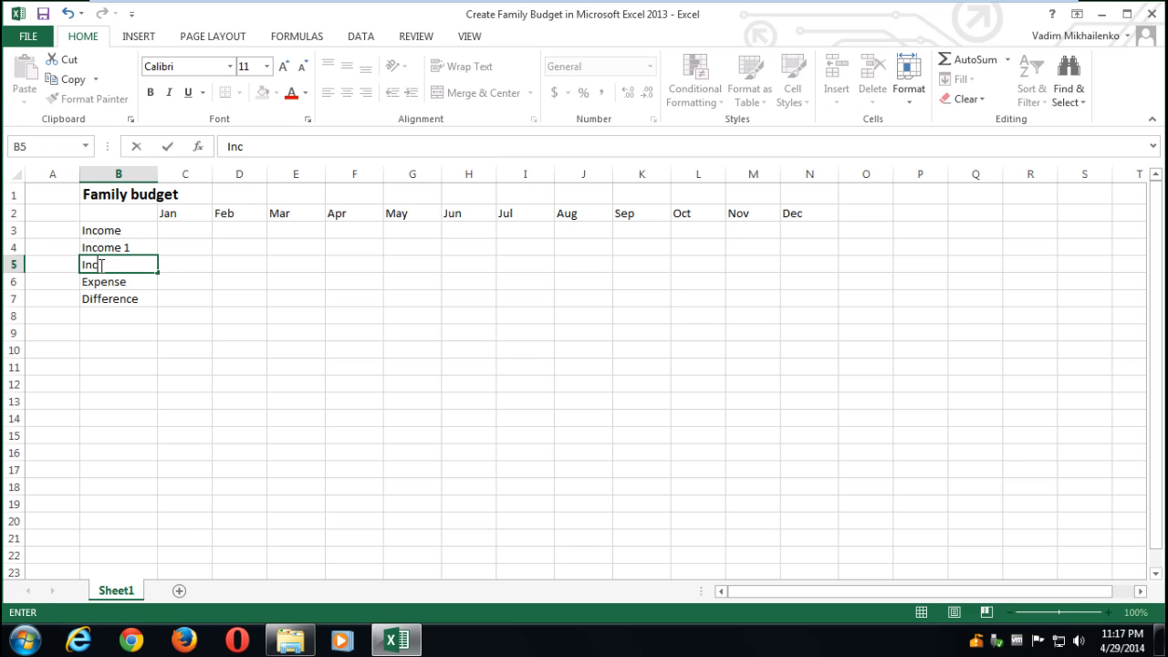
text(ome 2)
click(105, 248)
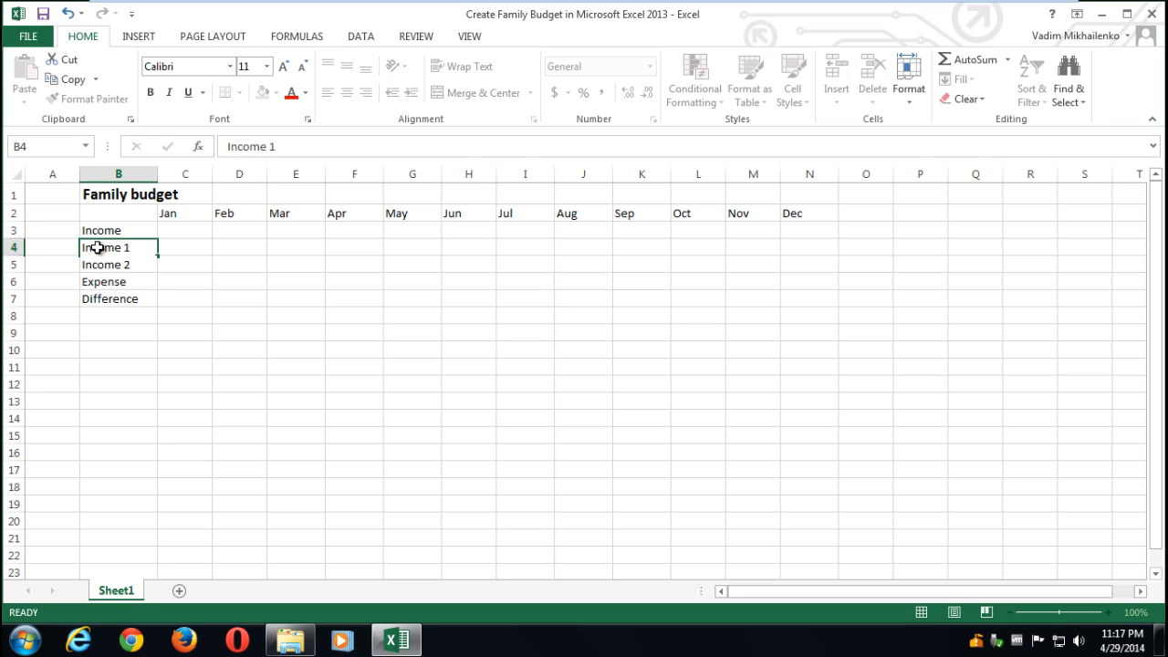
- Insert two more rows and label them Dividends and Business income
right_click(14, 281)
click(58, 403)
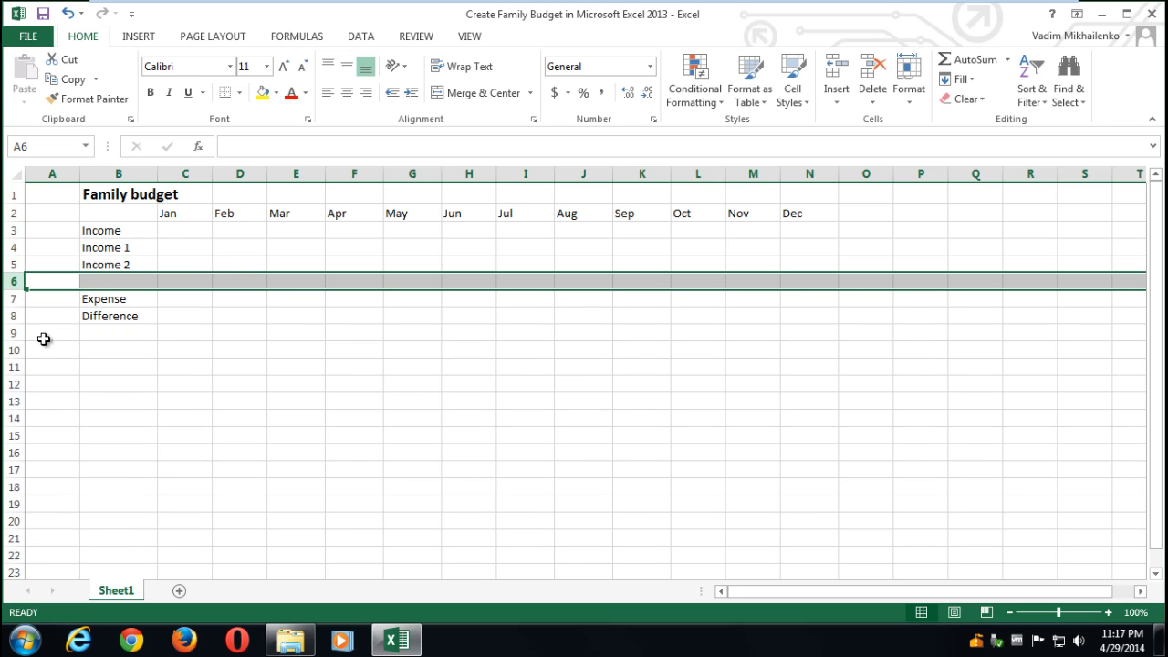
right_click(14, 282)
click(58, 402)
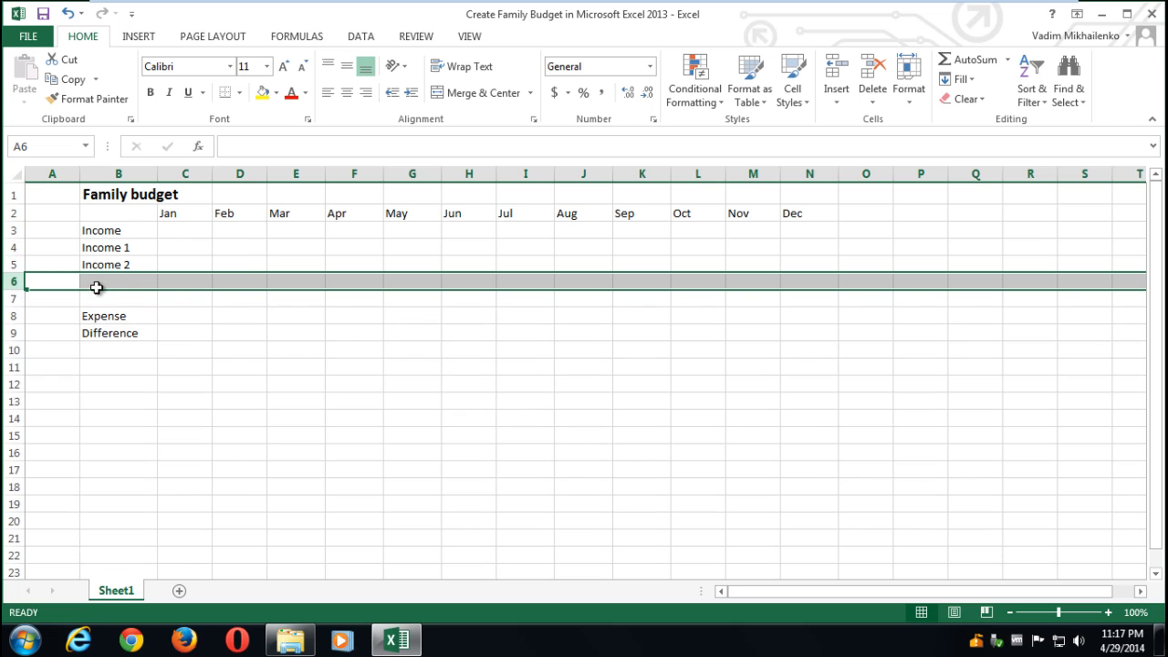
click(99, 285)
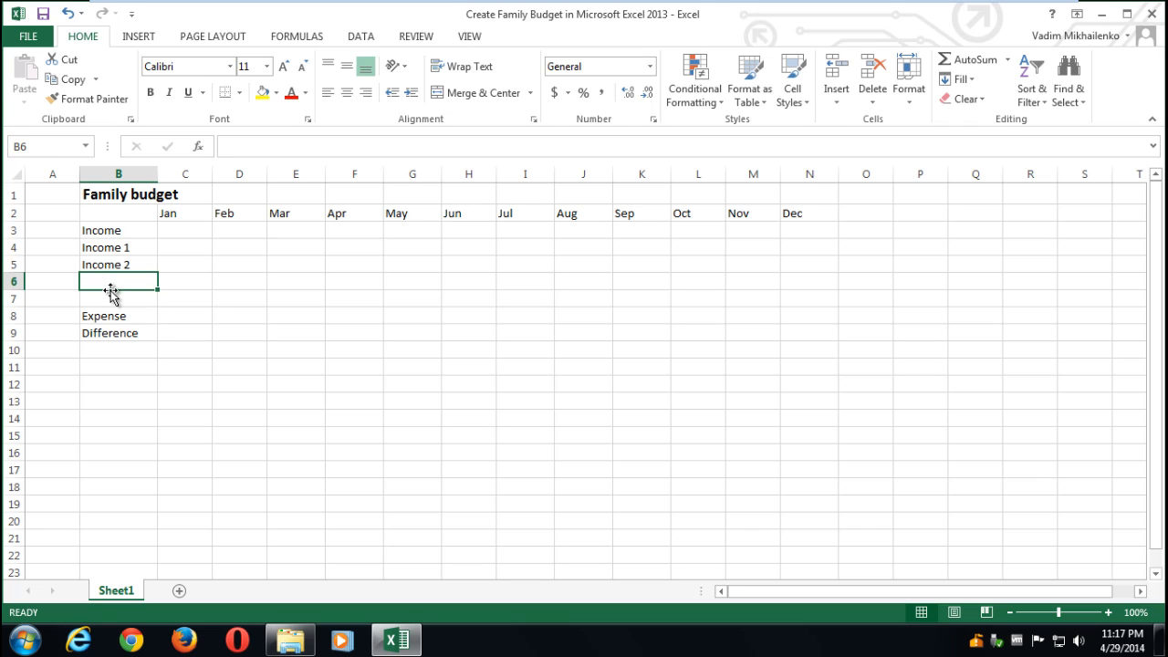
text(Divident)
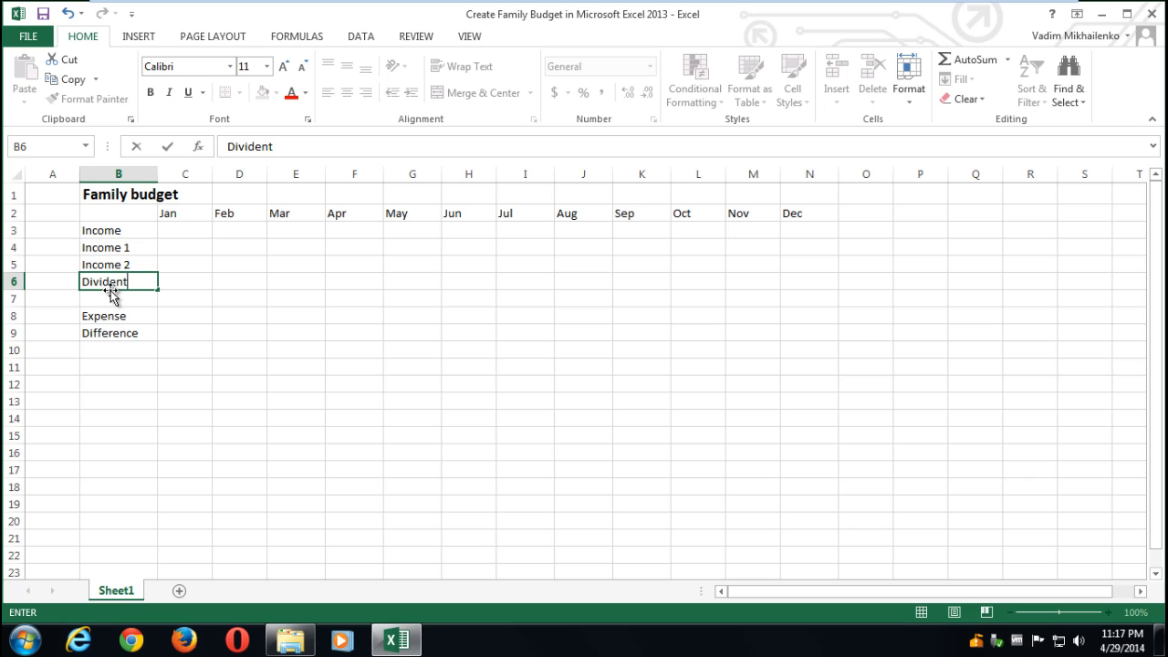
key(BackSpace)
text(ds)
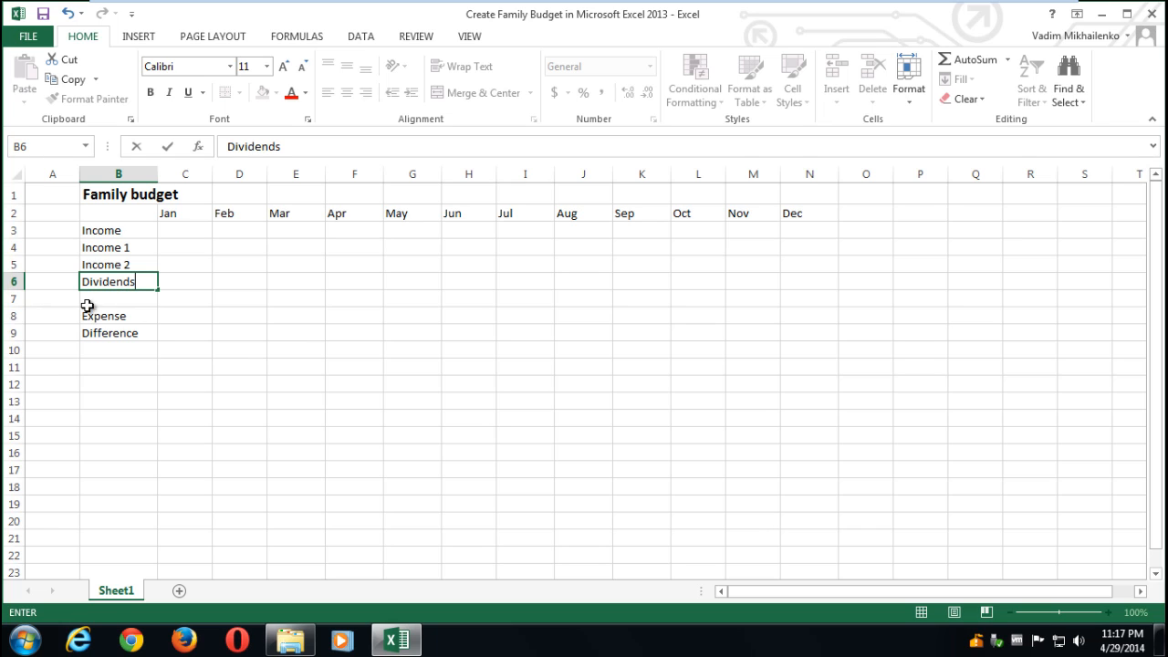
click(120, 304)
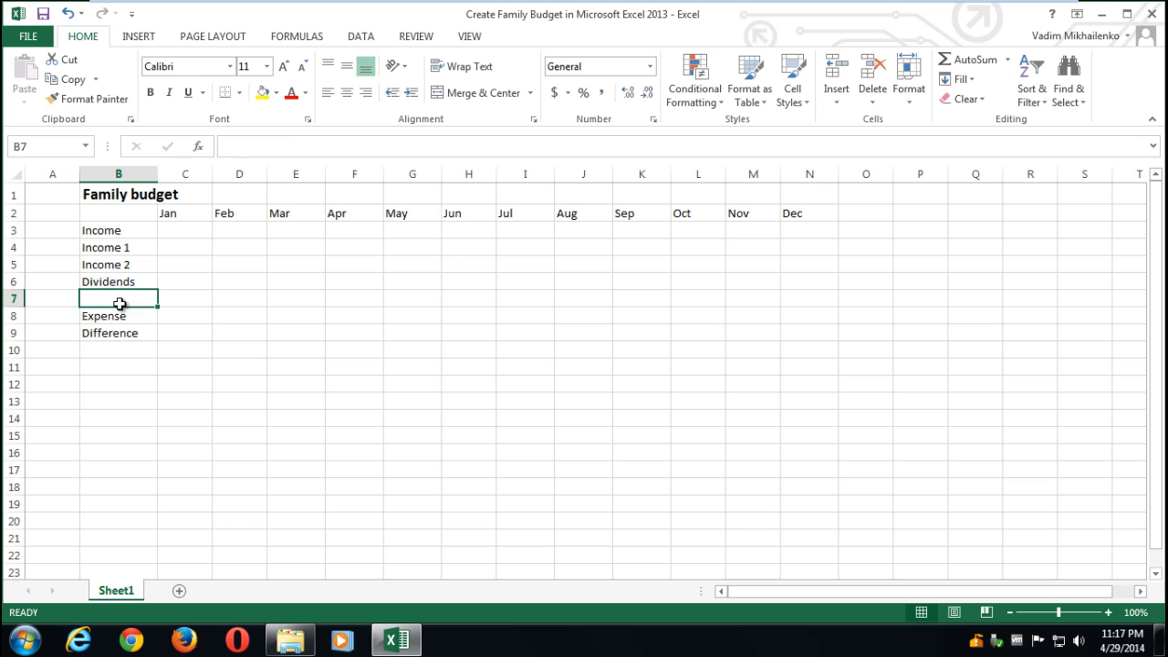
text(Business)
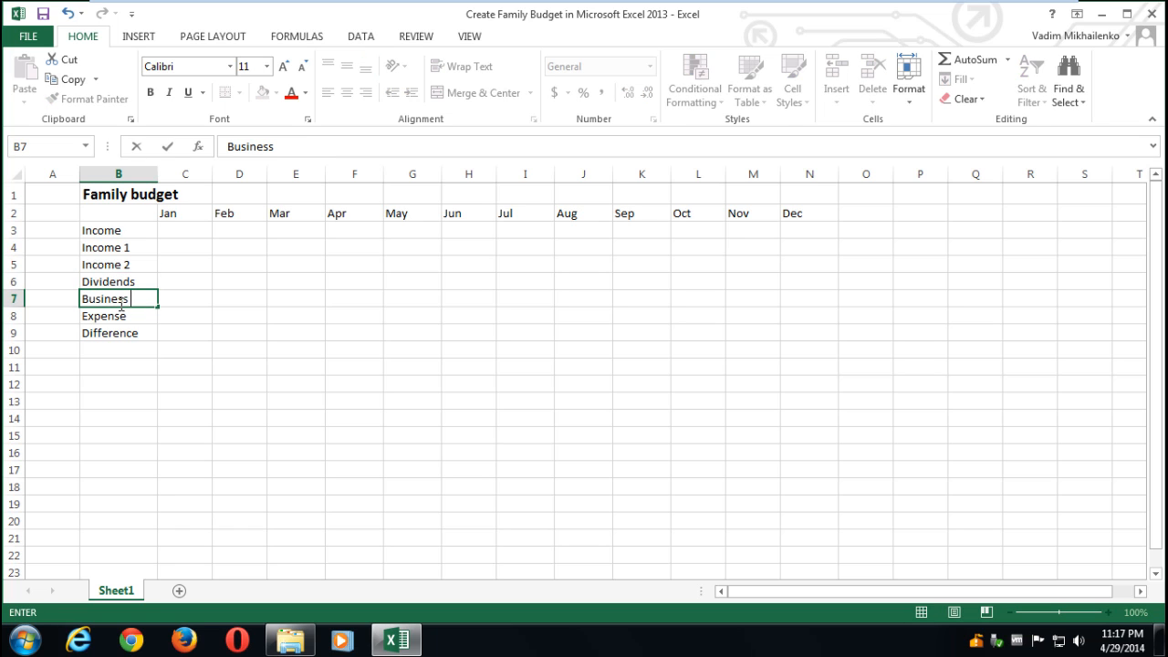
text( income)
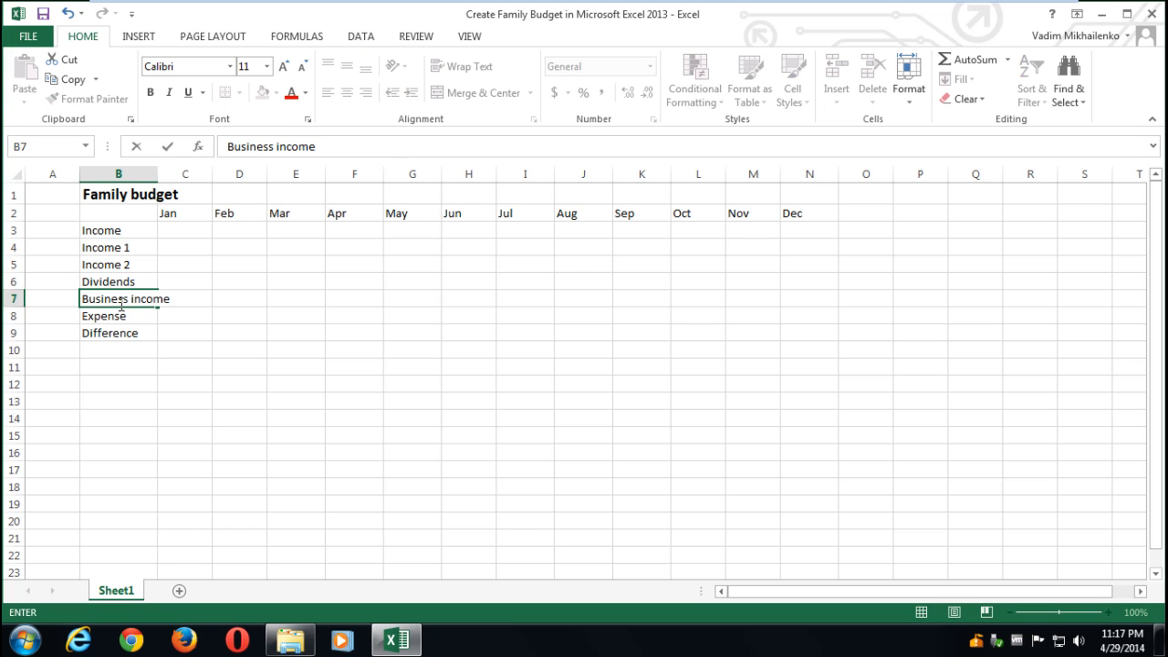
click(152, 348)
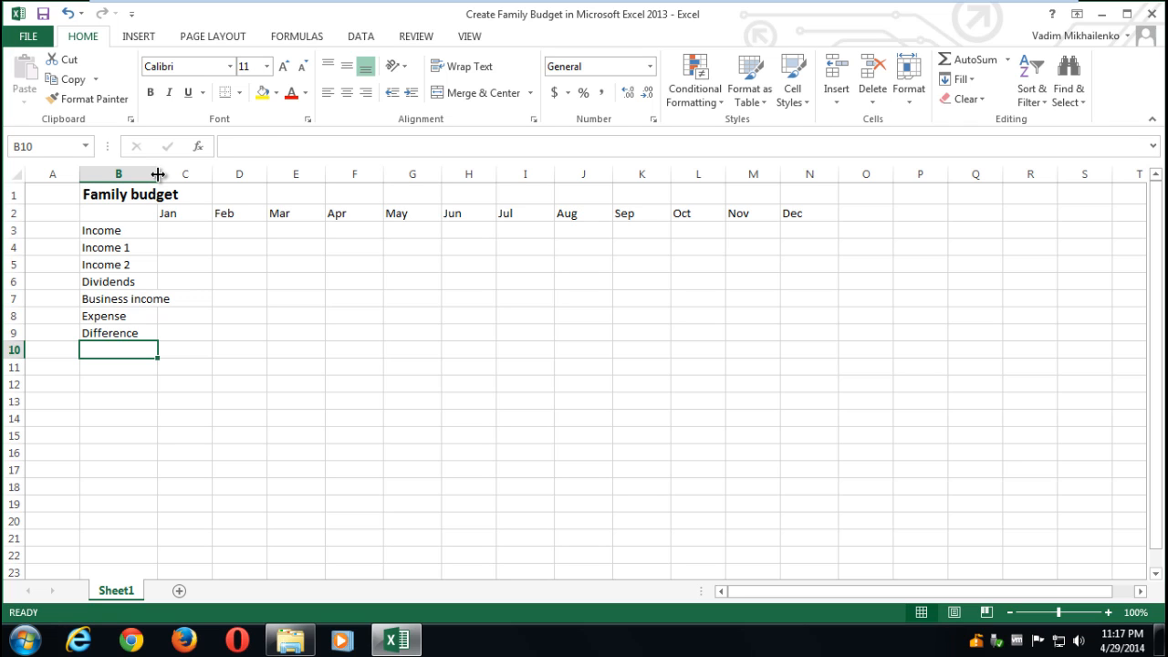
- Widen column B and insert a Capital gains row in B8 above Expense
drag(158, 174, 194, 180)
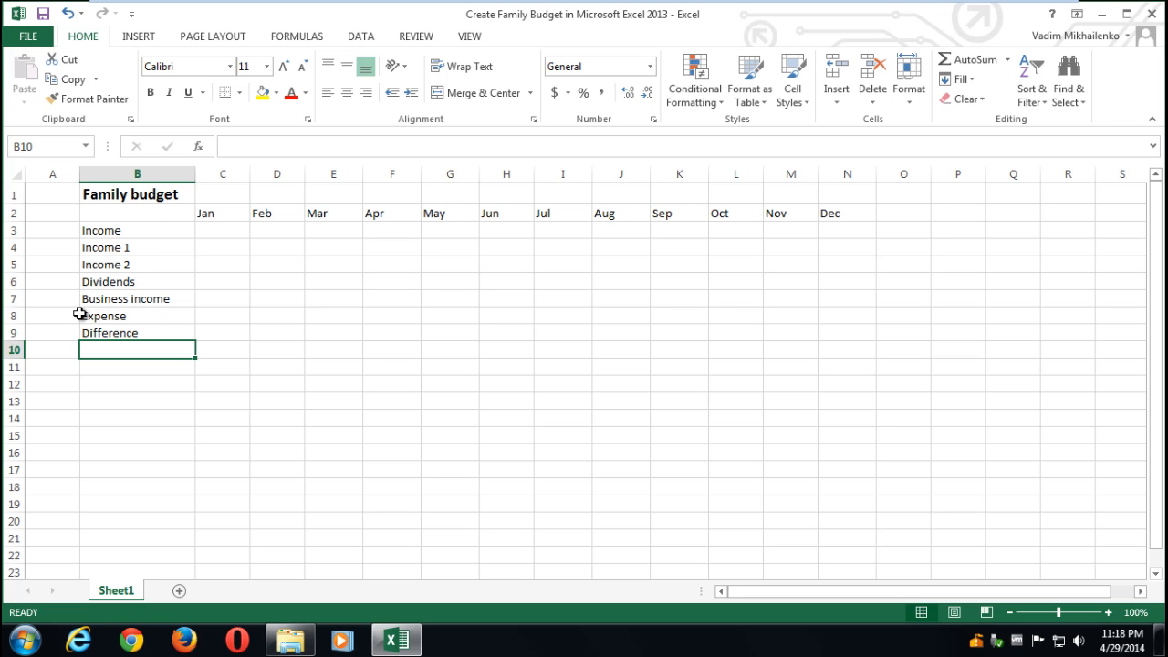
click(14, 315)
right_click(17, 318)
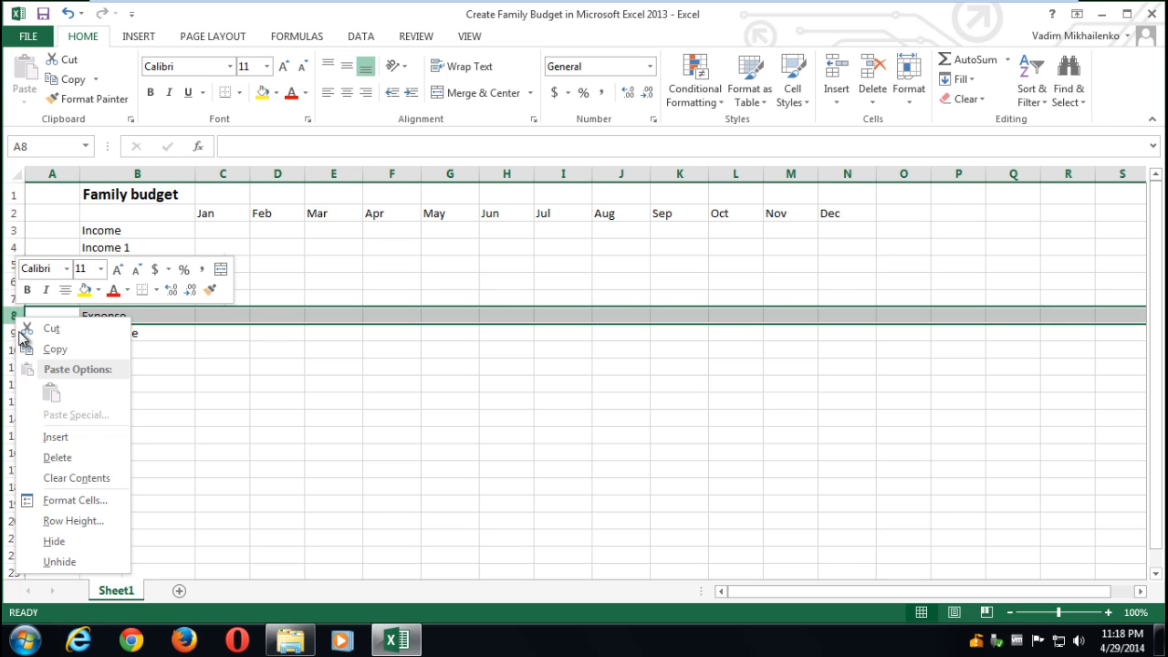
click(55, 439)
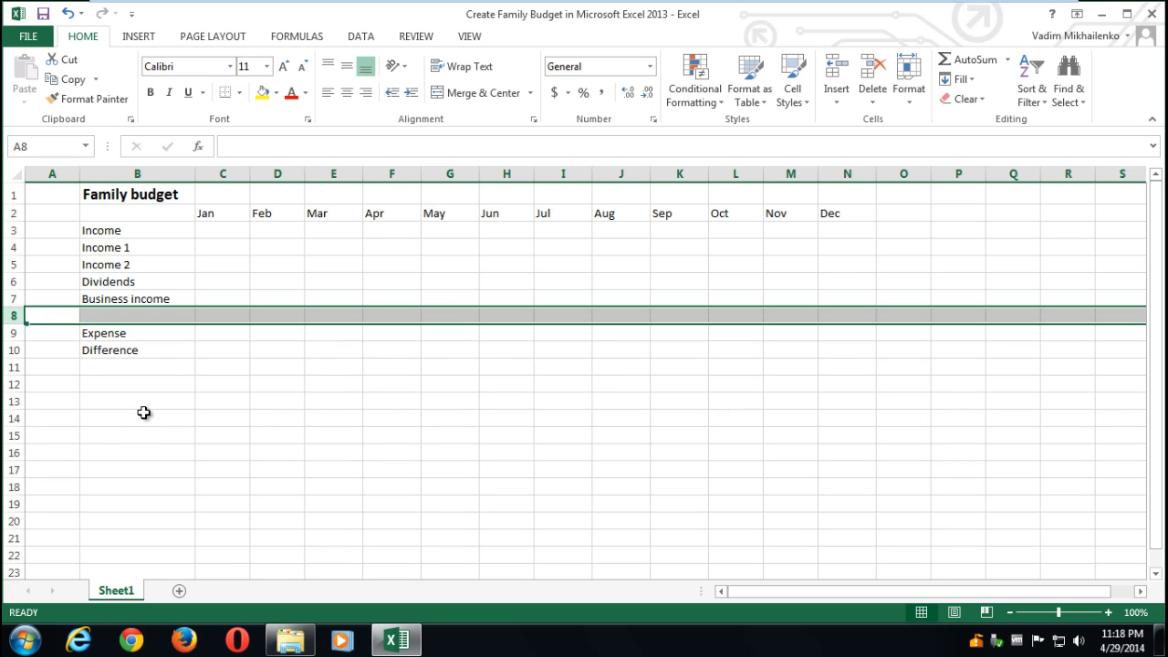
click(143, 313)
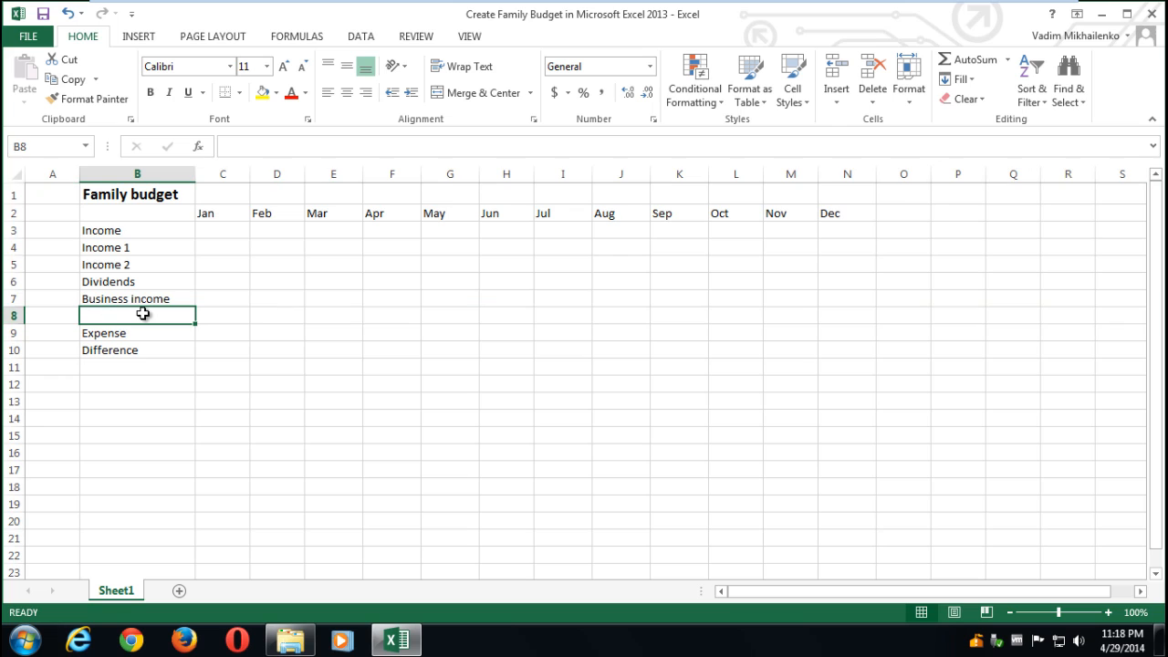
text(C)
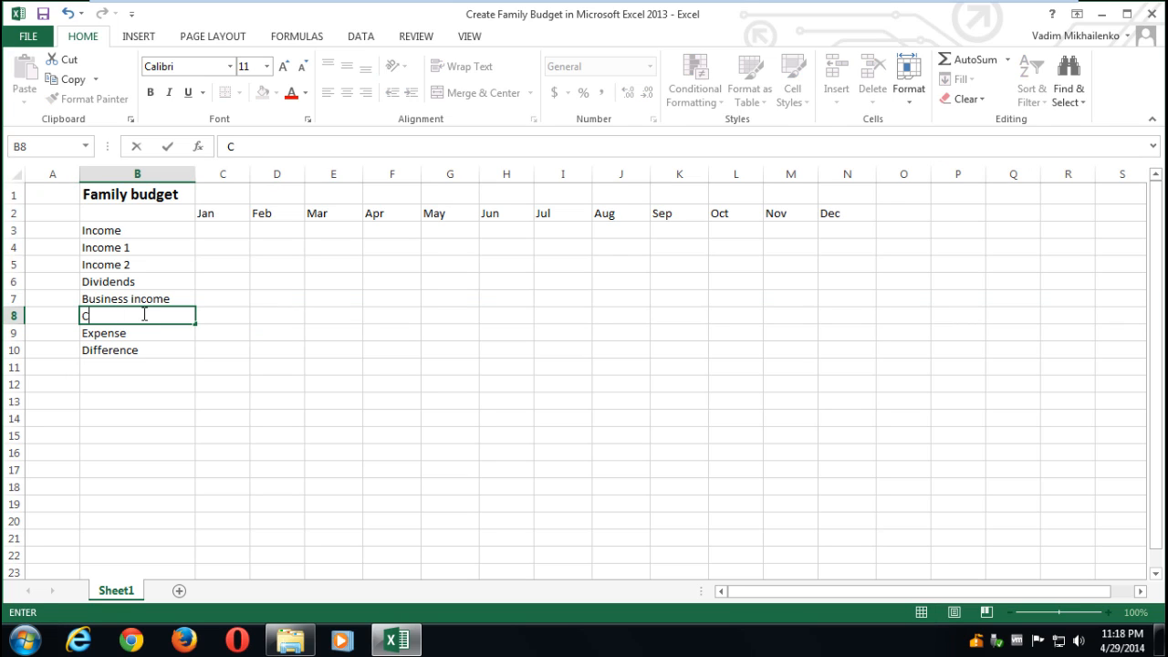
text(apital gains)
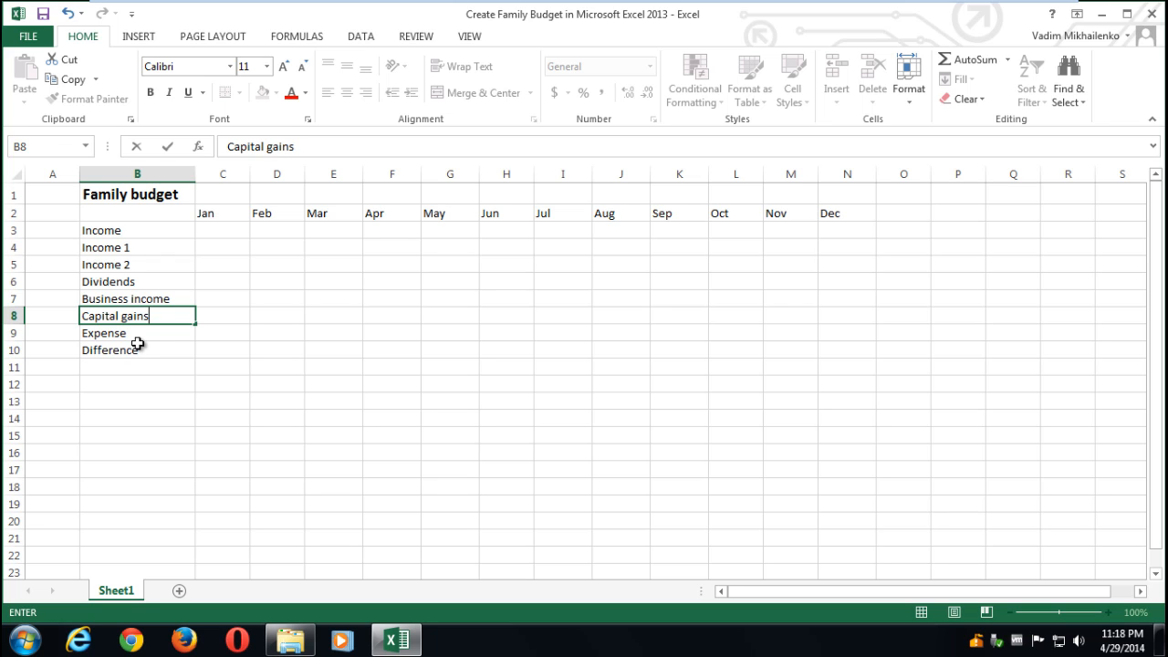
click(135, 347)
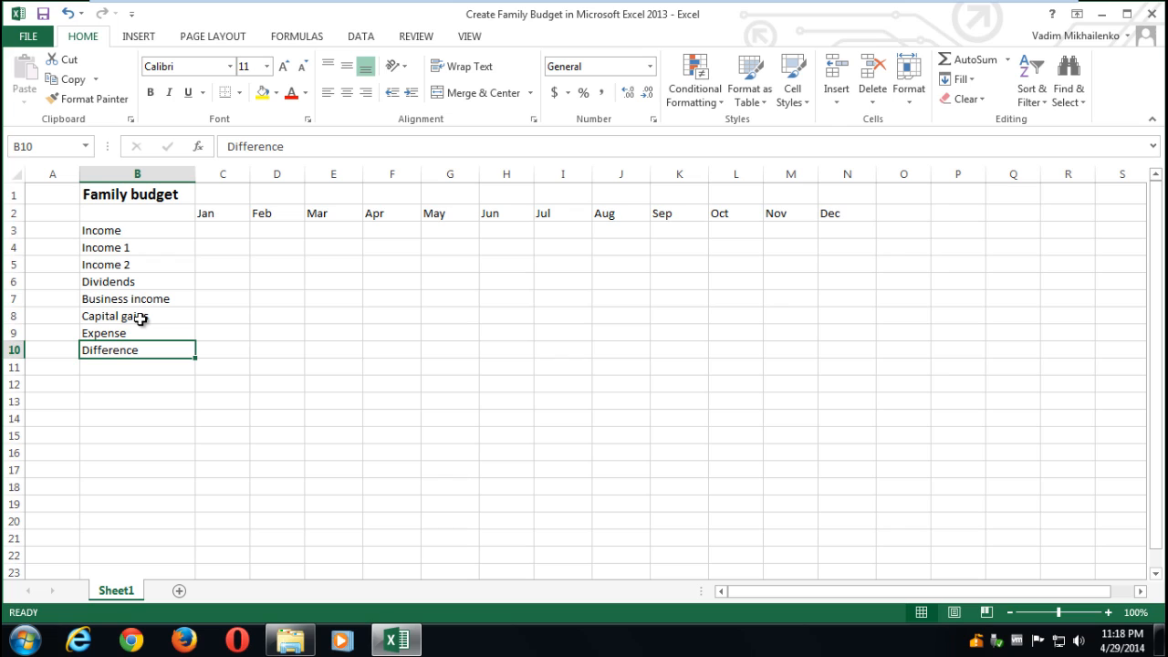
- Indent Income 1 through Capital gains in B4:B8 and bold the Income heading in B3
drag(139, 317, 155, 242)
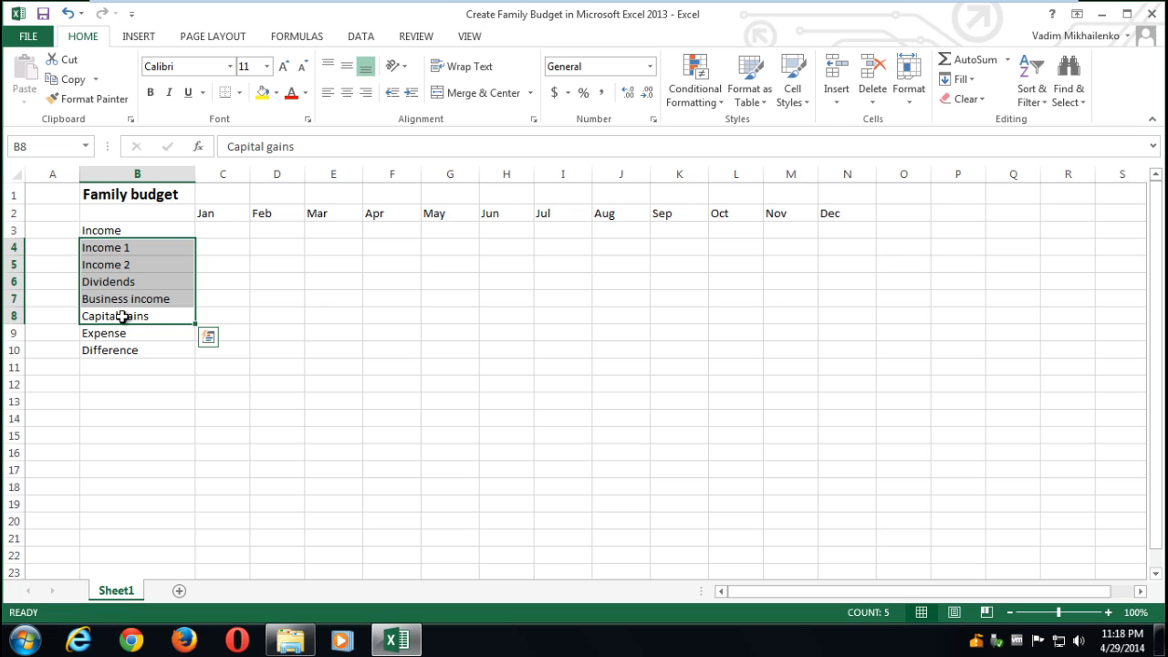
click(409, 94)
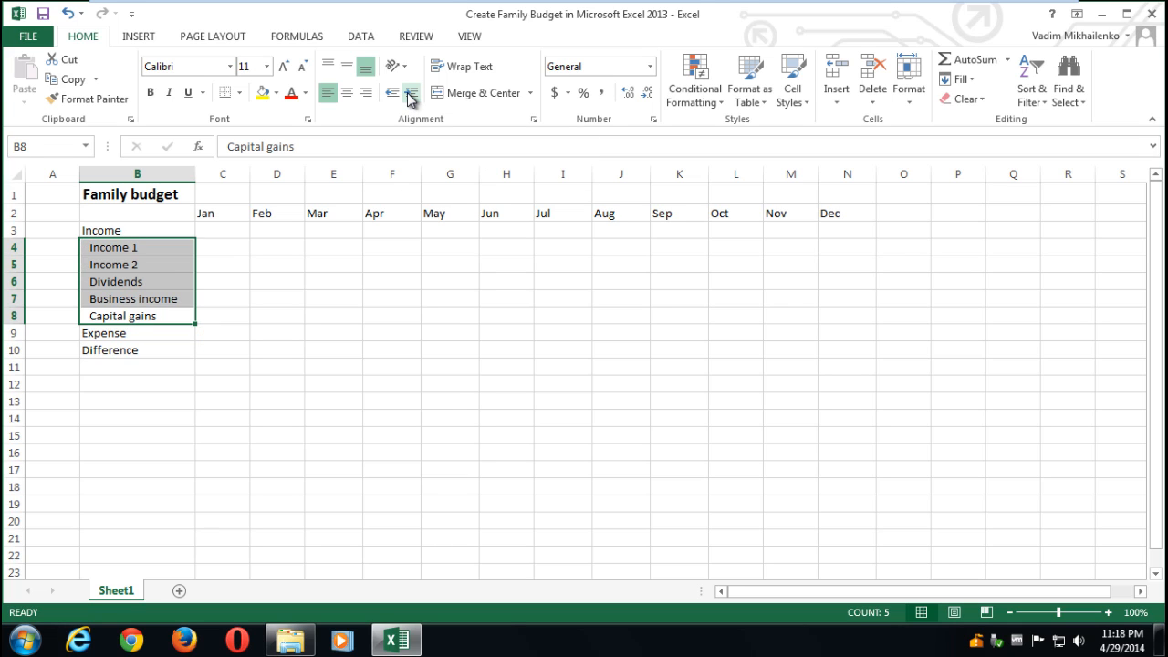
click(170, 384)
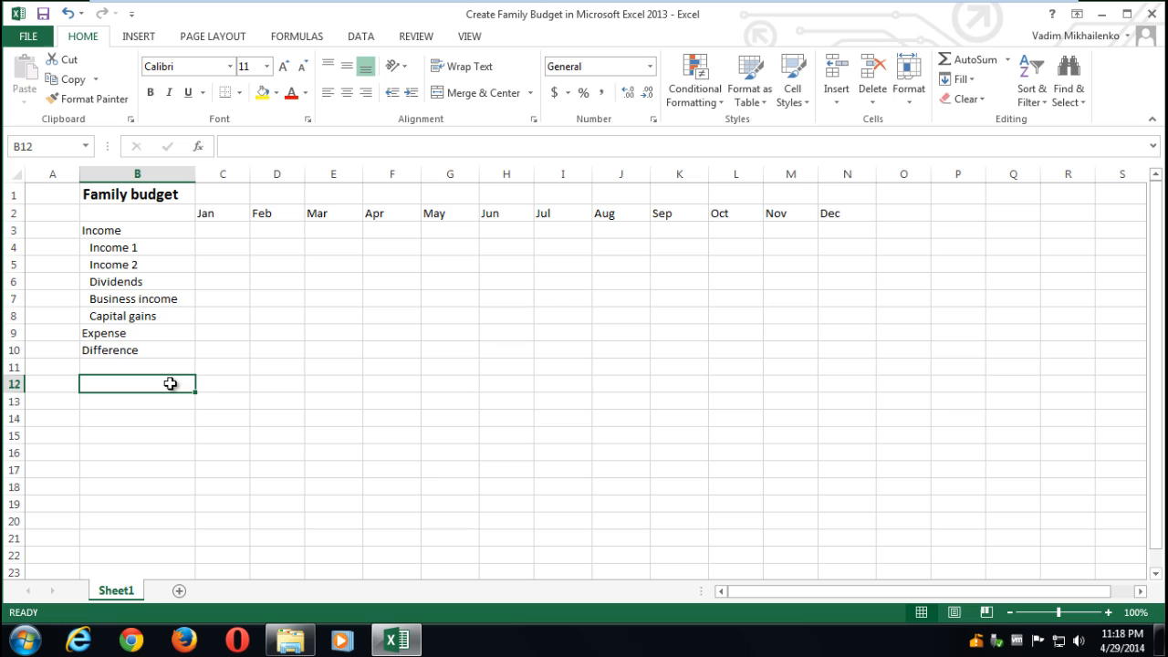
click(119, 233)
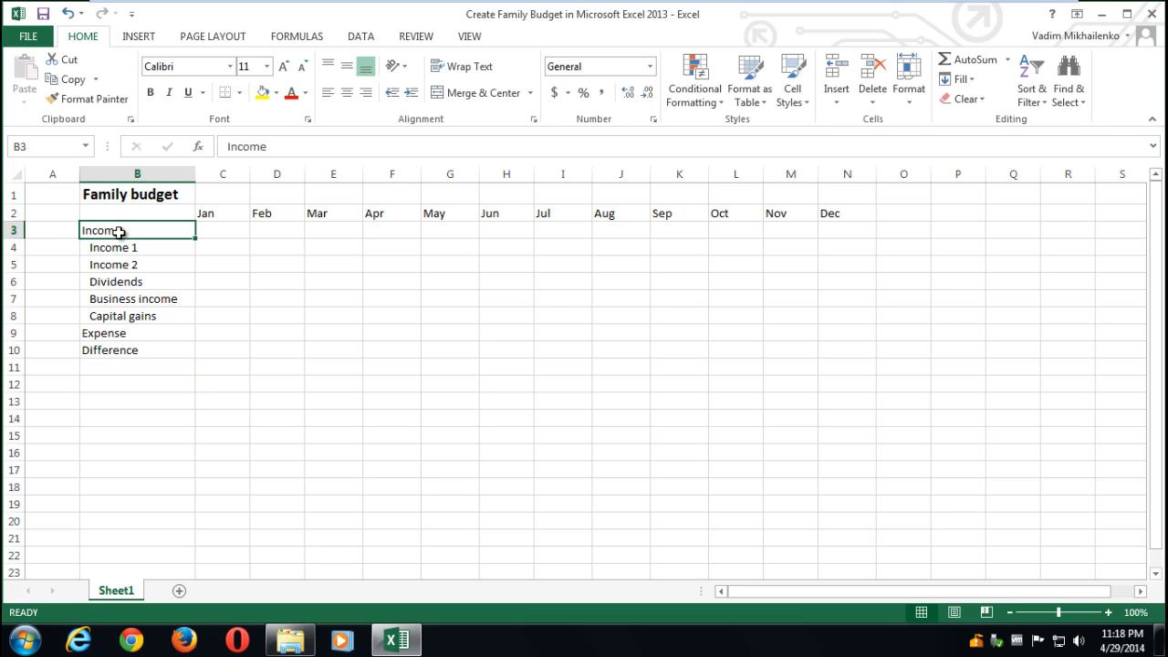
click(151, 94)
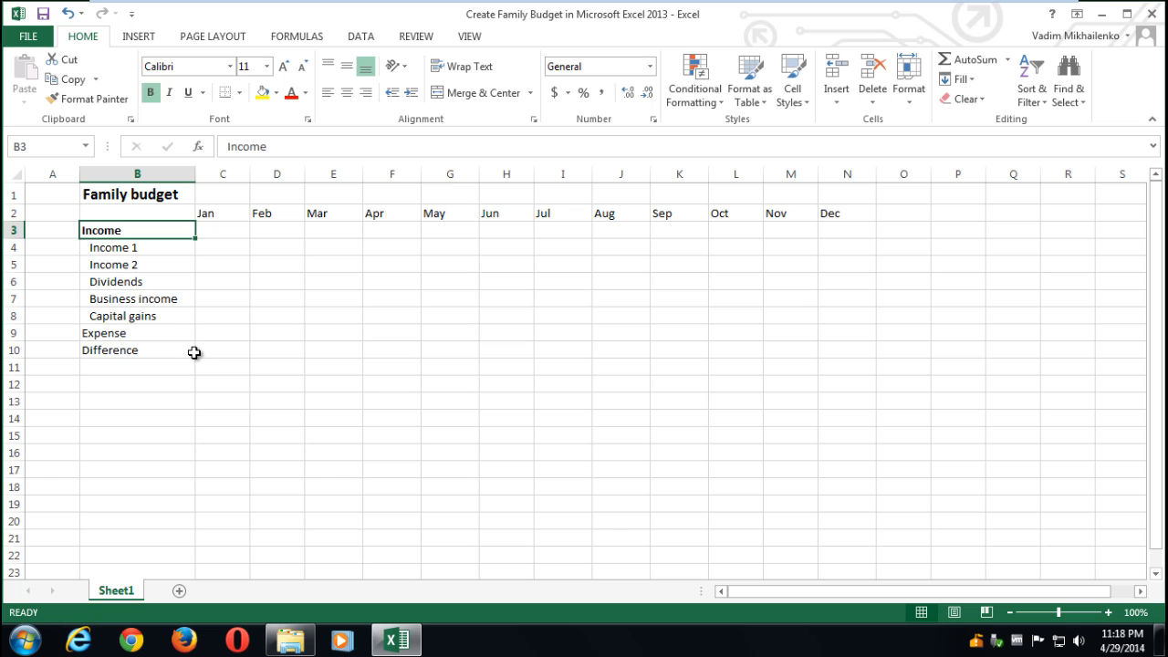
- Insert a blank row above Expense and several blank rows beneath it
right_click(15, 332)
click(64, 449)
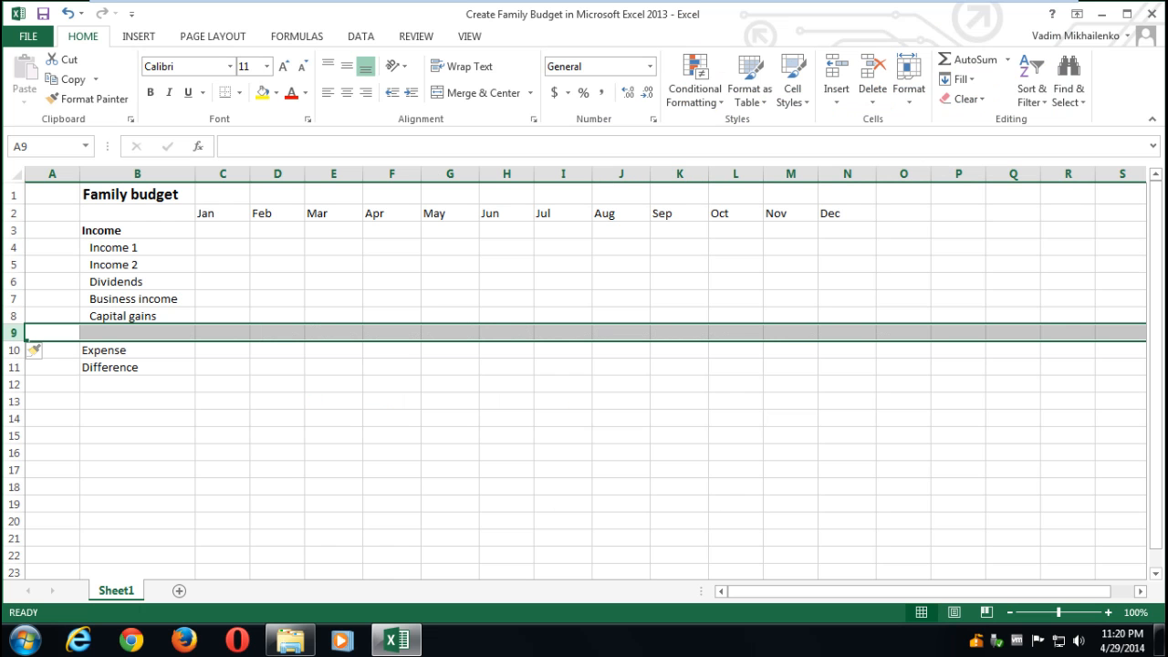
right_click(18, 367)
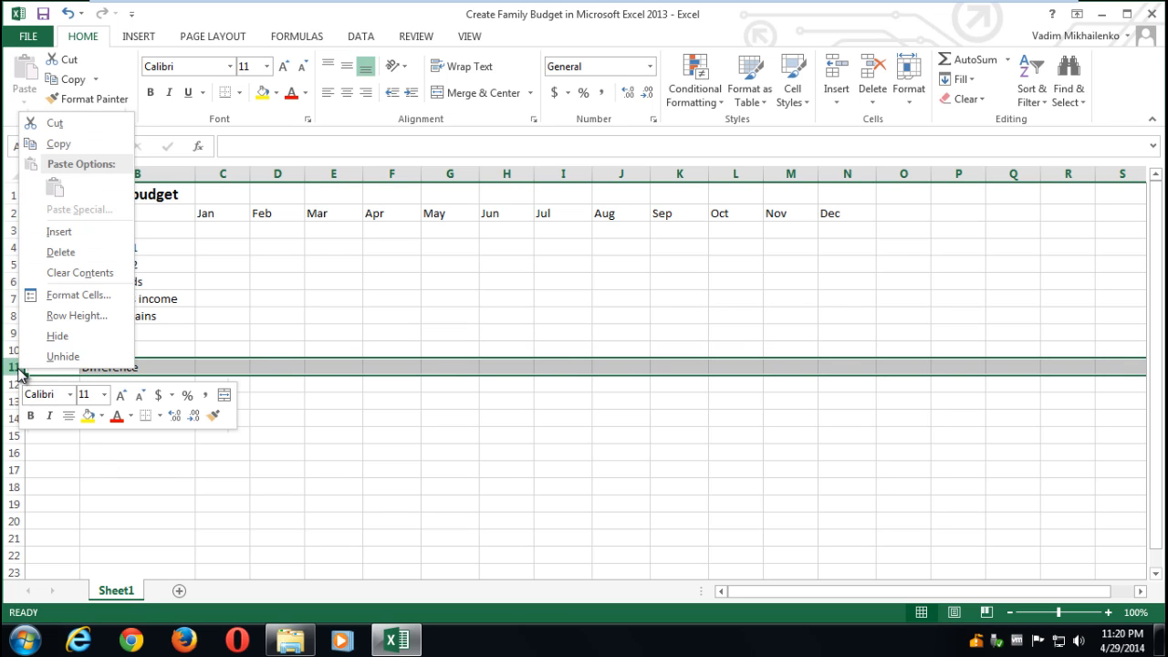
click(59, 231)
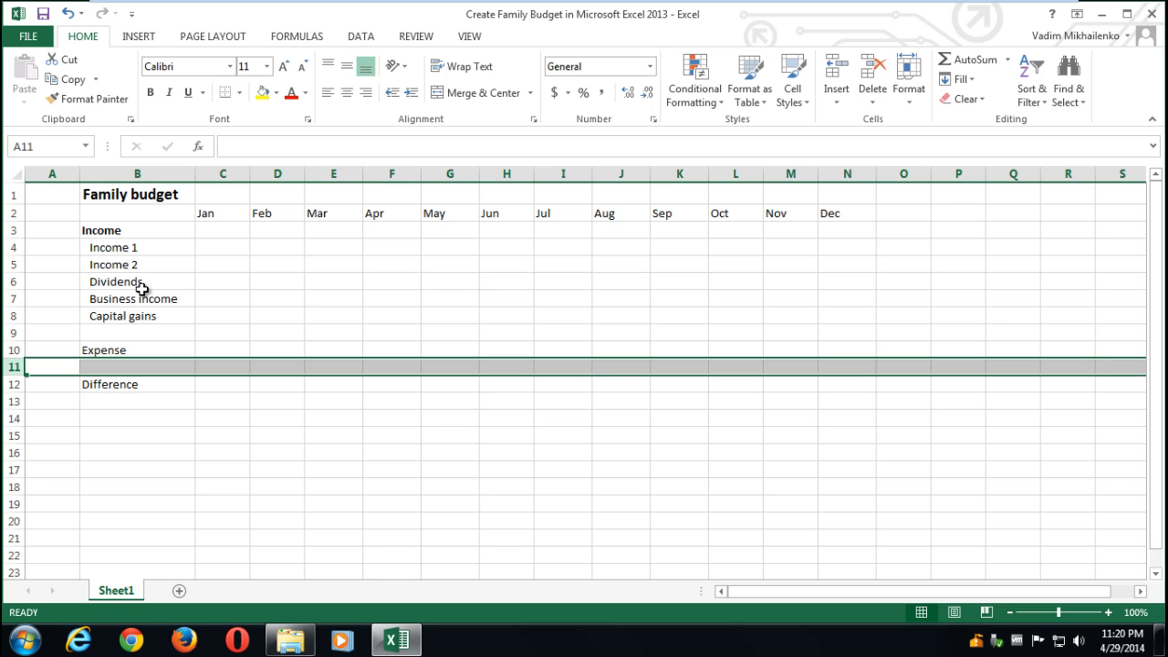
key(ctrl+shift+plus)
key(ctrl+shift+plus)
key(ctrl+shift+plus)
key(ctrl+shift+plus)
key(ctrl+shift+plus)
key(ctrl+shift+plus)
key(ctrl+shift+plus)
key(ctrl+shift+plus)
key(ctrl+shift+plus)
key(ctrl+shift+plus)
key(ctrl+shift+plus)
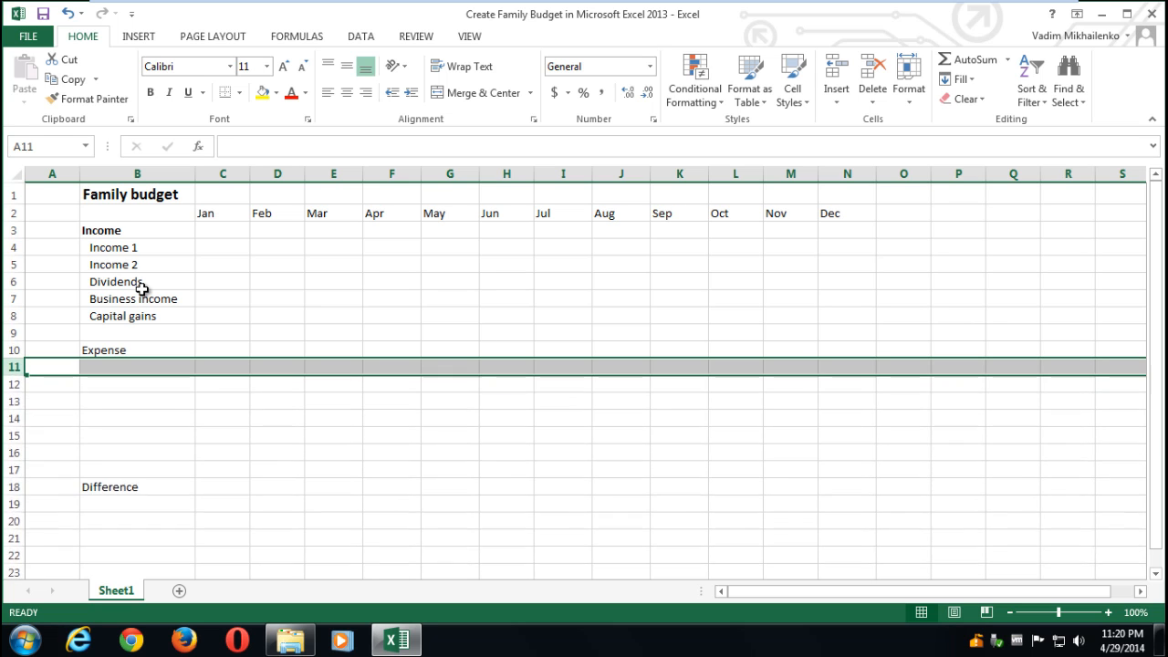
key(ctrl+shift+plus)
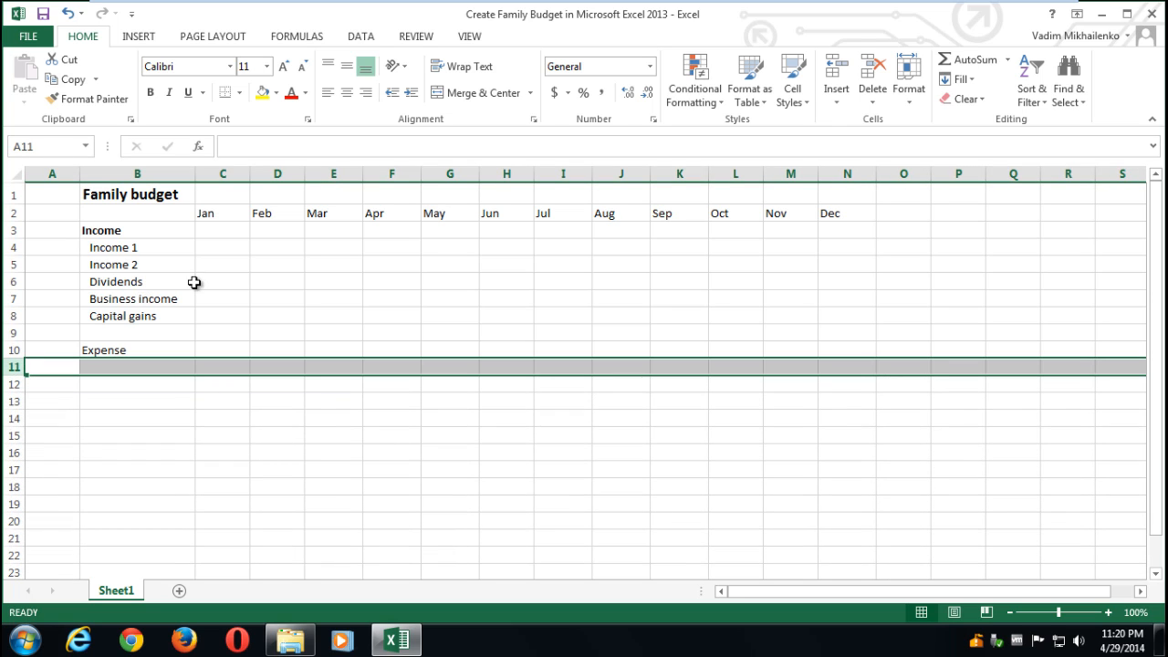
- Enter Housing, Transportation, Insurance, Taxes and Savings and Investments in cells B11:B15
click(107, 367)
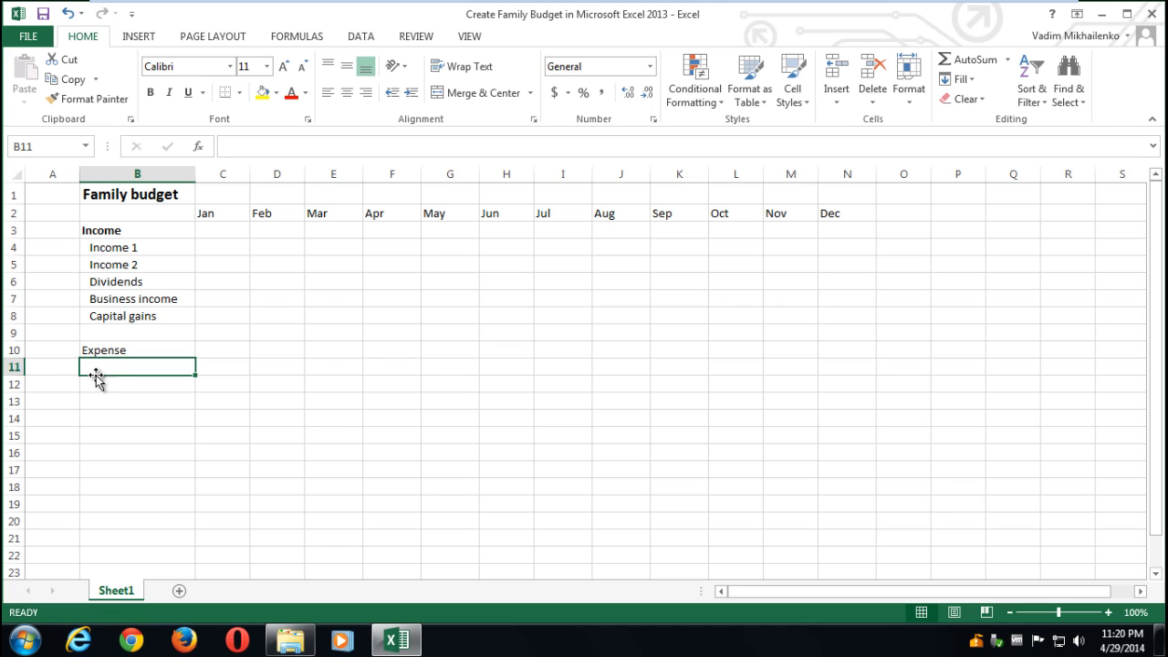
text(Hop)
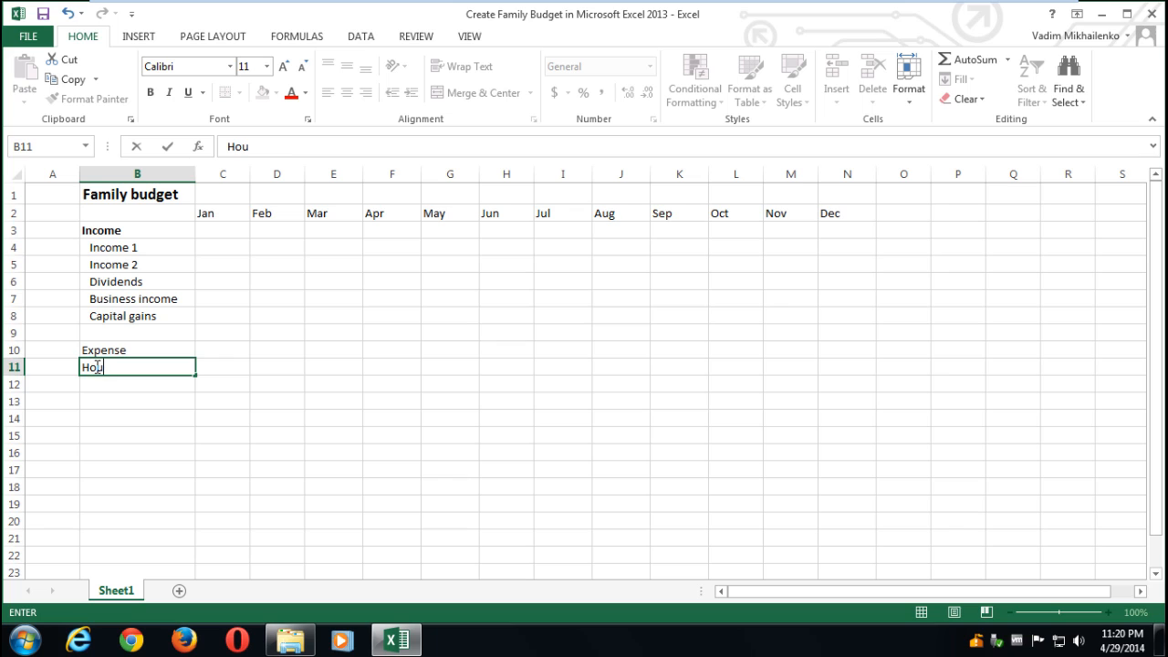
text(sing)
click(94, 386)
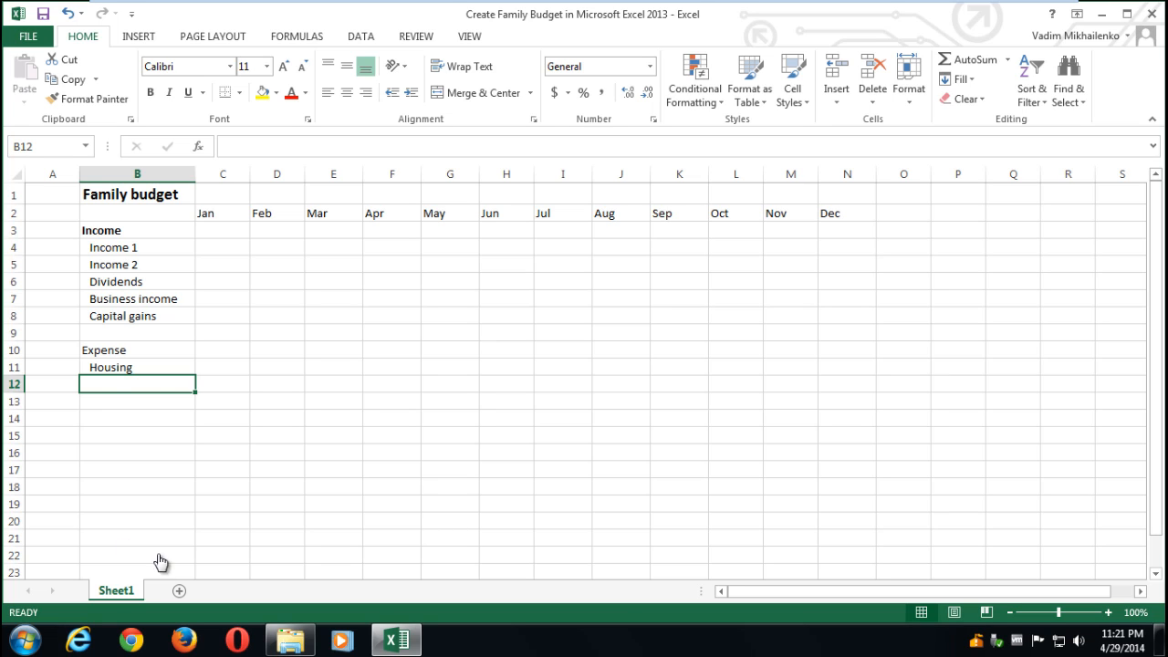
double_click(108, 385)
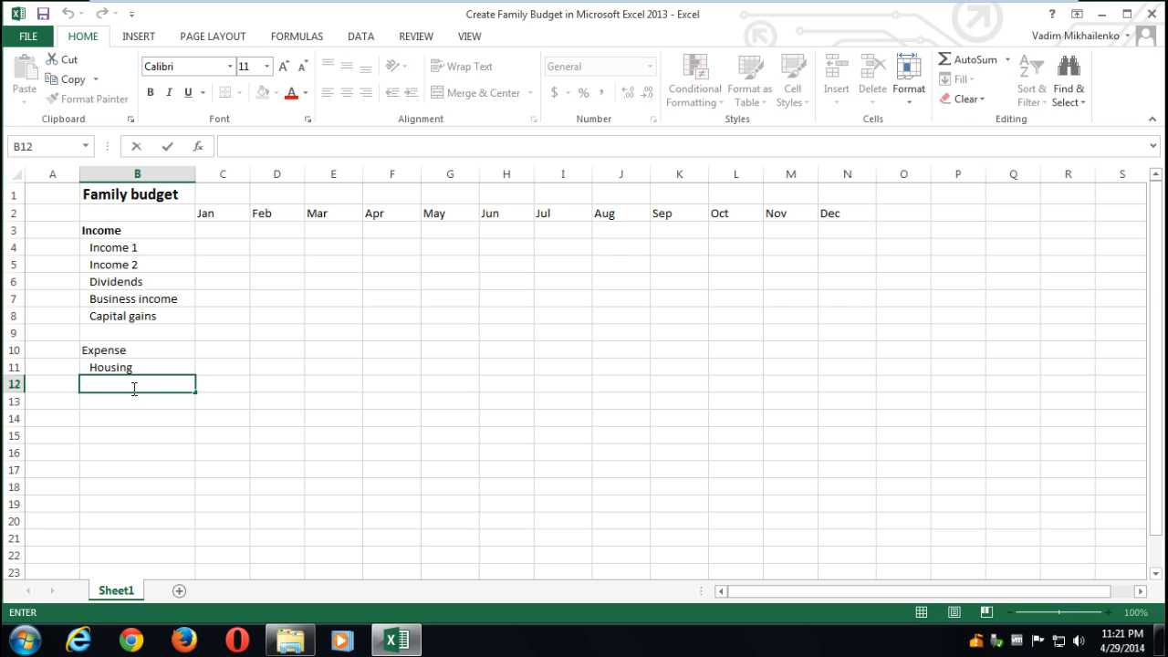
text(Transportation)
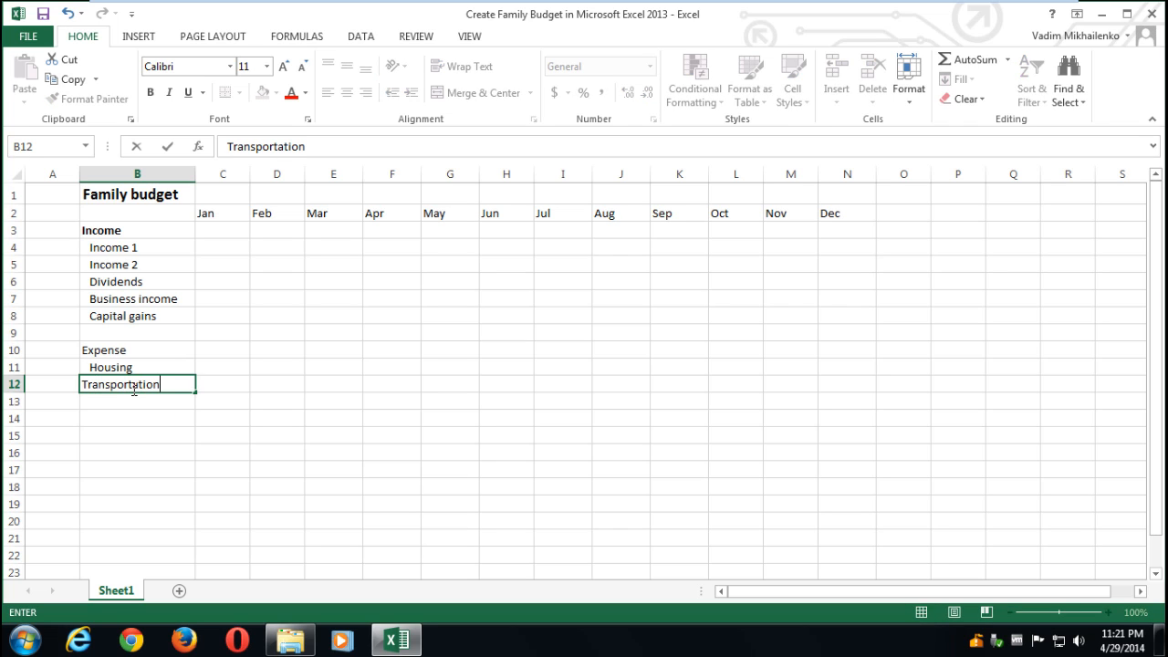
key(Return)
text(Insuran)
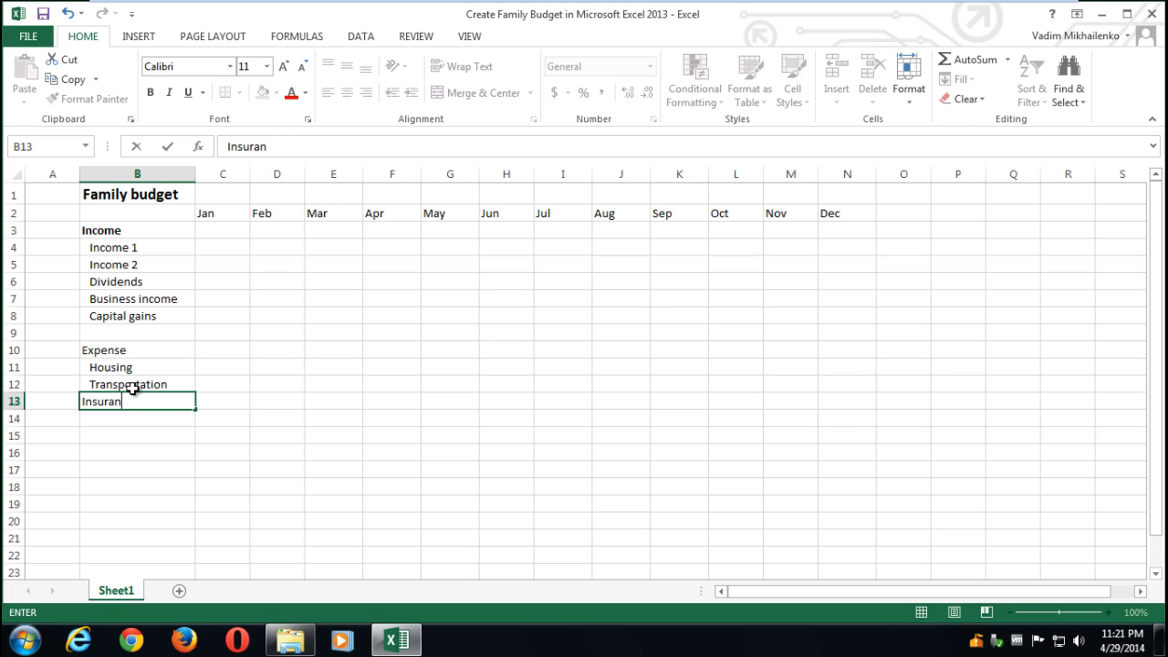
text(ce)
key(Return)
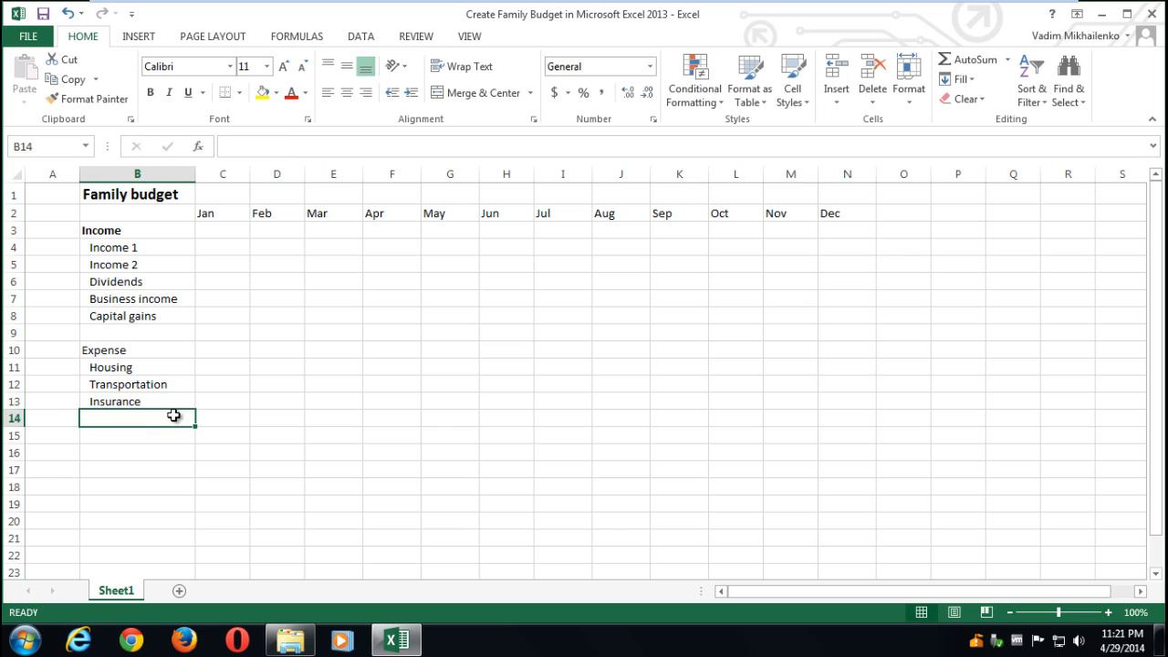
text(Taxes)
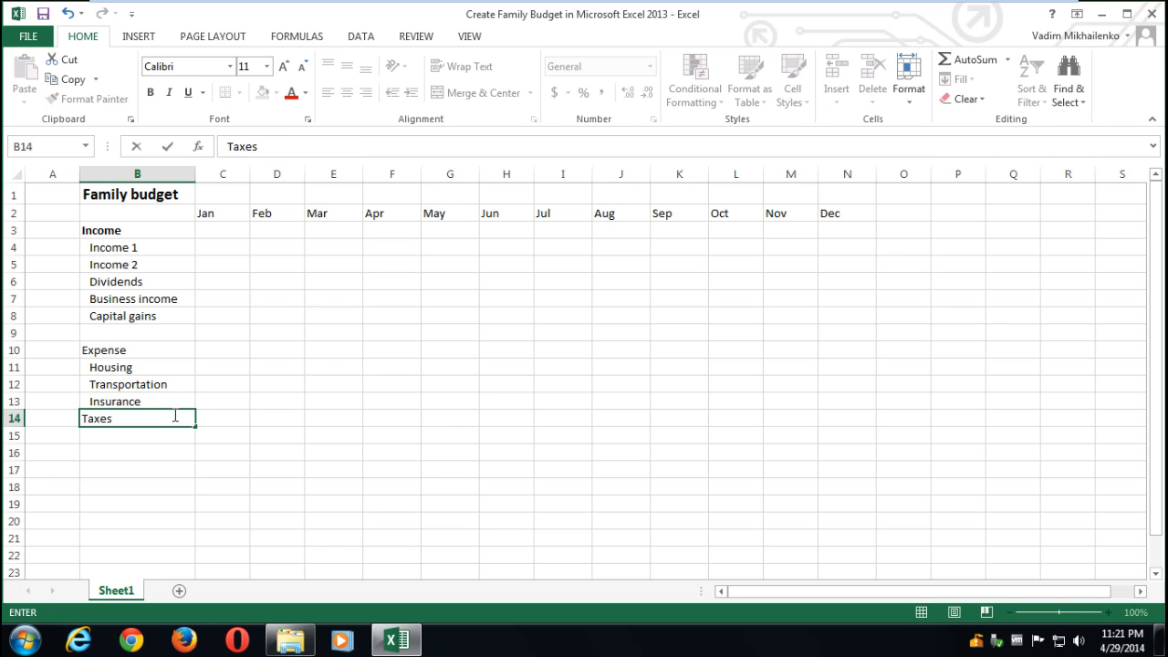
key(Return)
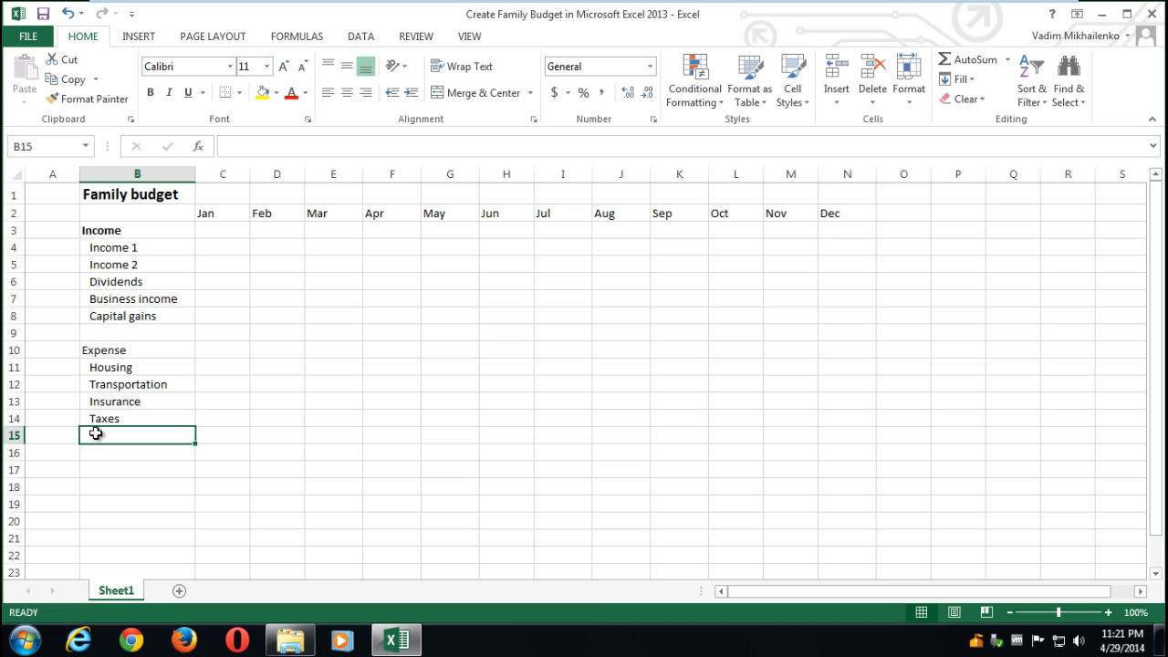
text(Saving)
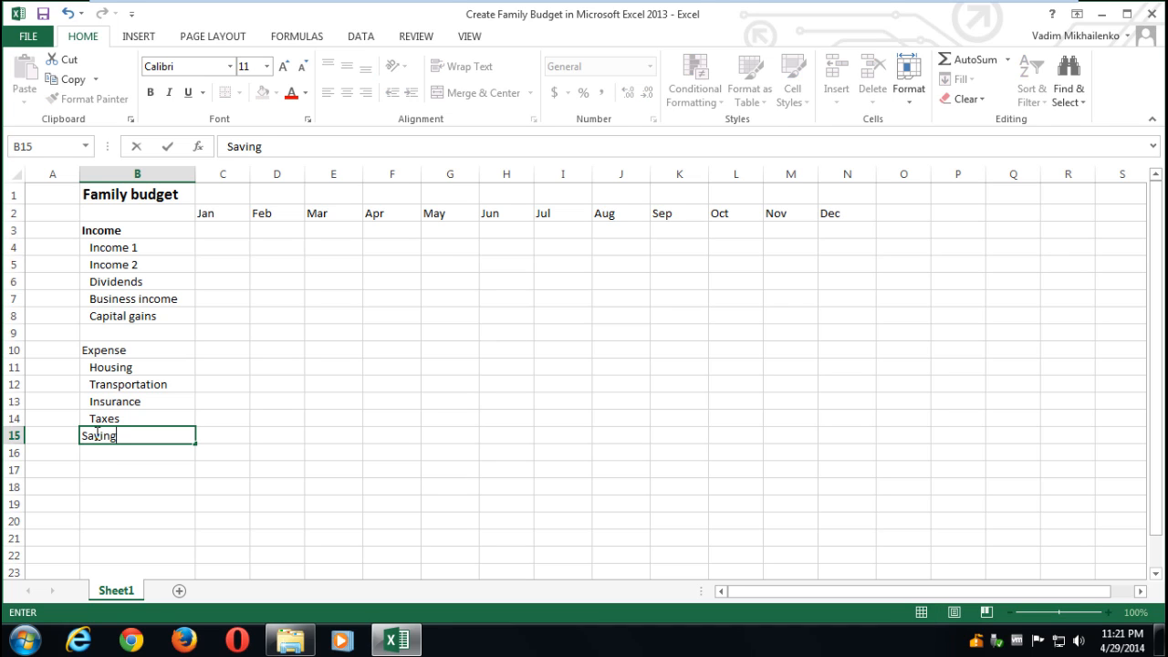
text(s and Investments)
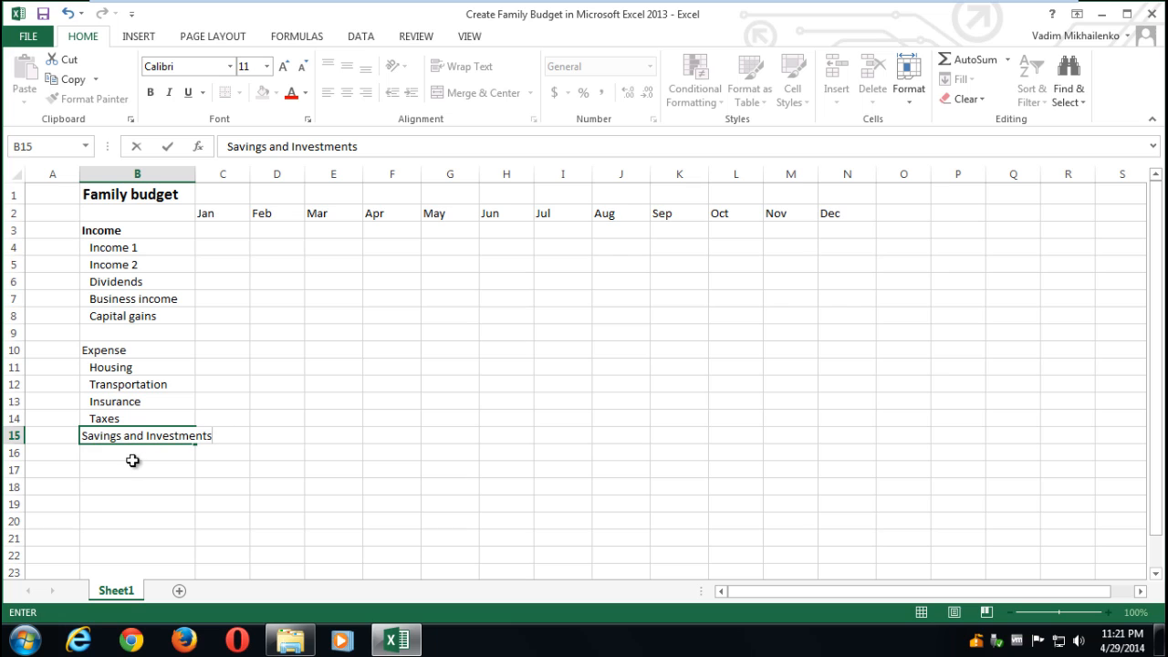
click(124, 452)
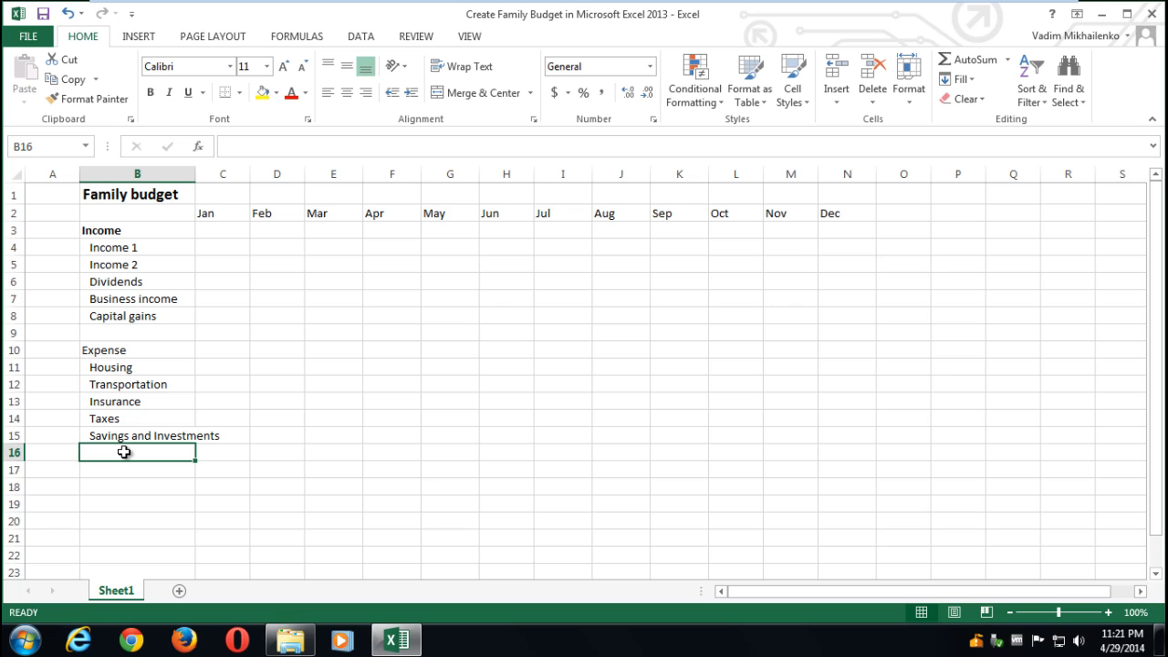
- Add Food, Personal Care, Legal and Gifts and Donations to the expense list in B16:B19
text(Food)
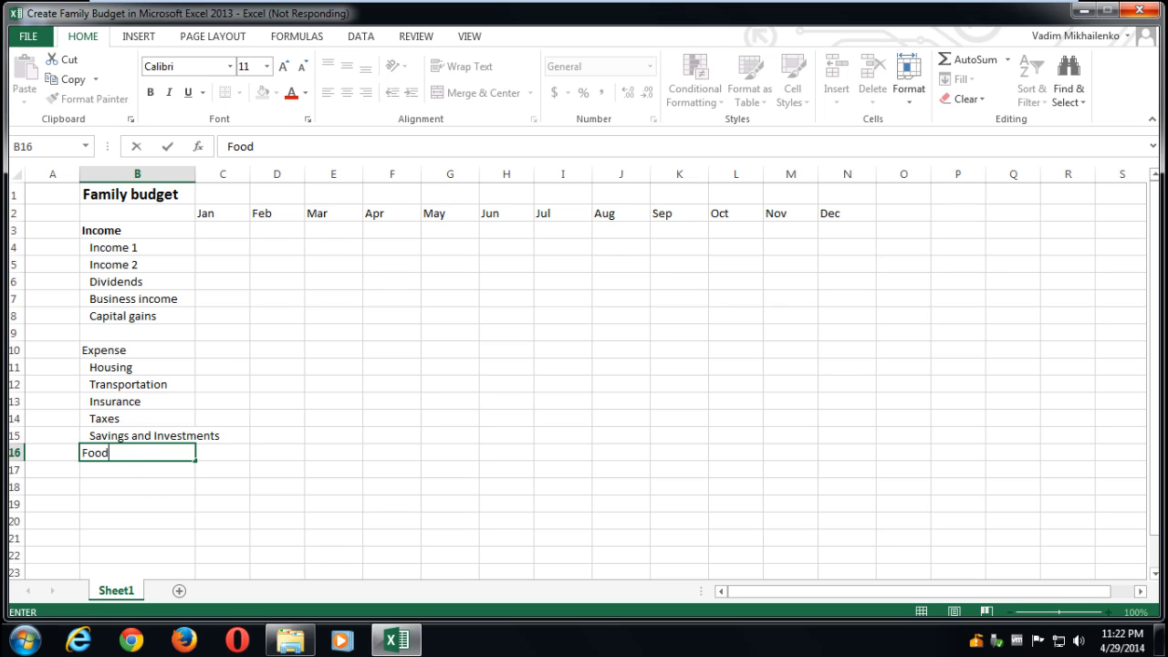
key(Return)
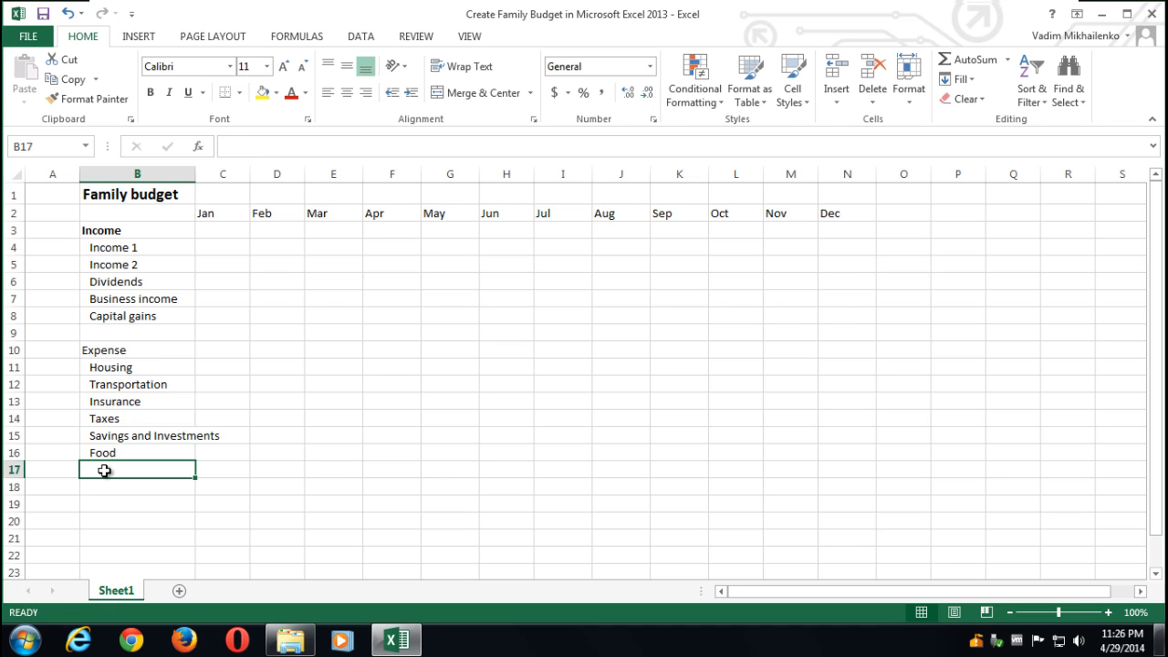
text(Personal Car)
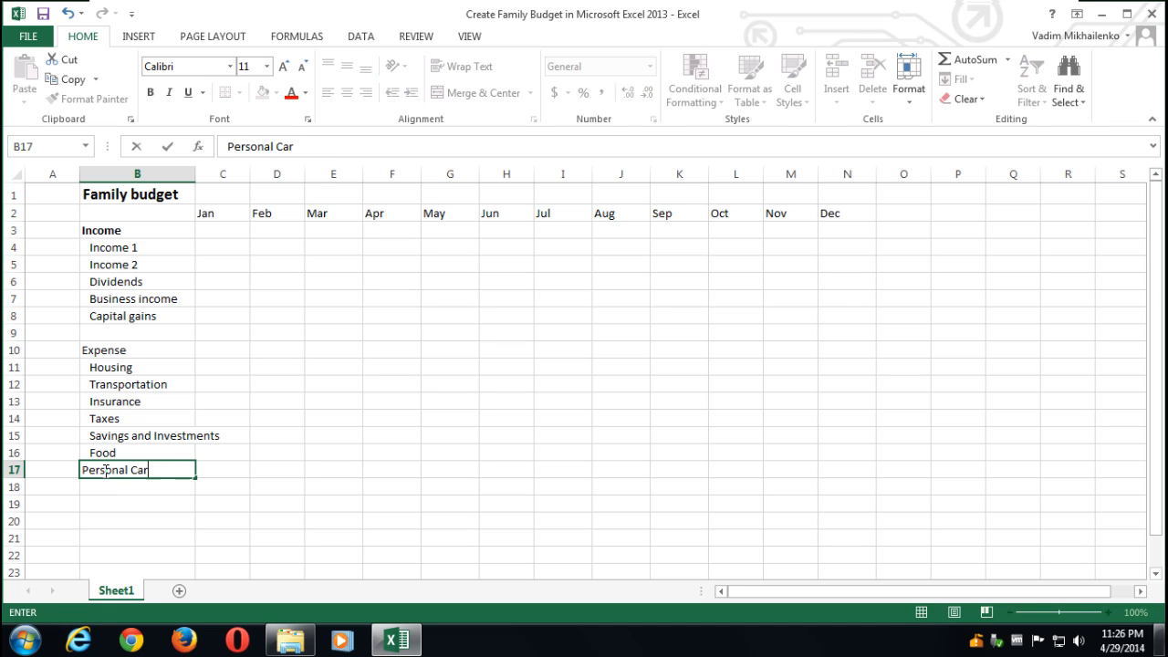
text(e)
key(Return)
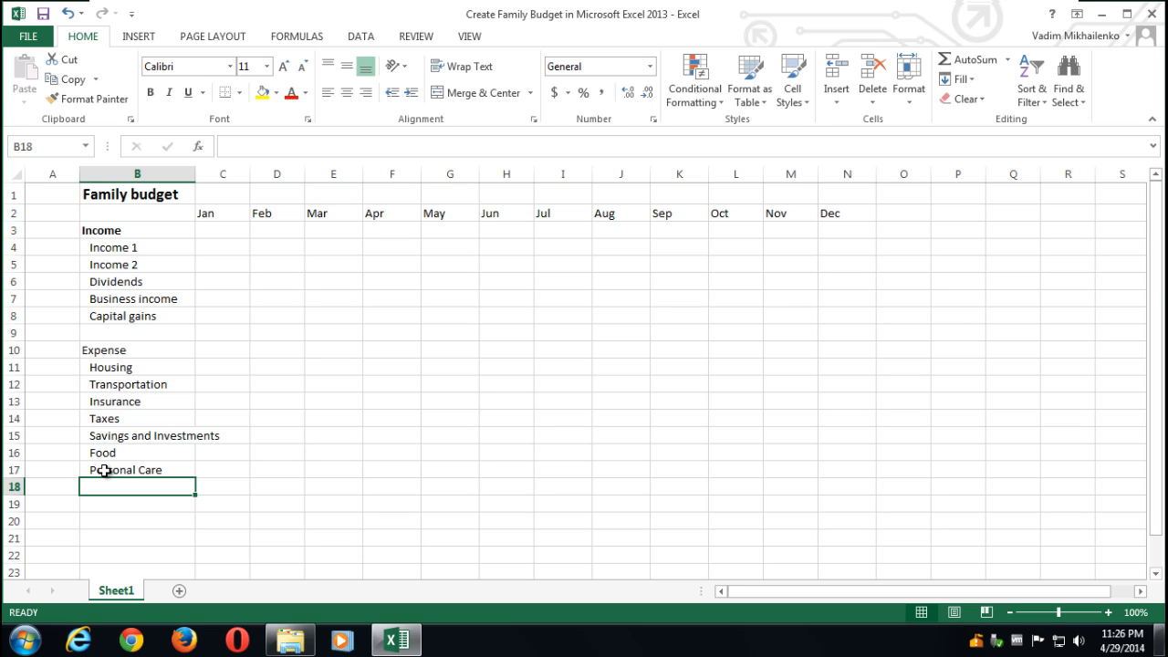
text(Legal)
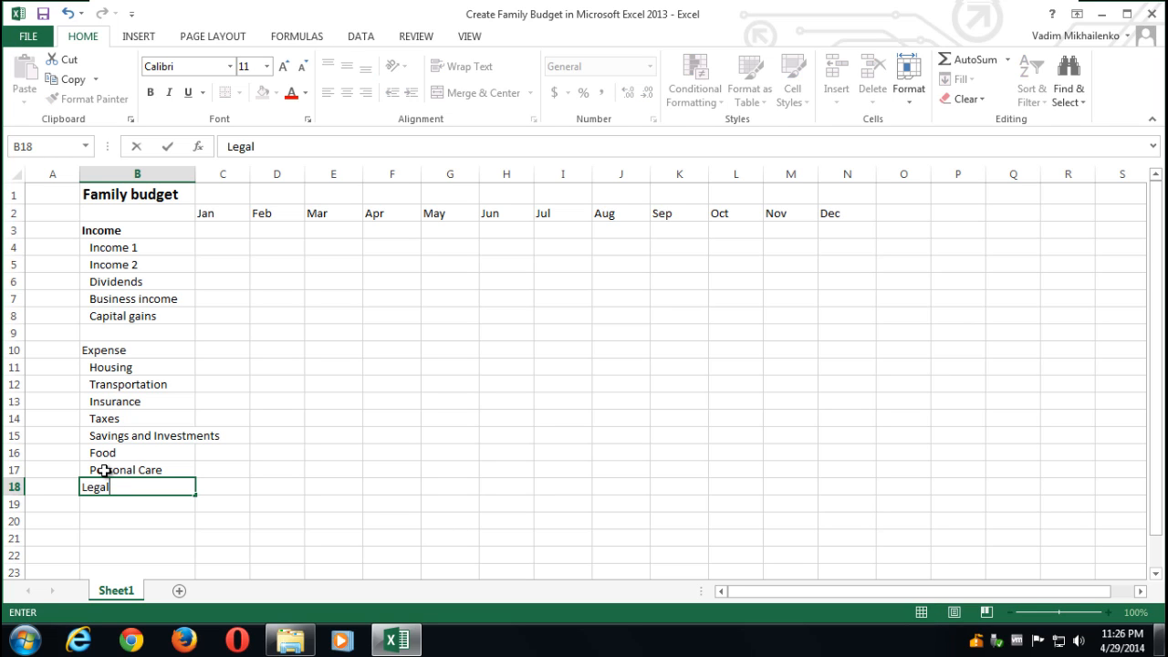
key(Return)
text(Gifts)
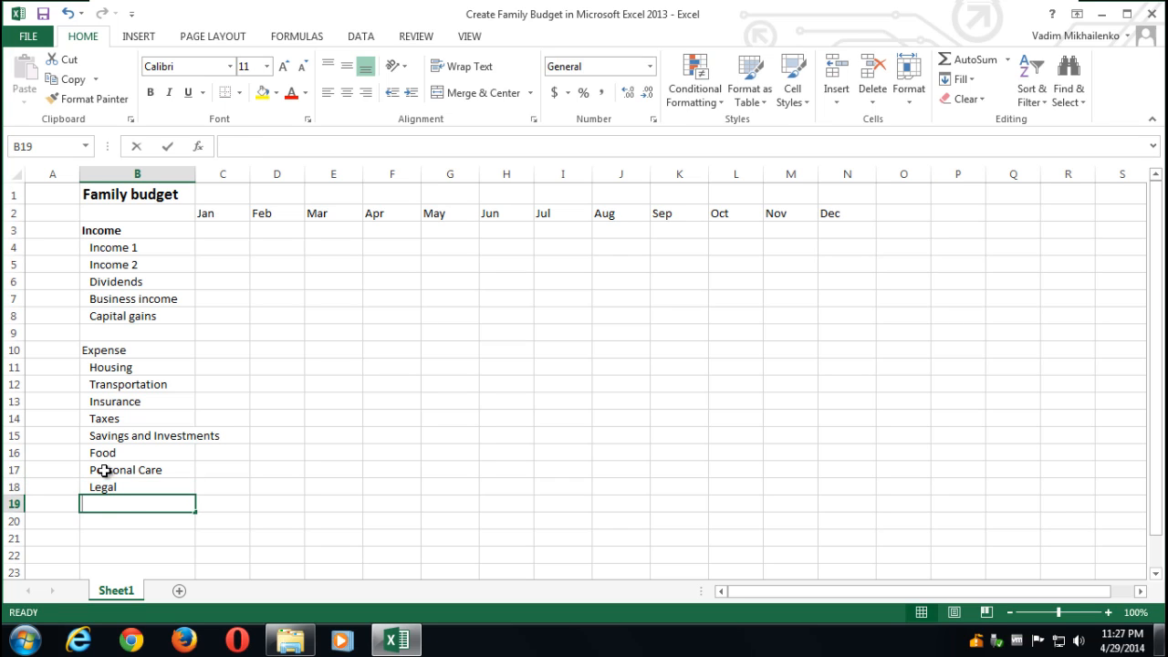
text( a)
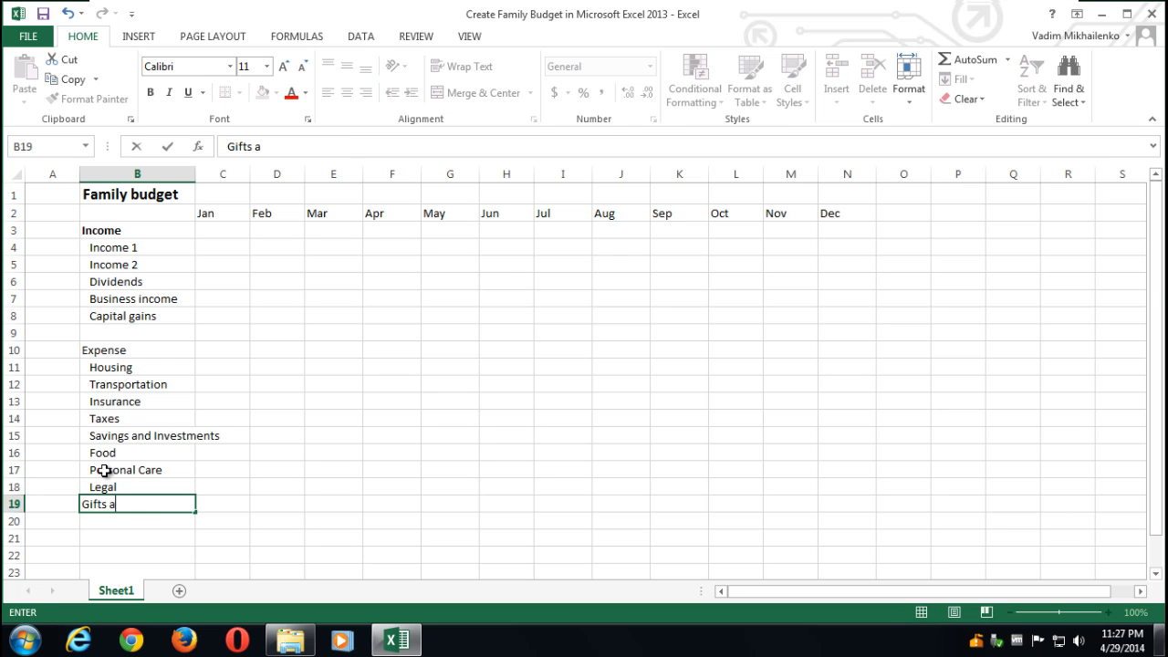
text(nd Donations)
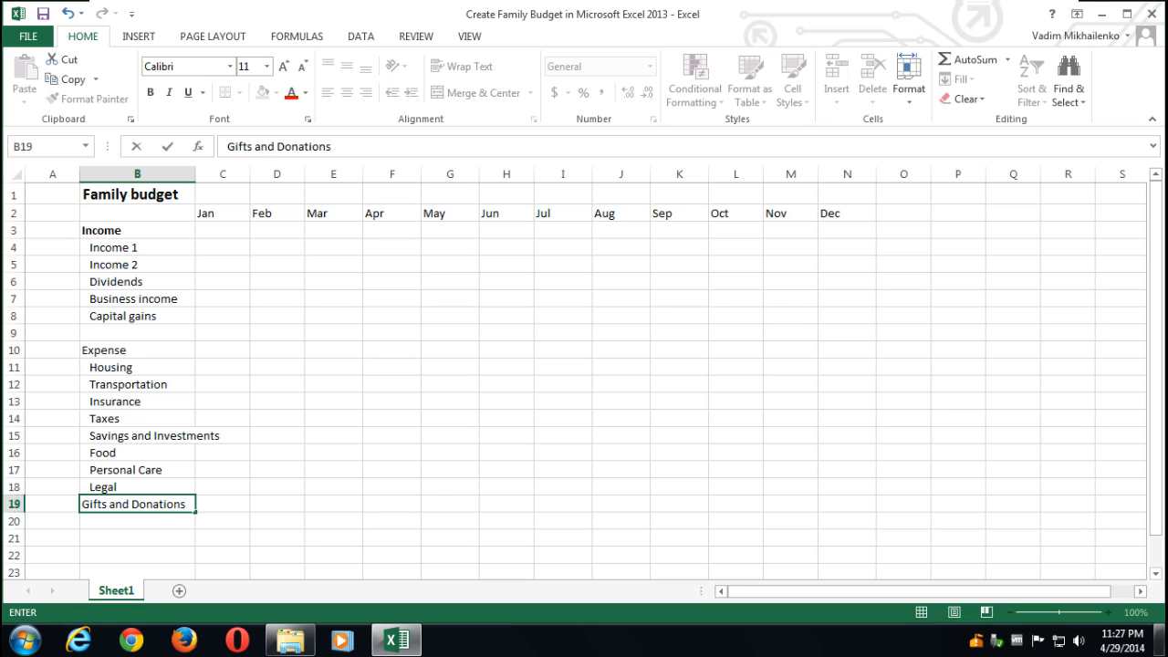
click(102, 519)
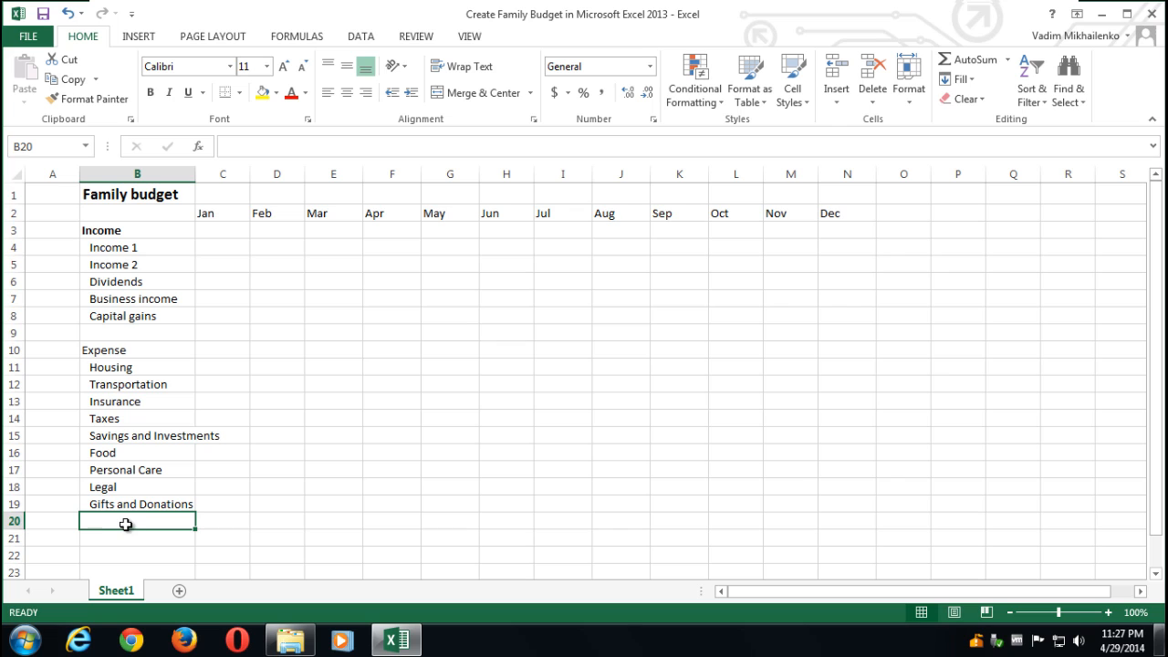
- Add Loans and Entertainment in B20:B21 and widen column B to fit the labels
text(Loans)
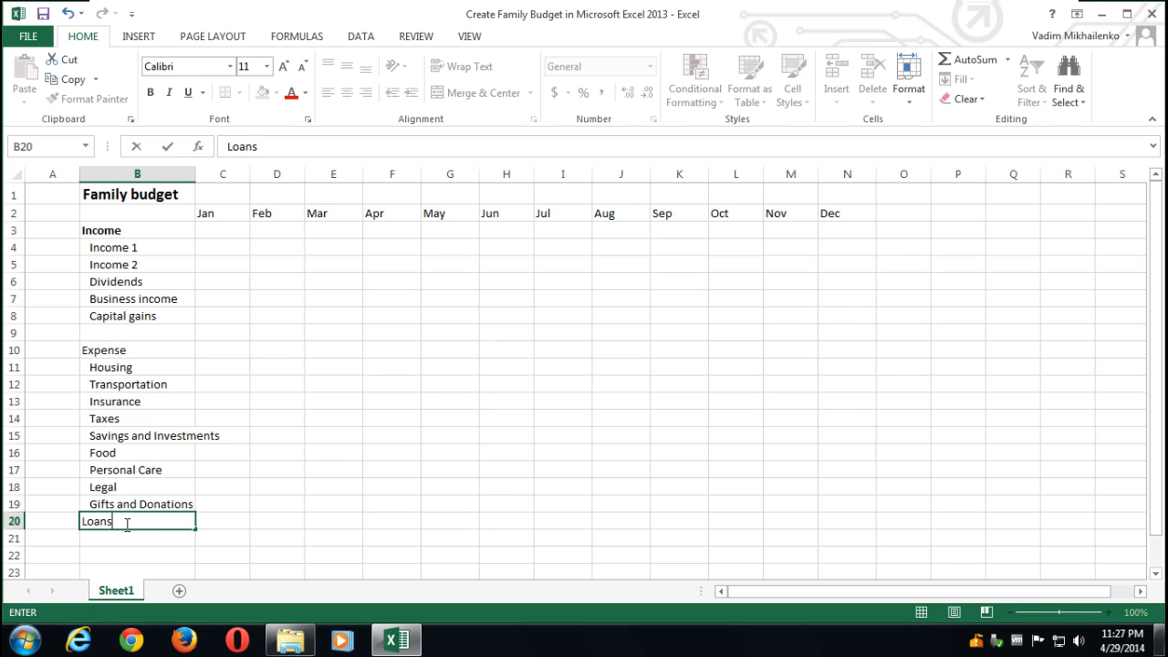
key(Return)
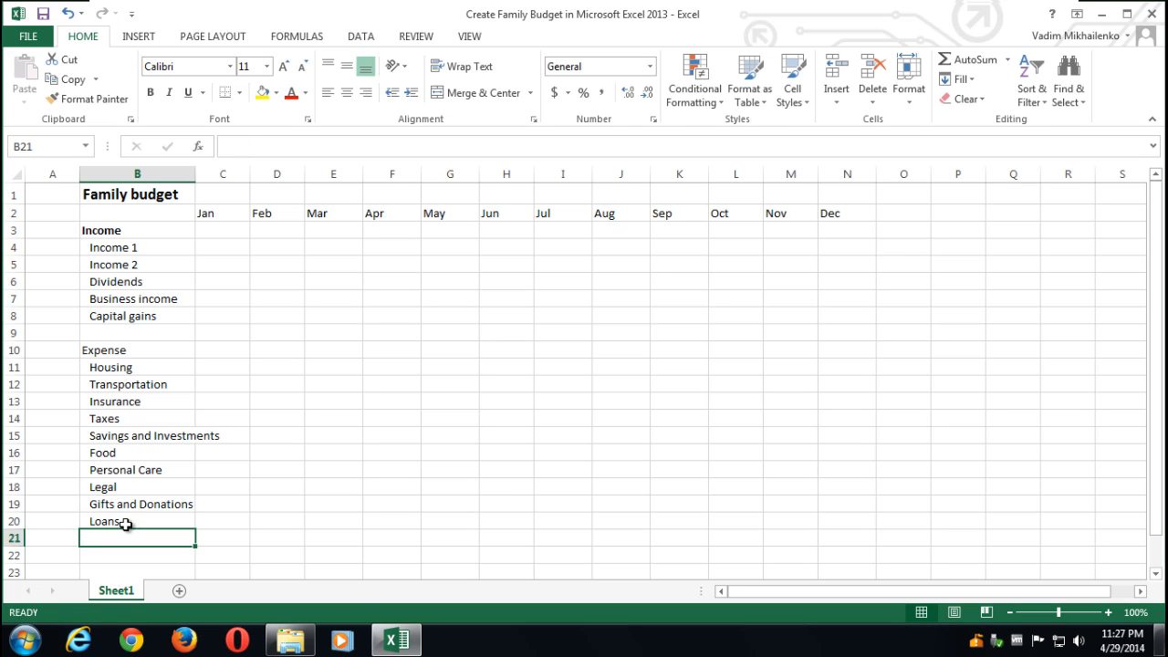
text(Enterp)
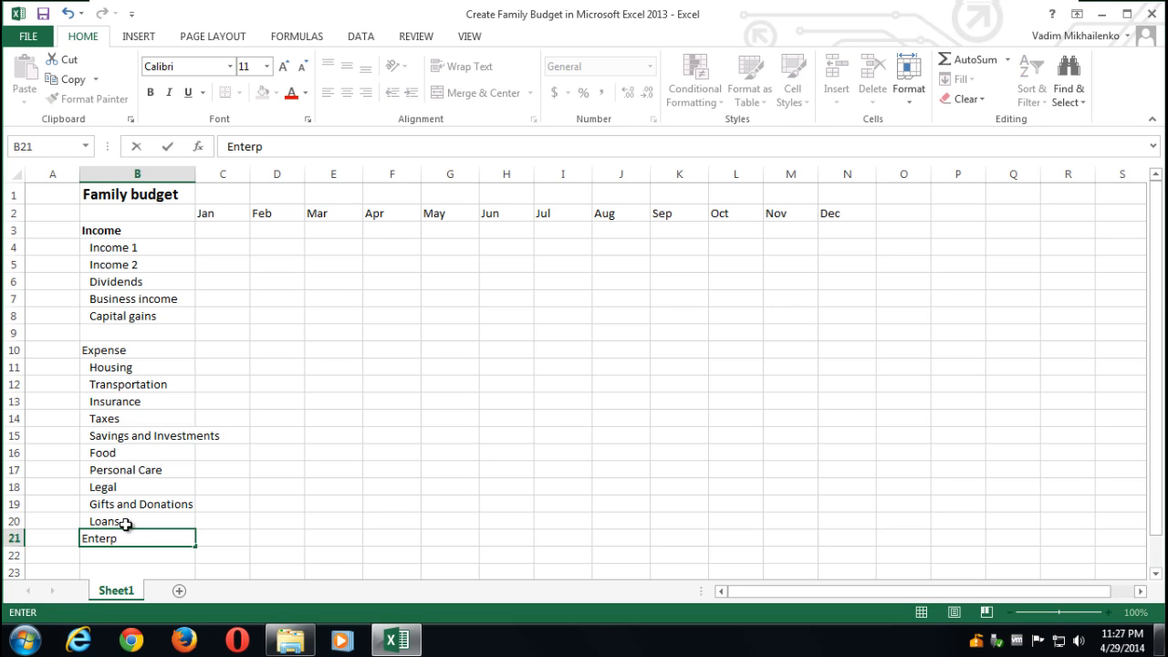
key(BackSpace)
text(tainment)
key(Return)
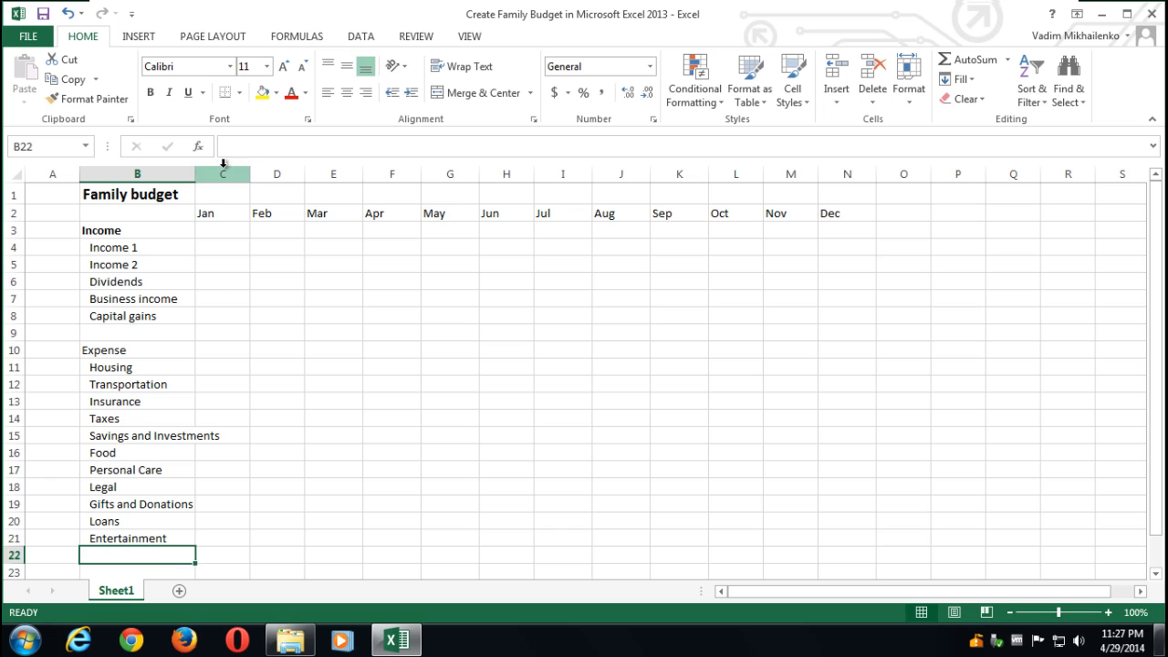
drag(195, 175, 230, 179)
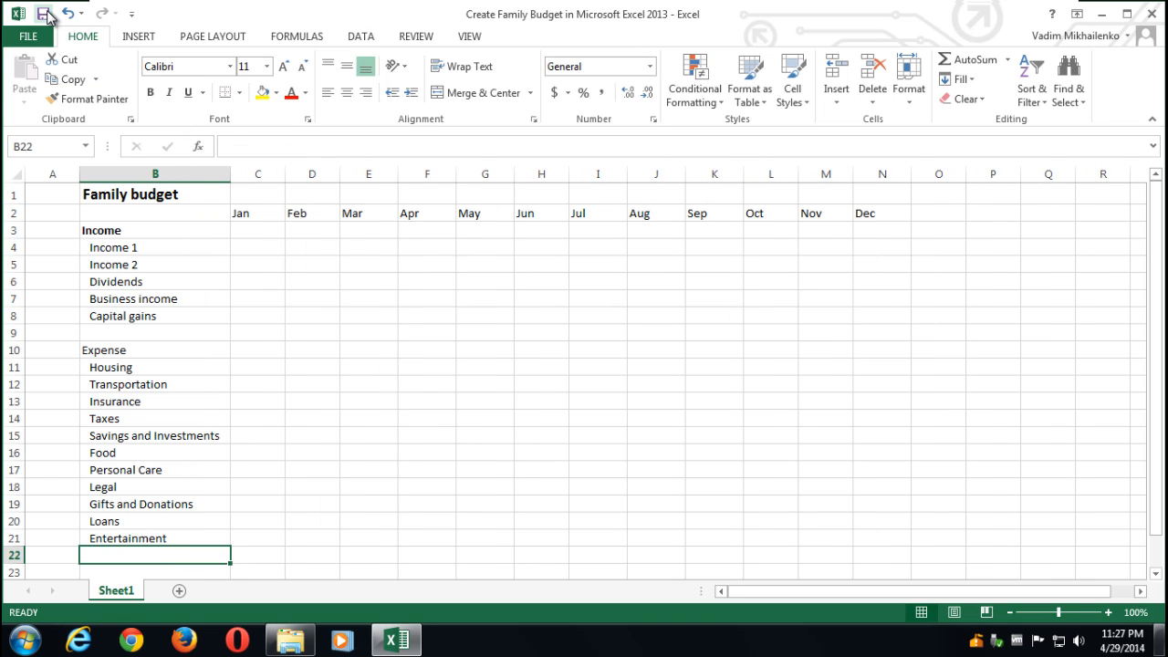
click(48, 16)
- Fill Income 1 with 2000 for every month from January to December
click(257, 247)
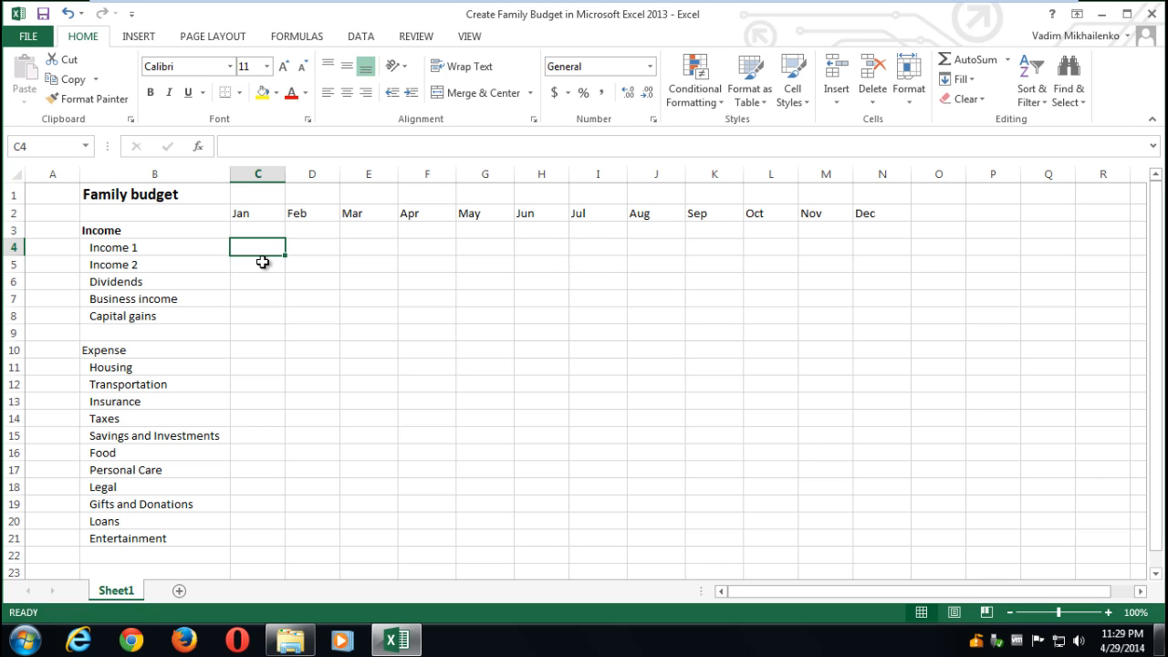
text(2)
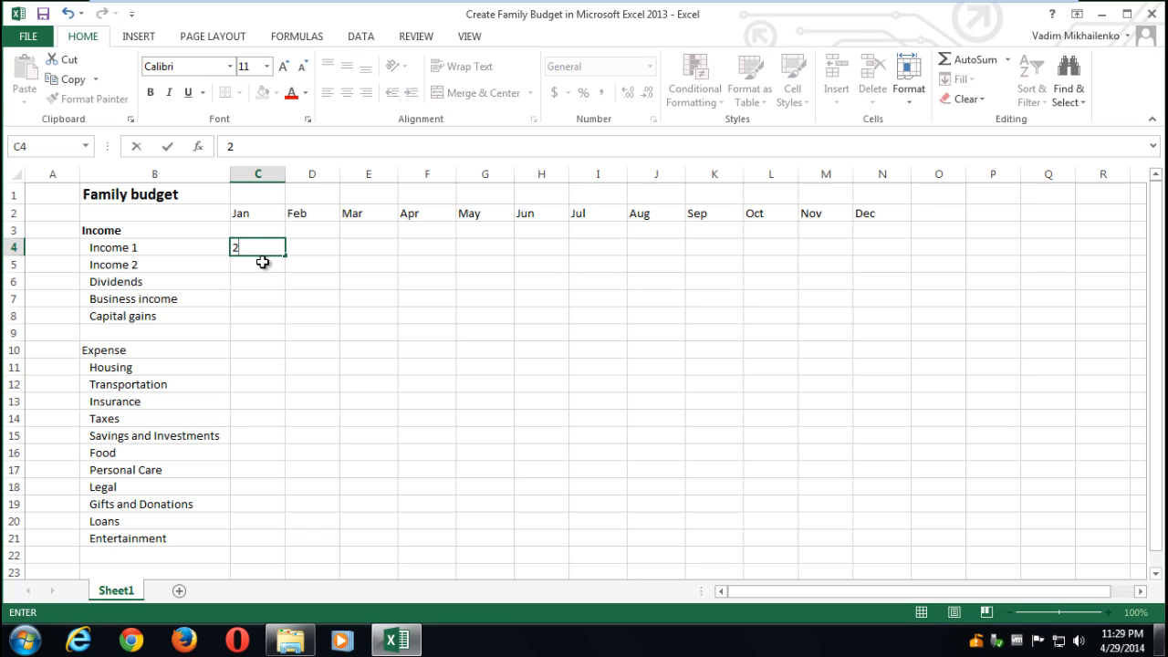
text(000)
key(Return)
click(250, 245)
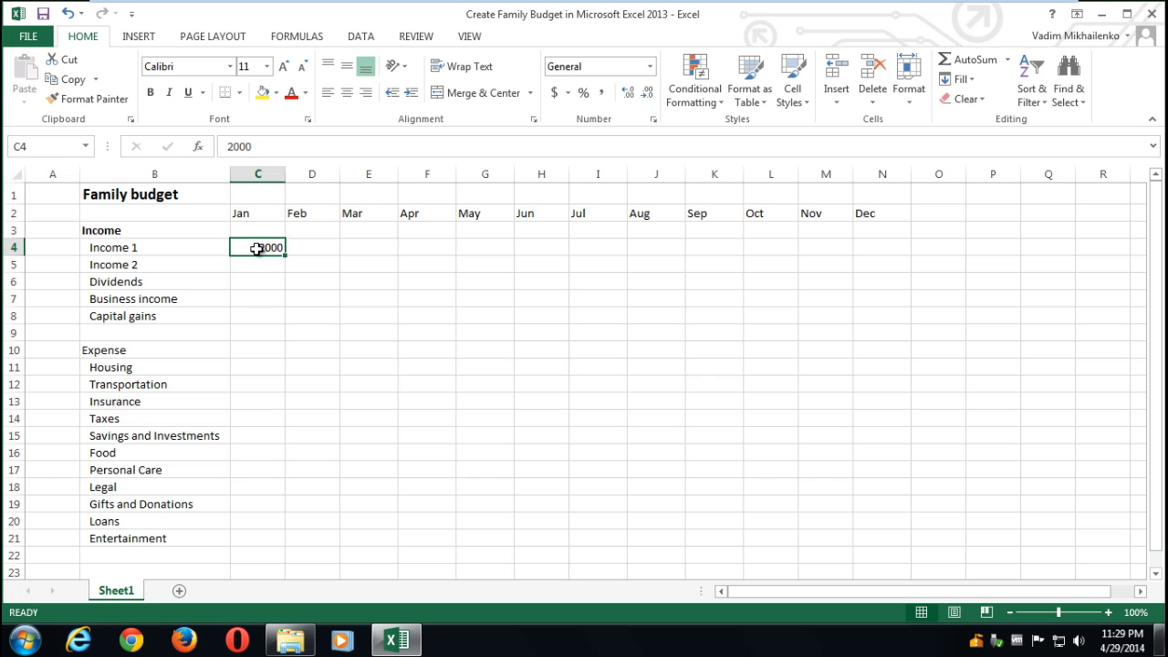
key(ctrl+c)
drag(317, 247, 869, 247)
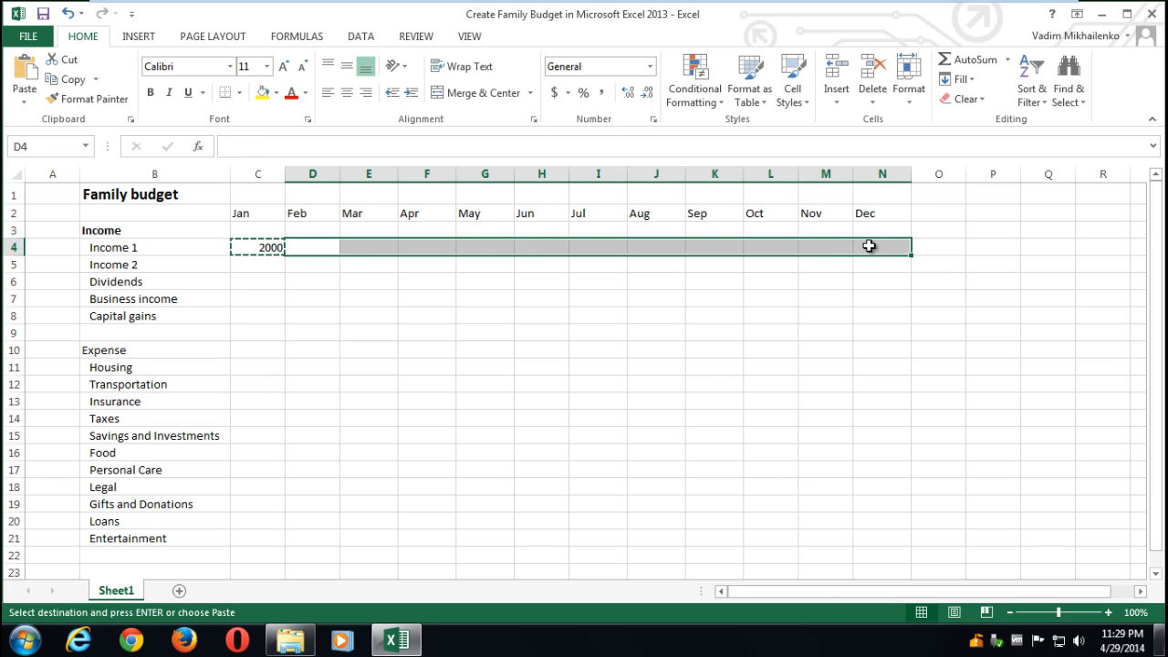
key(ctrl+v)
- Fill Income 2 with 2500 for every month from January to December
click(261, 264)
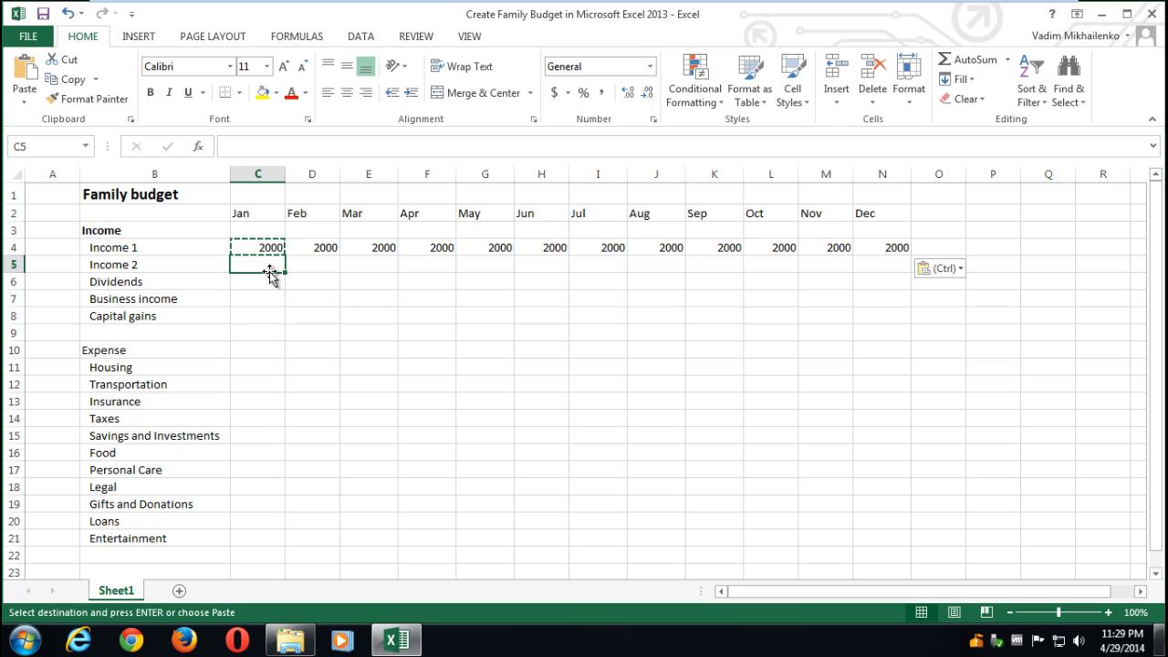
key(Escape)
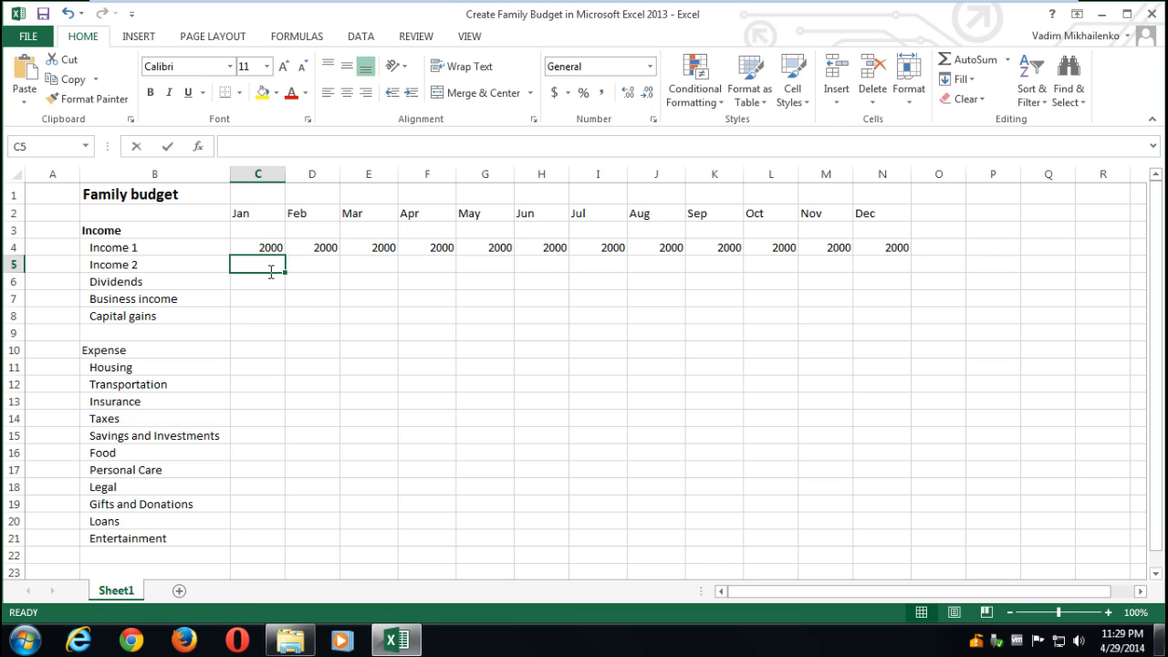
text(2500)
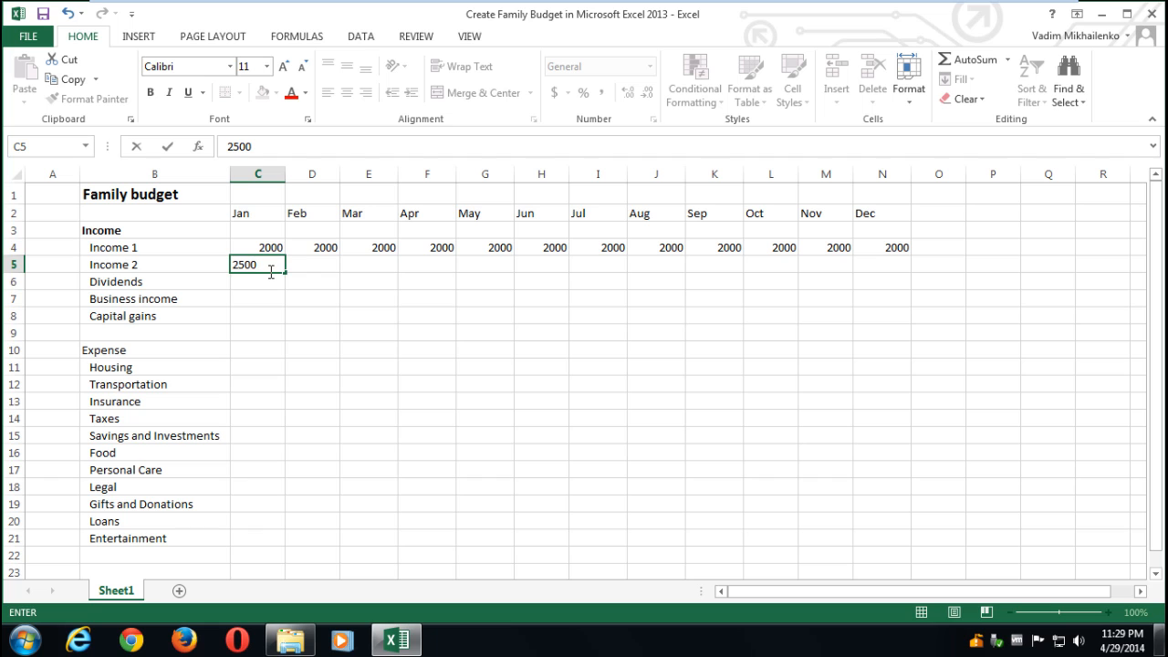
key(Return)
click(255, 267)
key(ctrl+c)
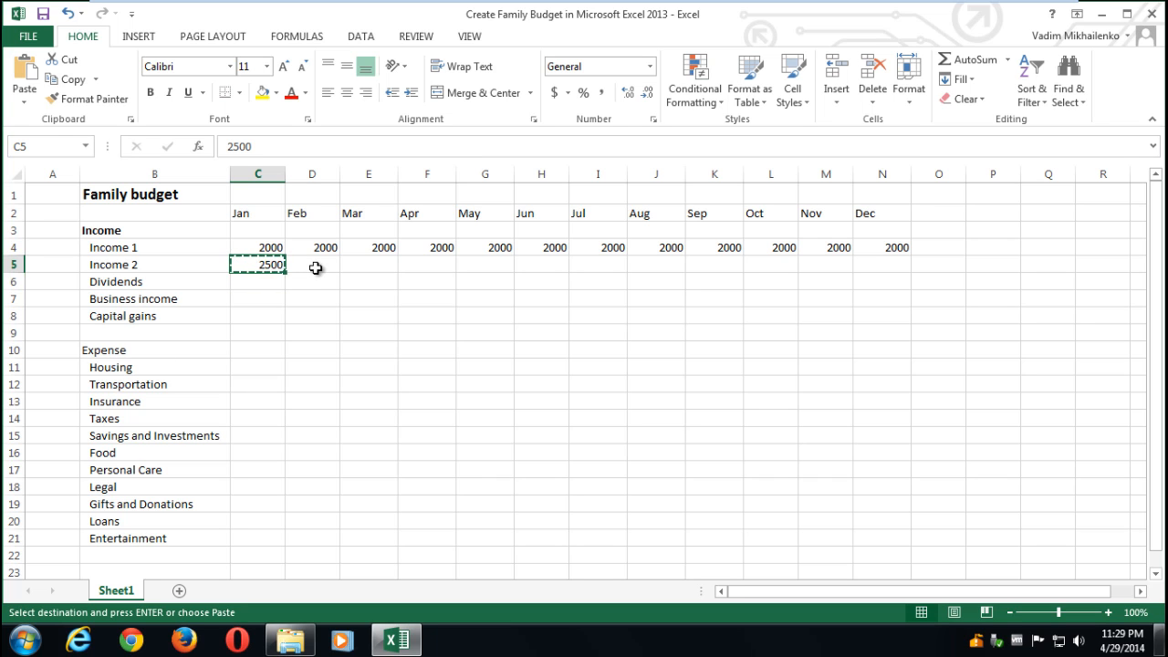
drag(314, 267, 895, 264)
key(ctrl+v)
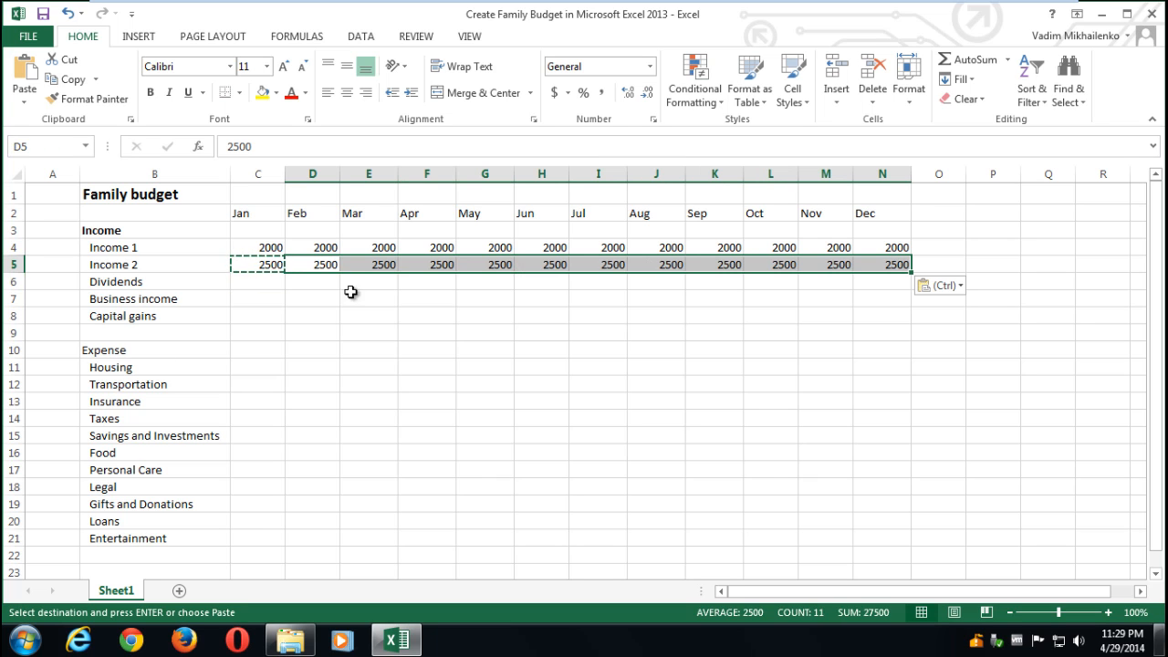
- Enter quarterly Dividends of 300 in January, April, July and October
click(256, 282)
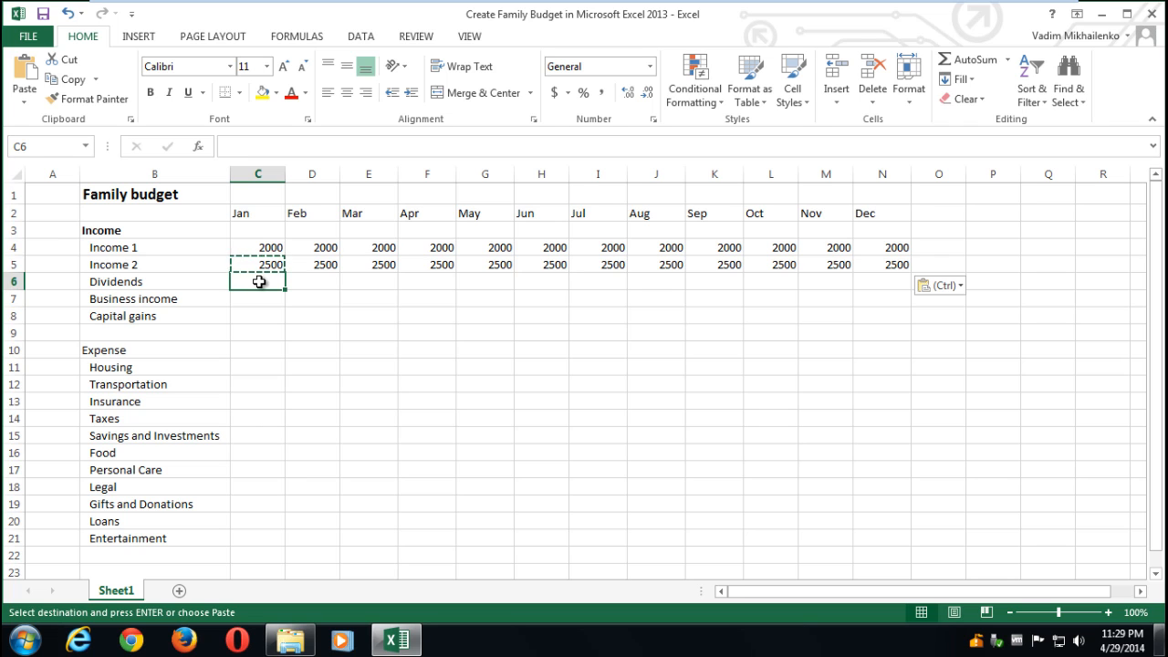
key(Escape)
text(300)
click(256, 317)
click(254, 281)
key(ctrl+c)
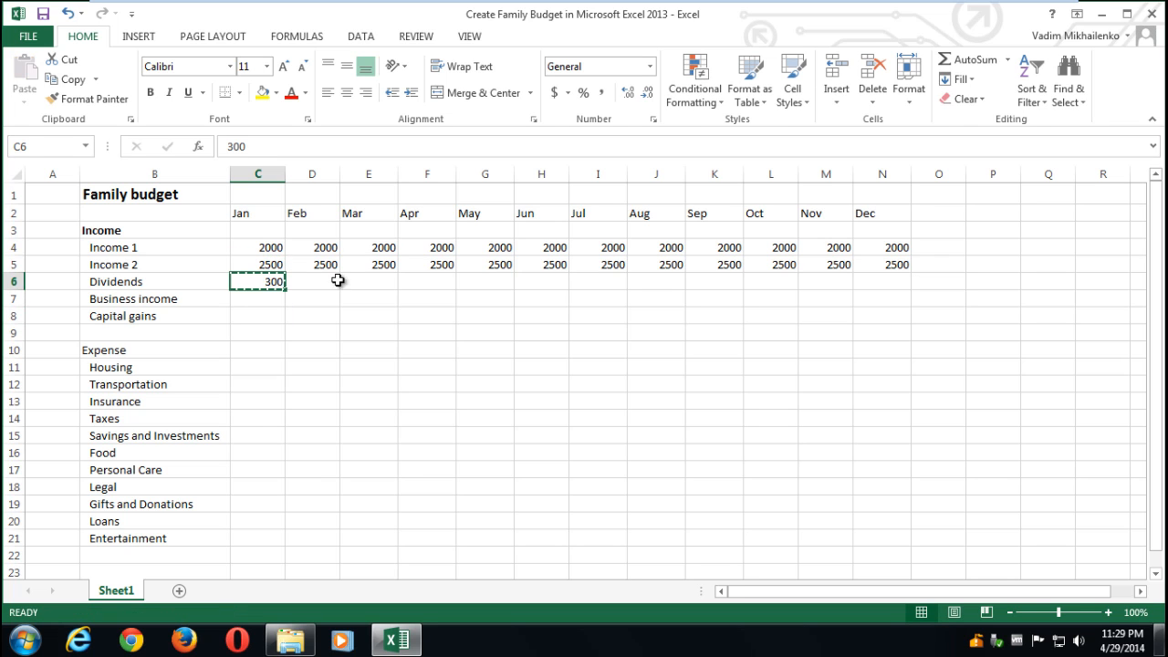
click(420, 281)
key(ctrl+v)
click(588, 281)
key(ctrl+v)
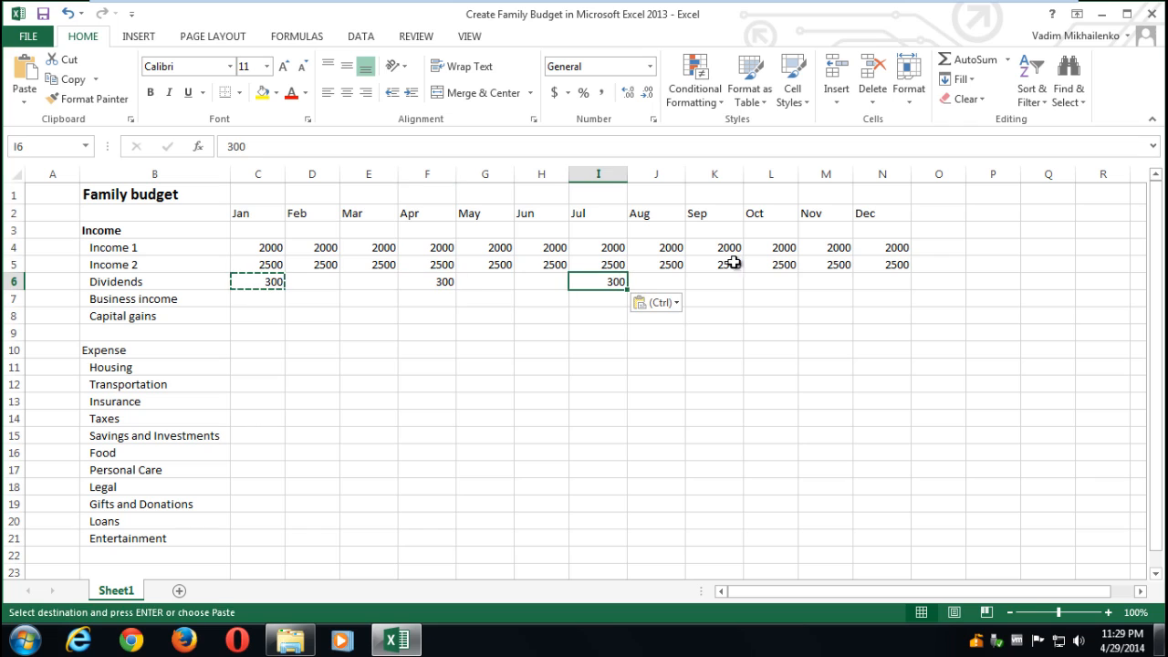
click(778, 281)
key(ctrl+v)
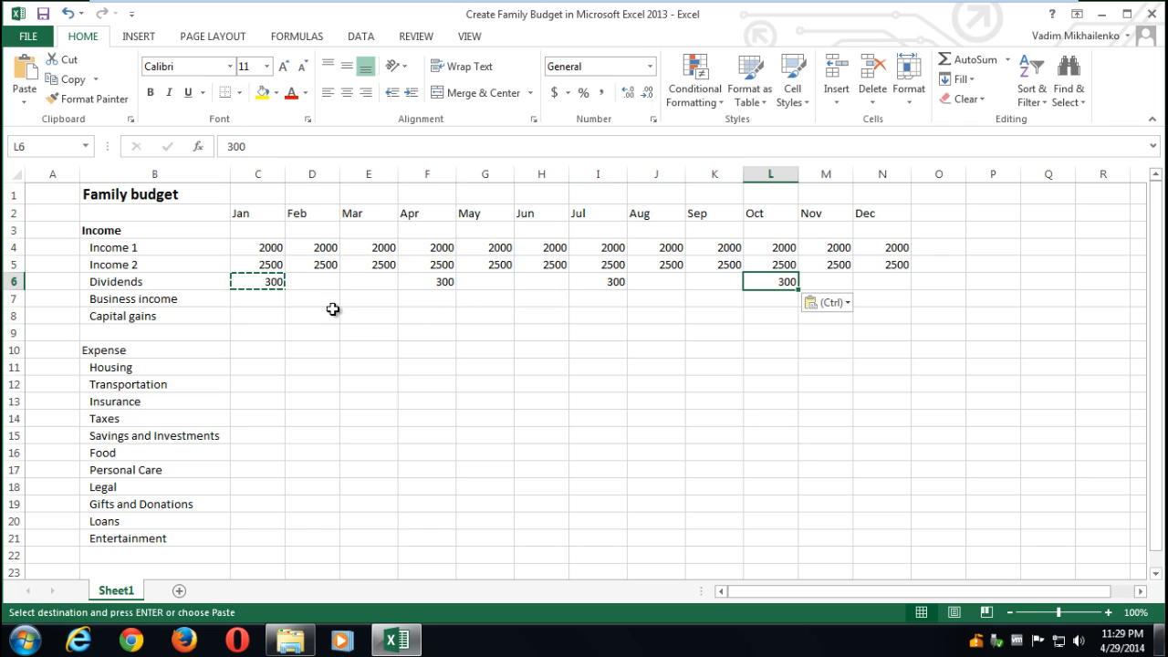
- Fill Business income with 700 for every month from January to December
click(255, 299)
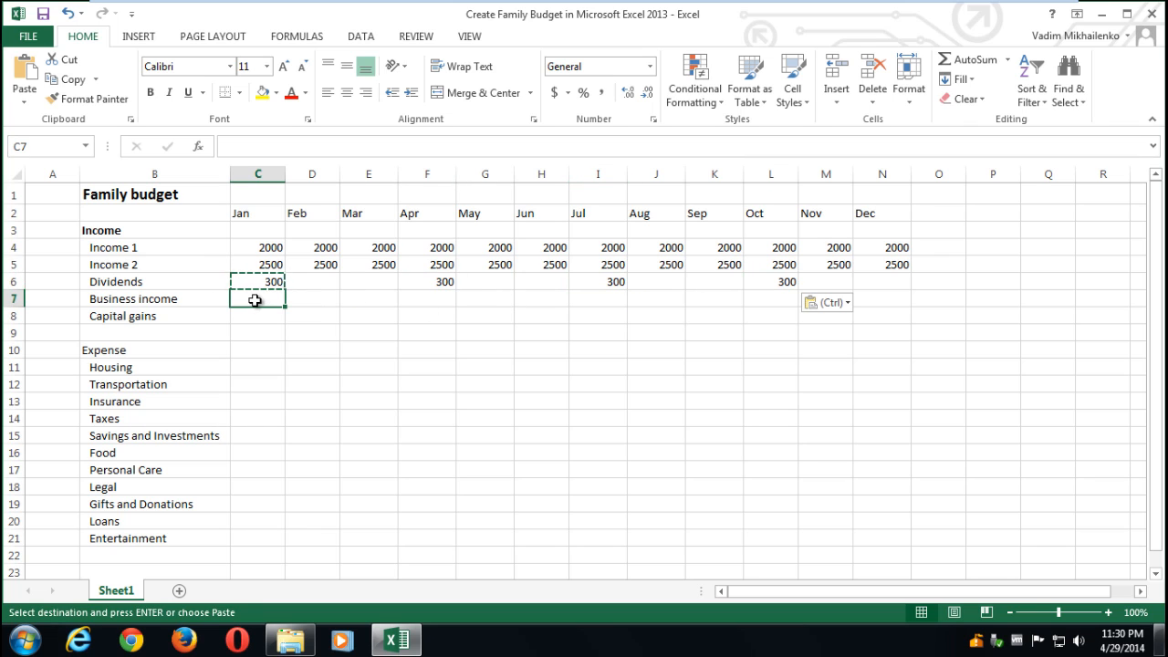
key(Escape)
text(700)
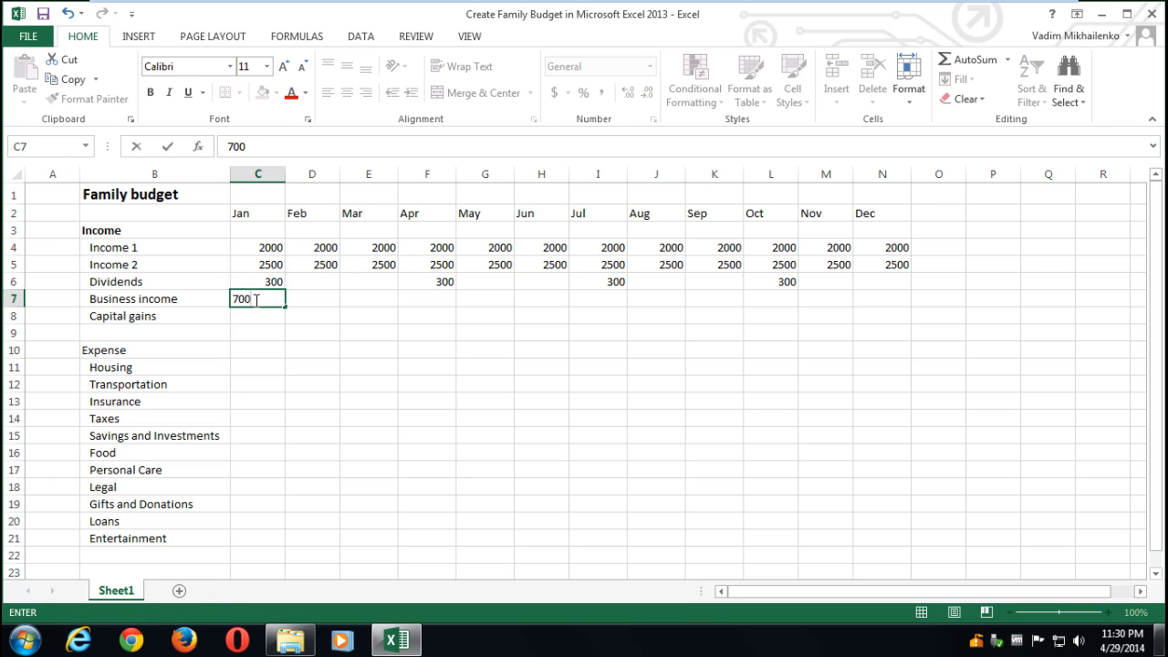
key(Return)
click(255, 301)
key(ctrl+c)
drag(312, 298, 878, 292)
key(ctrl+v)
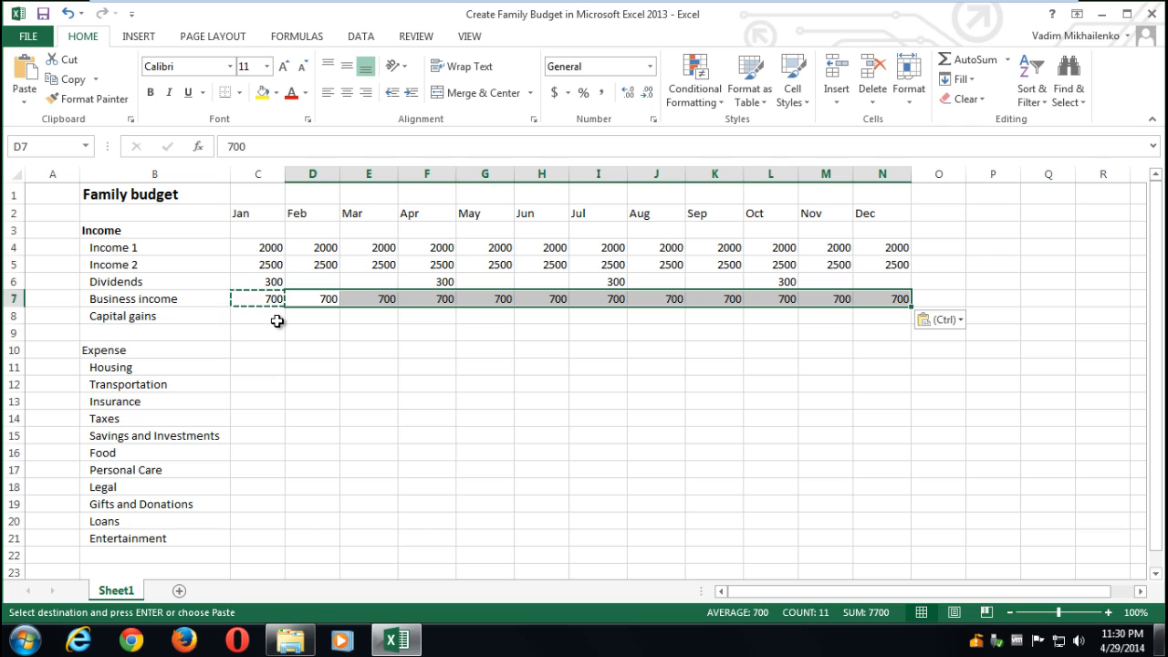
- Enter 500 Capital gains for December and select all income figures C4:N8
click(872, 317)
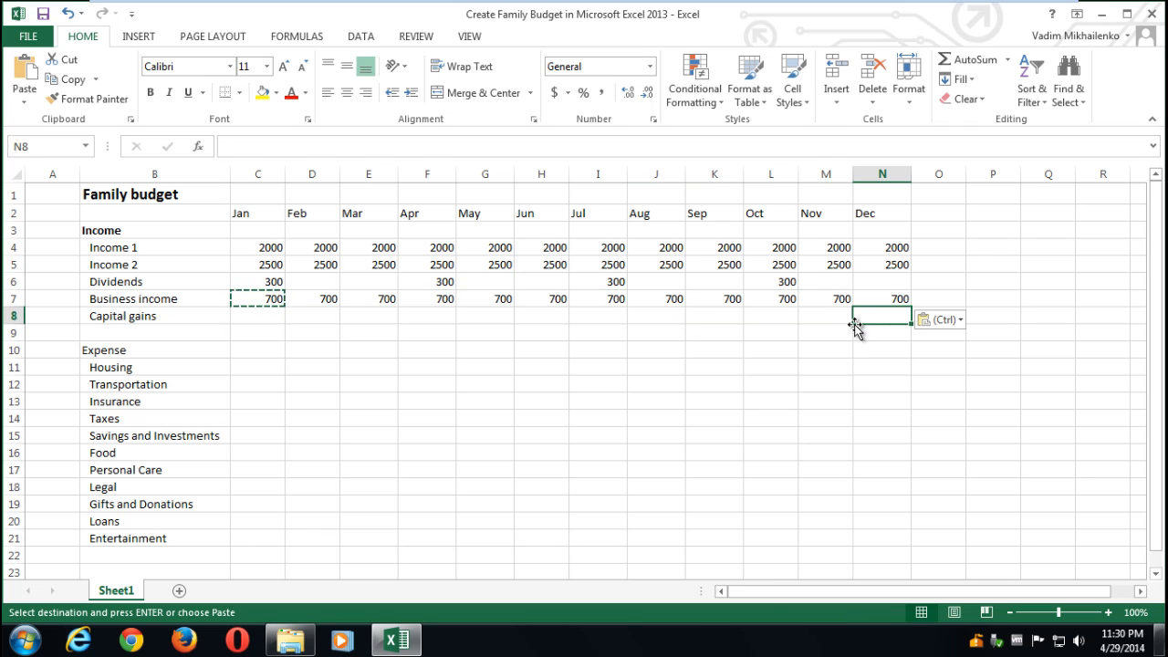
text(500)
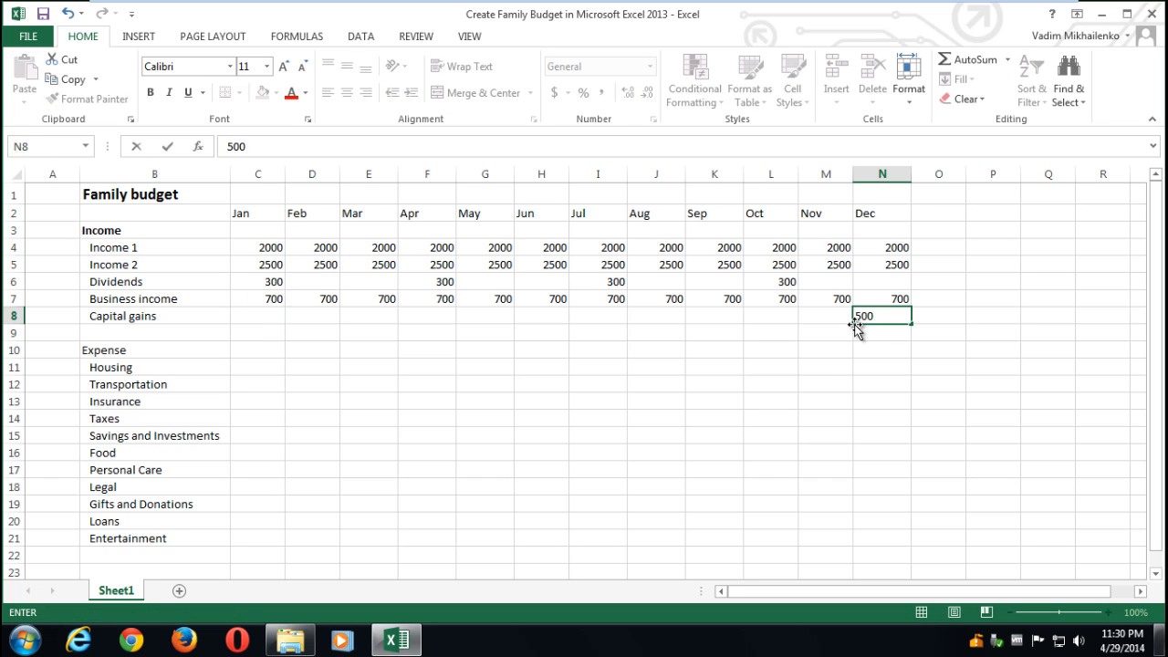
drag(883, 315, 267, 245)
- Apply Accounting Number Format to the income figures and make the Expense heading bold
click(556, 94)
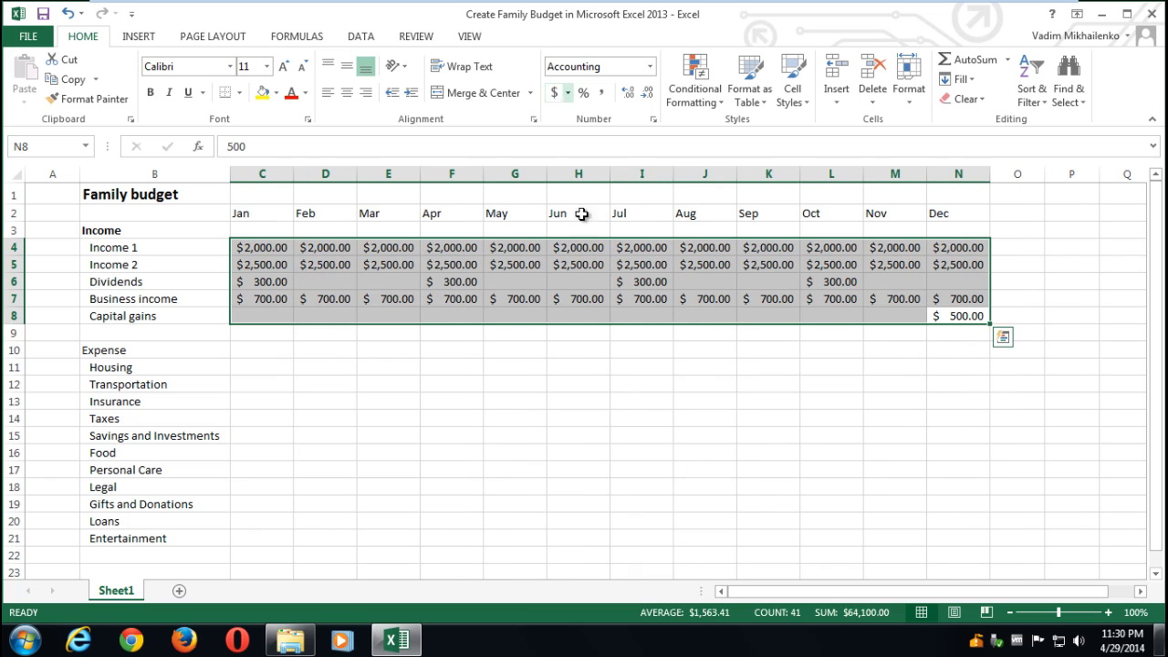
click(550, 363)
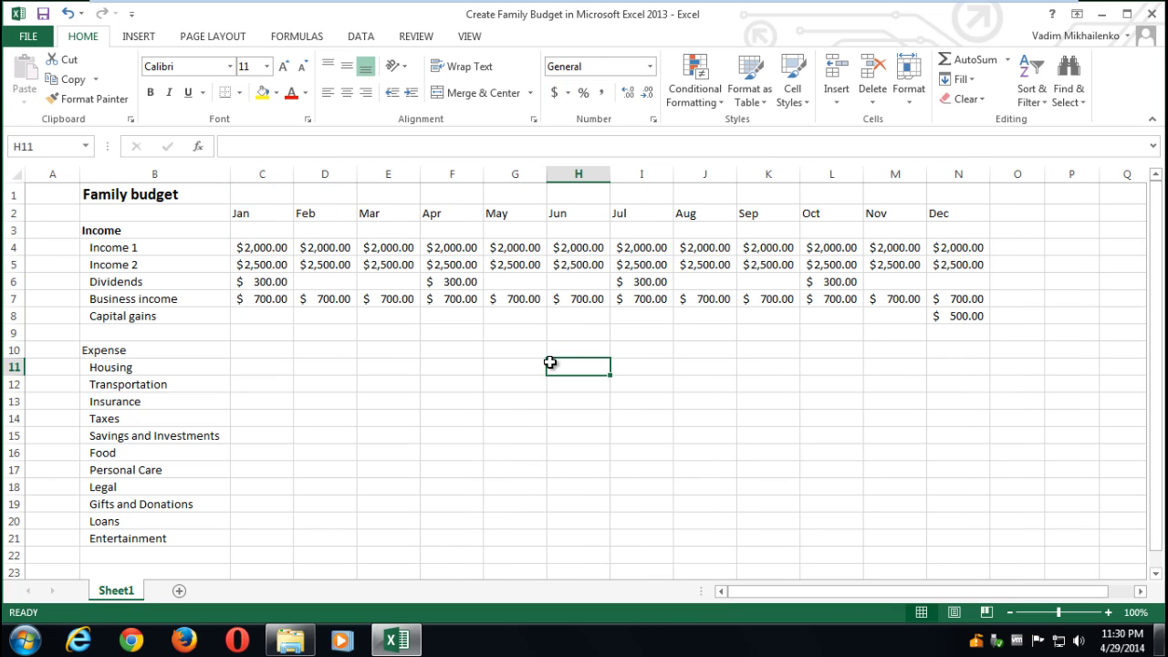
click(124, 351)
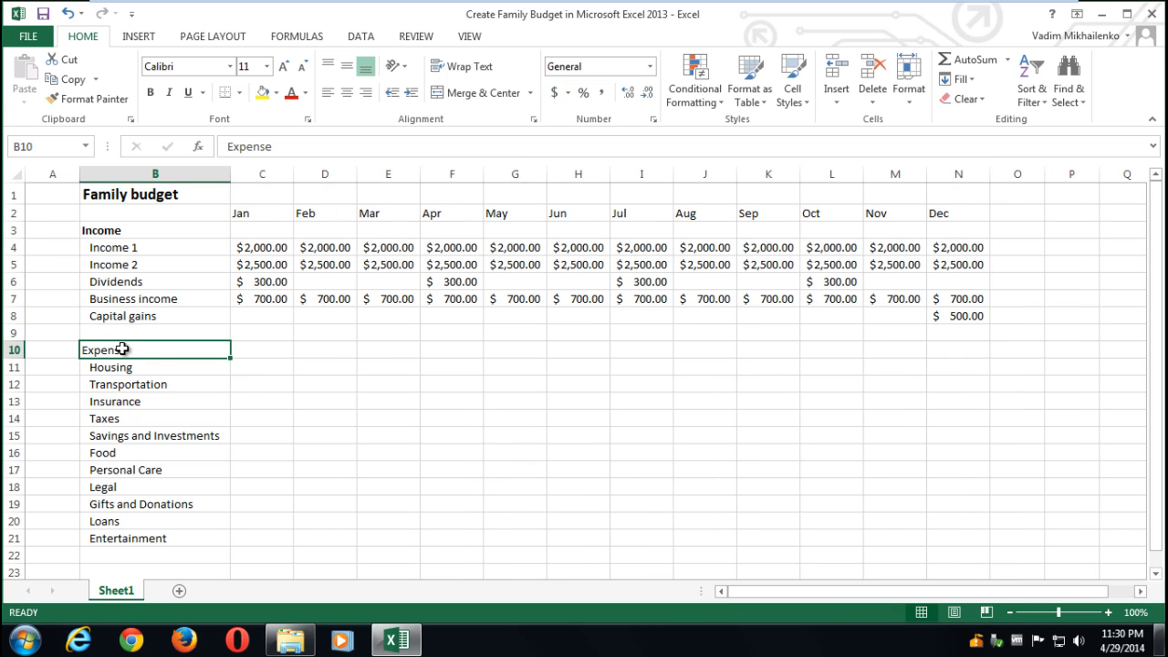
click(150, 93)
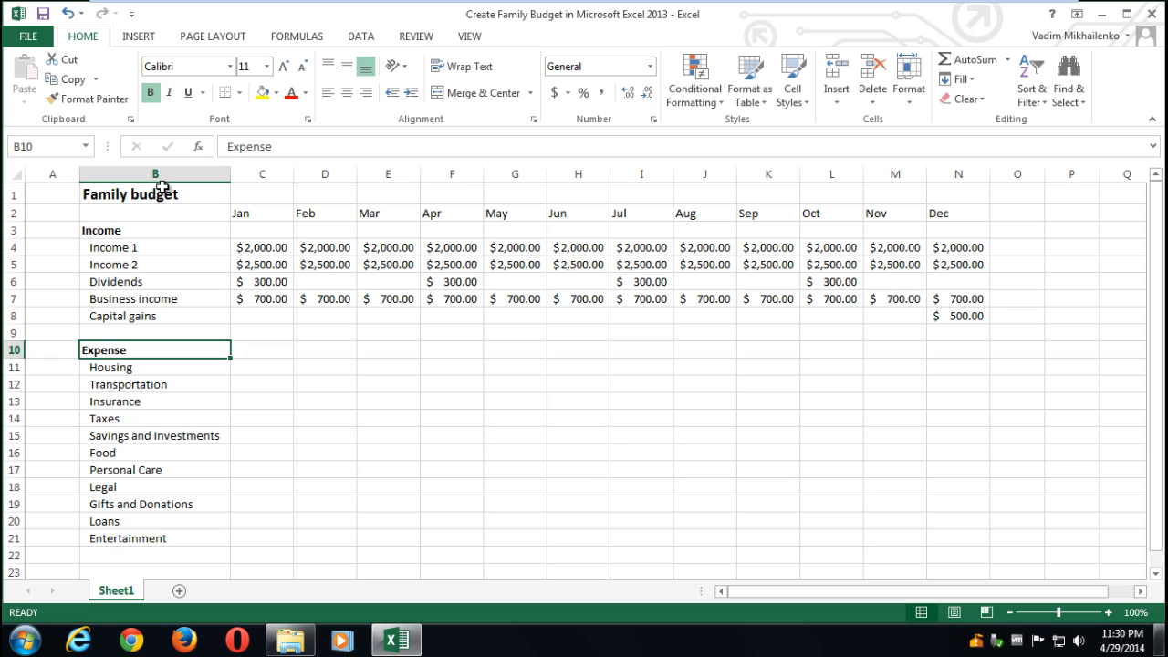
- Insert a blank row 9 above Expense and label it 'Total' in italics
click(20, 334)
right_click(20, 334)
click(53, 451)
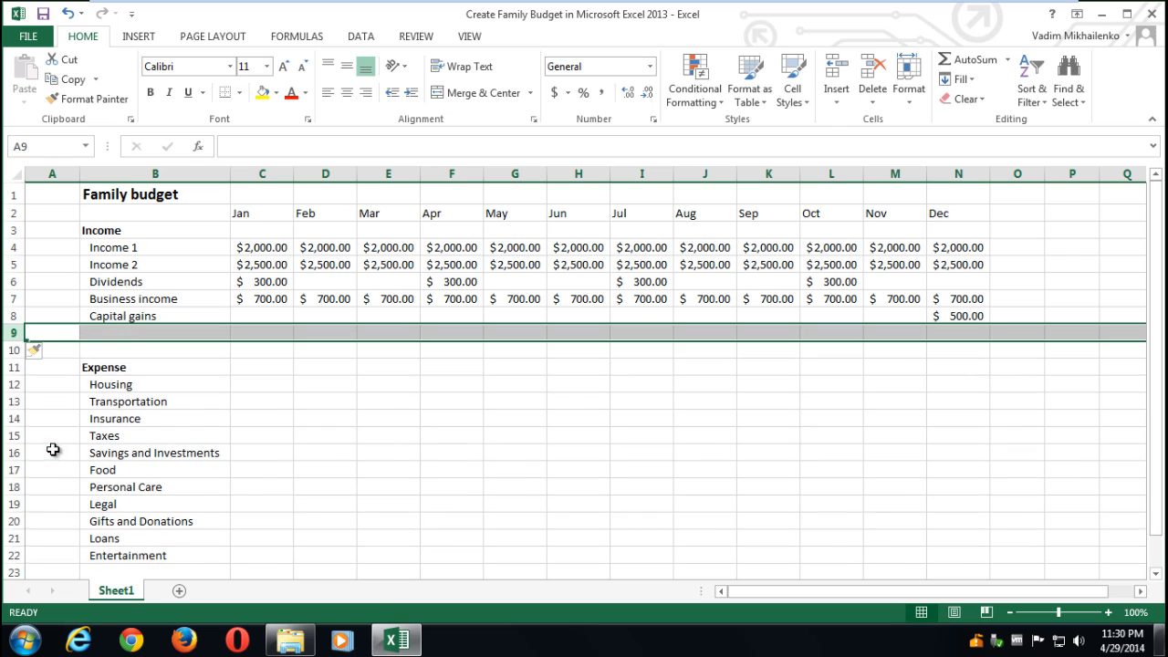
click(144, 332)
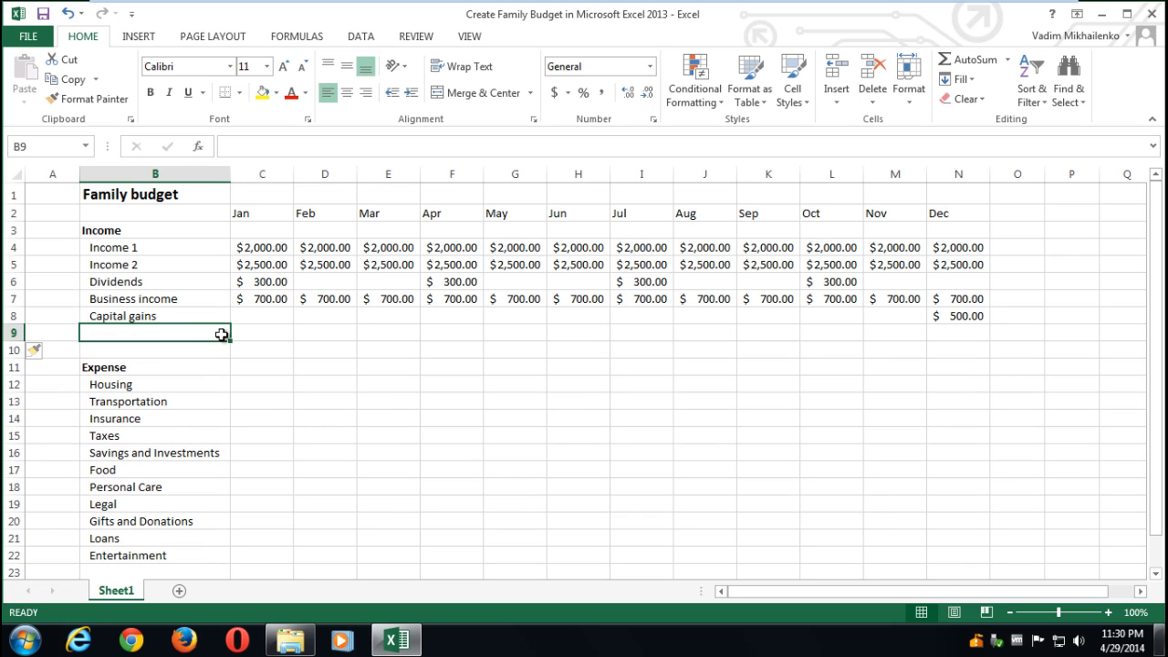
text(Toto)
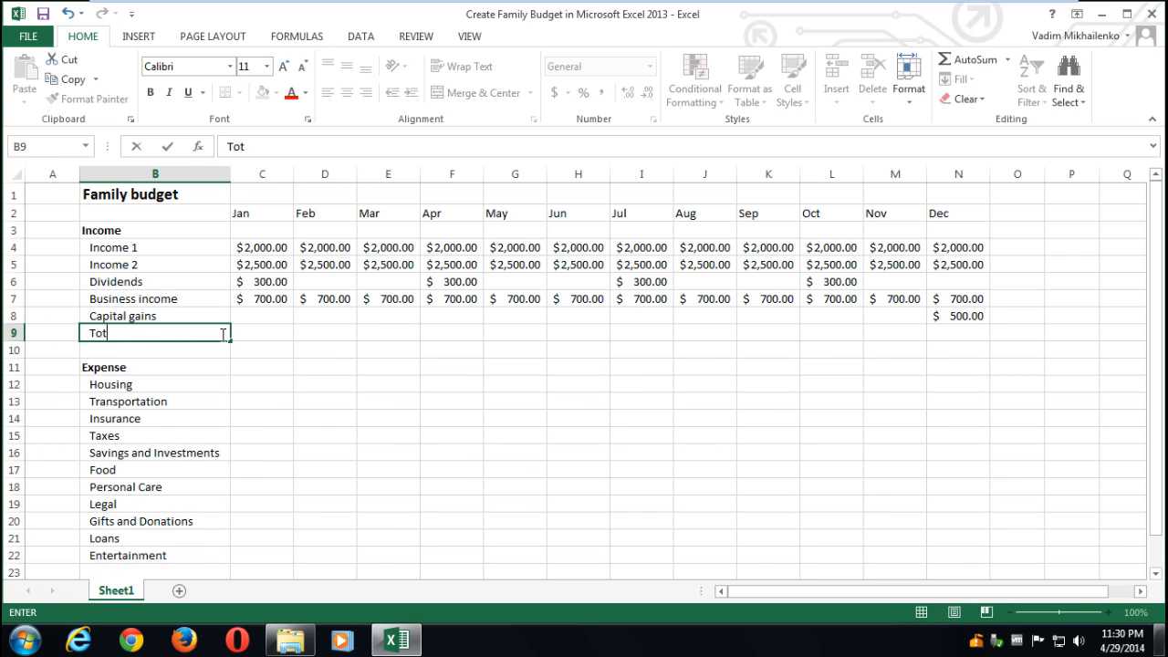
key(BackSpace)
text(al)
key(Return)
key(Return)
click(115, 334)
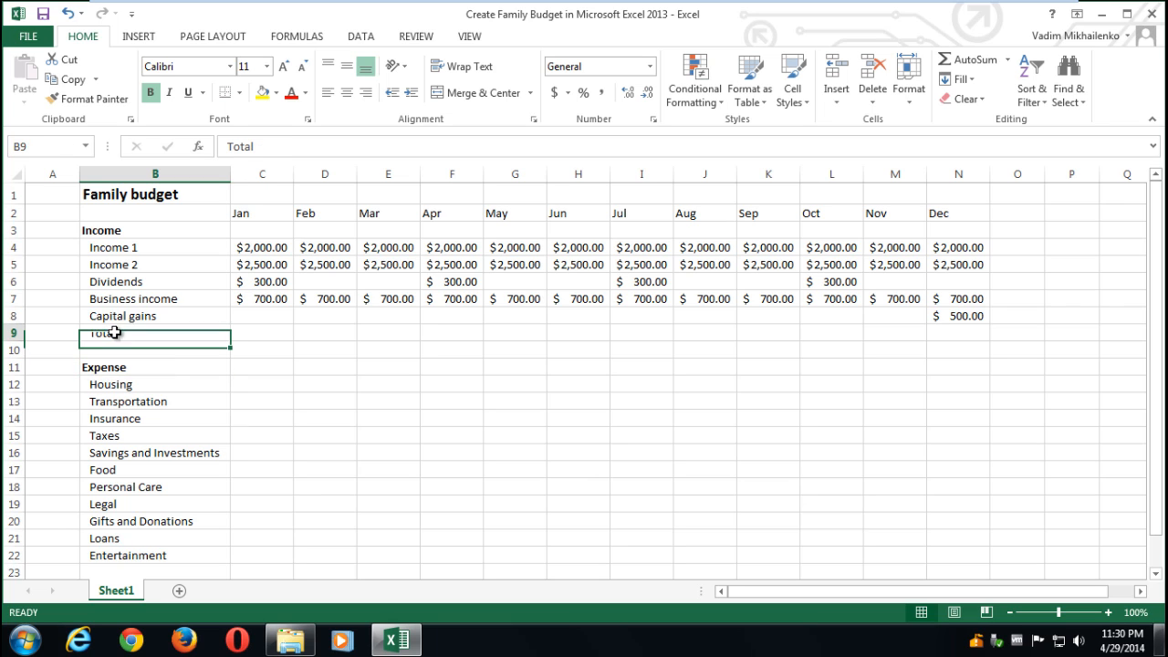
click(169, 93)
- AutoSum the January income into C9 and copy the formula across D9:N9
click(266, 336)
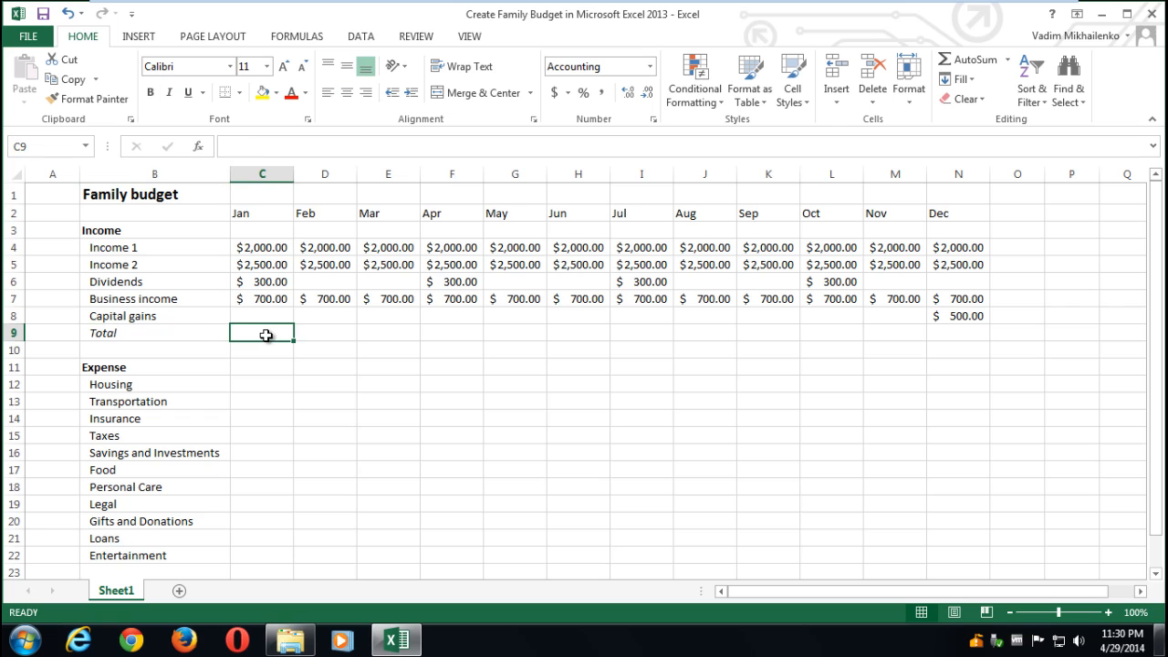
click(973, 62)
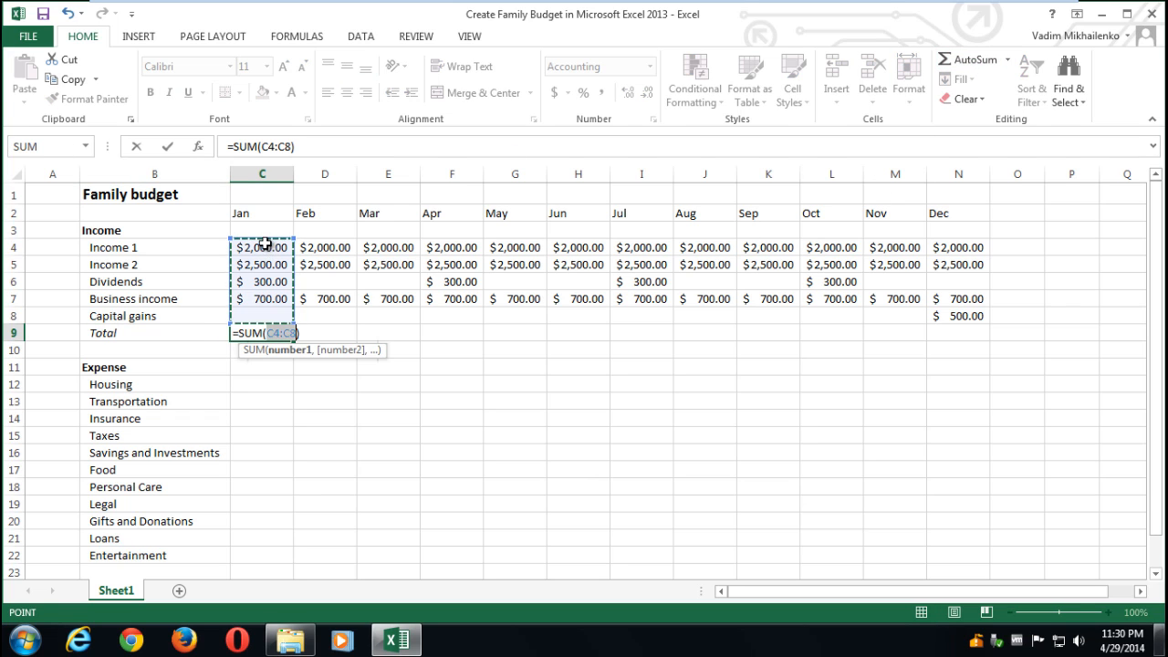
key(Return)
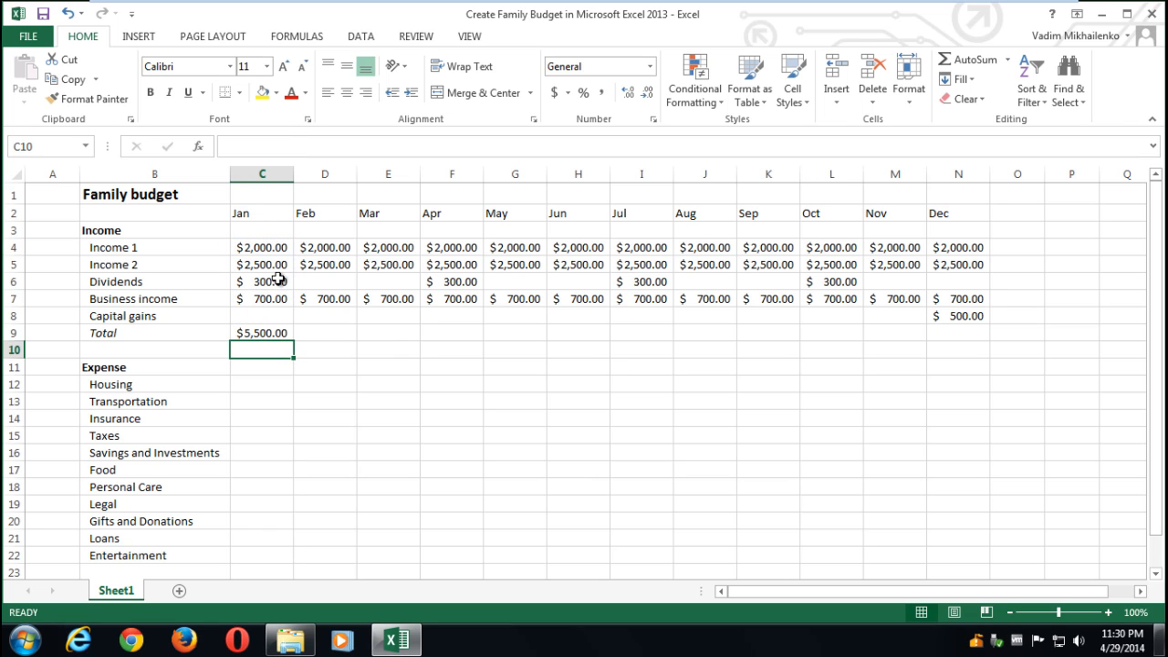
click(261, 332)
key(ctrl+c)
click(319, 333)
drag(630, 331, 954, 332)
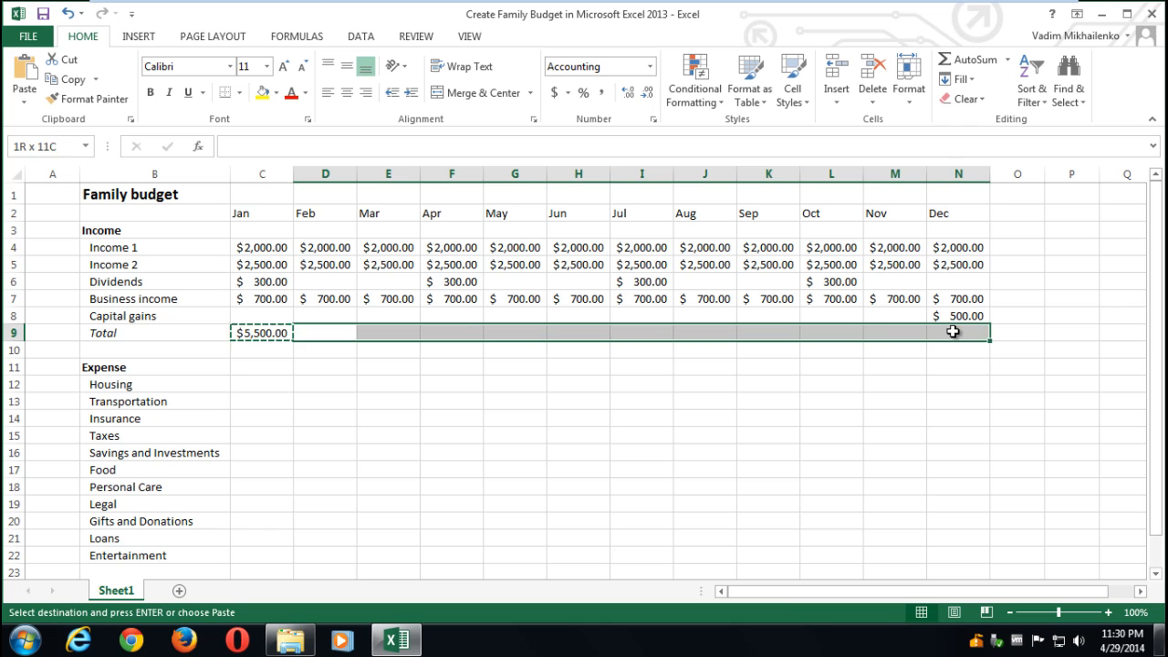
key(ctrl+v)
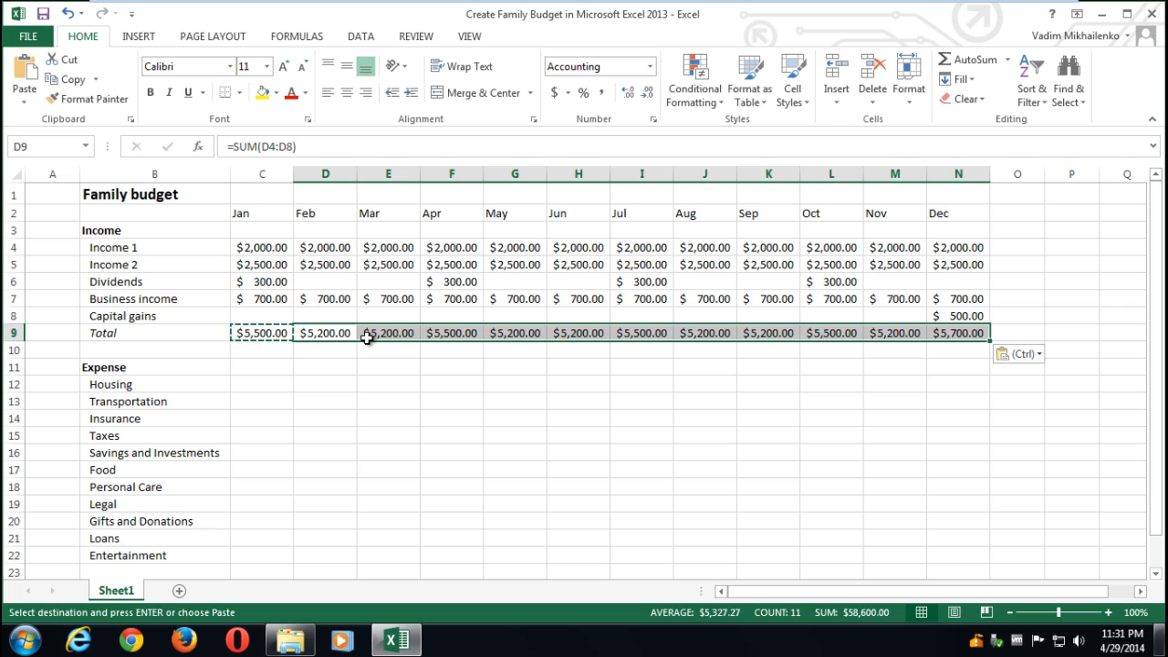
- Save the workbook and fill Housing with 900 for every month Jan–Dec
click(43, 15)
scroll(168, 392, down, 1)
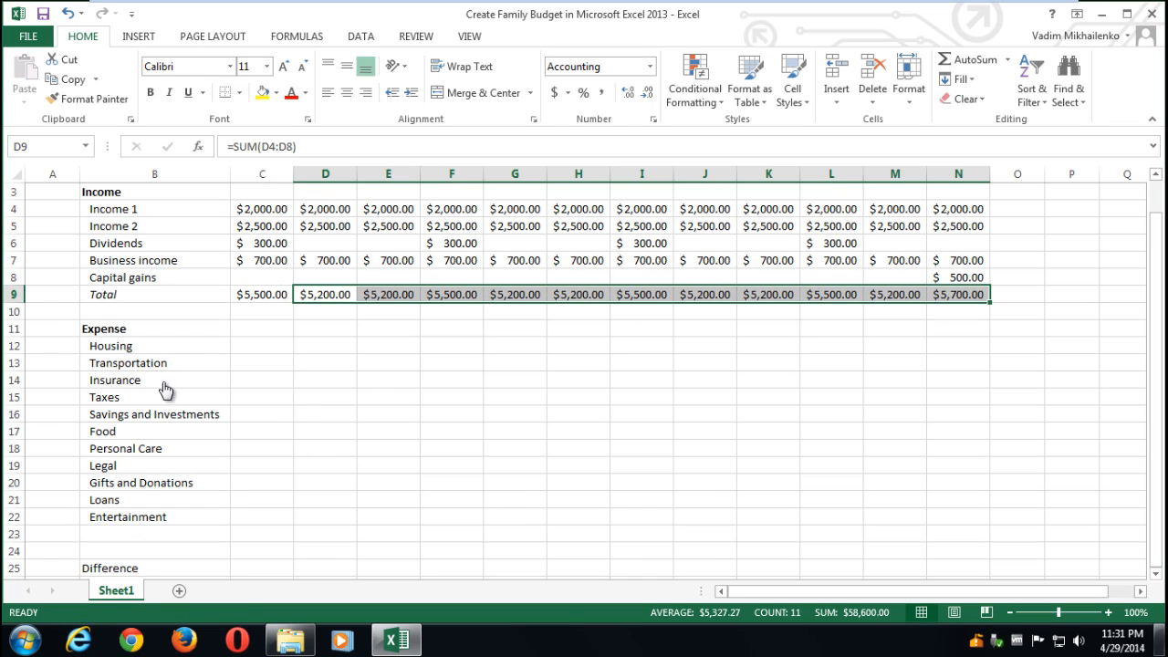
click(255, 350)
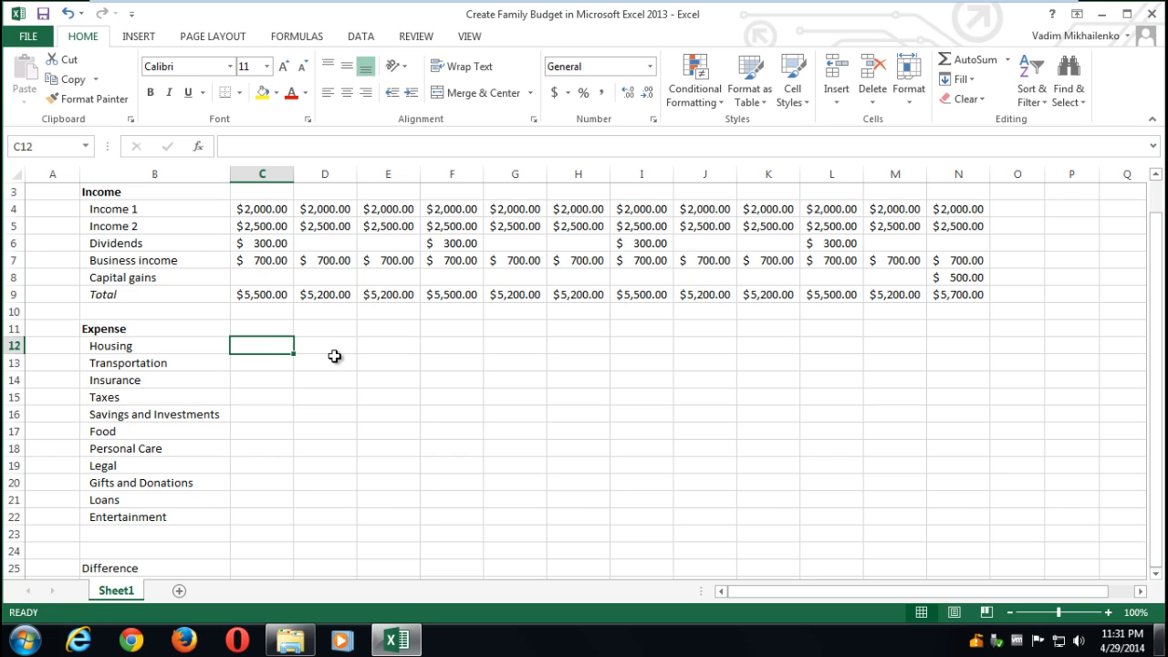
text(900)
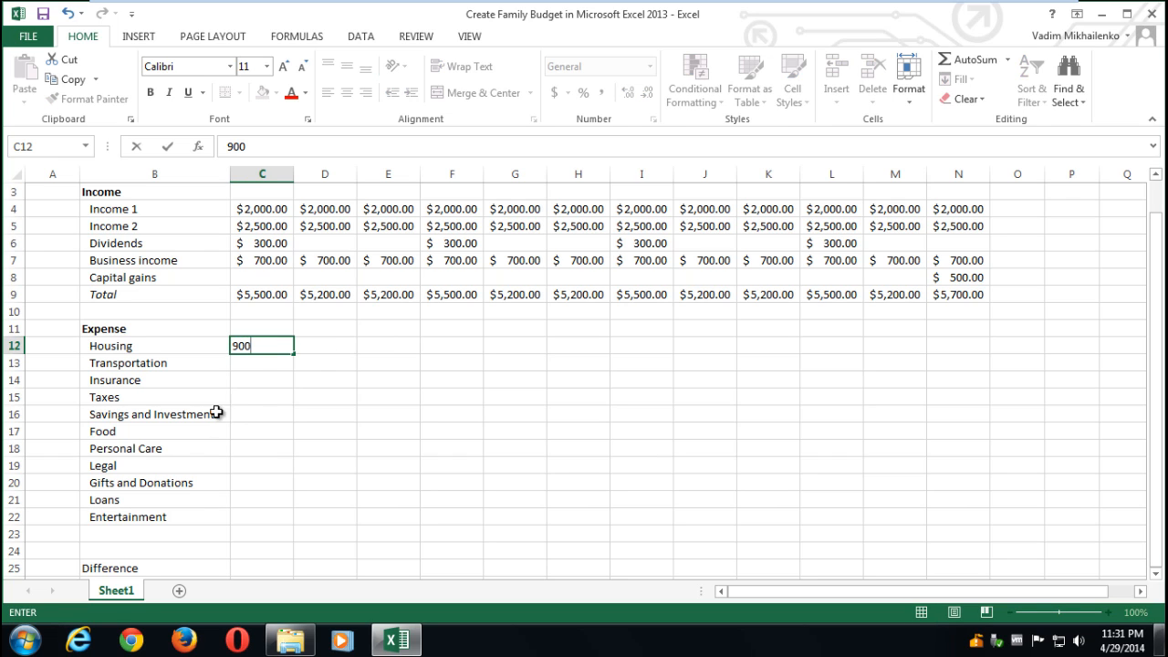
click(242, 379)
click(262, 347)
key(ctrl+c)
drag(334, 346, 954, 347)
key(ctrl+v)
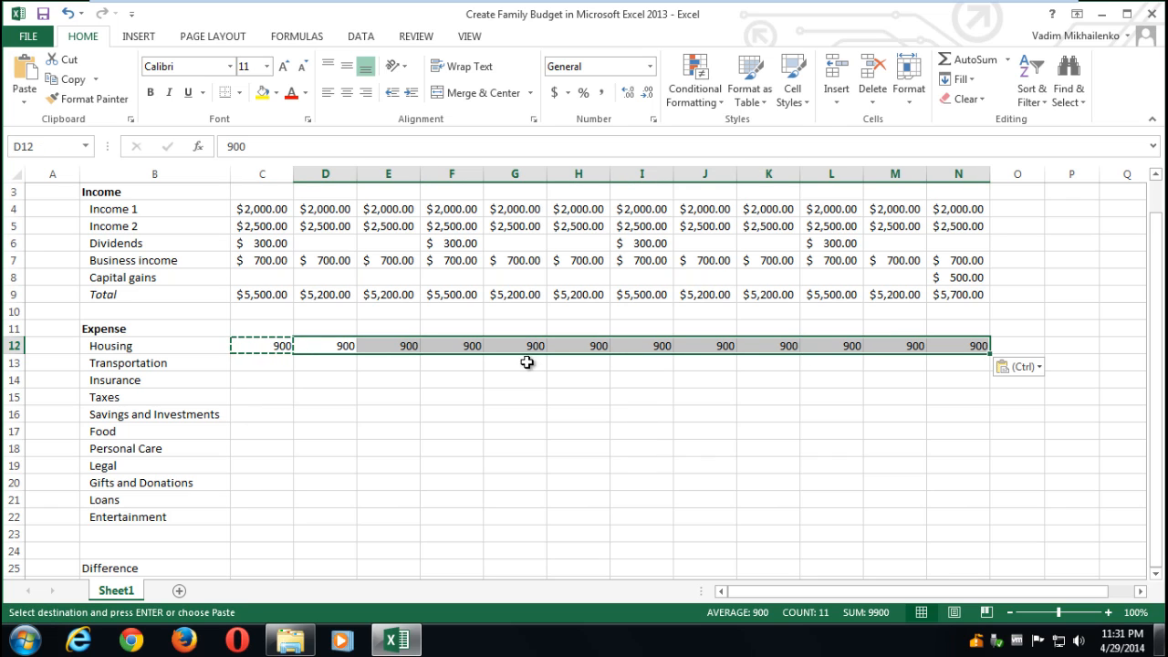
- Fill Transportation with 300 for every month Jan–Dec
click(274, 364)
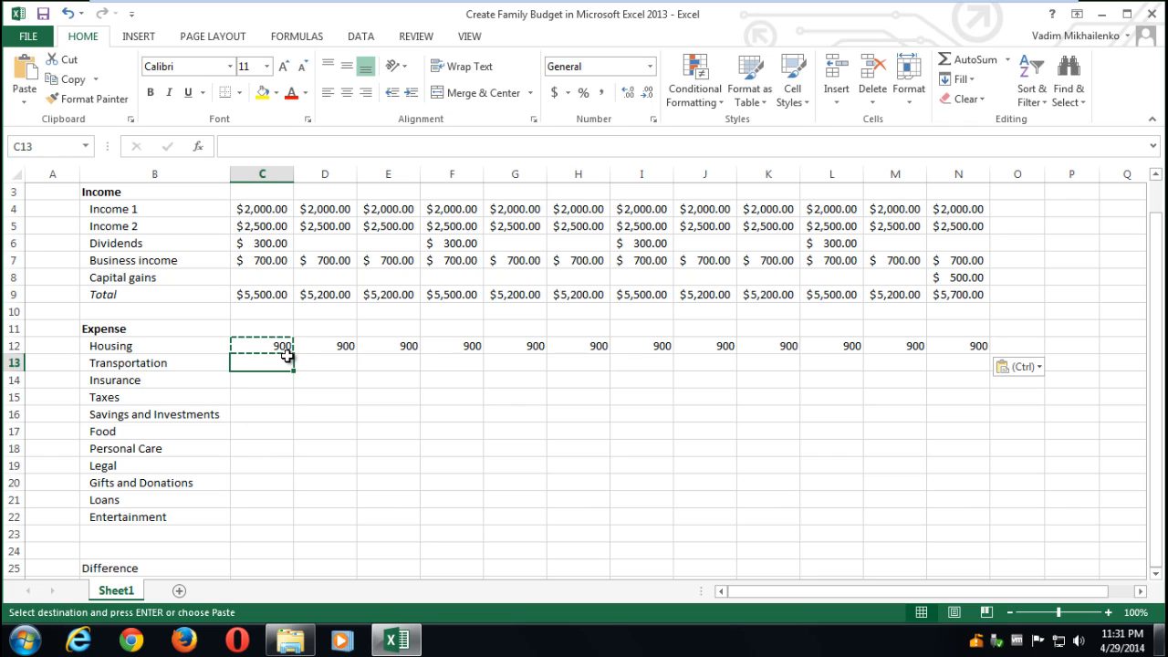
text(300)
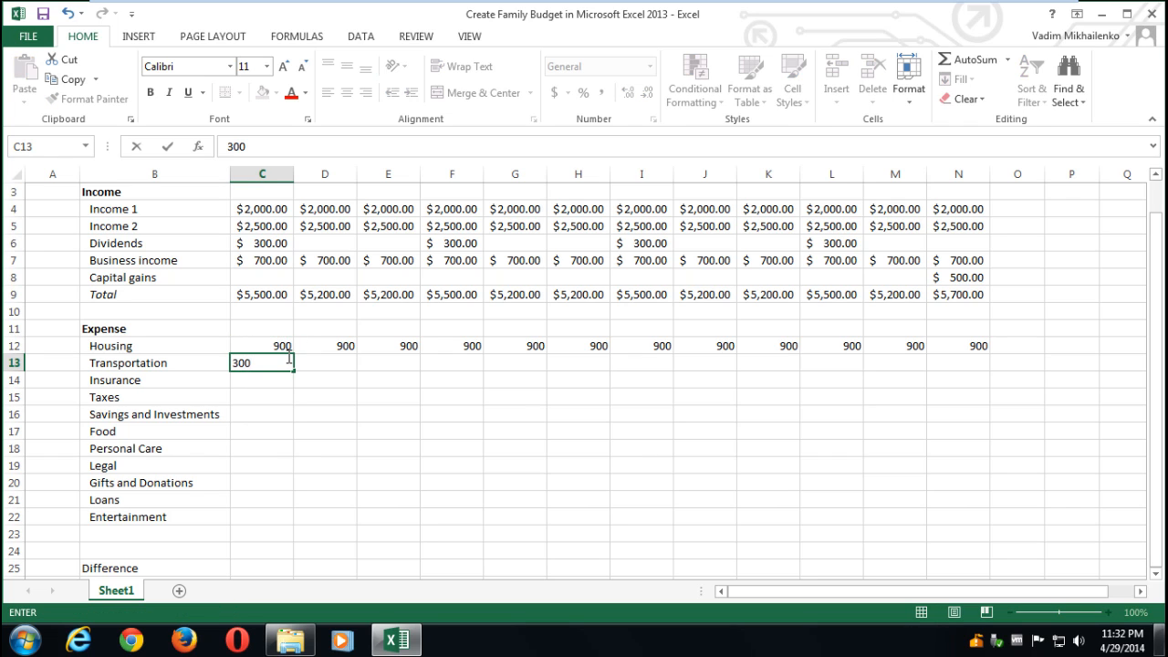
key(Return)
click(246, 363)
key(ctrl+c)
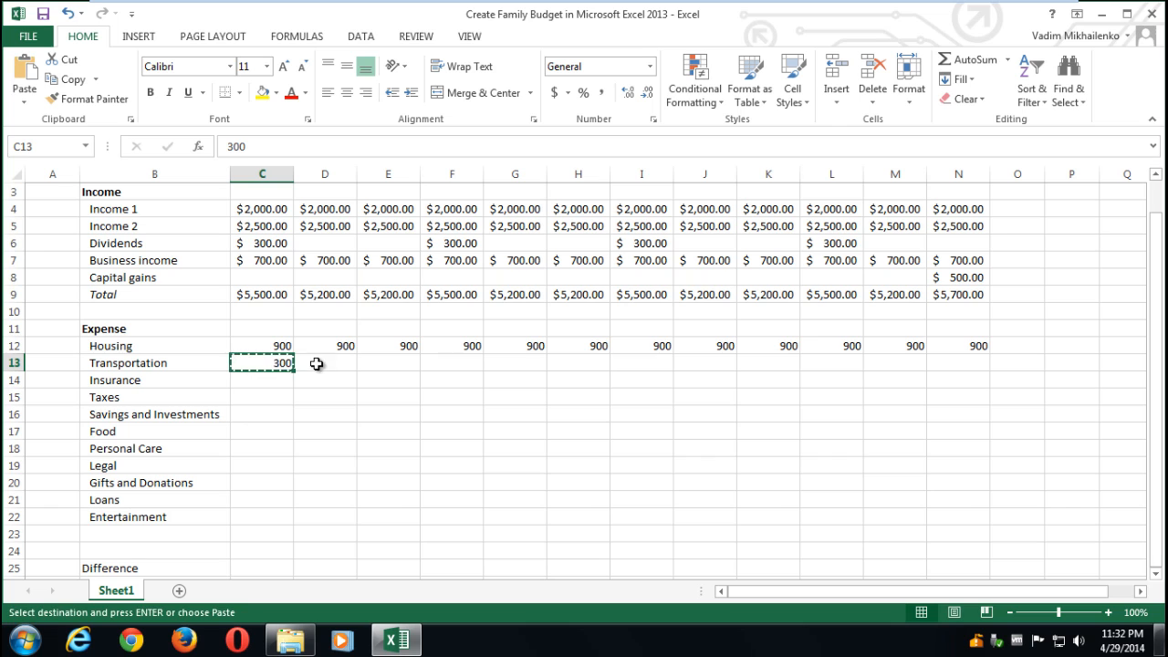
drag(317, 363, 957, 363)
key(ctrl+v)
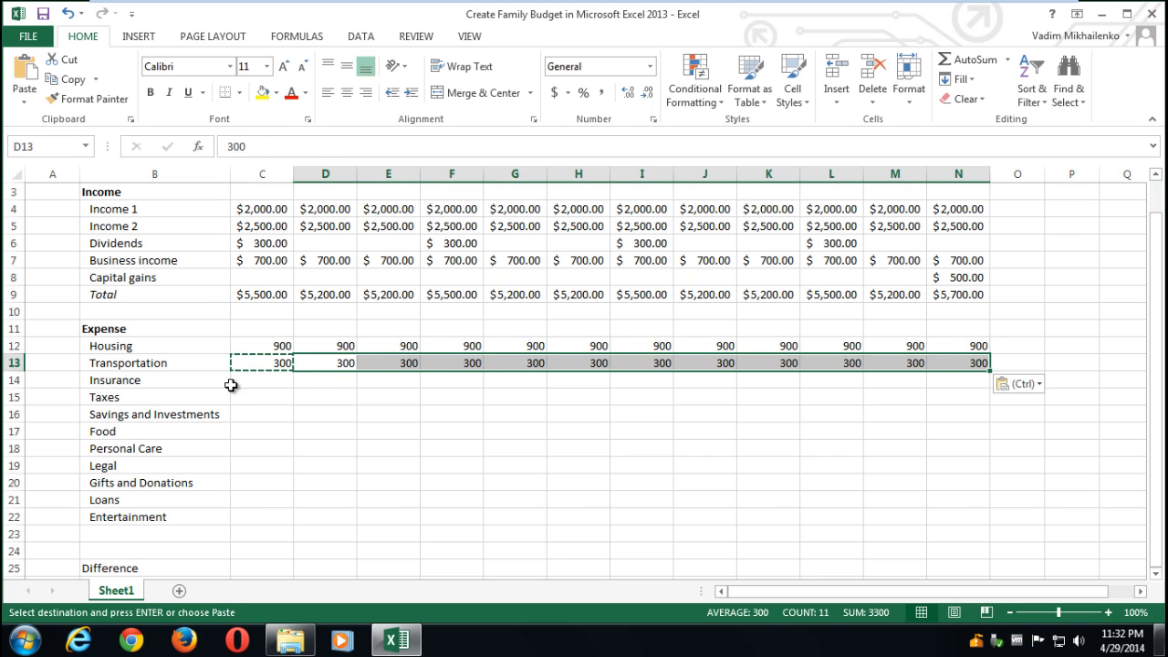
- Fill Insurance with 200 for every month Jan–Dec
click(274, 381)
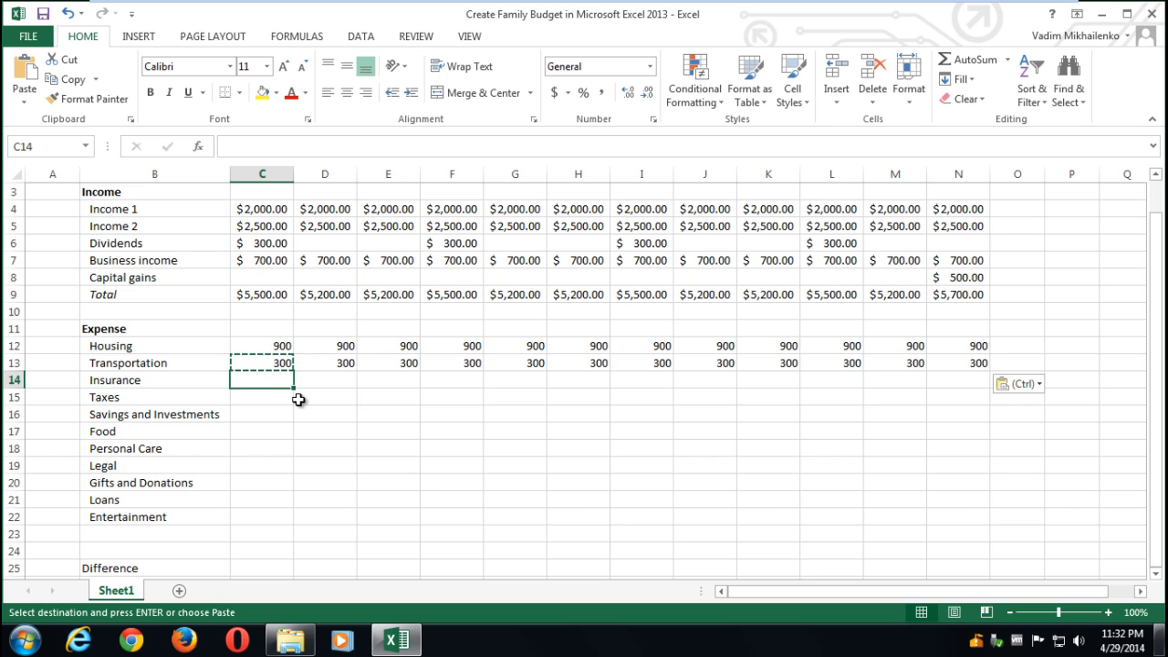
key(Escape)
text(200)
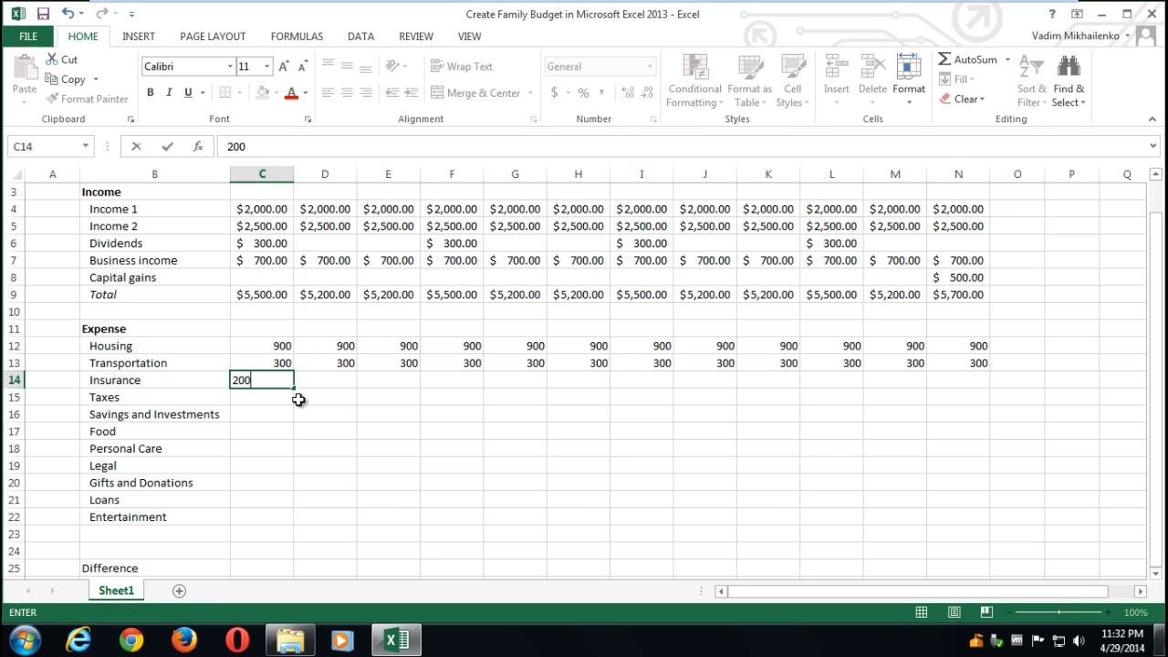
key(Return)
click(279, 378)
key(ctrl+c)
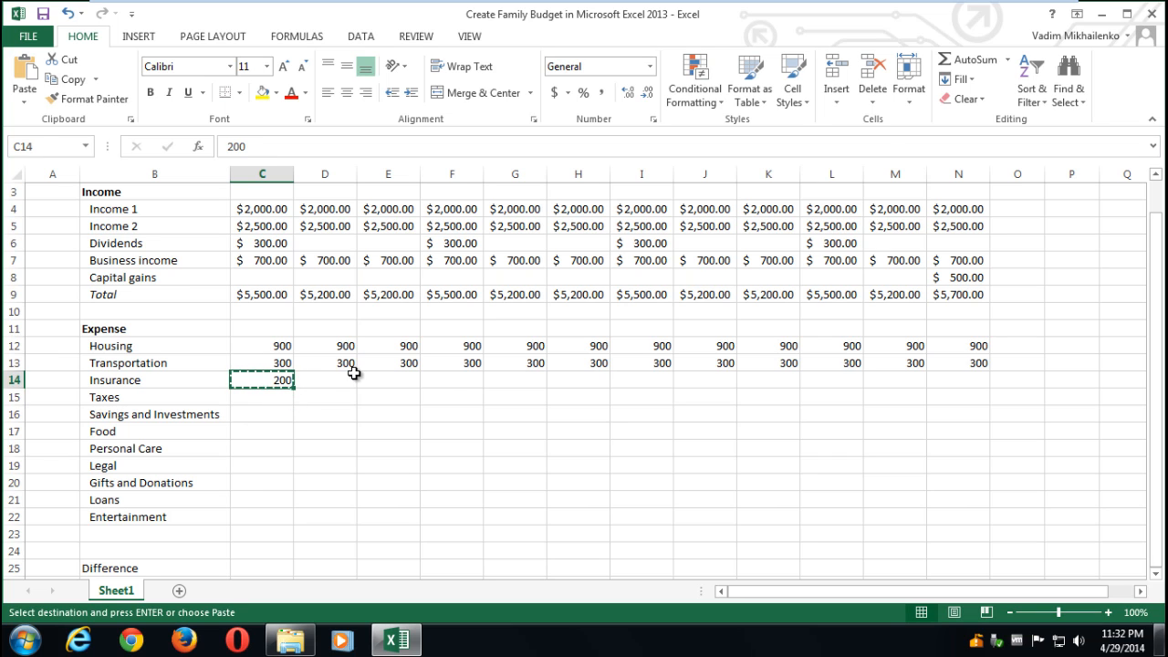
drag(354, 378, 968, 381)
key(ctrl+v)
click(821, 430)
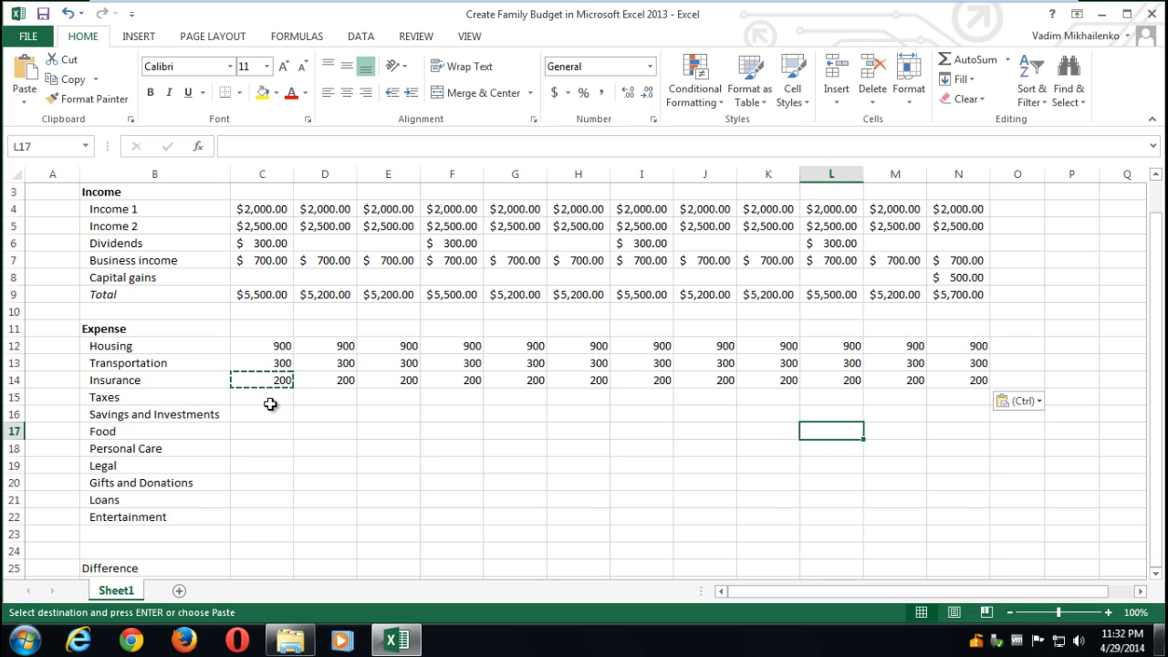
- Fill Taxes with 1700 for every month Jan–Dec
click(275, 294)
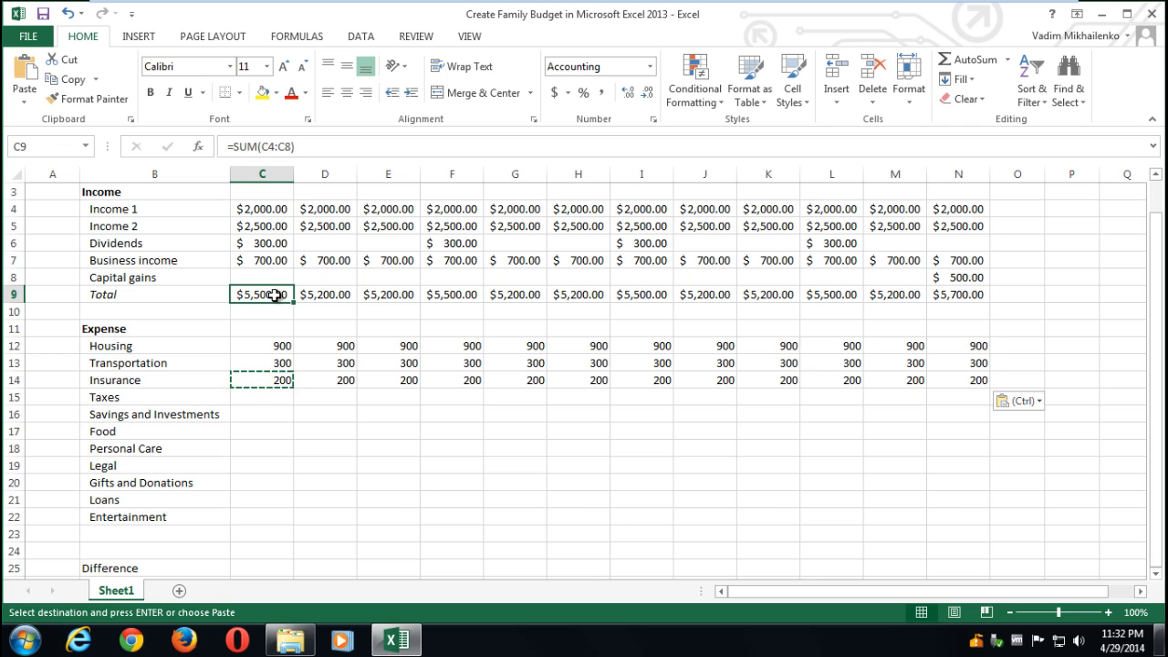
click(269, 398)
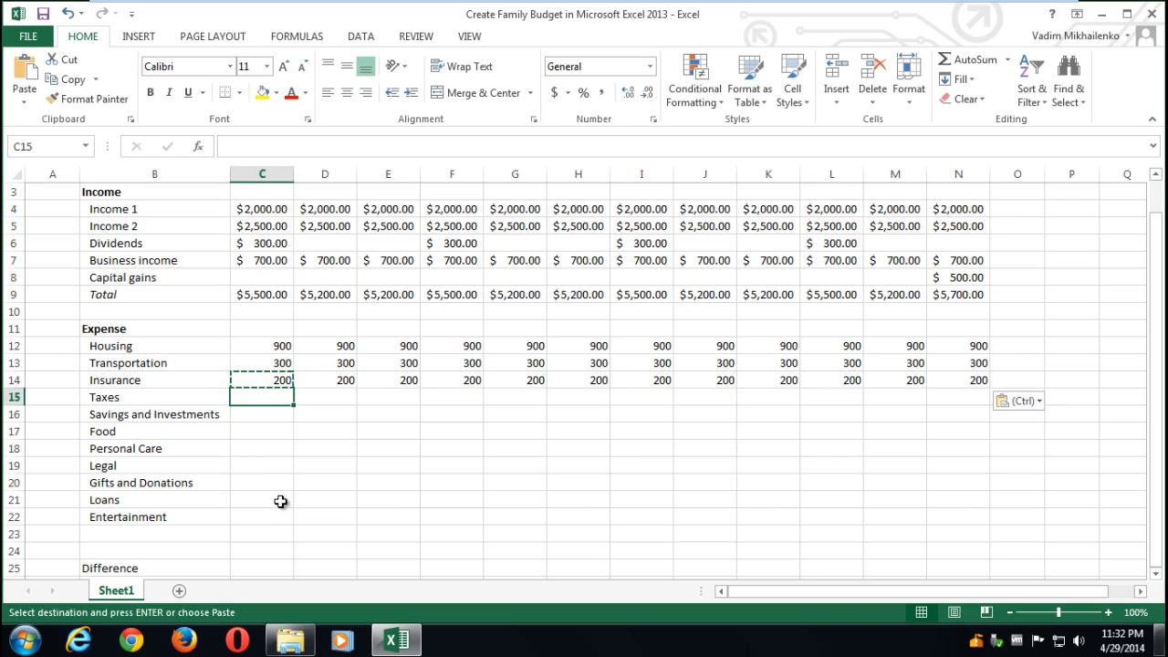
key(Escape)
text(1700)
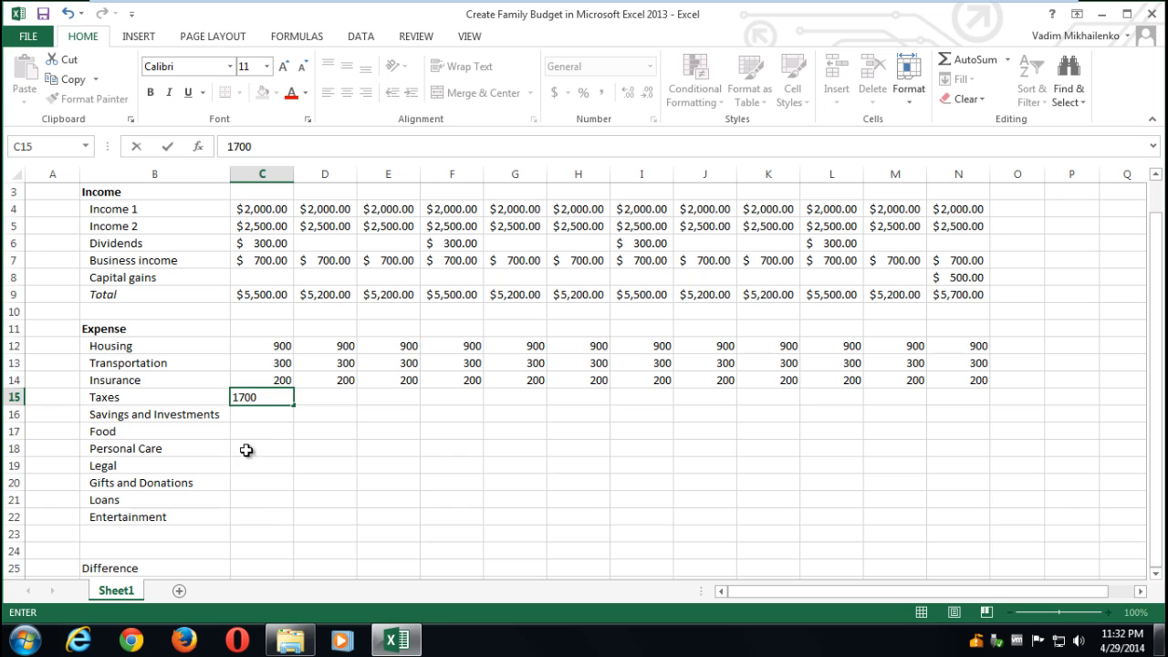
key(Return)
click(260, 397)
key(ctrl+c)
drag(338, 398, 958, 395)
key(ctrl+v)
click(273, 416)
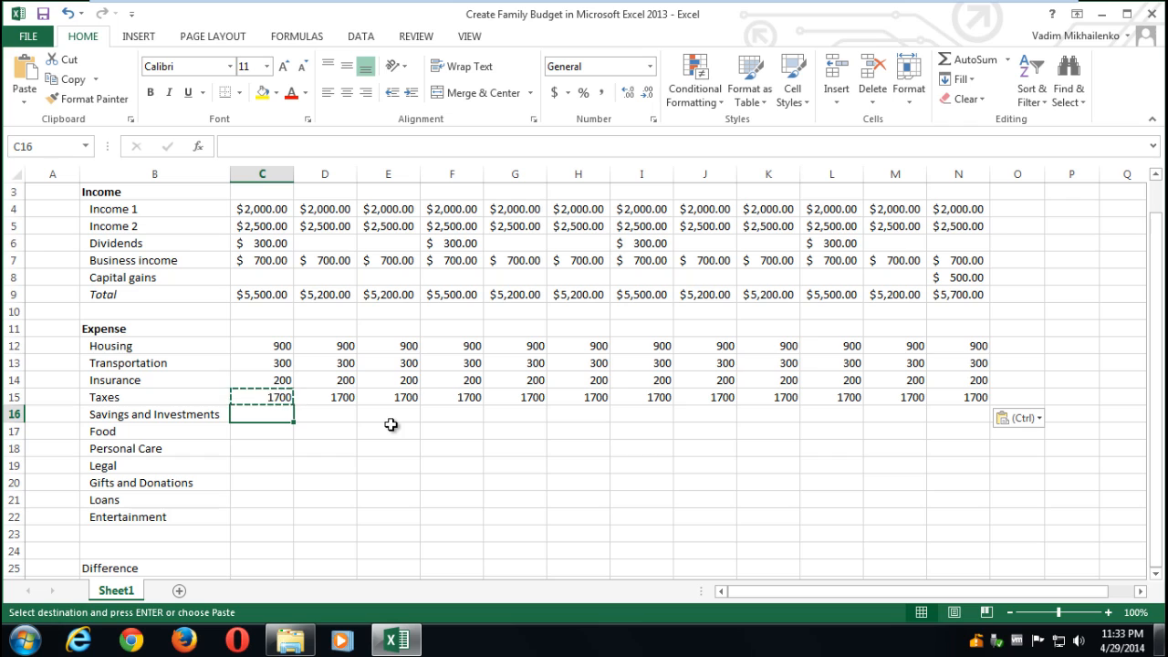
- Enter 550 for January Savings and Investments and copy it across Feb–Dec
key(Escape)
text(550)
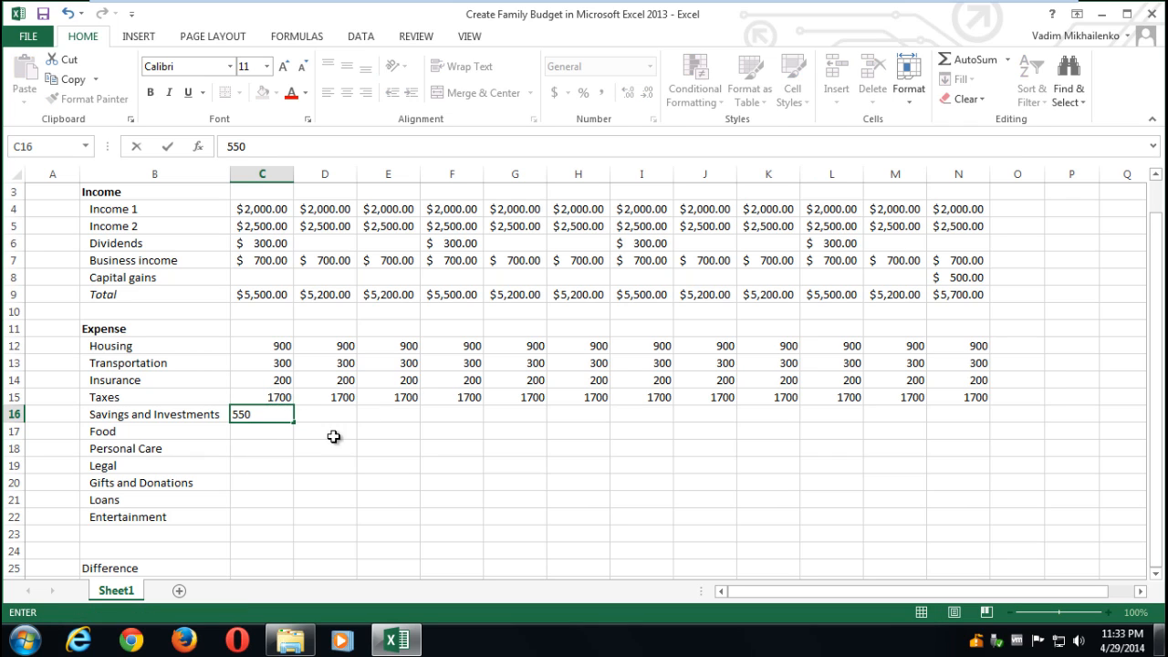
click(272, 426)
click(268, 414)
key(ctrl+c)
drag(321, 415, 932, 416)
key(ctrl+v)
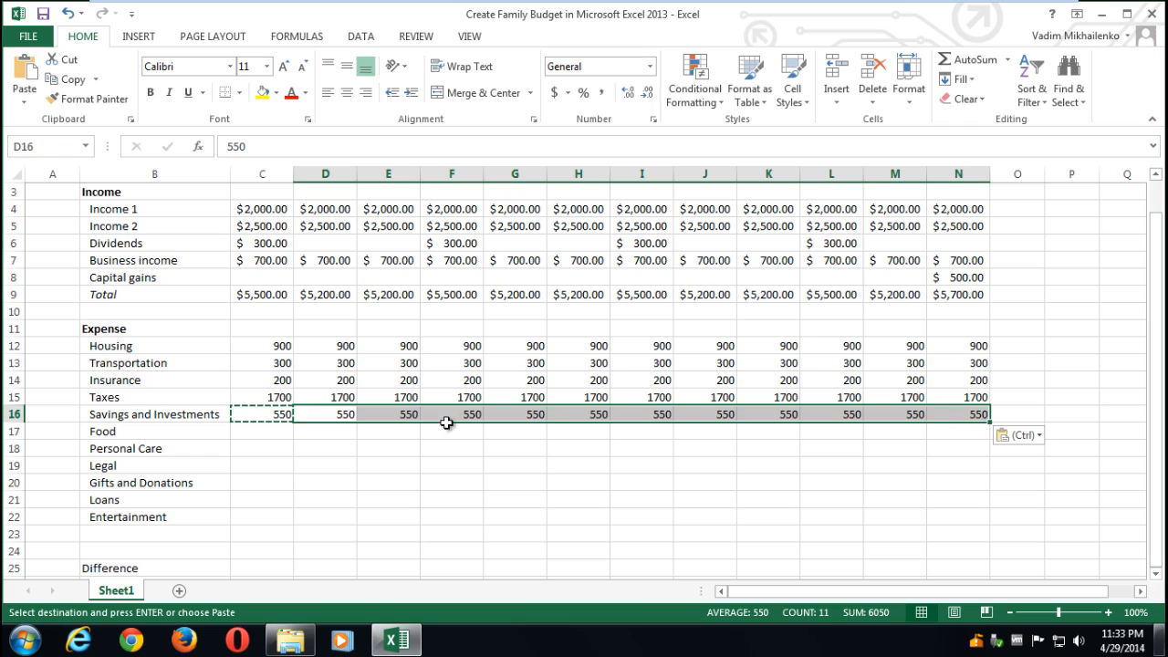
- Enter 300 for January Food and copy it across Feb–Dec
click(278, 434)
text(300)
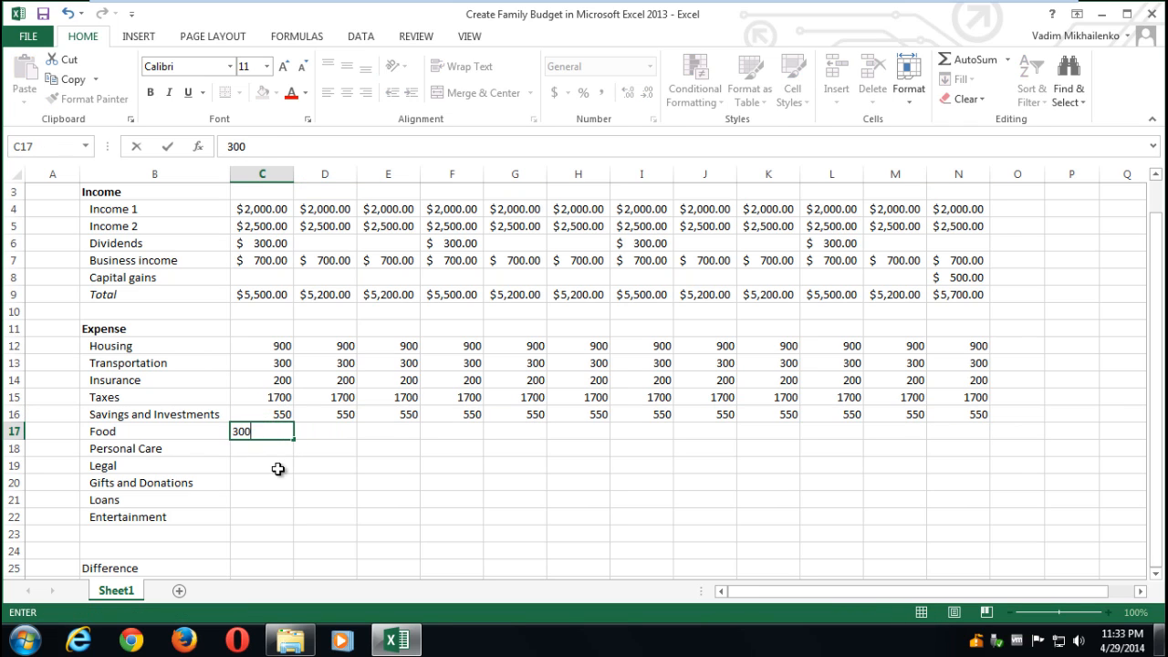
key(Return)
click(274, 424)
key(ctrl+c)
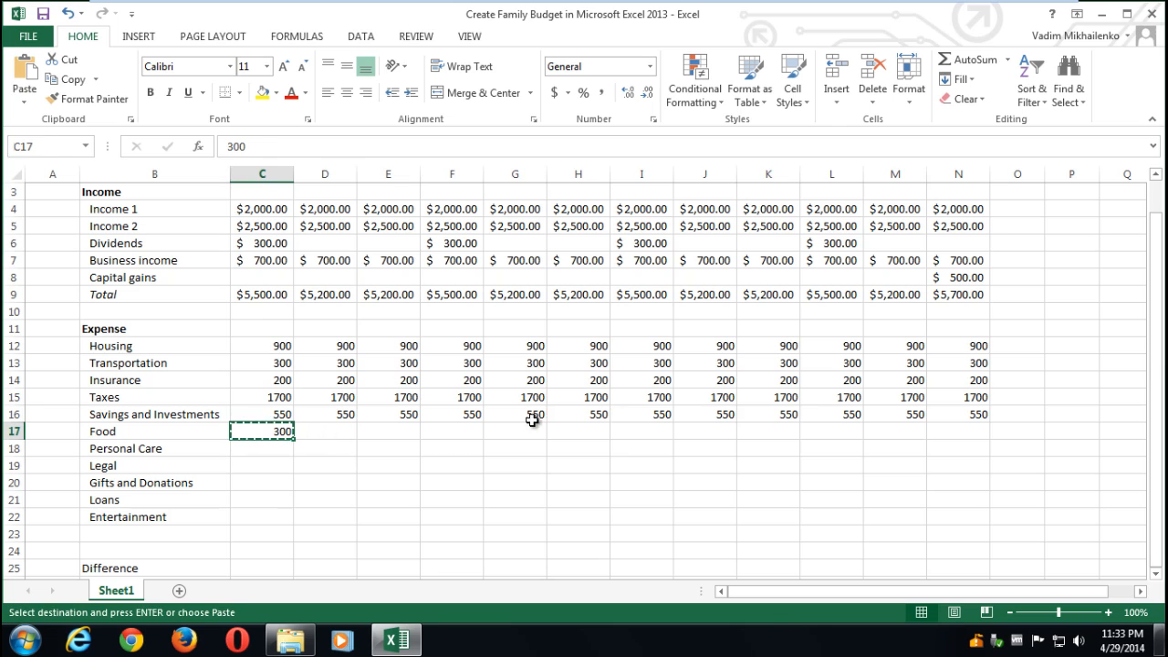
drag(324, 415, 954, 428)
key(ctrl+v)
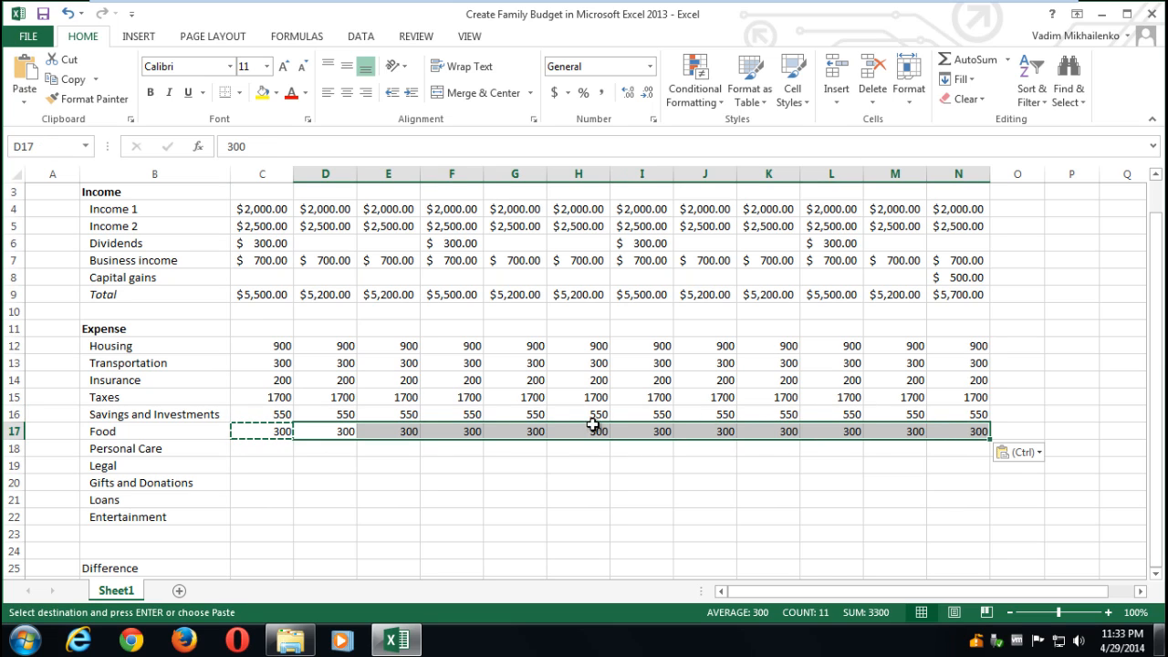
- Enter 400 for January Personal Care and copy it across Feb–Dec
click(289, 448)
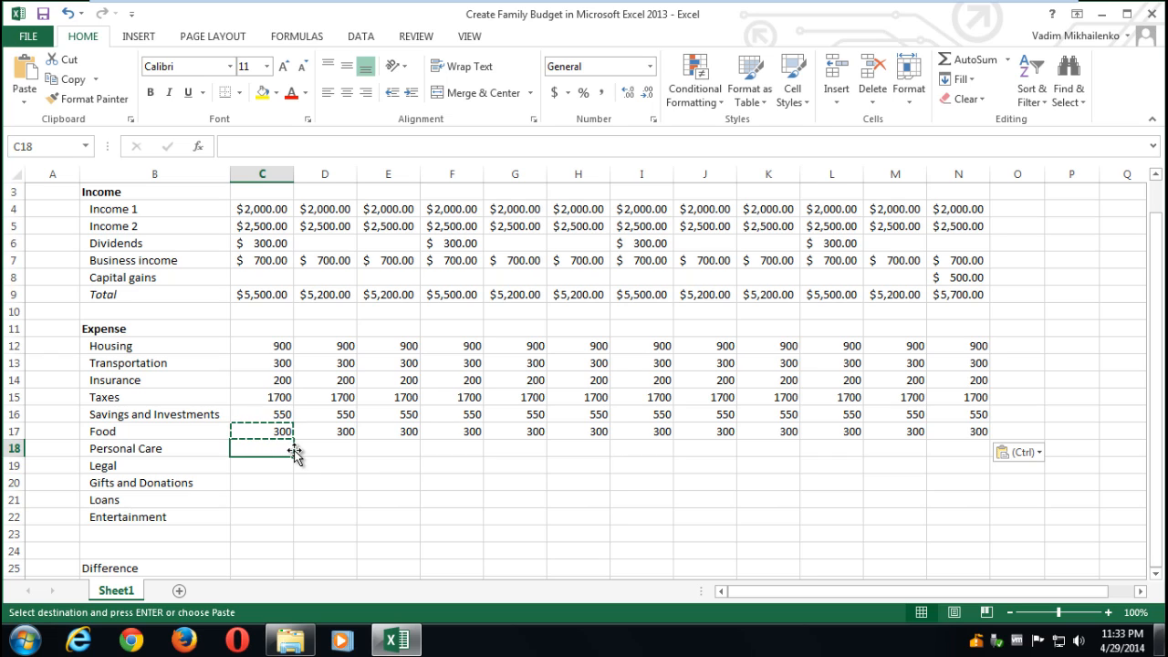
key(Escape)
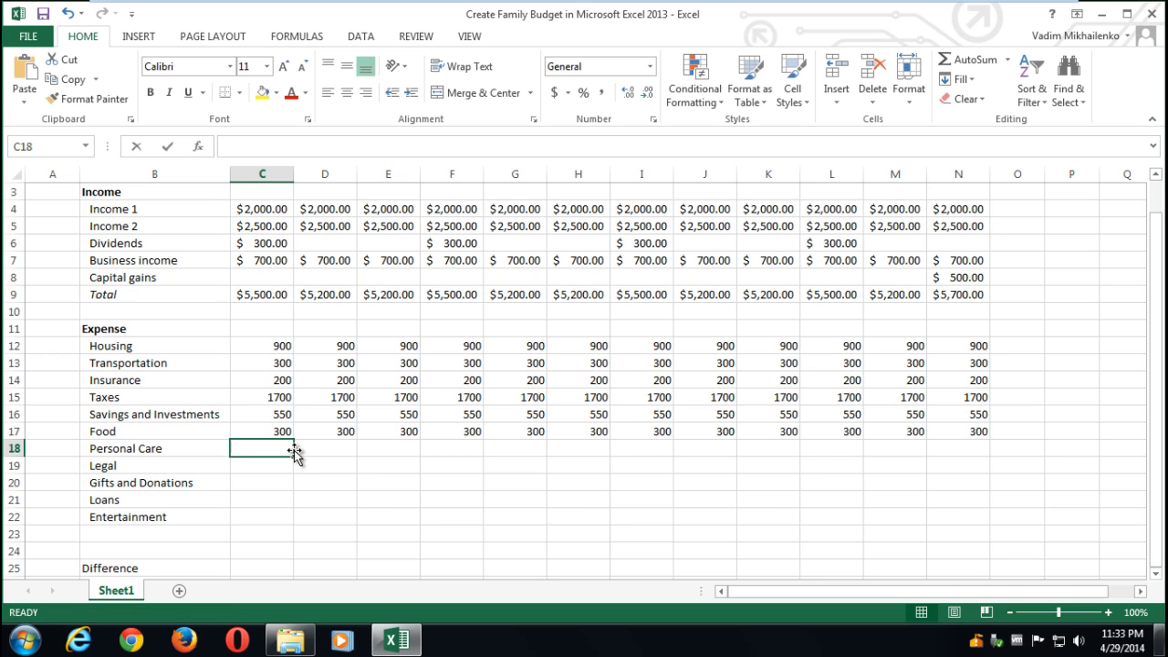
text(400)
click(298, 484)
click(259, 448)
key(ctrl+c)
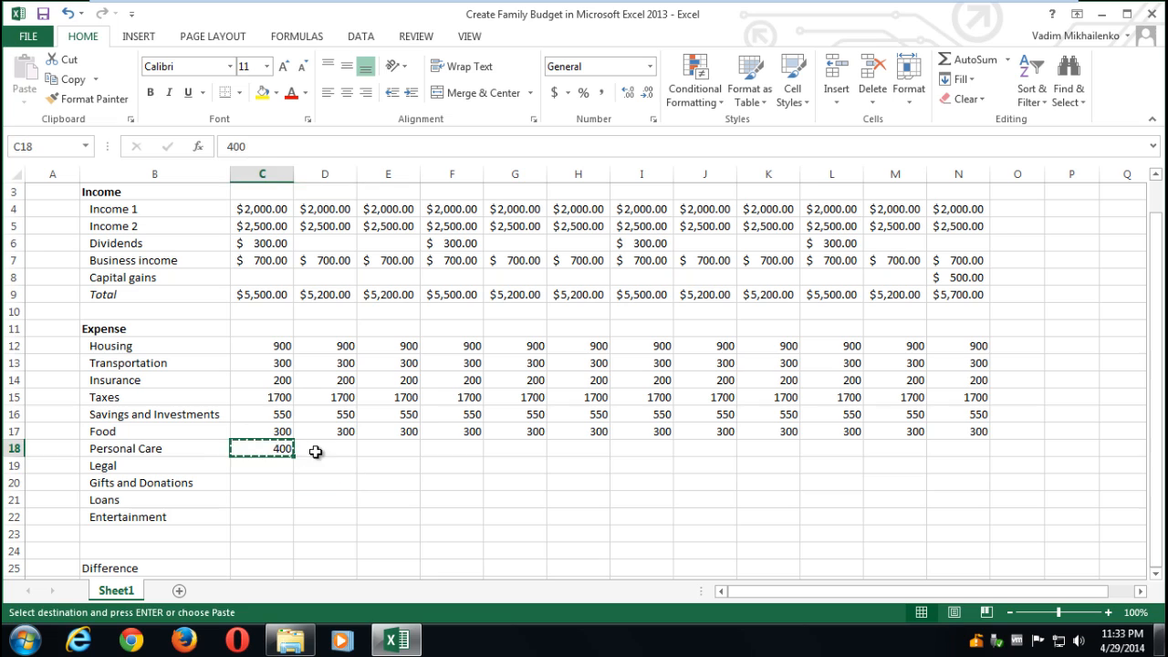
drag(316, 448, 928, 447)
key(ctrl+v)
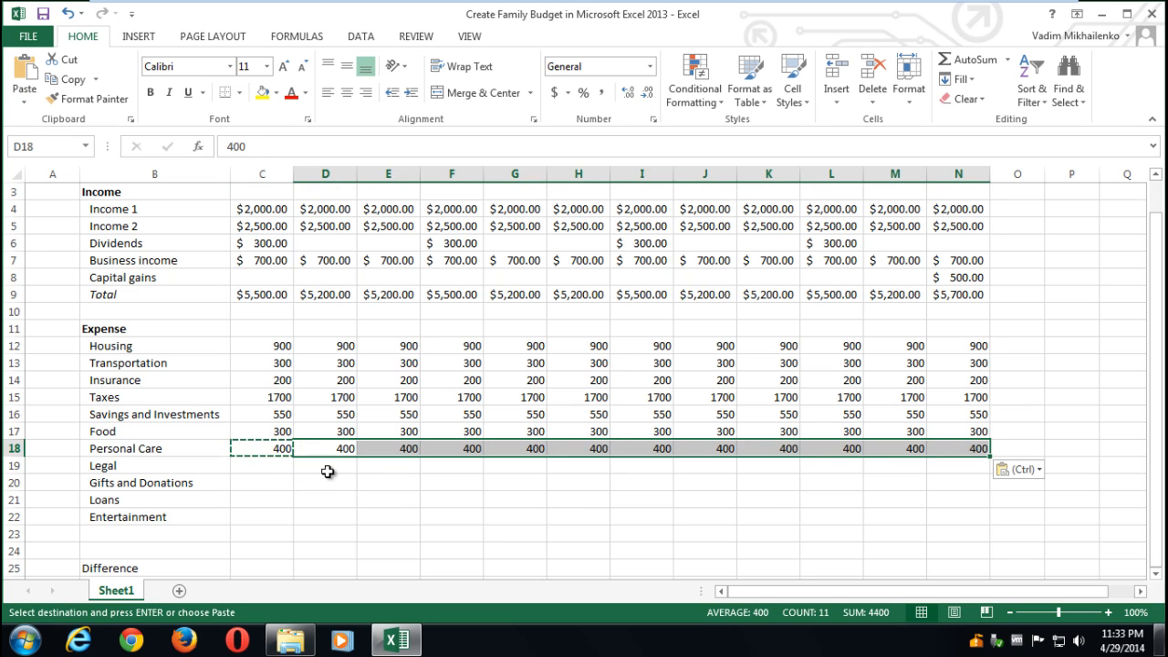
- Enter 75 in C19 for Legal and paste it across D19:N19
click(269, 466)
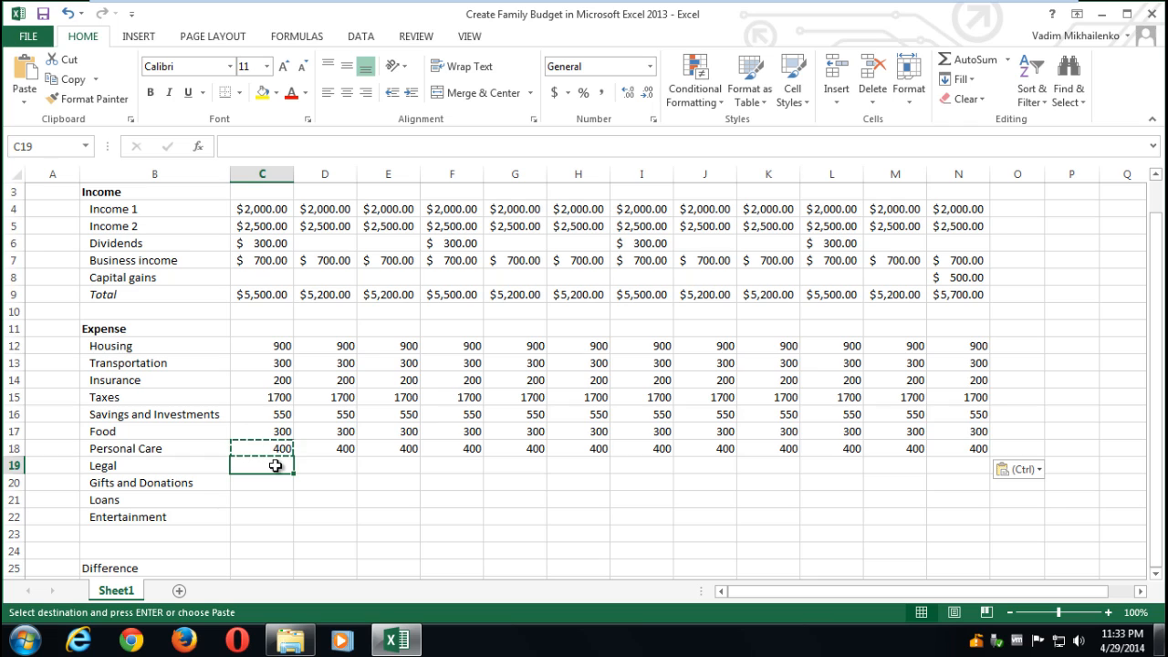
key(Escape)
text(75)
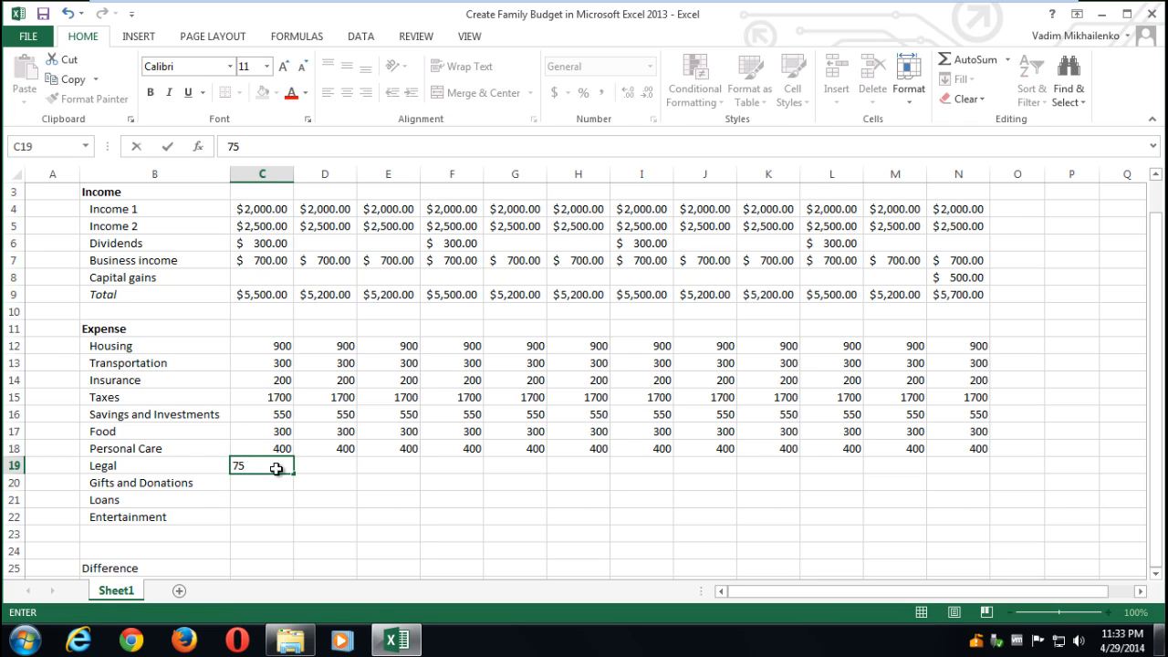
click(275, 465)
key(ctrl+c)
drag(315, 465, 933, 465)
key(ctrl+v)
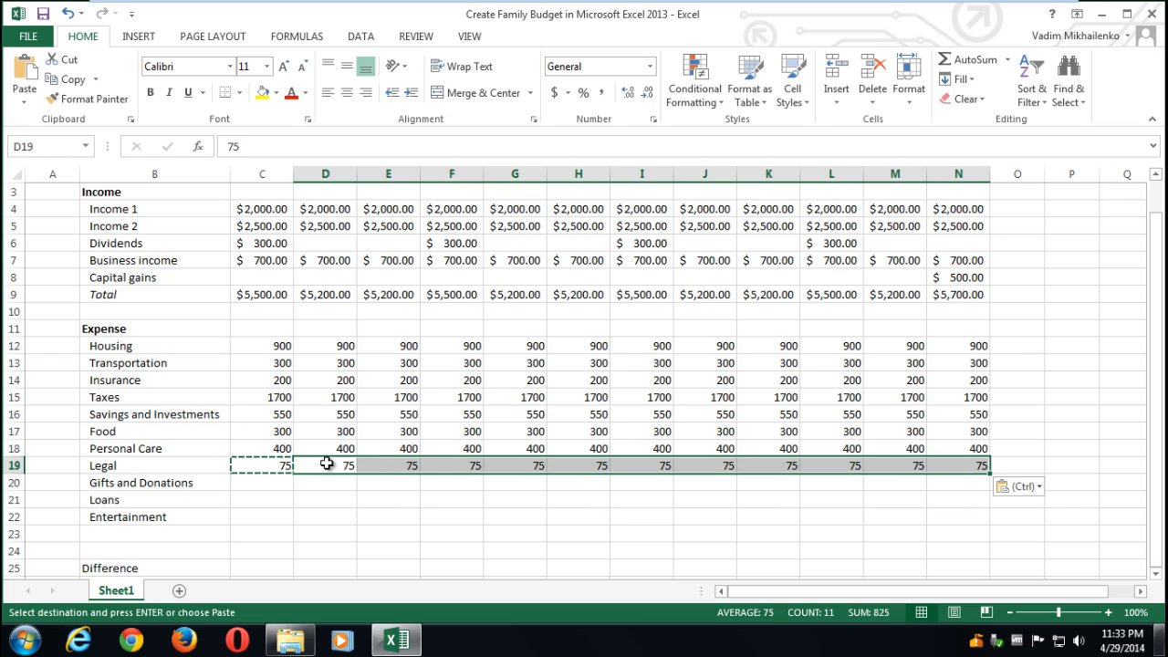
click(258, 483)
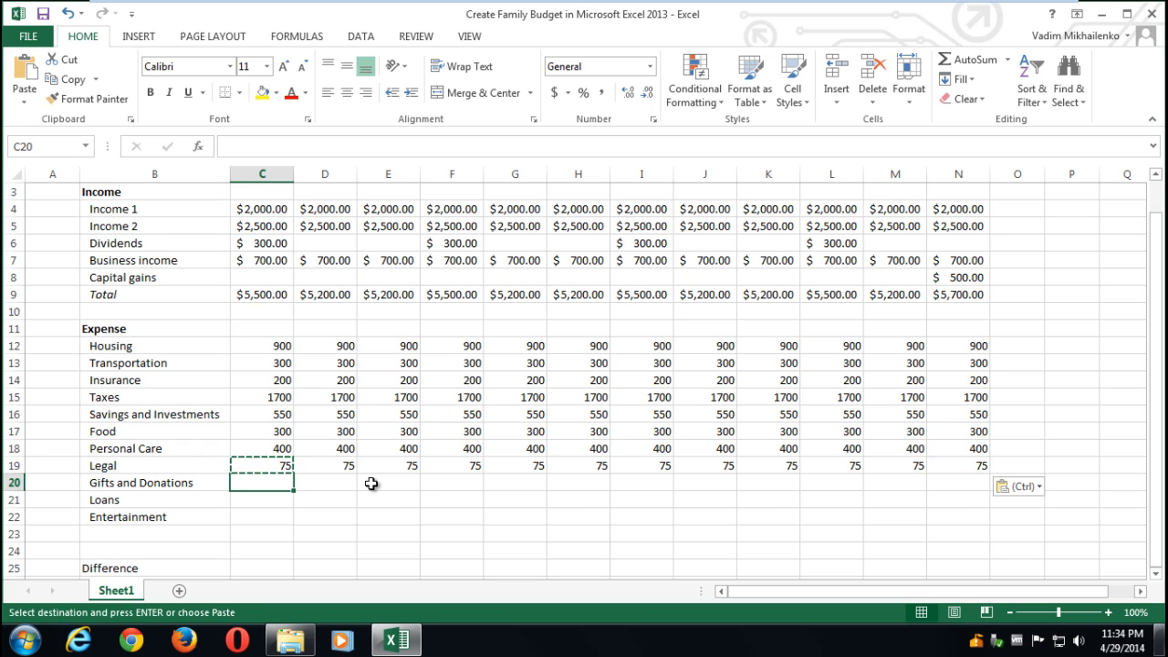
key(Escape)
- Enter 400 for Gifts and Donations in C20 and paste it across D20:N20
text(400)
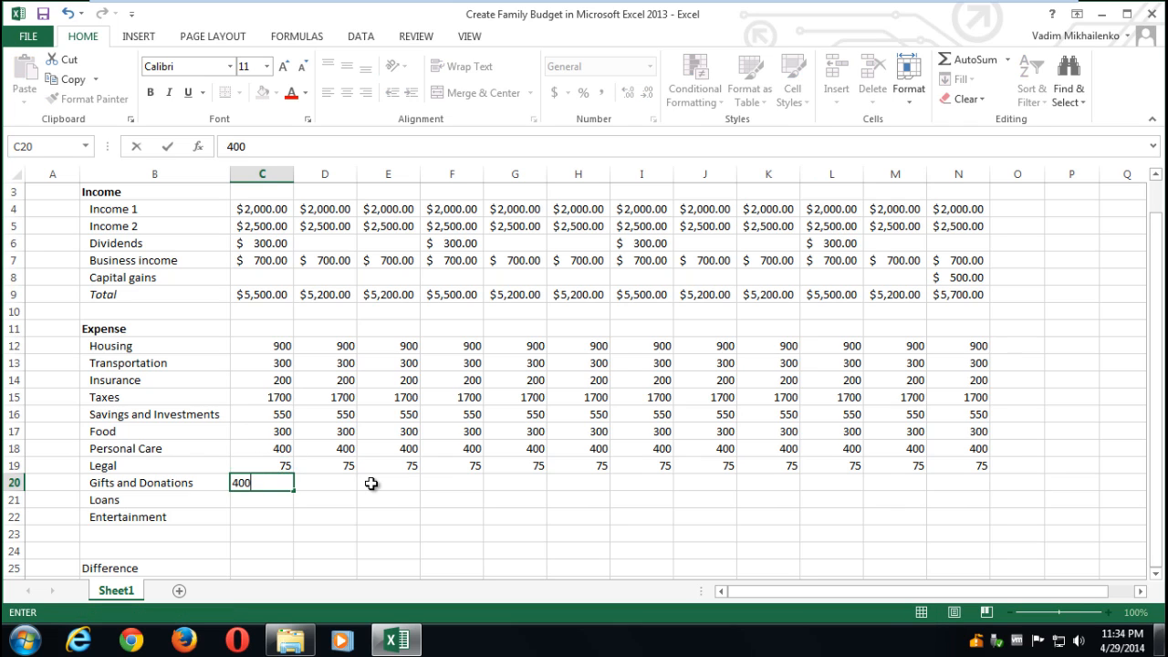
click(333, 495)
click(281, 482)
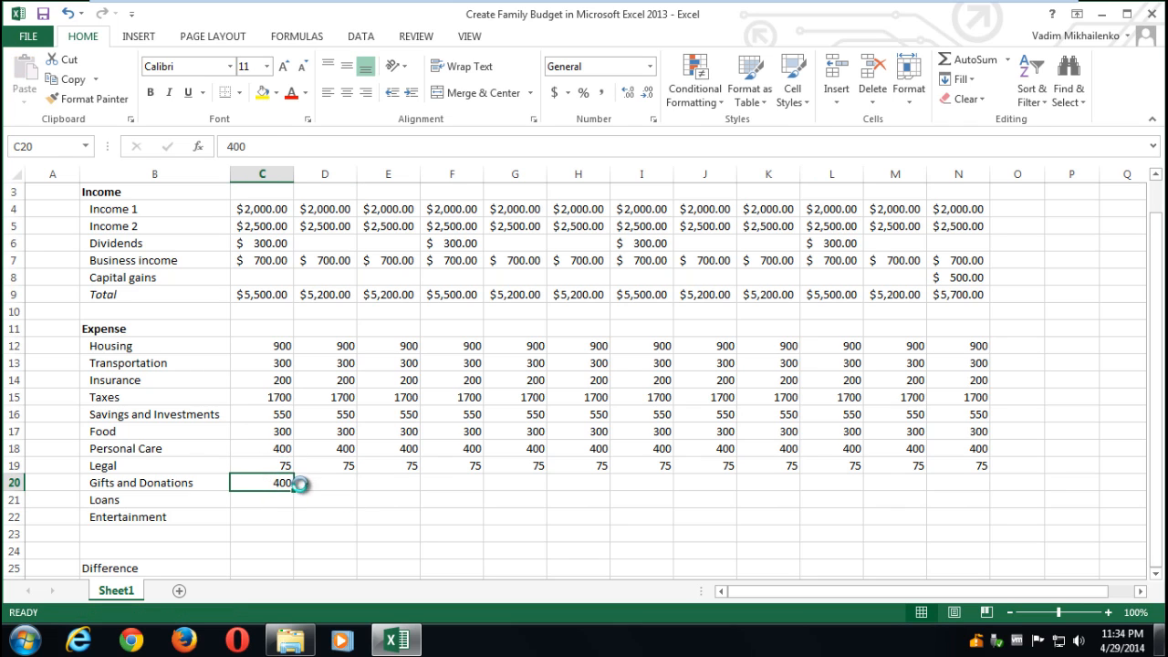
key(ctrl+c)
drag(325, 483, 933, 484)
key(ctrl+v)
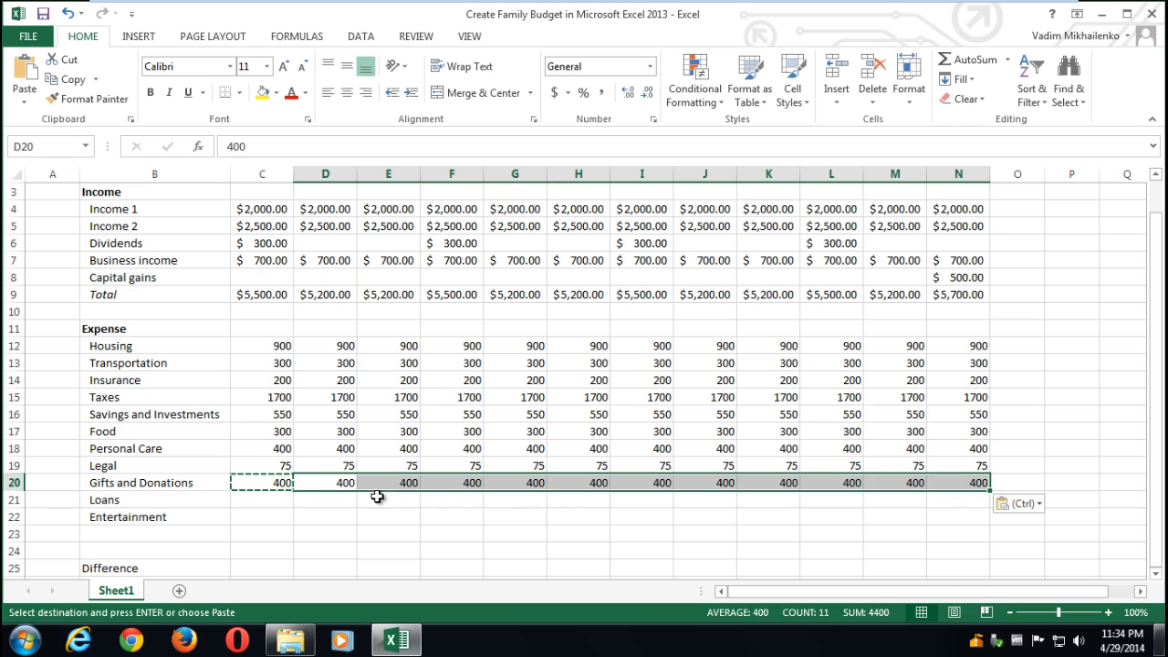
- Enter 400 for Loans in C21 and paste it across D21:N21
click(263, 500)
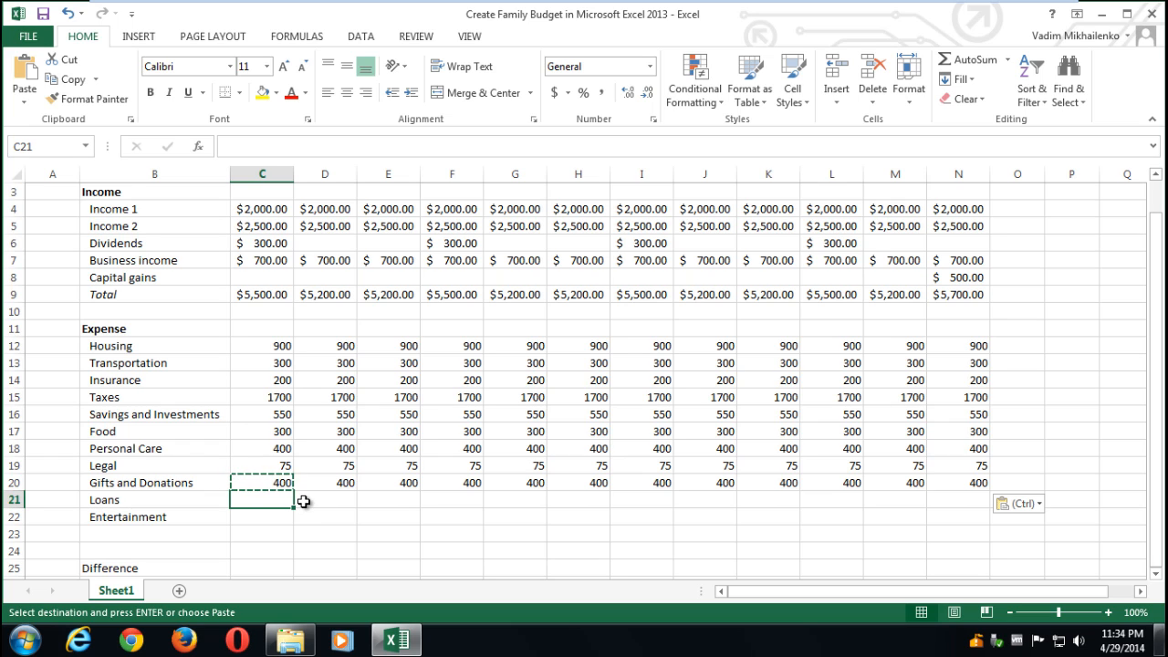
text(400)
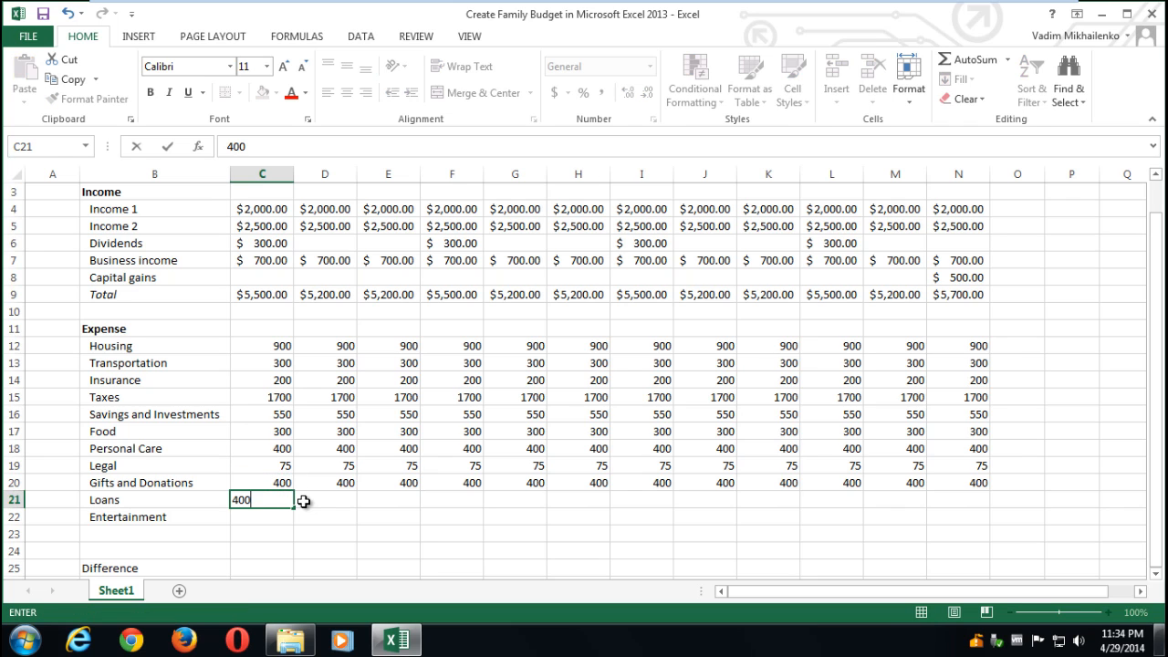
click(261, 548)
click(263, 498)
key(ctrl+c)
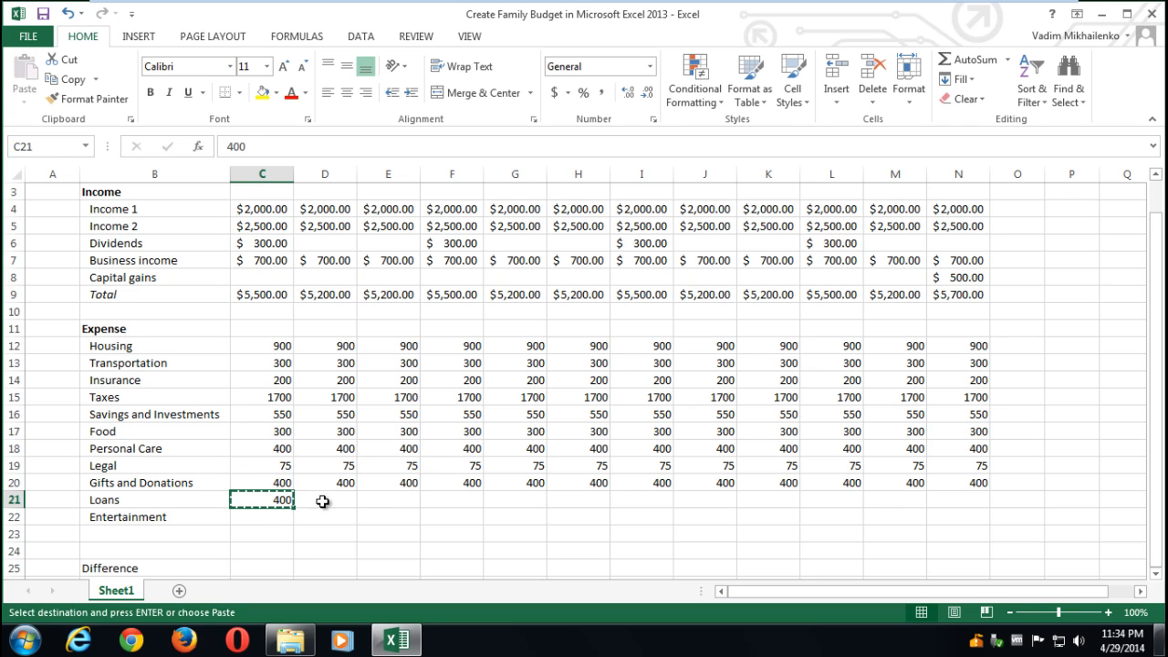
drag(320, 501, 958, 500)
key(ctrl+v)
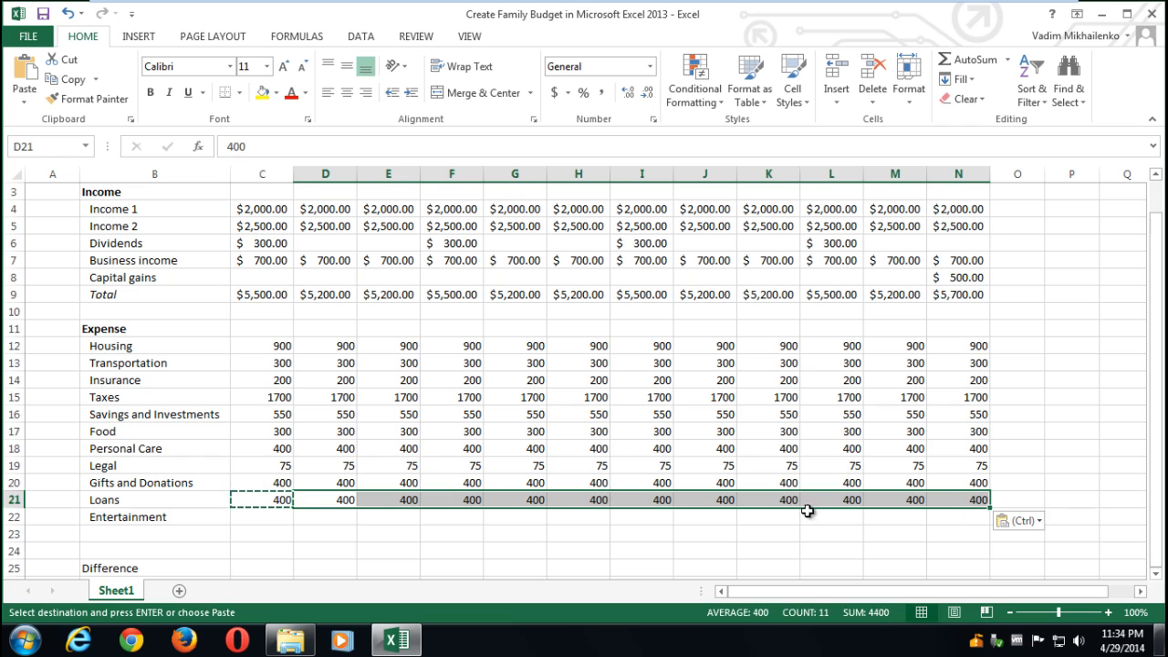
- Enter 200 for Entertainment in C22 and paste it across D22:N22
click(258, 518)
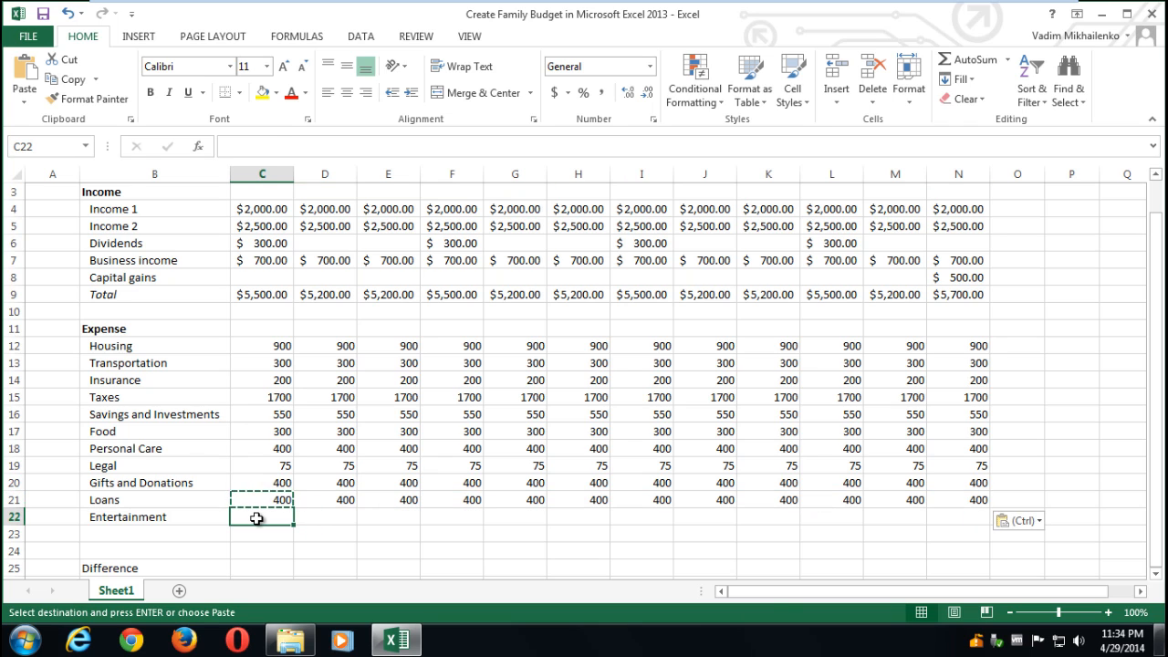
text(200)
click(253, 521)
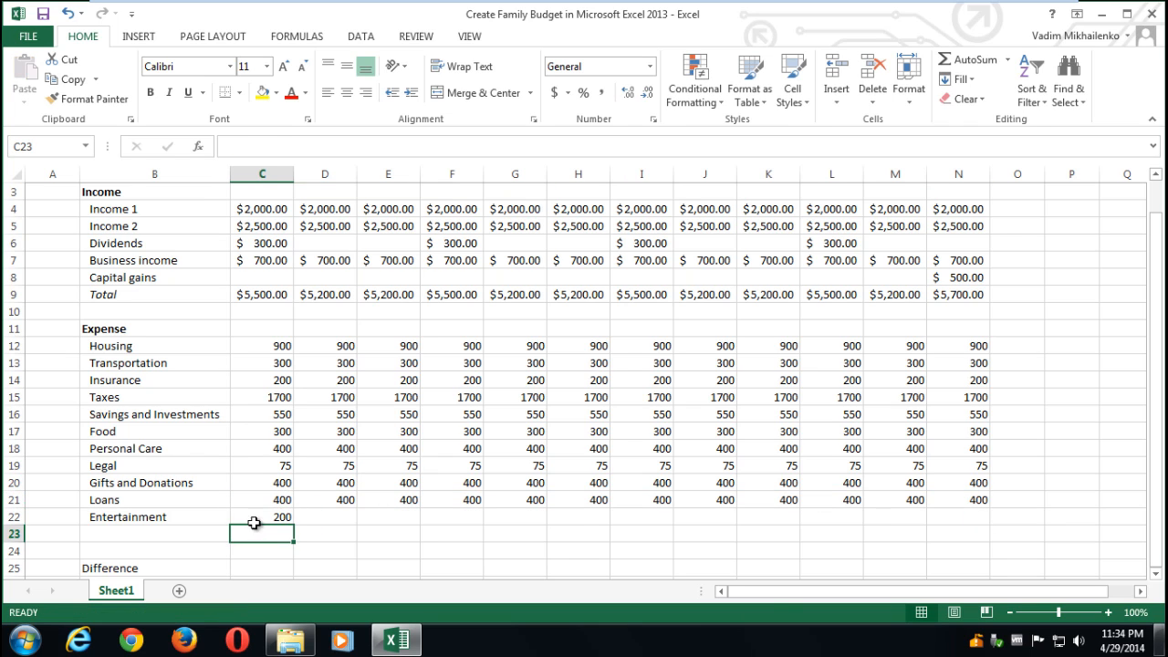
key(ctrl+c)
drag(297, 517, 930, 512)
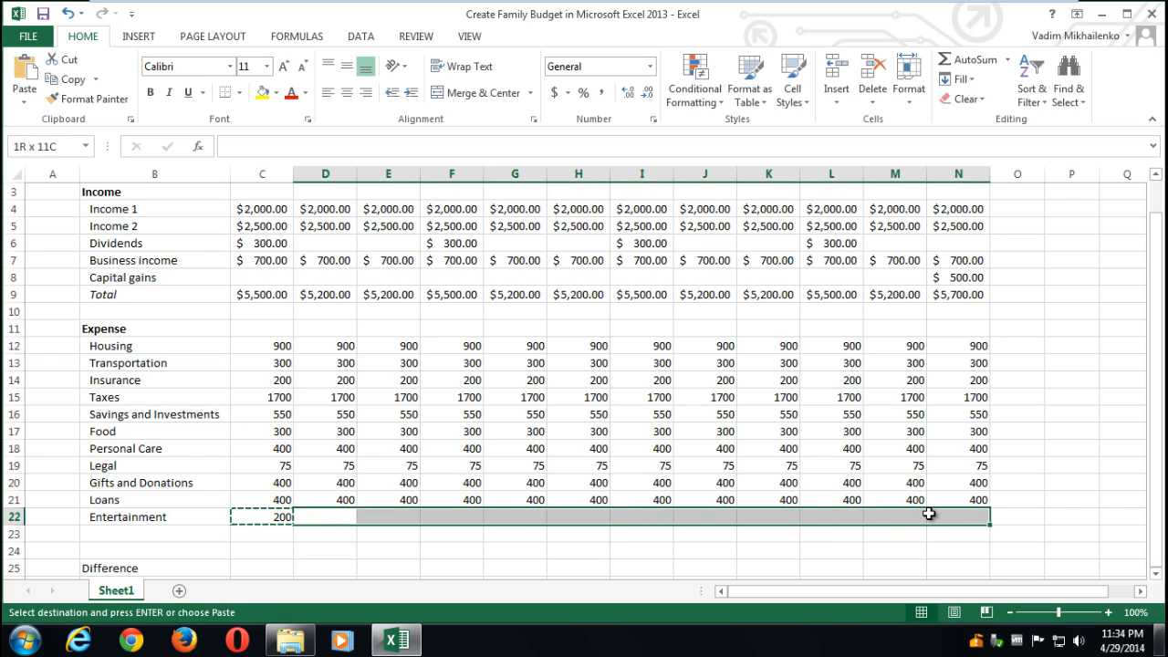
key(ctrl+v)
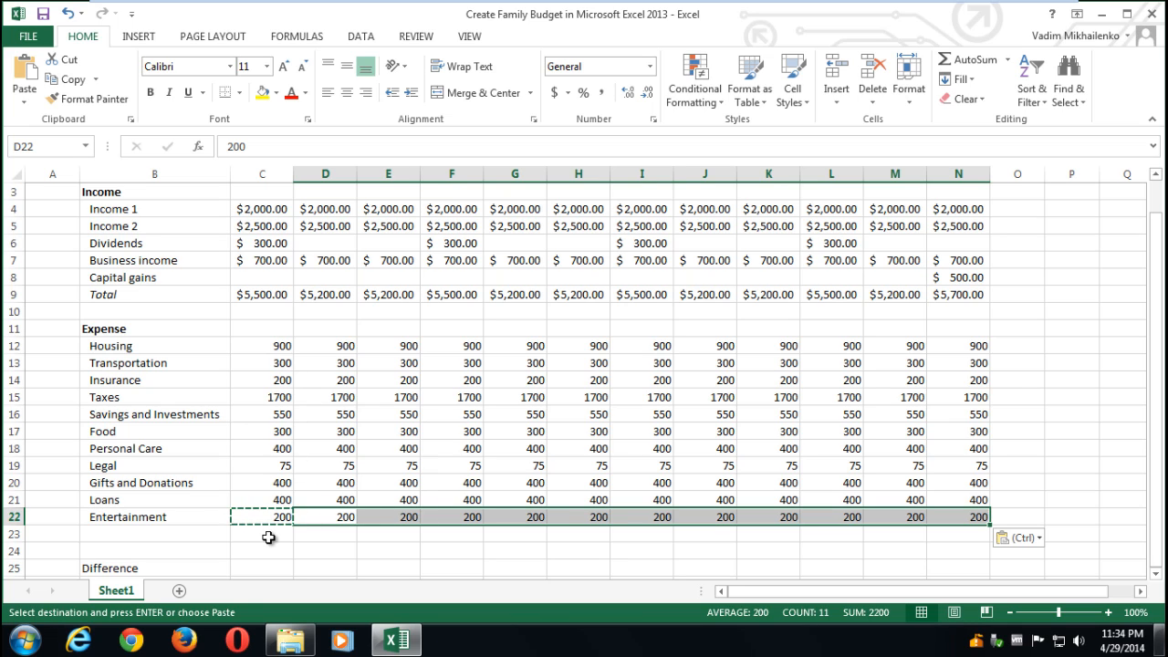
- Apply Accounting format to C12:N22 and AutoSum each month's expenses in row 23 ($5,425.00)
drag(264, 347, 939, 521)
click(554, 93)
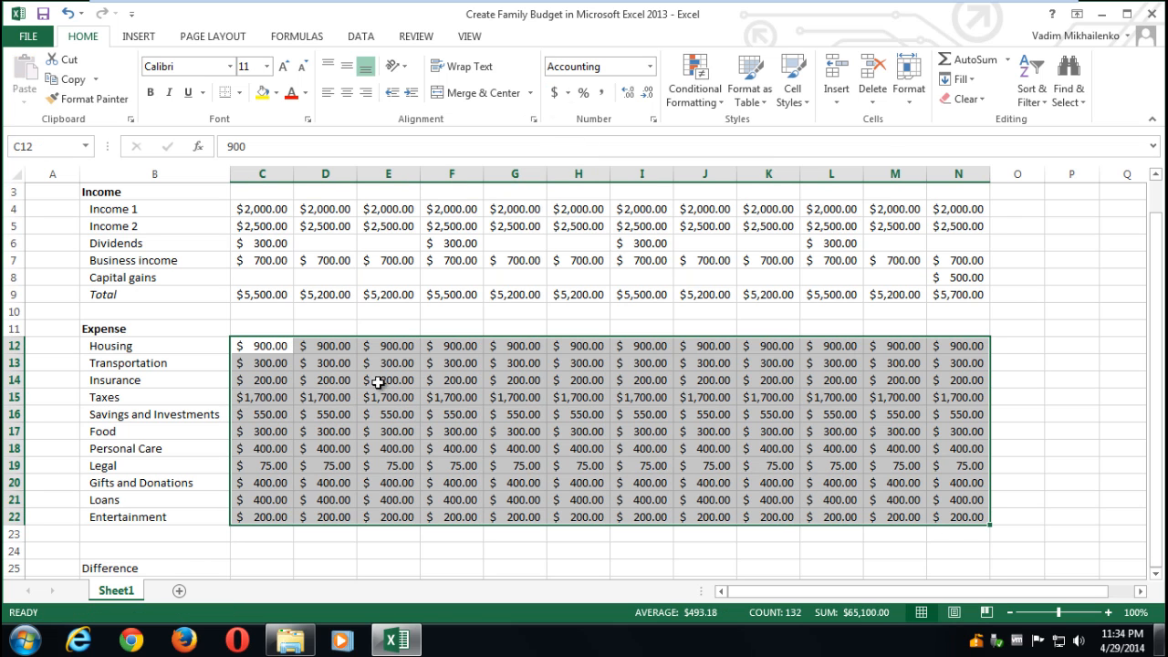
click(276, 532)
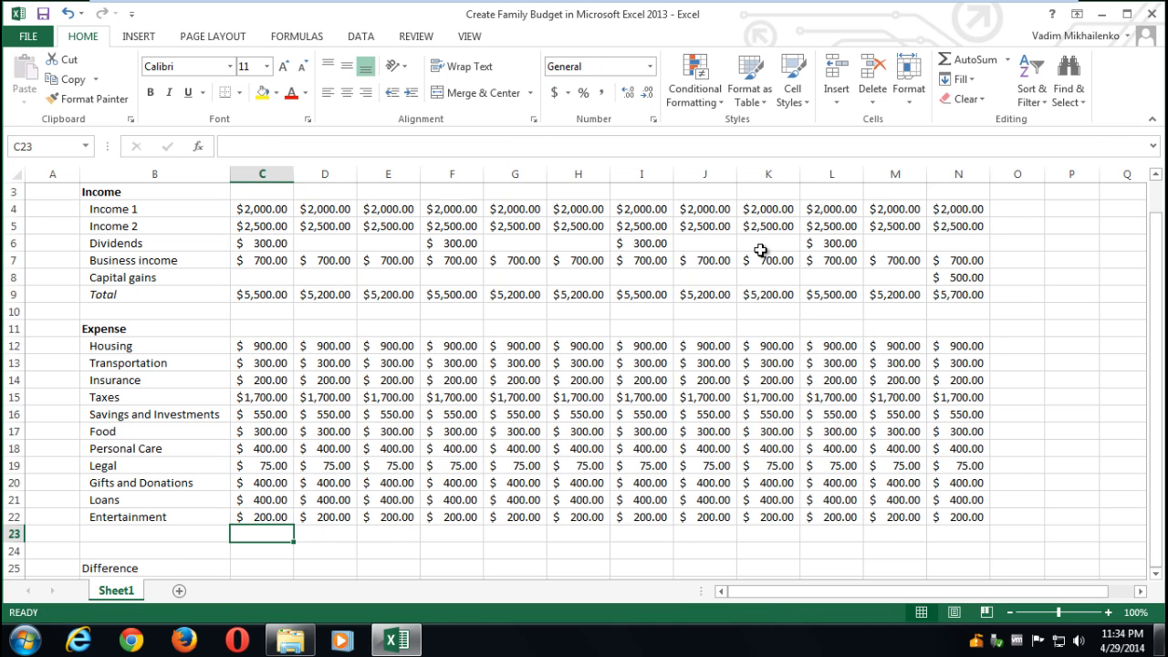
click(958, 64)
key(Return)
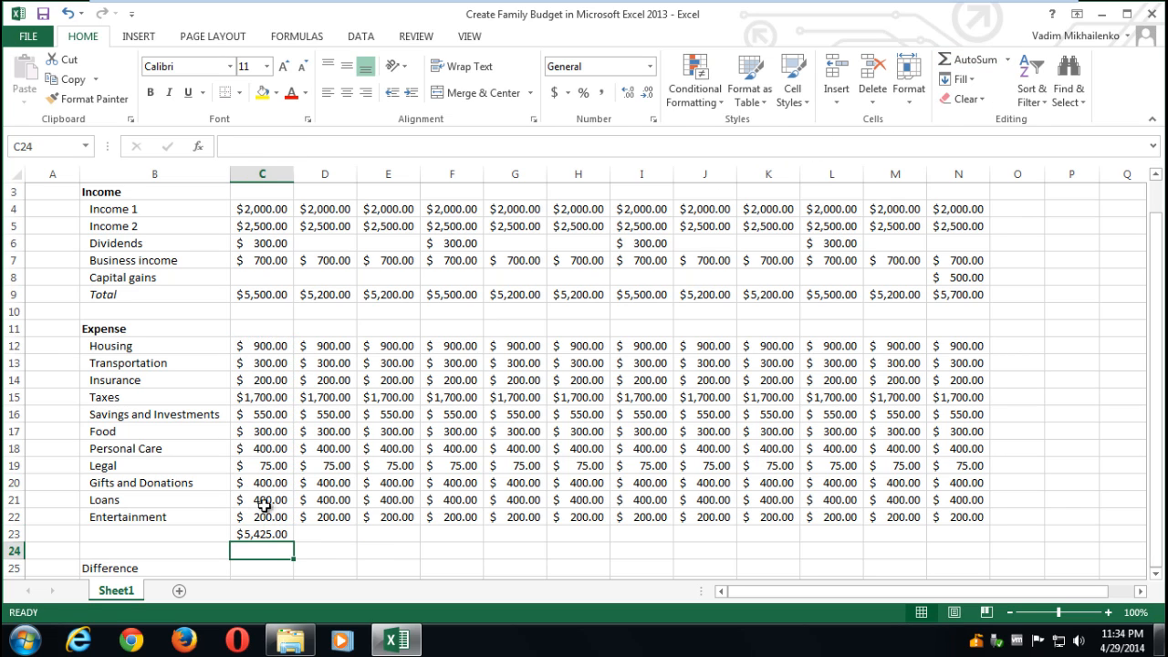
click(260, 535)
key(ctrl+c)
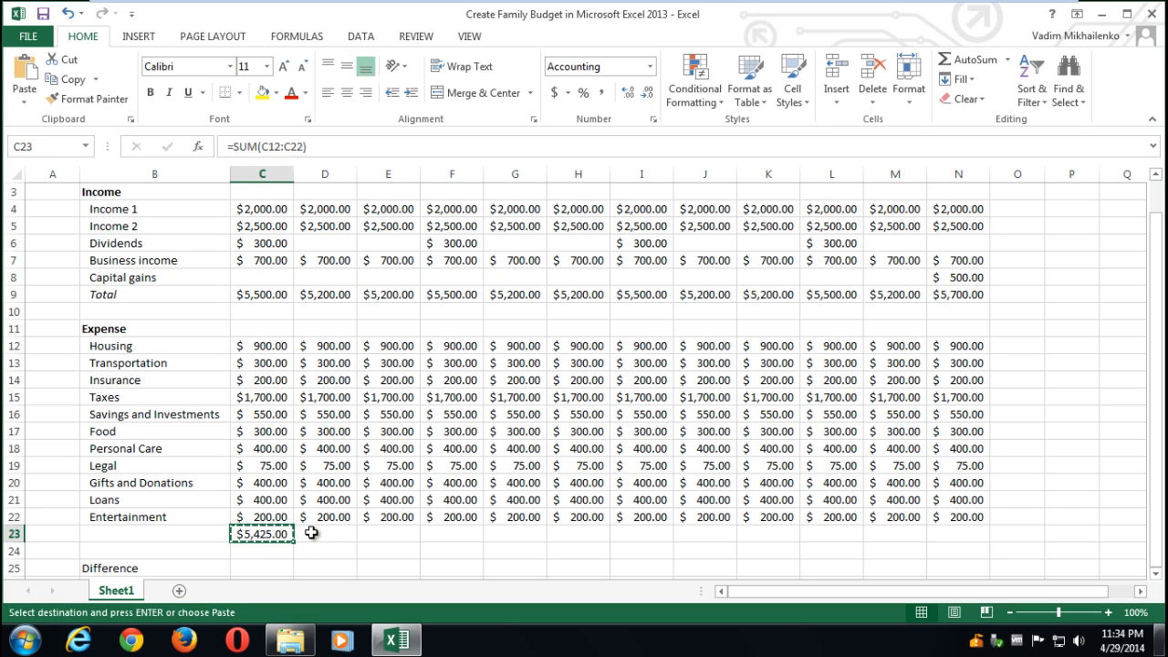
drag(308, 534, 948, 535)
key(ctrl+v)
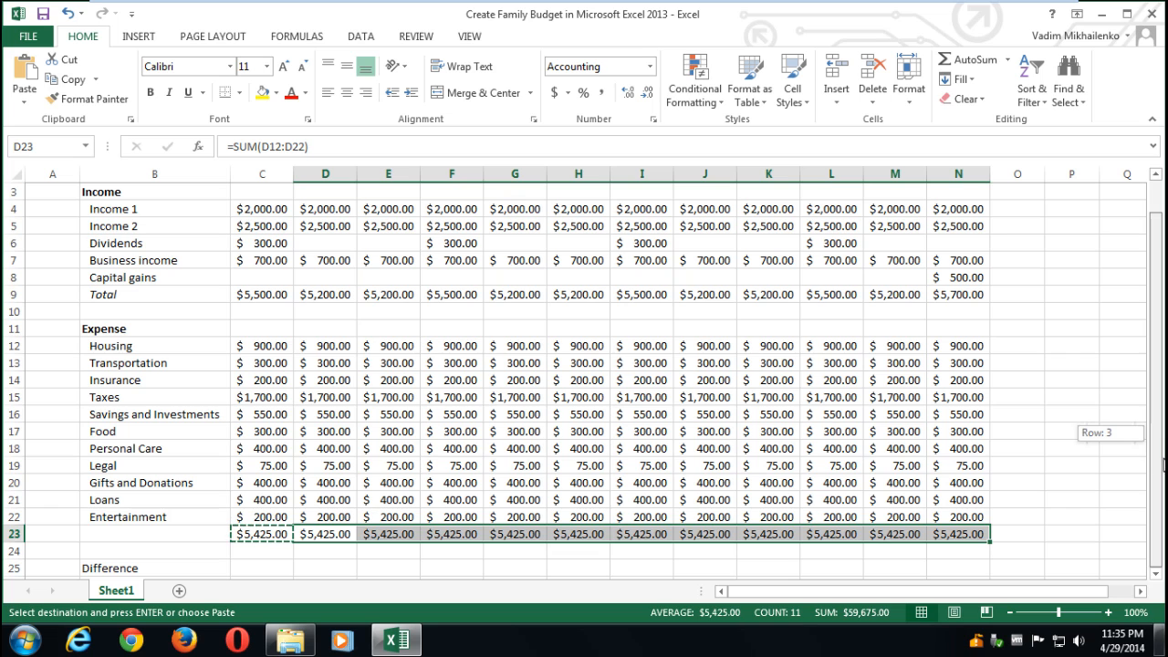
click(1155, 576)
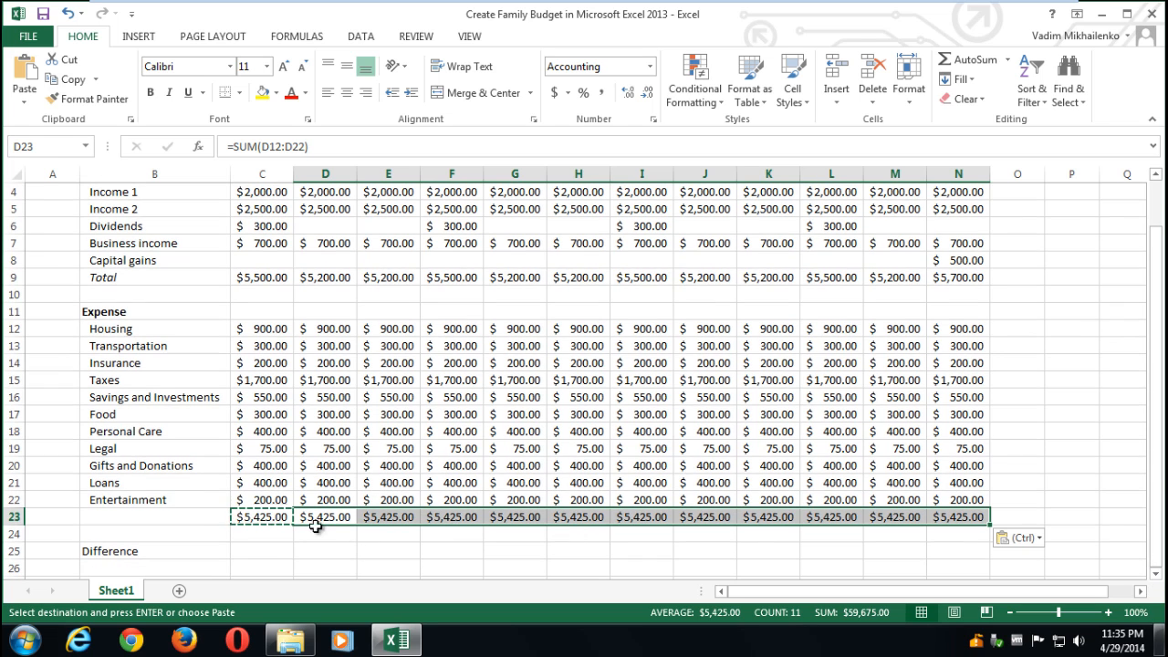
- Label B23 'Total', indented and in italics like the income Total
click(183, 516)
text(Total)
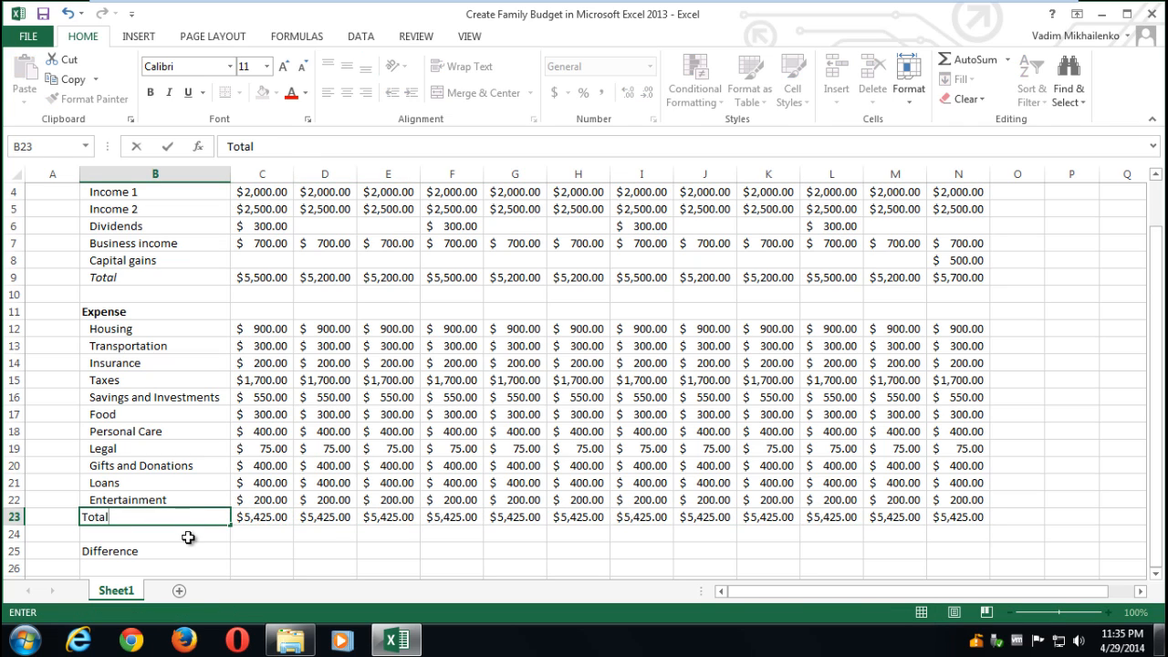
key(Return)
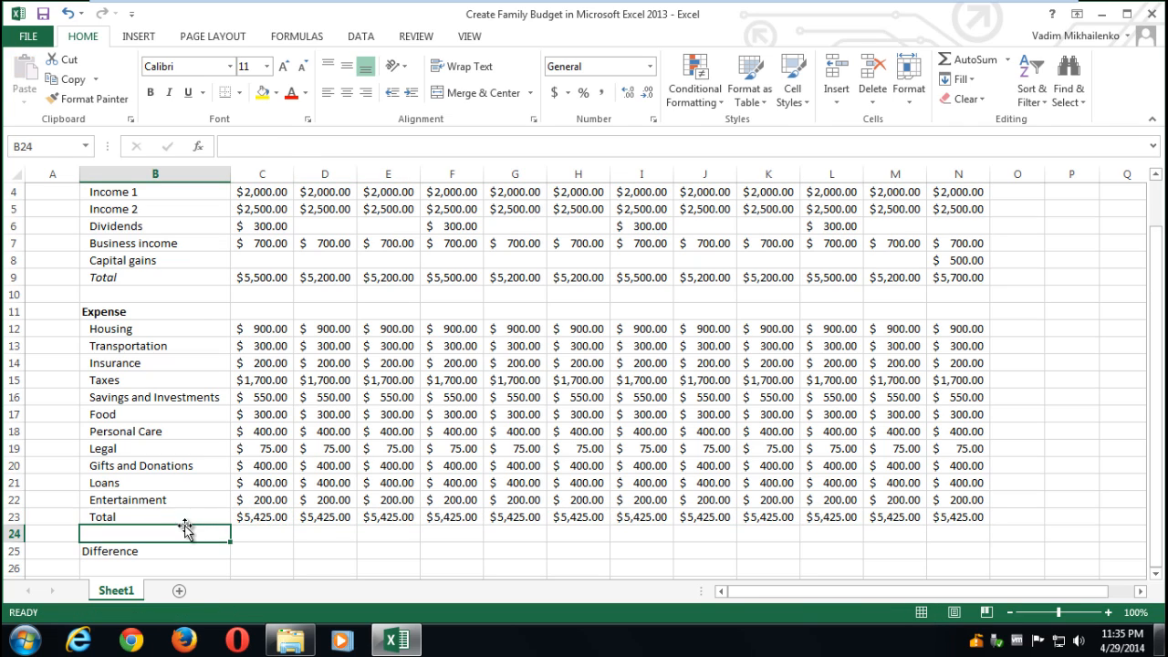
click(182, 517)
key(ctrl+alt+Tab)
click(151, 92)
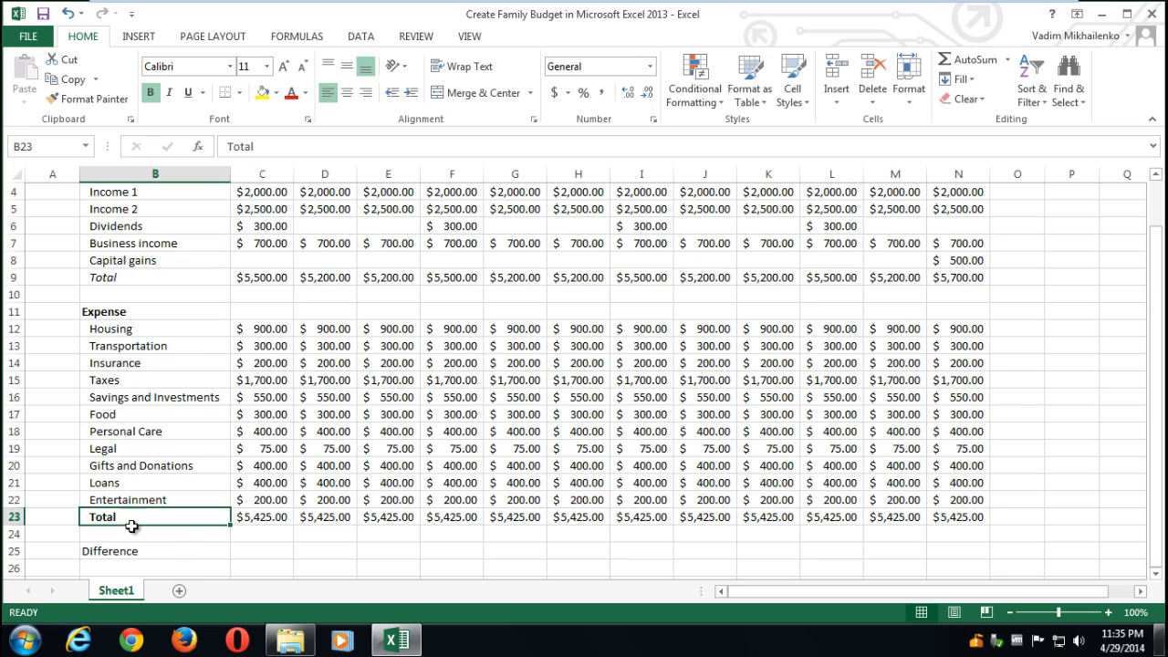
click(151, 92)
click(170, 92)
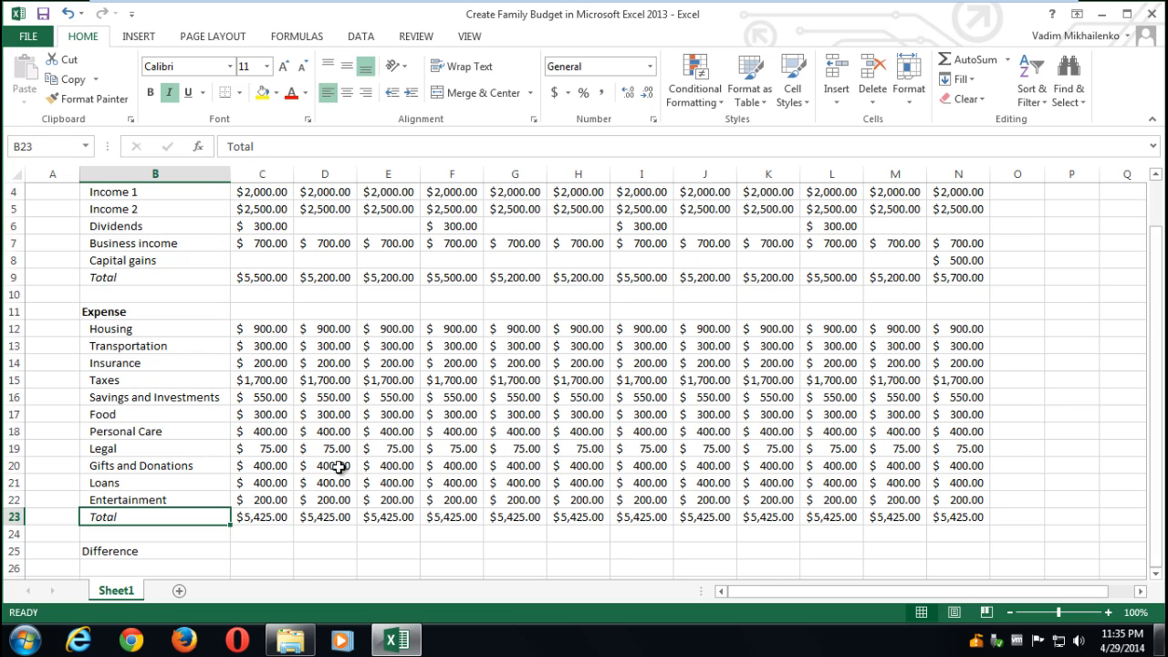
click(262, 551)
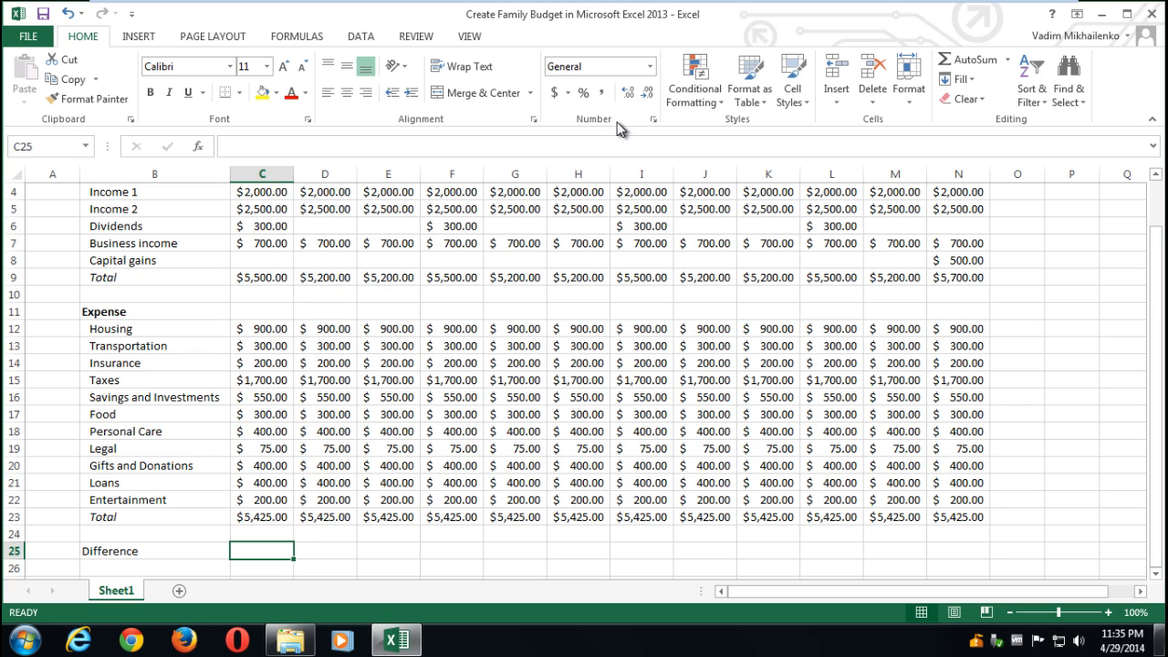
- Enter =C9-C23 in C25 and copy the Difference formula across D25:N25
text(=)
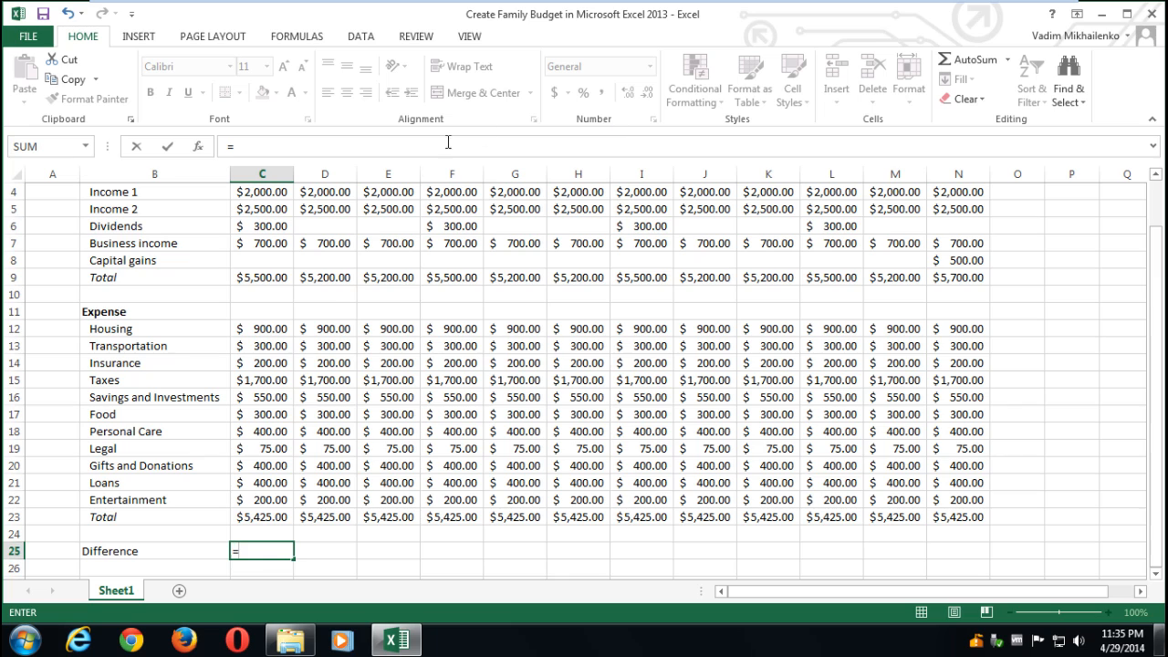
click(261, 279)
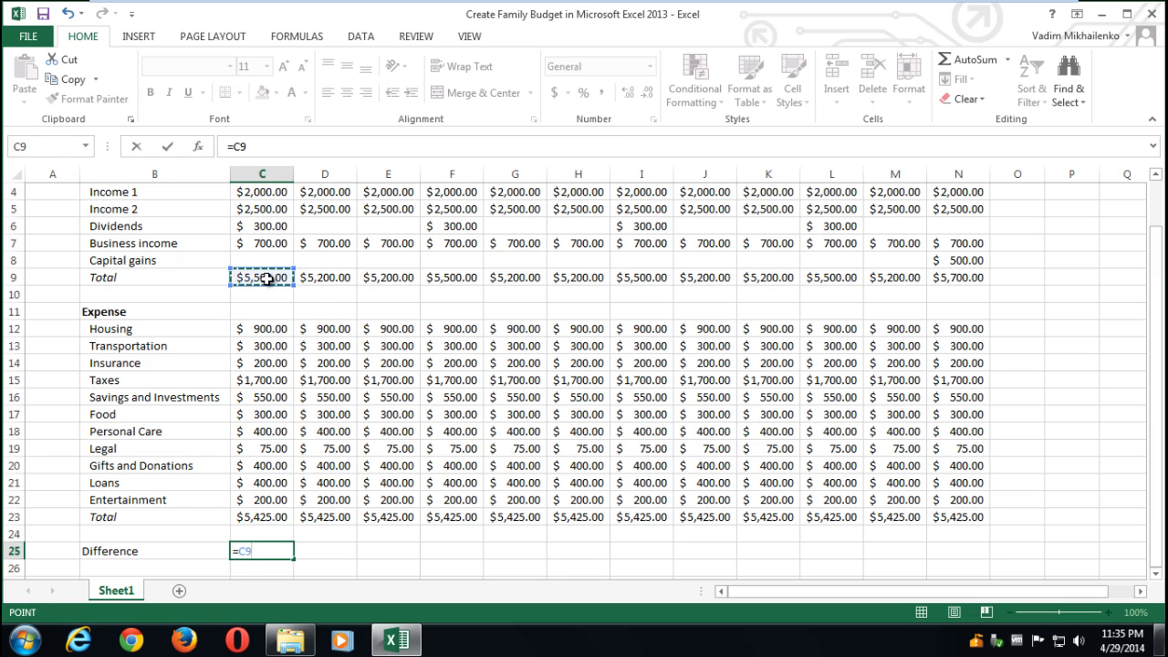
text(-)
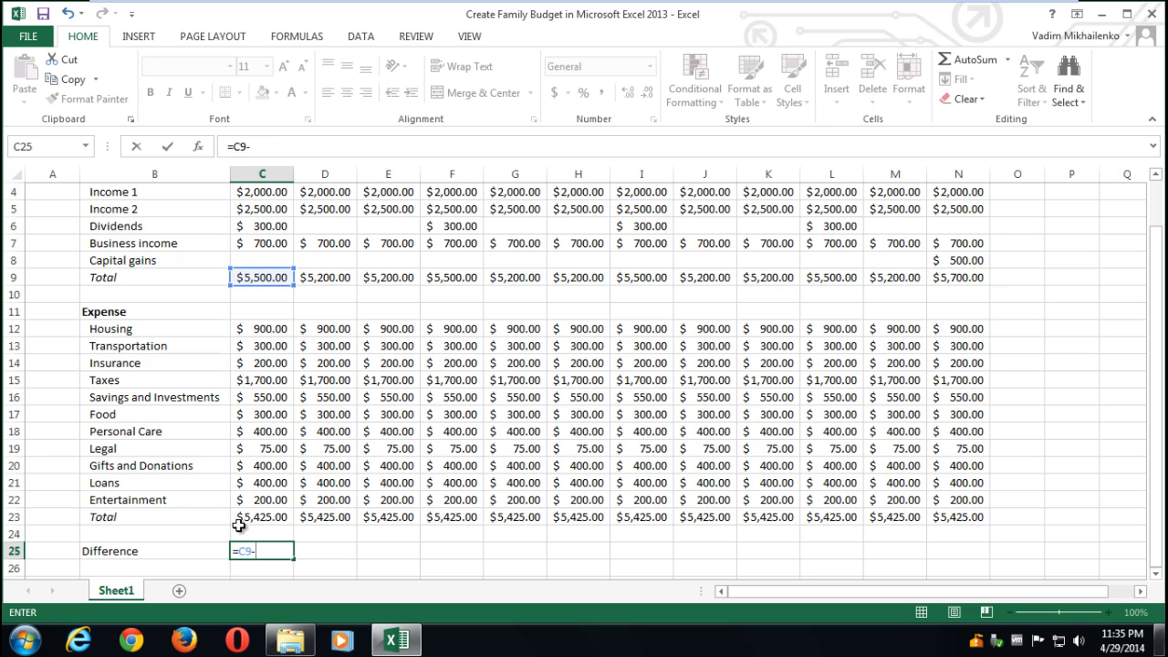
click(271, 513)
key(Return)
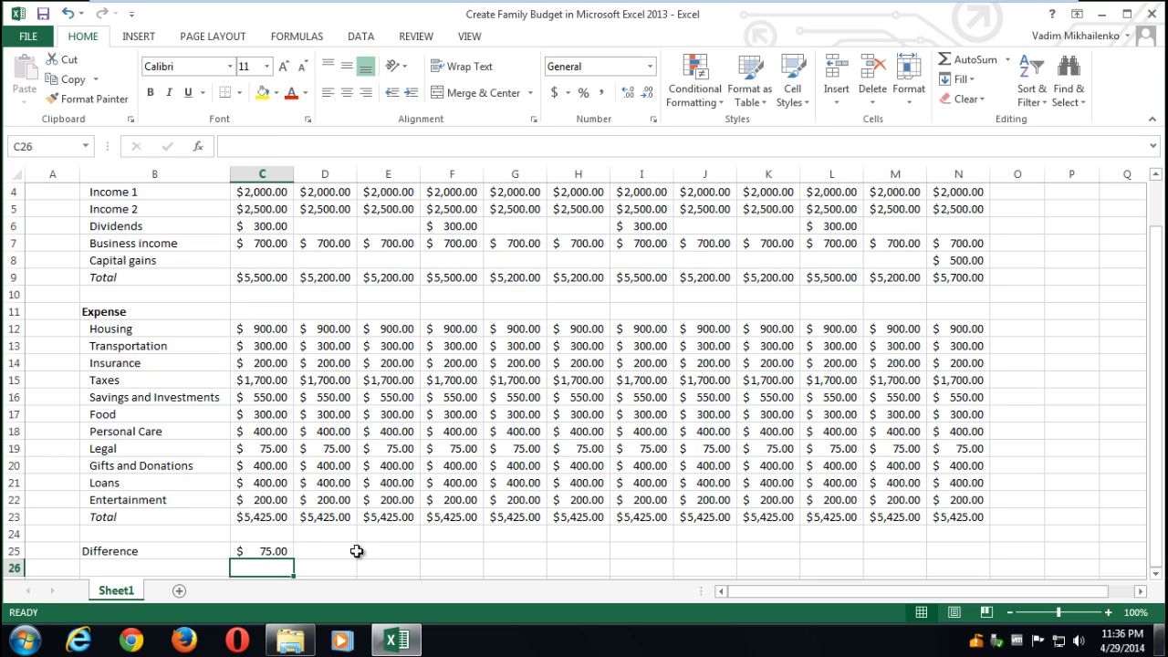
click(271, 551)
key(ctrl+c)
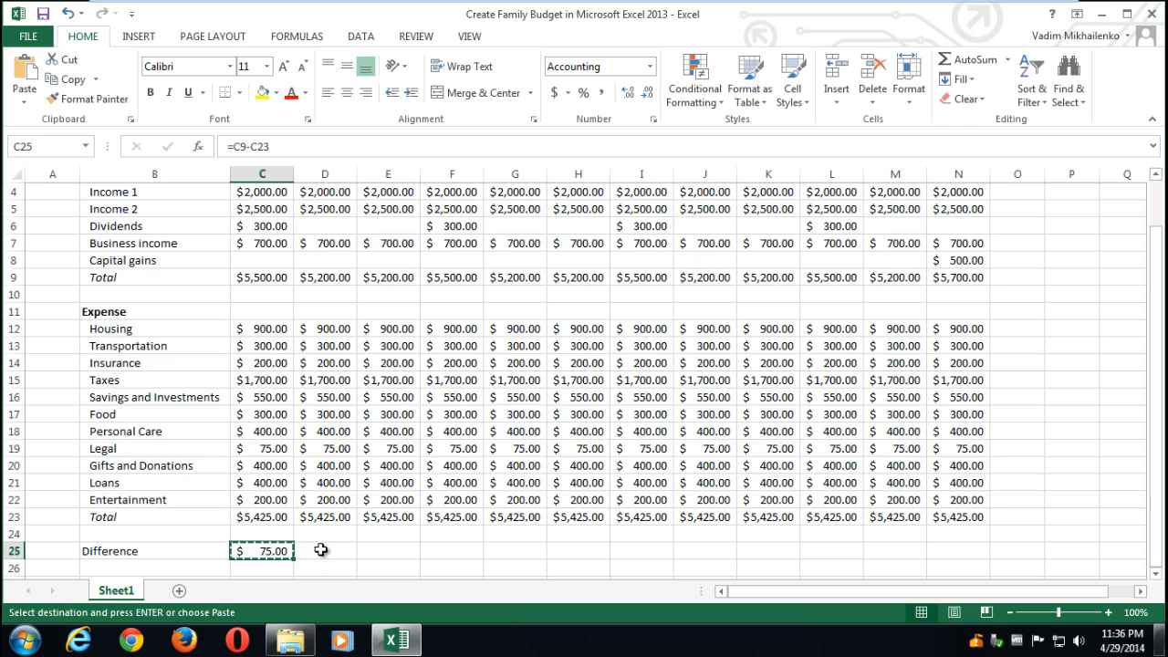
drag(321, 549, 932, 551)
key(ctrl+v)
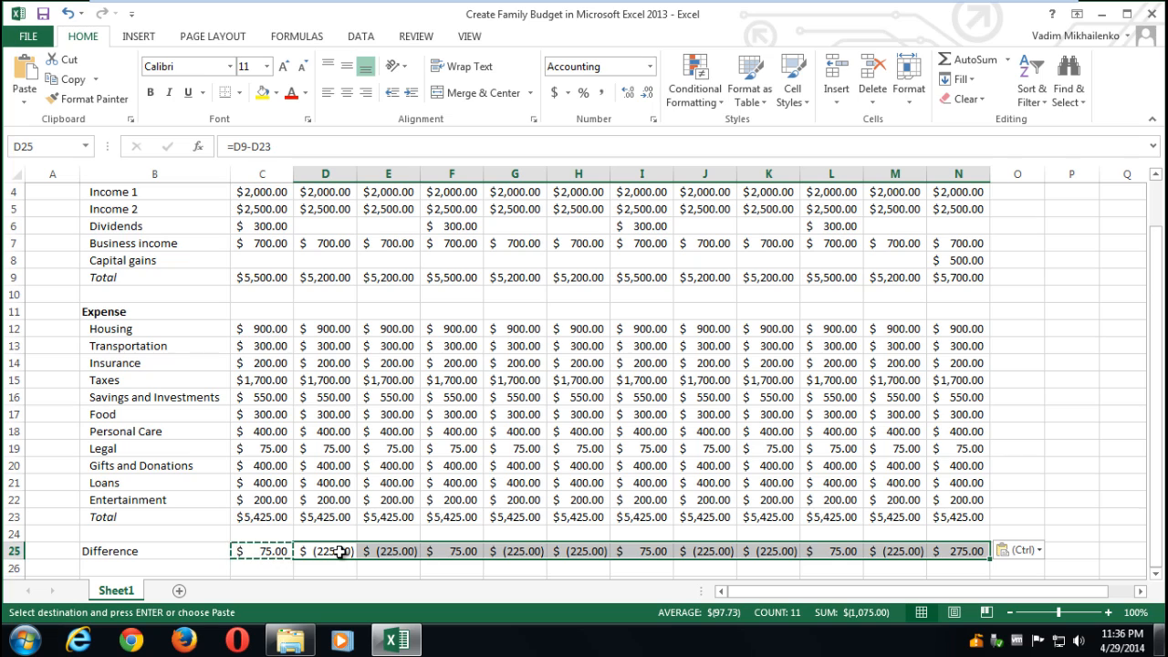
click(335, 485)
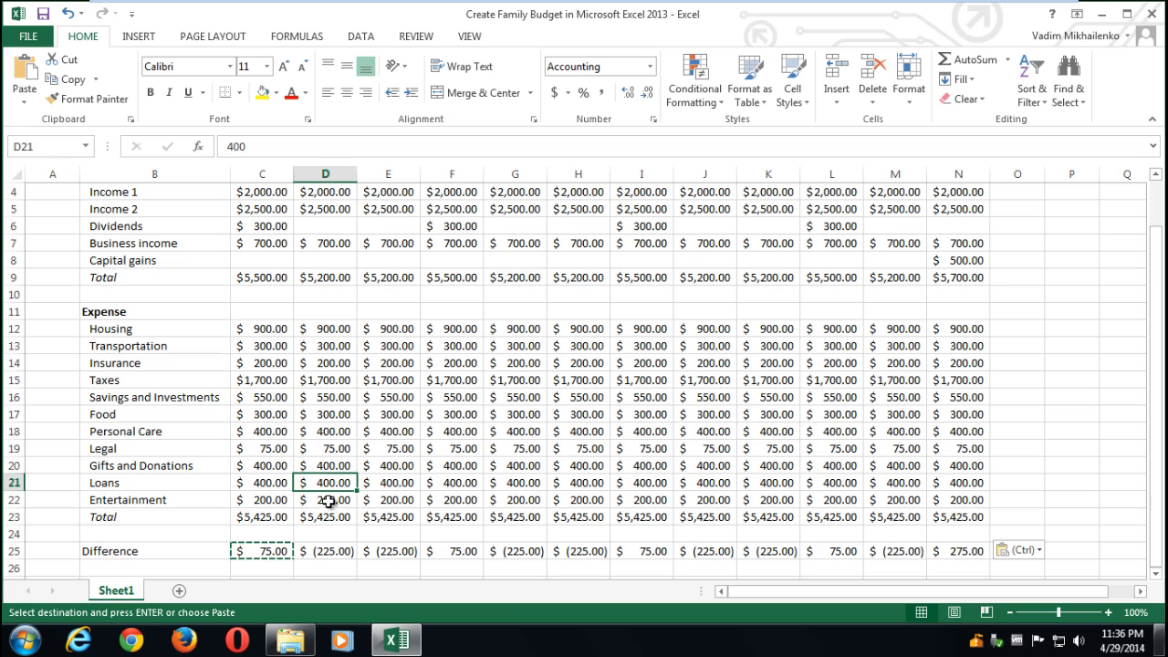
- Change February Entertainment to 100 and Personal Care to 300
click(328, 502)
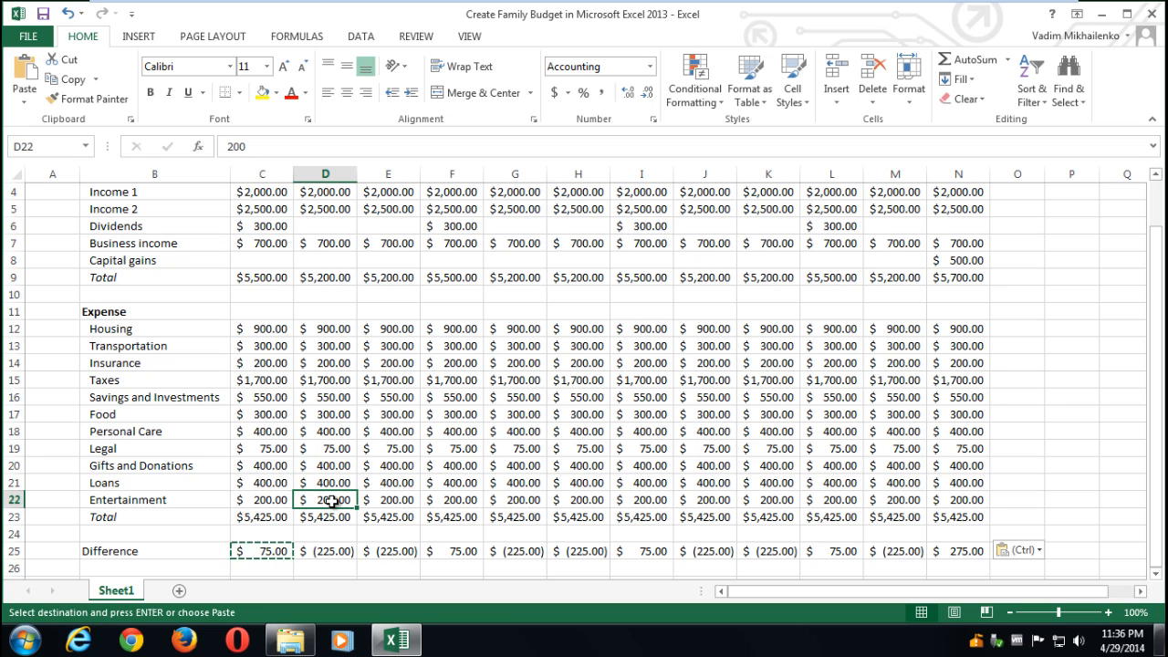
key(Escape)
text(100)
click(334, 530)
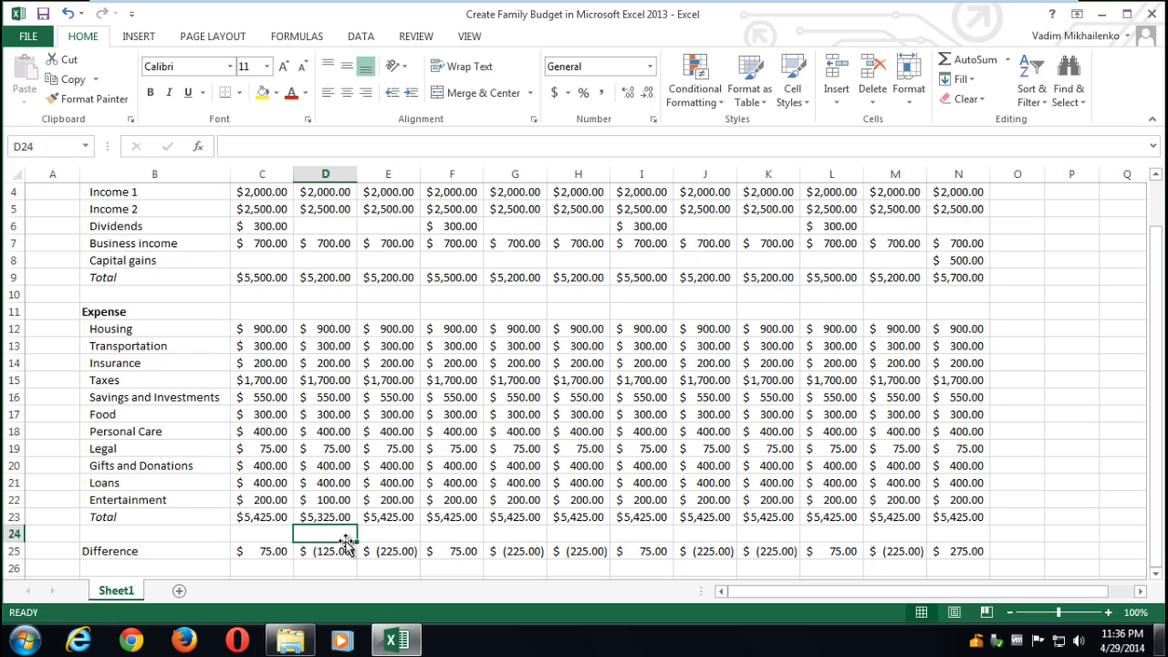
click(334, 436)
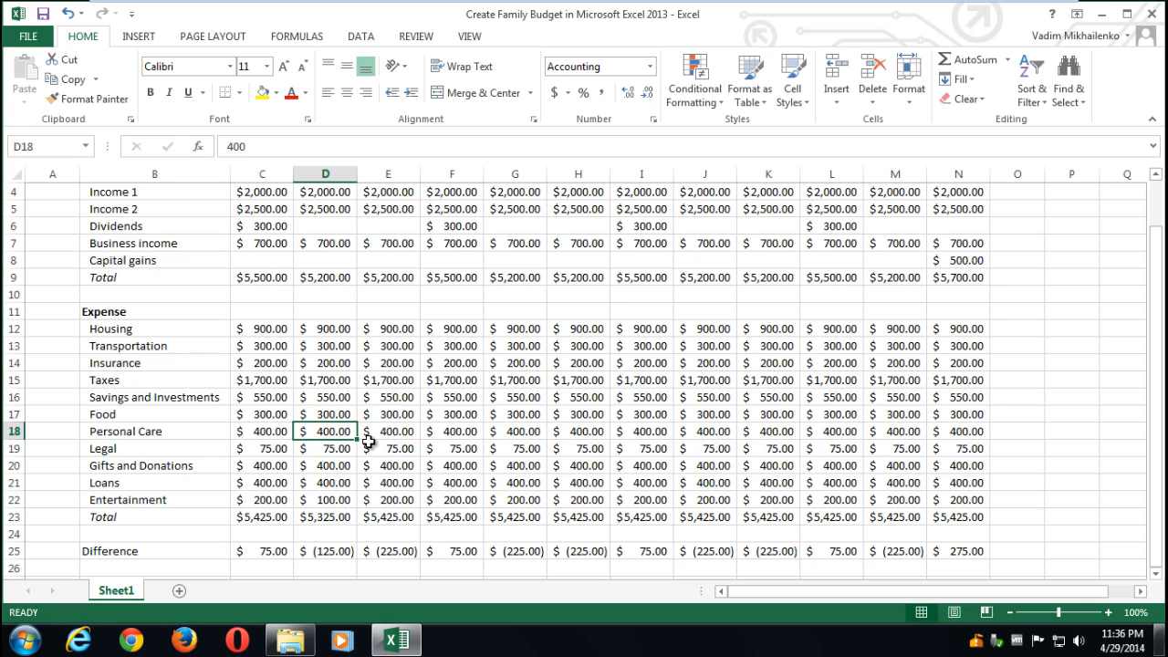
text(3)
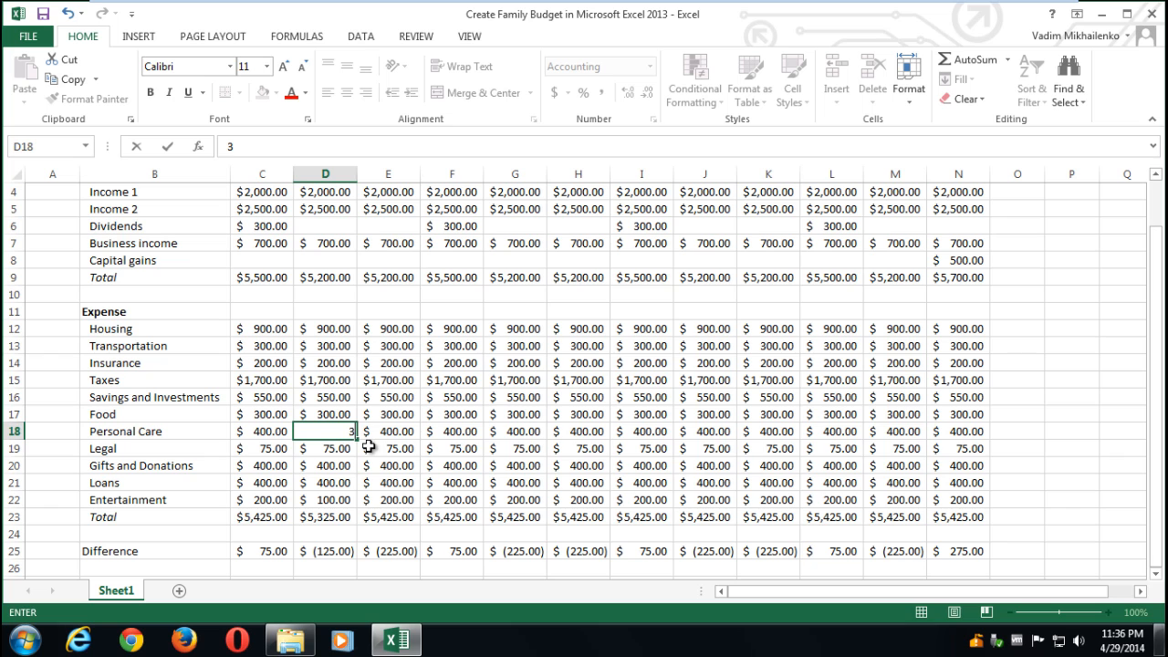
text(00)
click(373, 503)
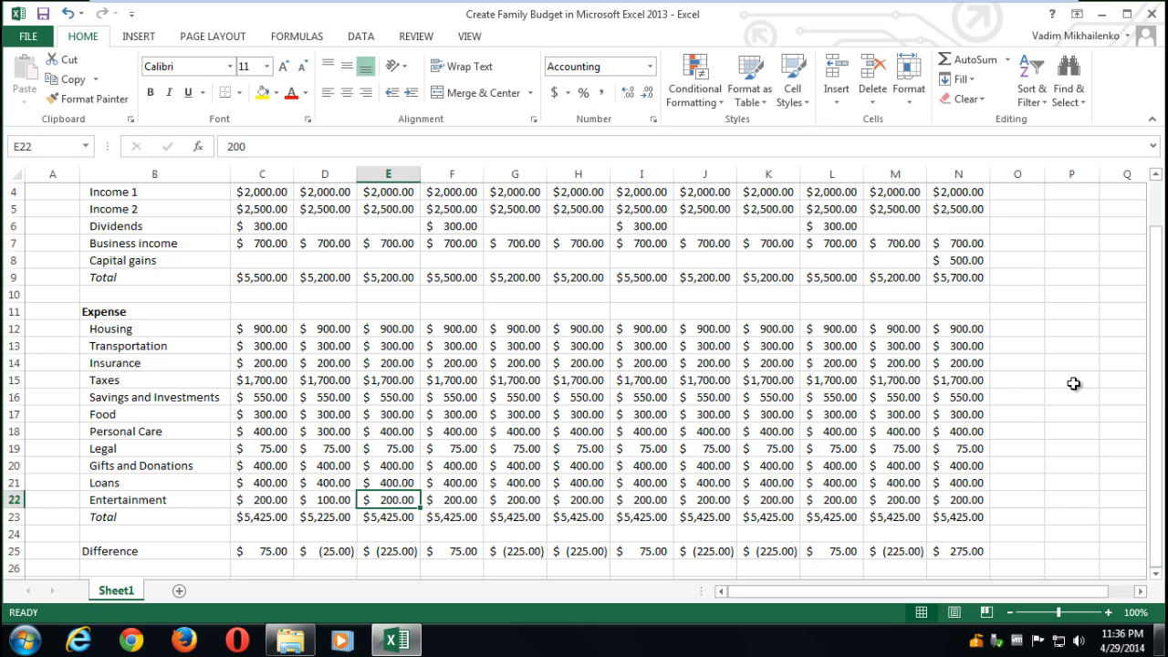
- Bold the Jan–Dec month headers
drag(1156, 383, 1155, 335)
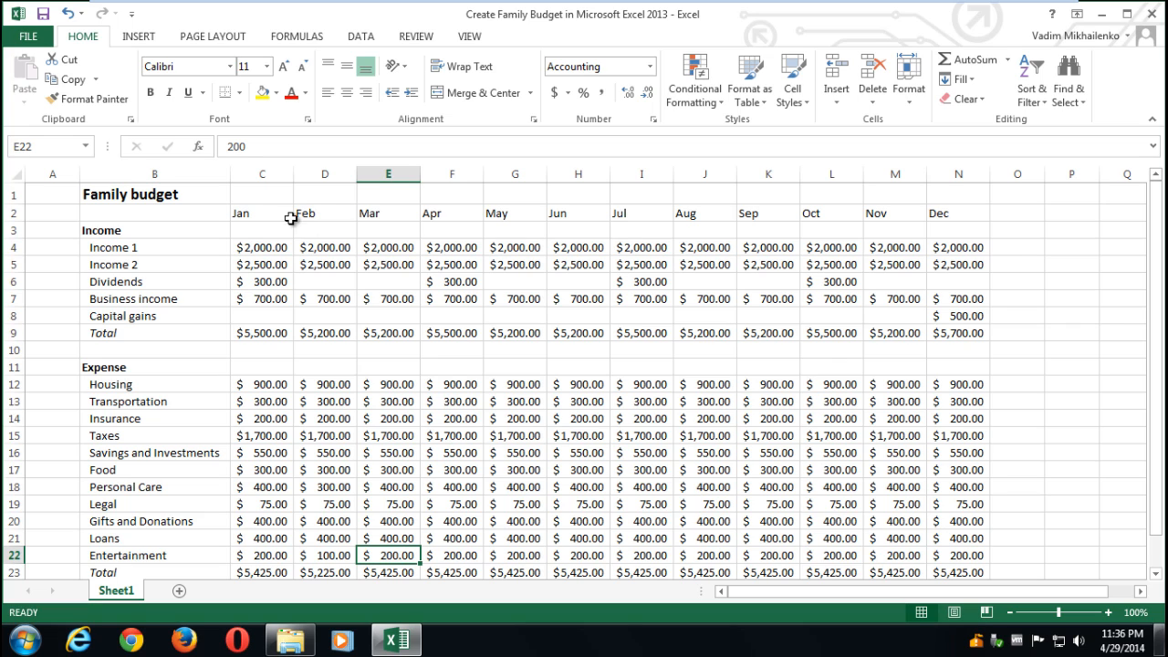
drag(255, 216, 945, 214)
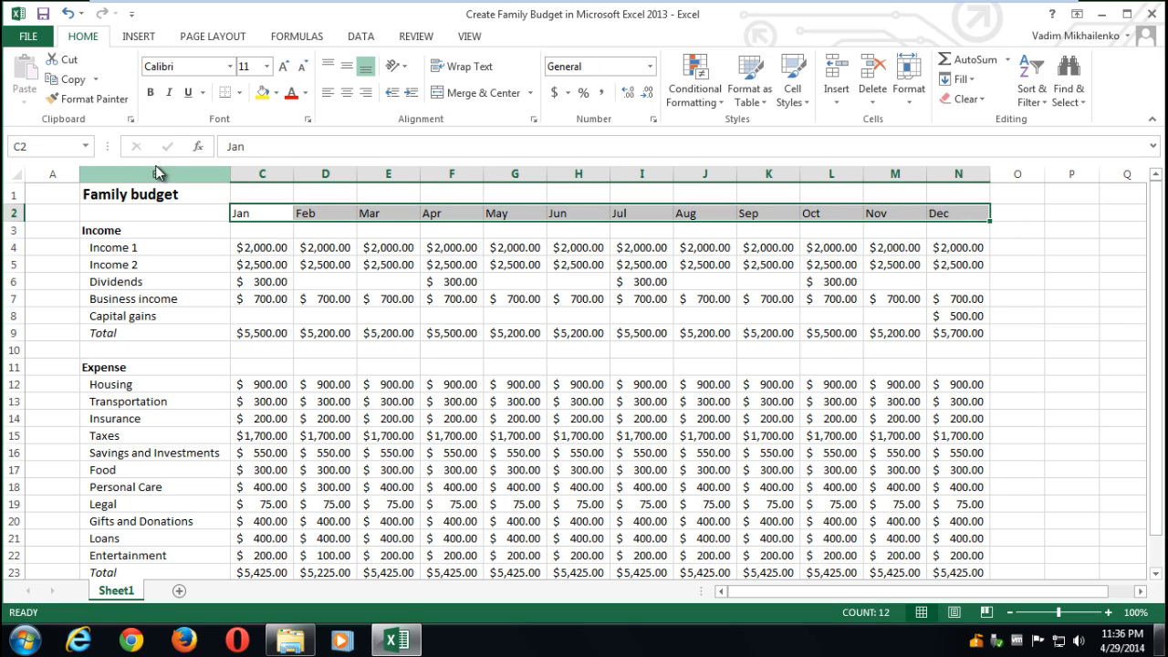
key(ctrl+b)
drag(1156, 238, 1156, 245)
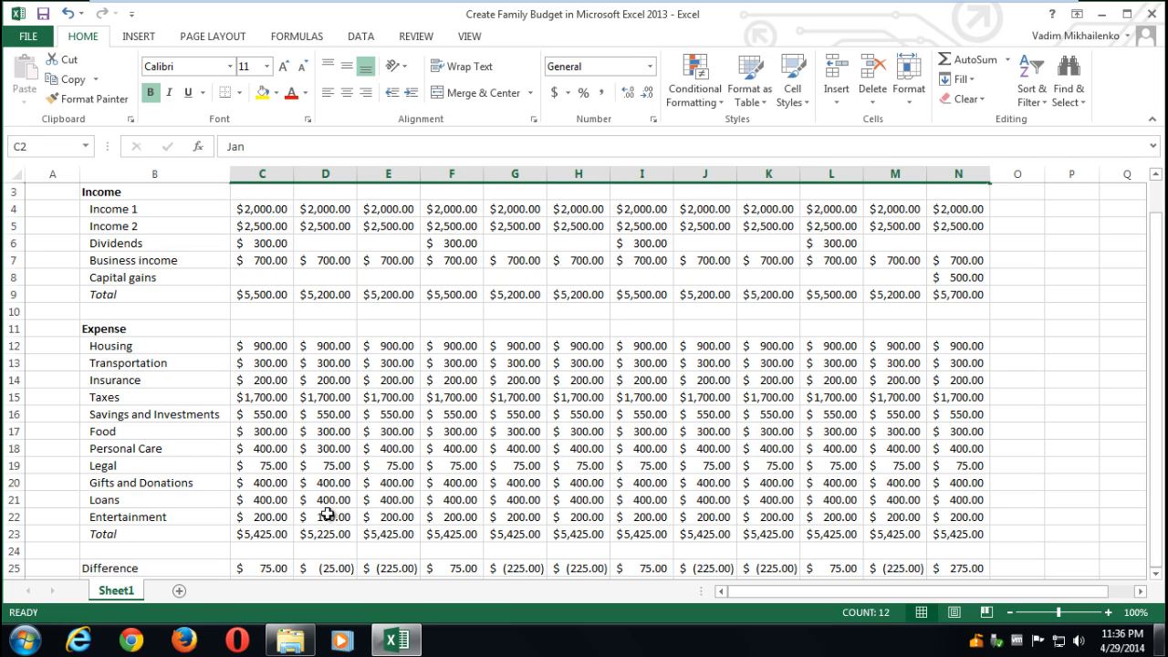
- Change February Gifts and Donations to 375
click(329, 482)
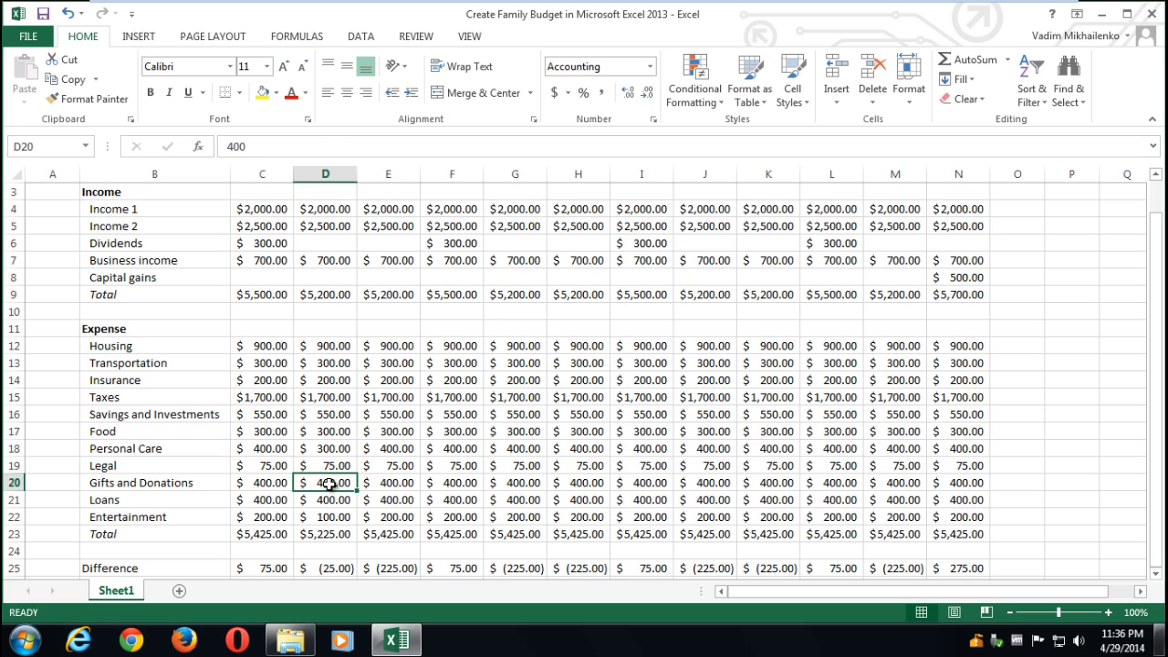
text(375)
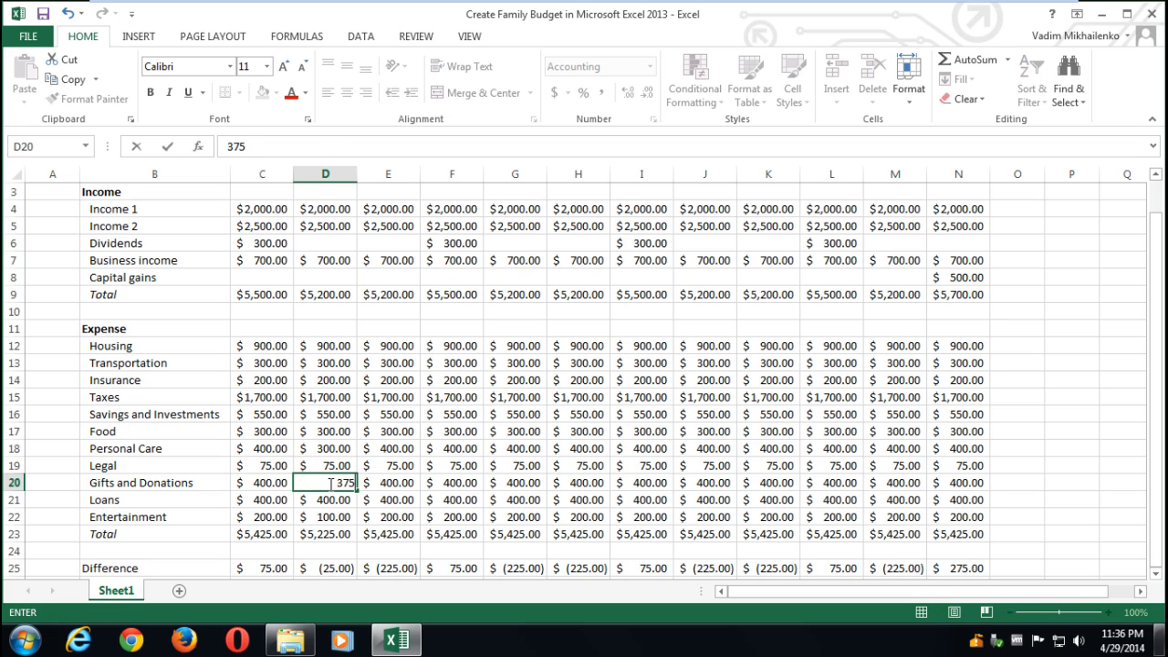
click(338, 517)
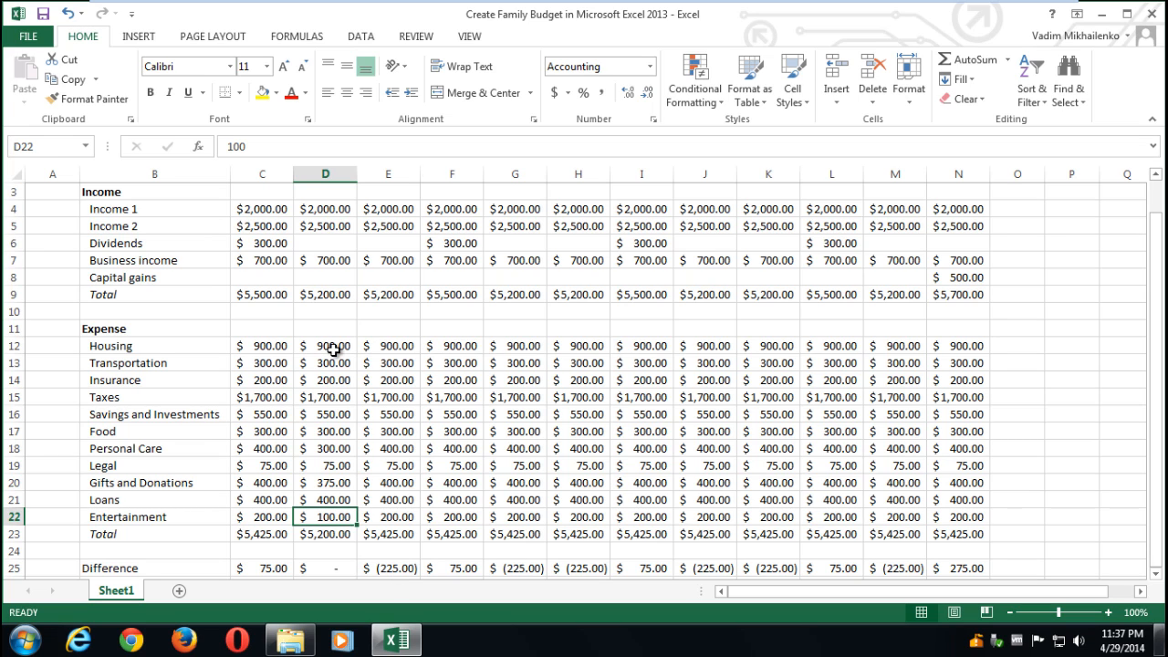
click(346, 536)
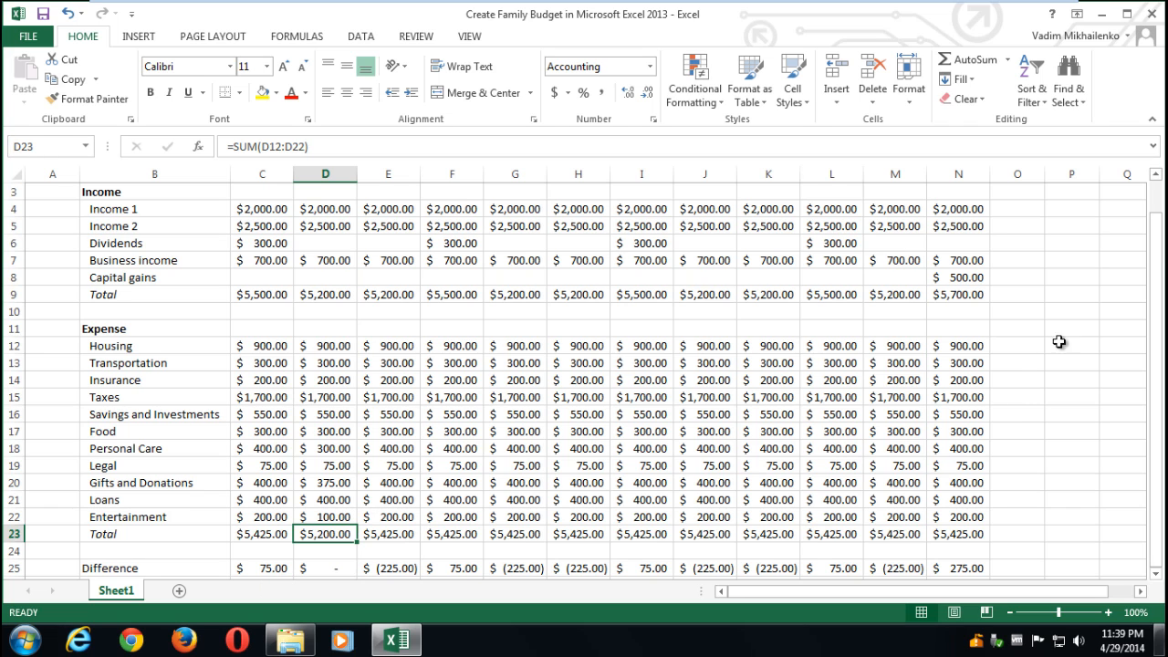
- Insert a blank column before February and rename the January header to Jan (Planned)
drag(1161, 262, 1159, 228)
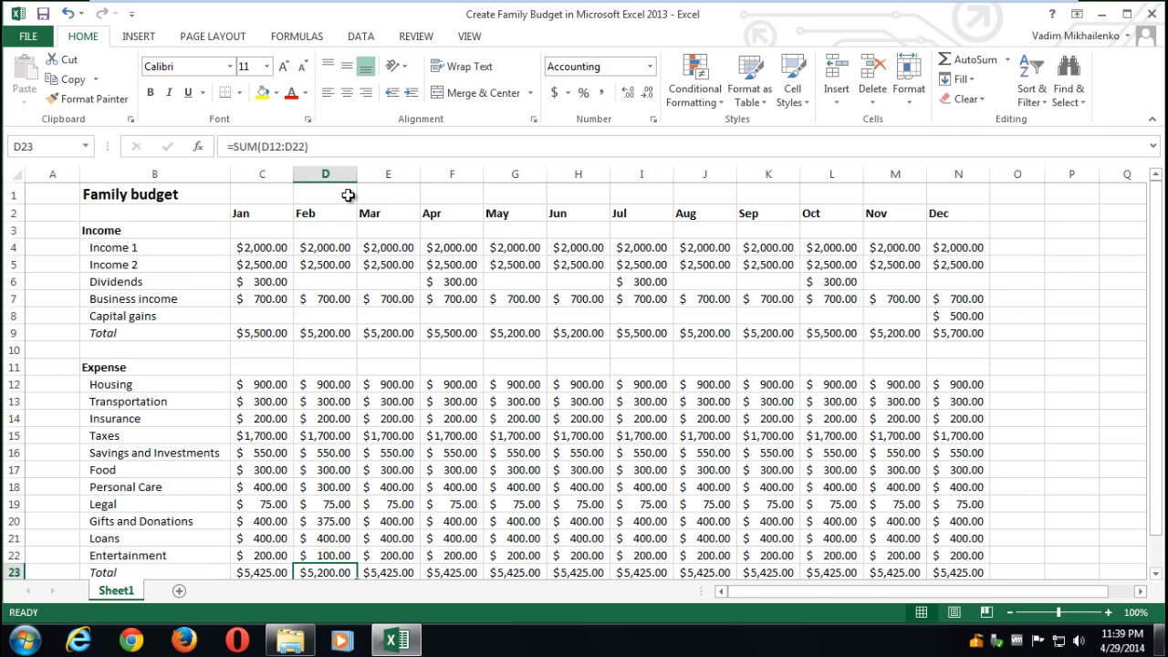
right_click(326, 175)
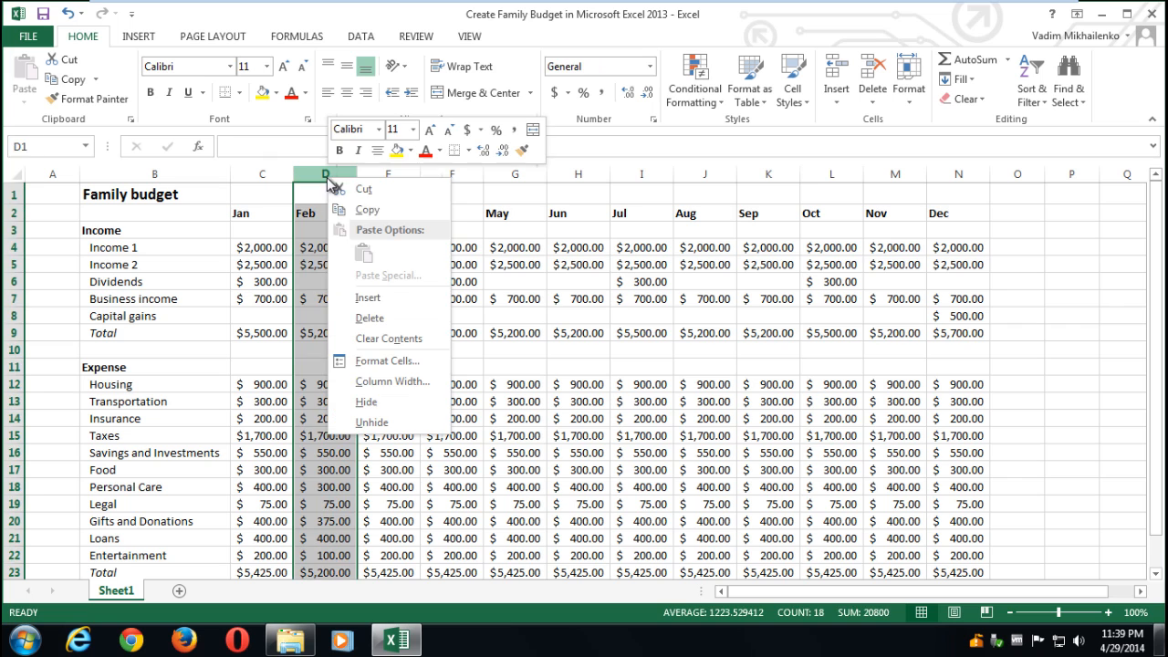
click(374, 301)
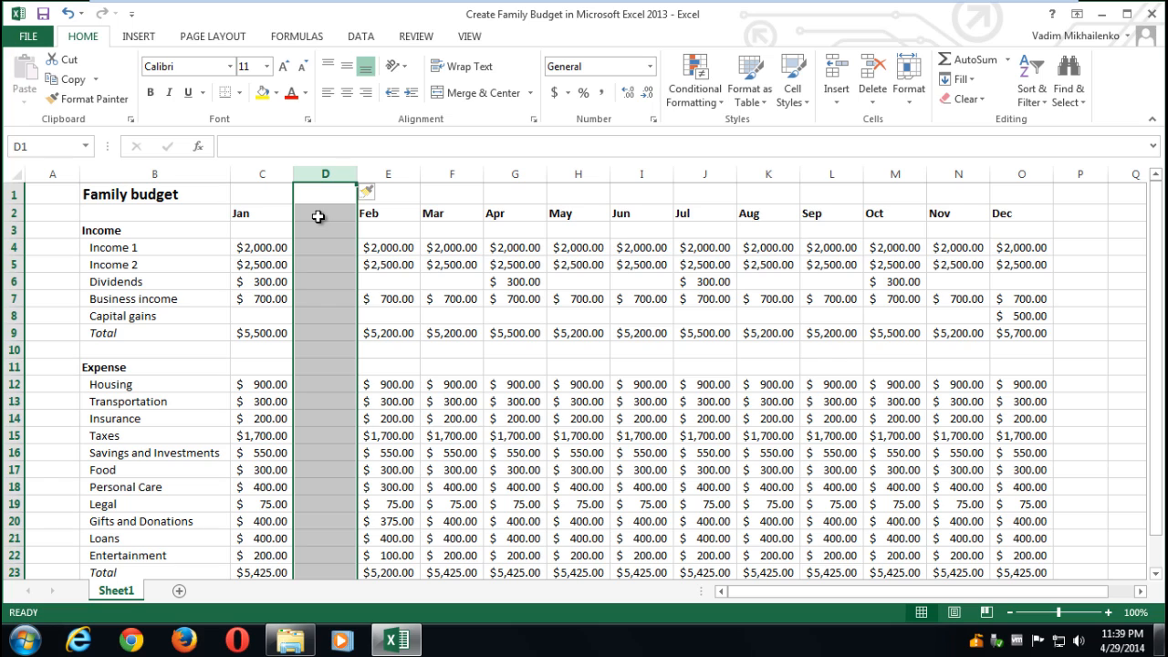
double_click(264, 214)
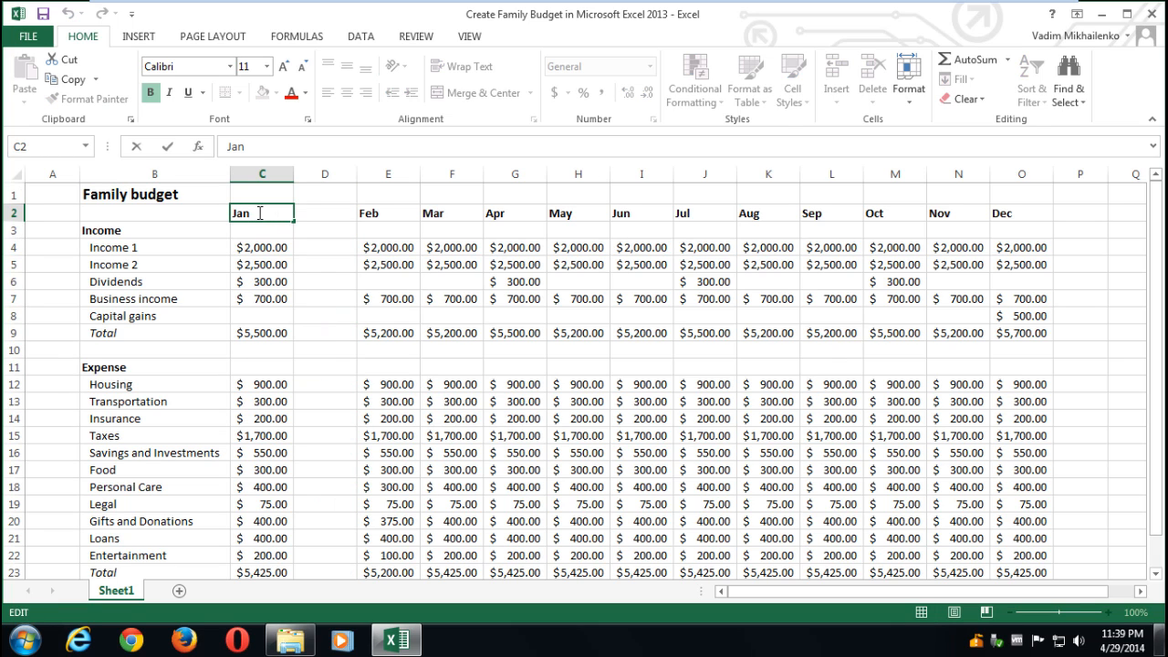
text((Plan)
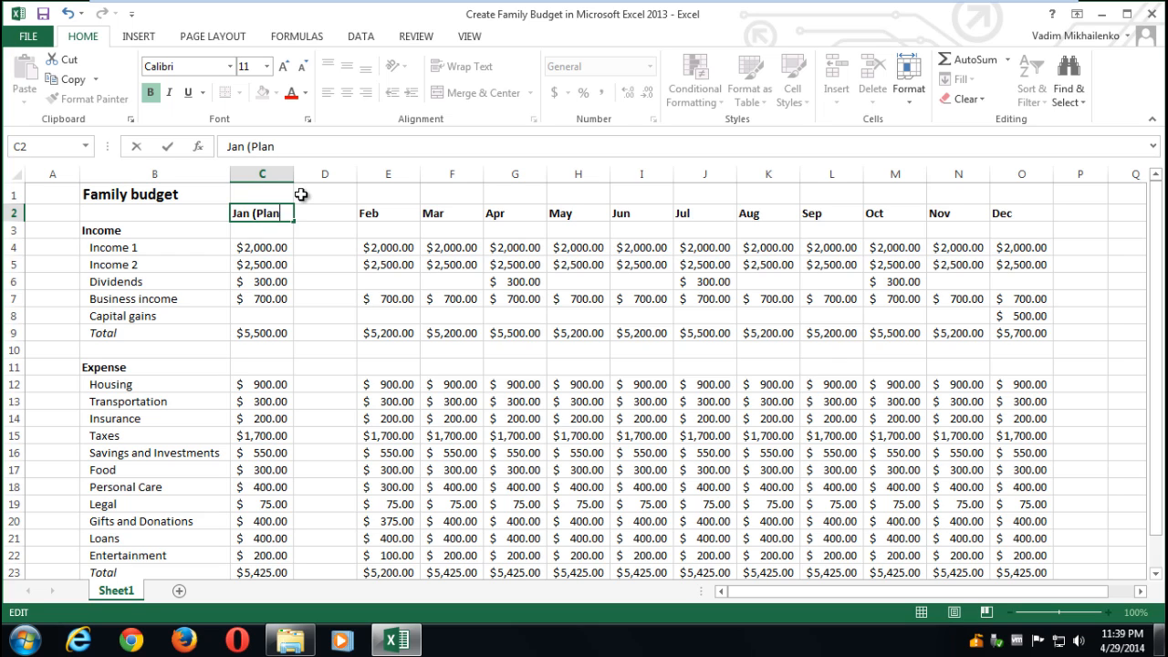
text(ned))
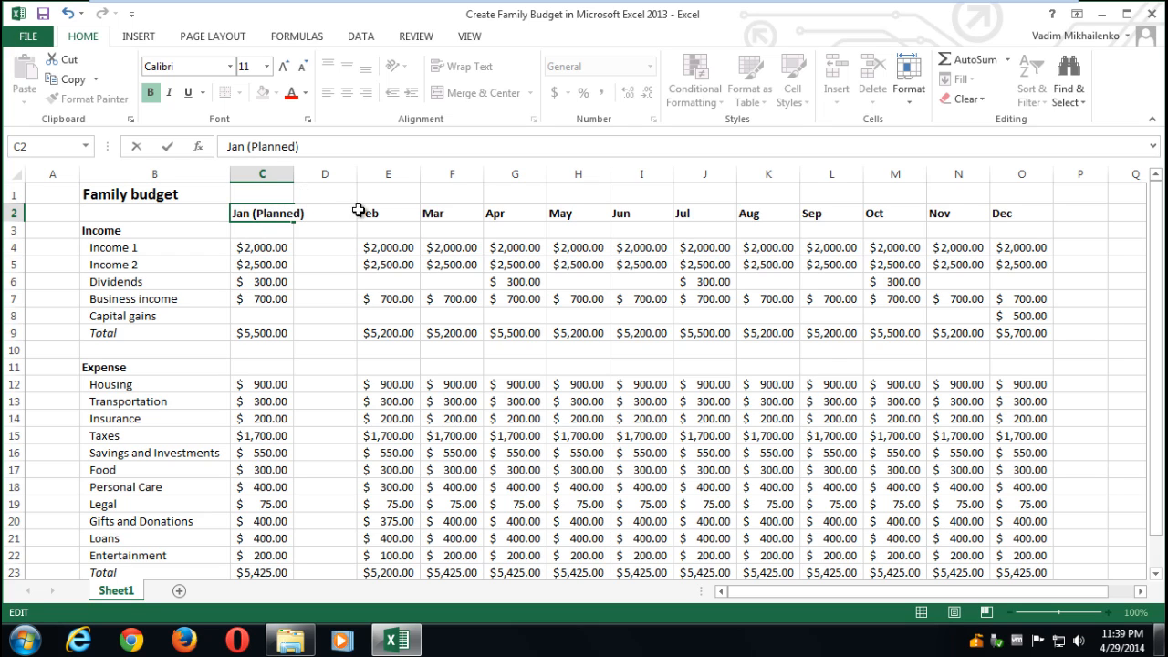
click(365, 263)
drag(295, 174, 311, 174)
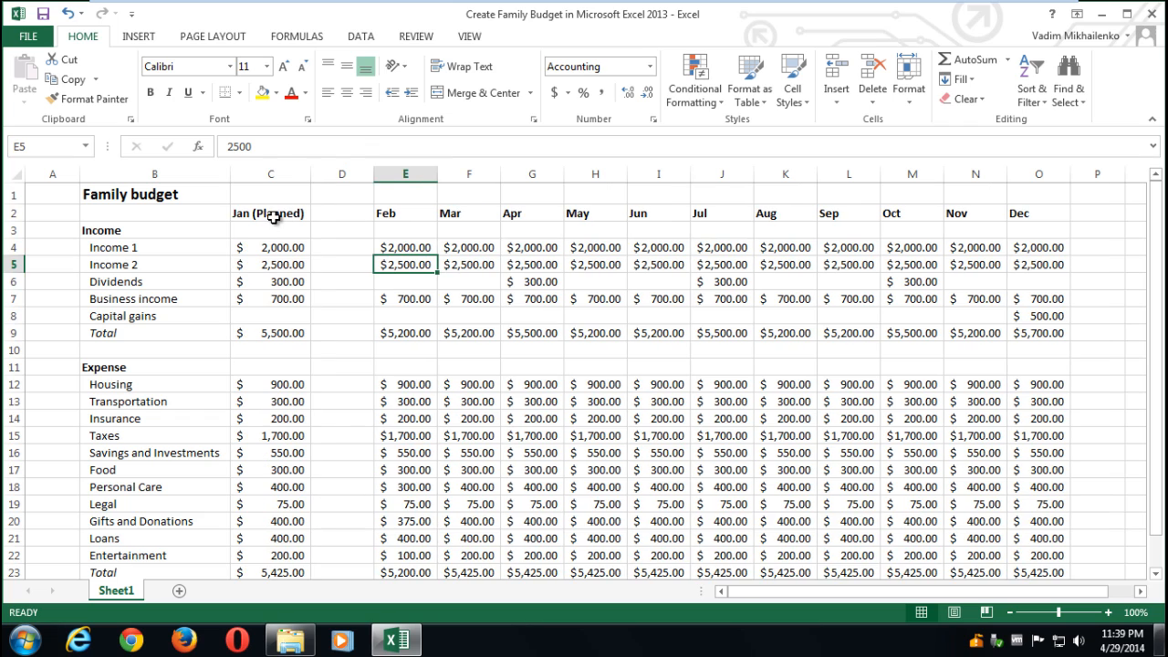
- Try a Jan (Actuals) header in D2 with a wider column, then undo it
click(271, 214)
key(ctrl+c)
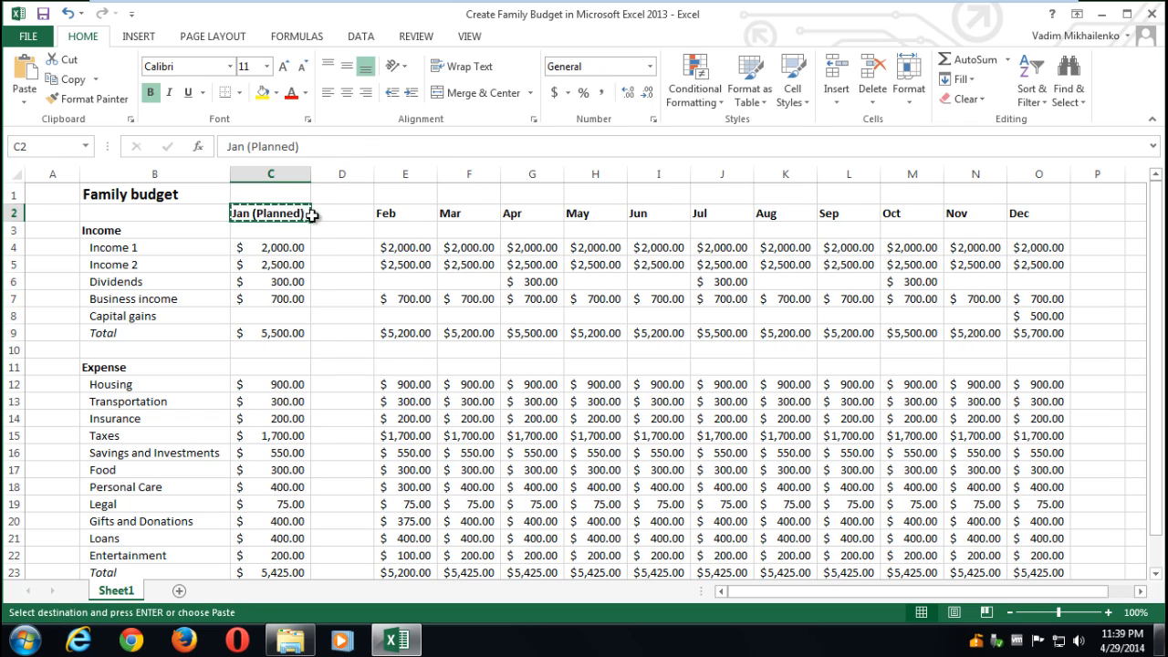
click(335, 215)
key(ctrl+v)
double_click(333, 214)
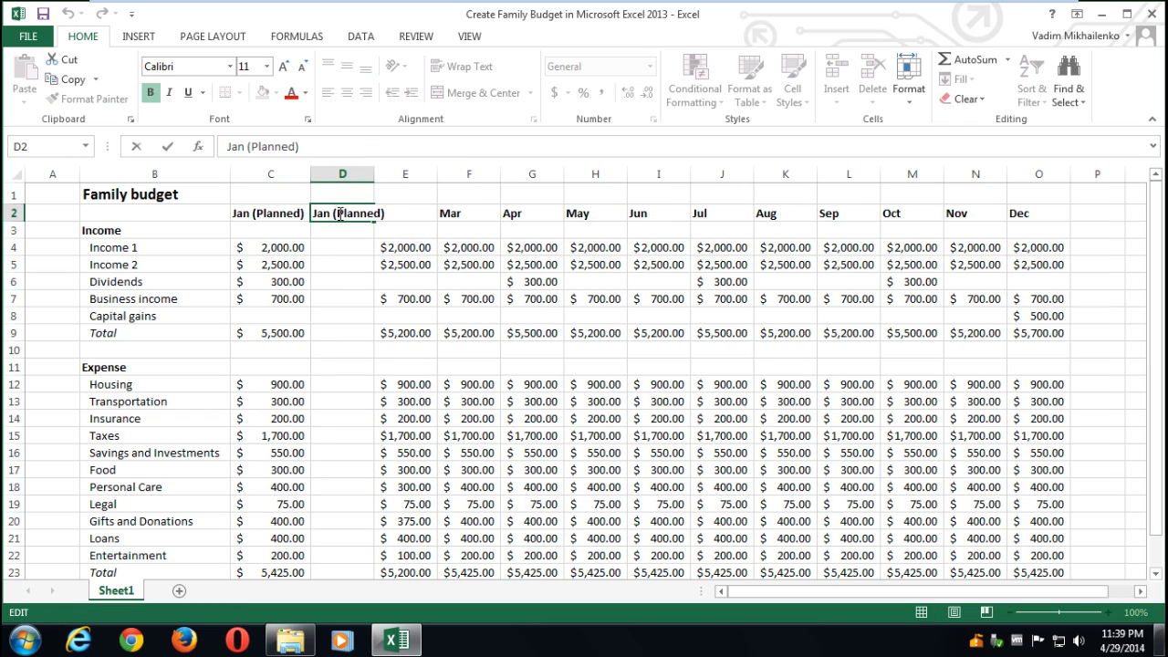
double_click(339, 214)
click(339, 213)
drag(339, 213, 387, 213)
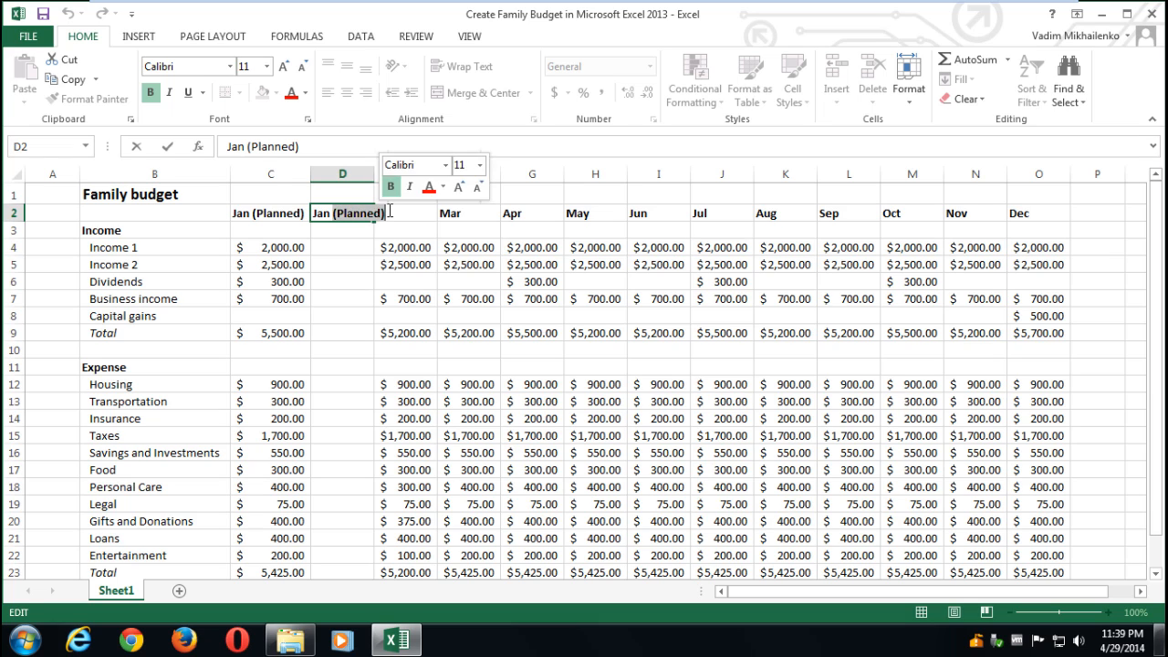
text(Actuals)
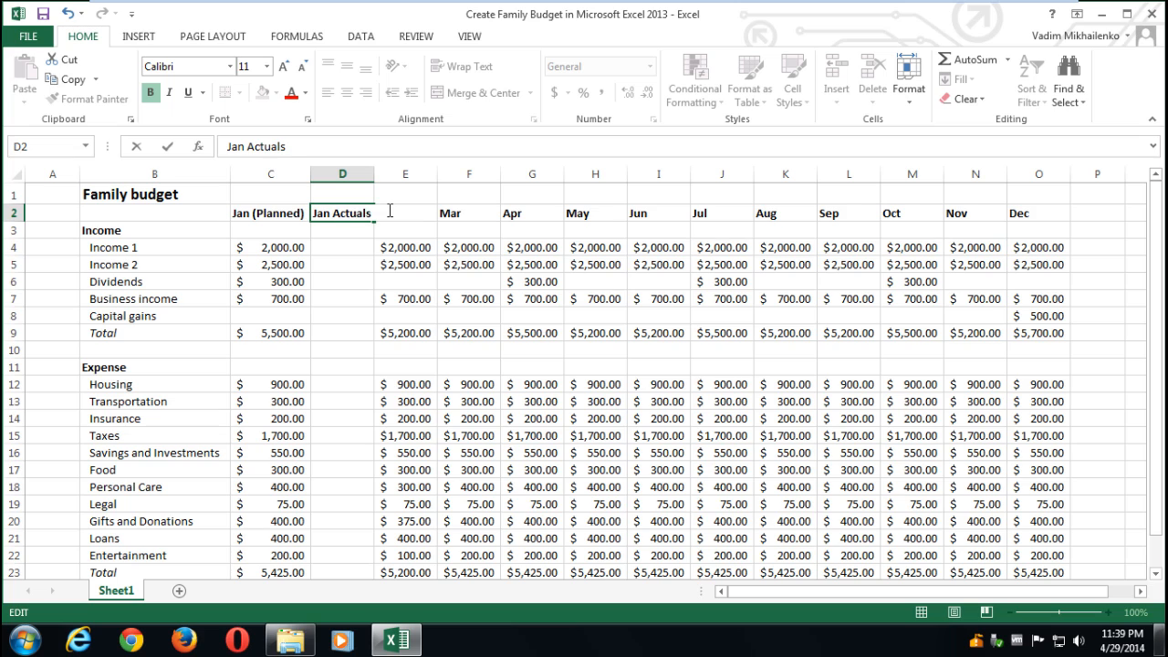
key(ctrl+Left)
text(())
key(BackSpace)
key(Right)
key(Right)
key(Right)
key(Right)
text())
click(361, 265)
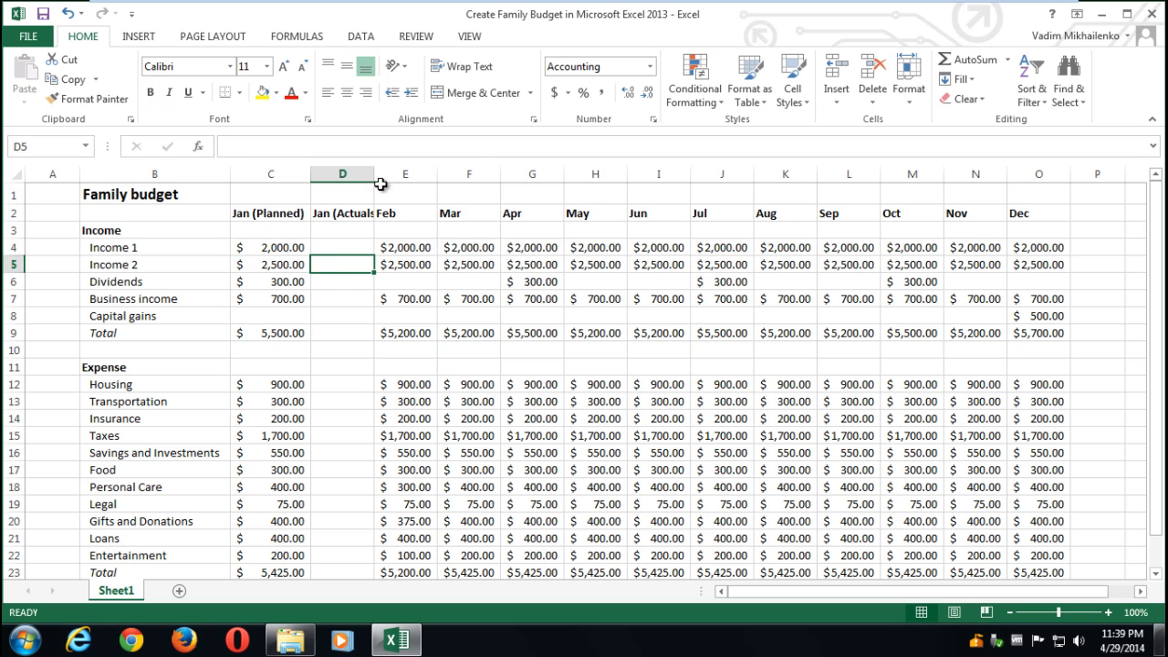
drag(374, 173, 390, 173)
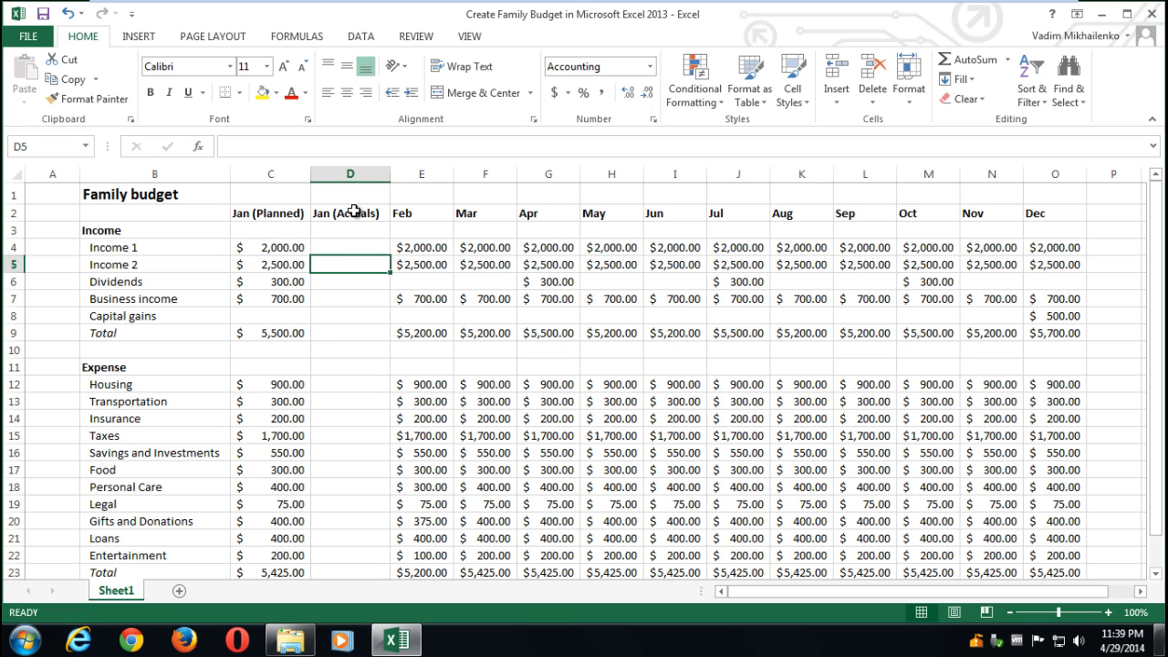
key(ctrl+z)
key(ctrl+z)
key(ctrl+z)
key(ctrl+z)
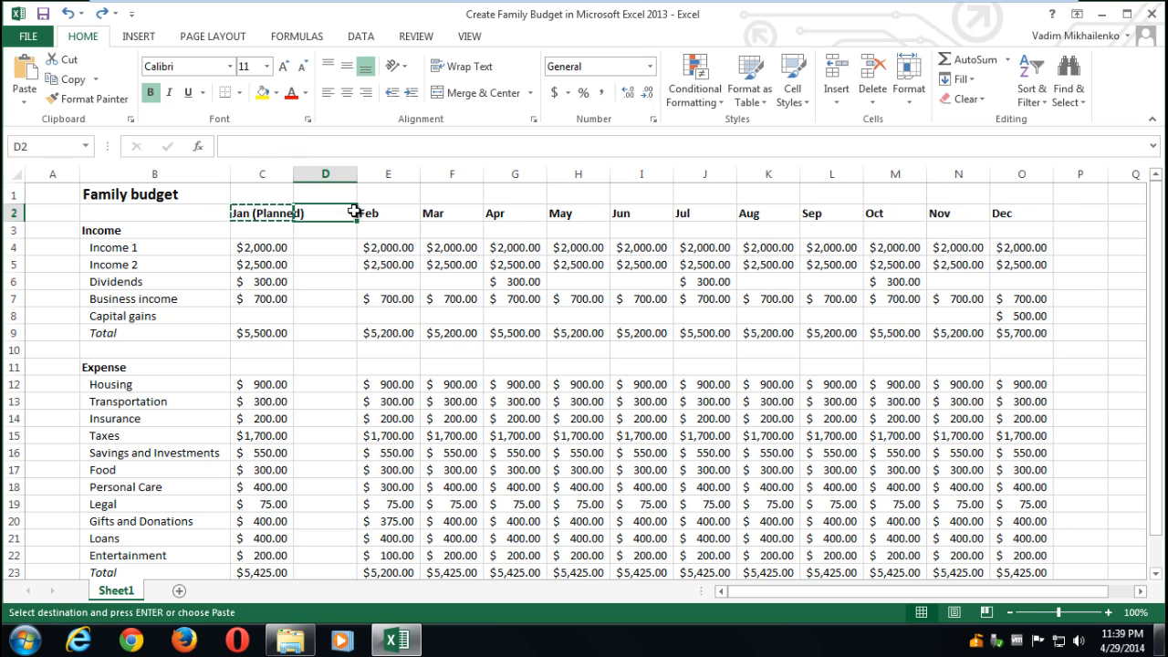
- Undo the Jan (Planned) label and the inserted empty column
click(68, 15)
click(68, 15)
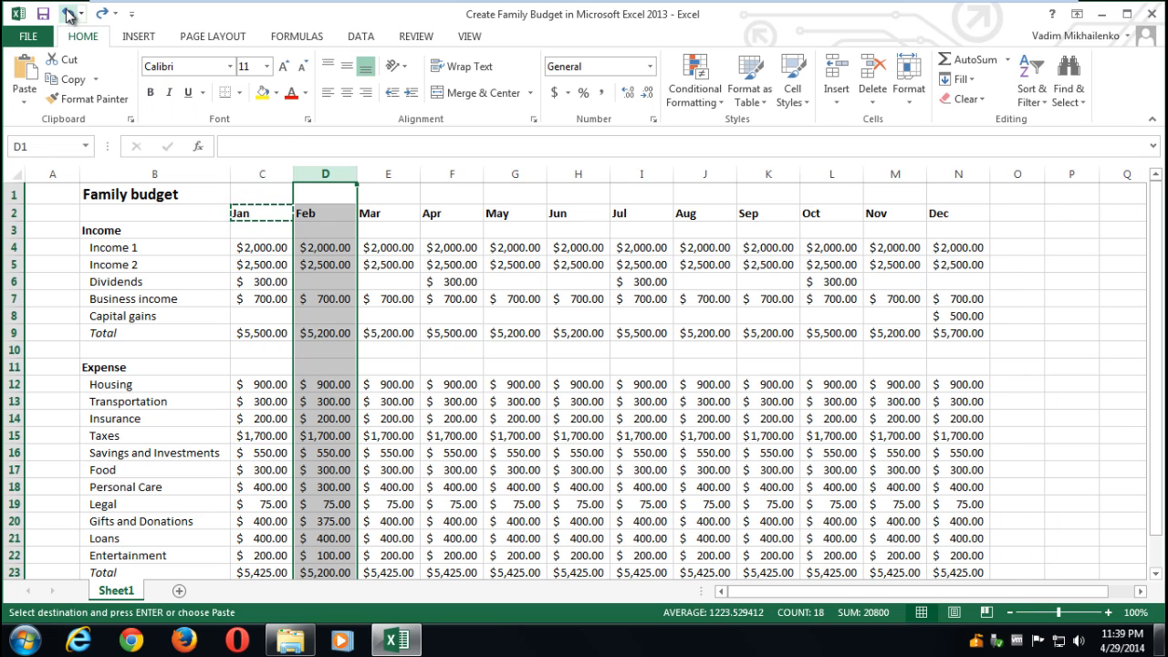
drag(1155, 317, 1155, 322)
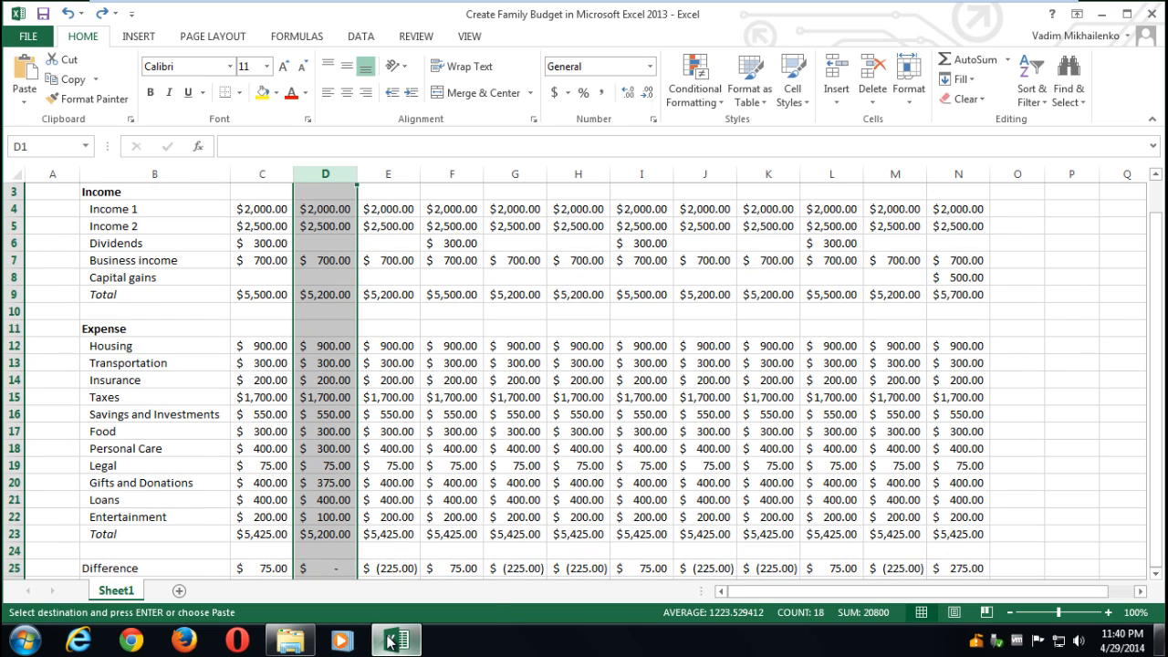
- Rename the sheet tab to Family Budget Planned
mouse_move(390, 642)
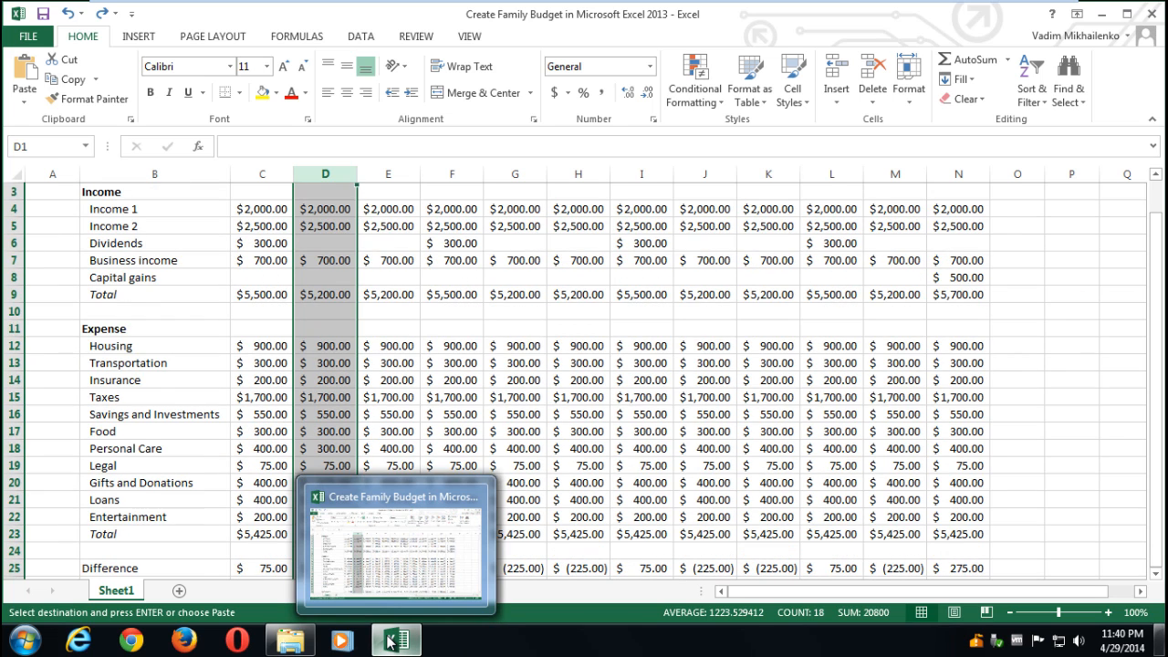
double_click(132, 591)
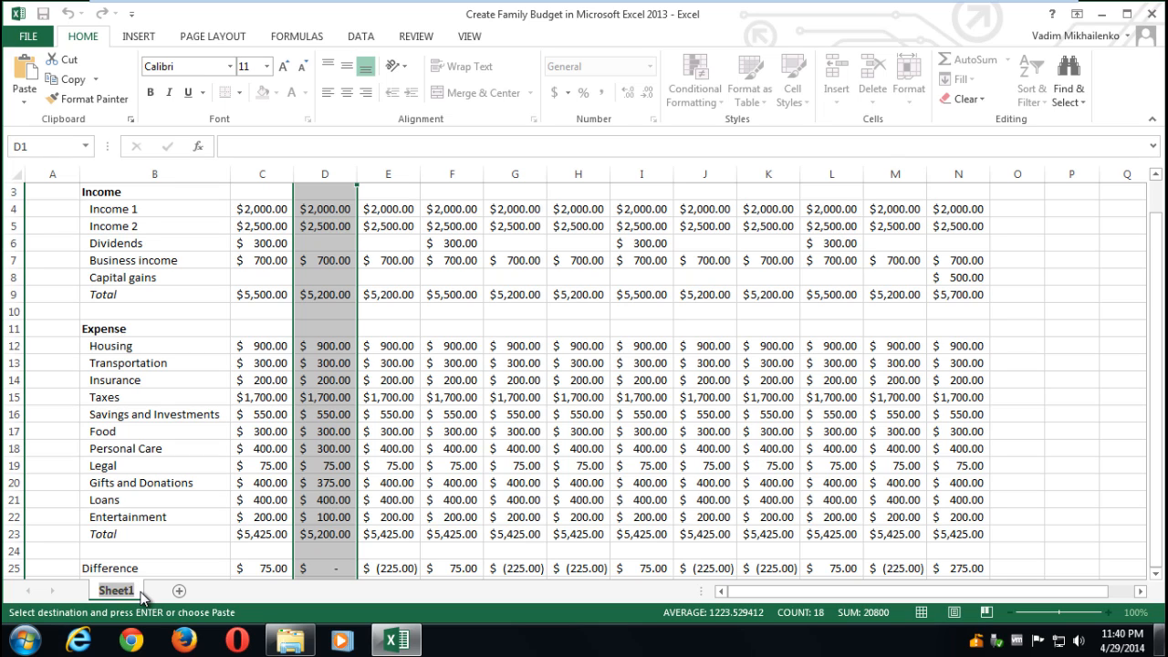
text(Family Budget )
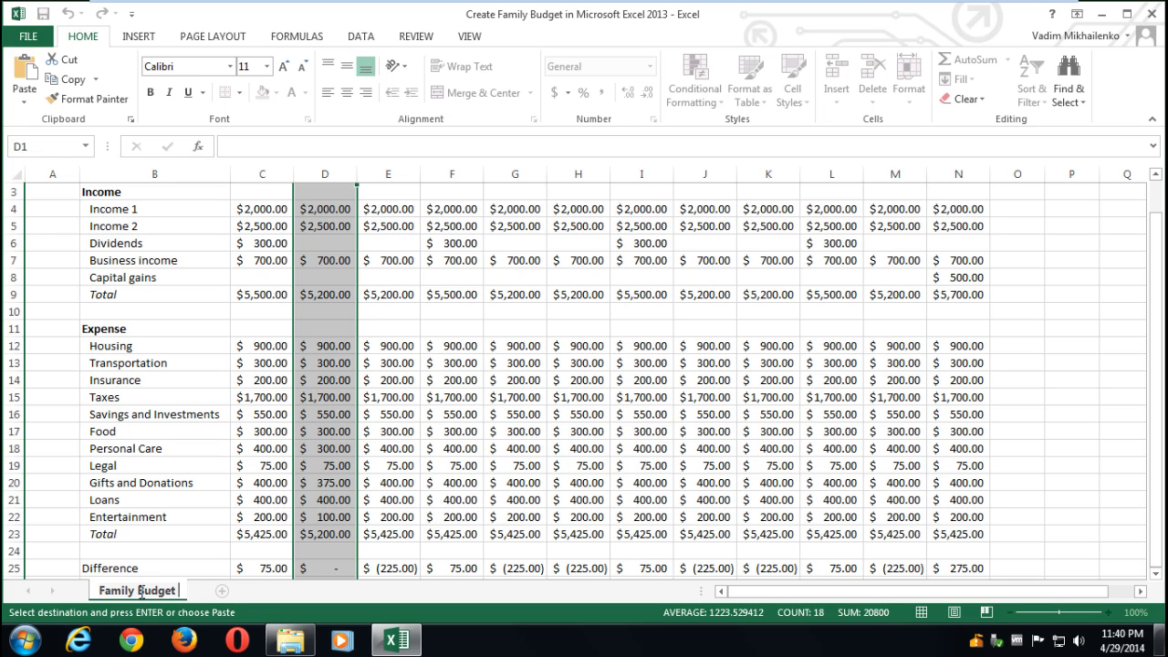
text(Planned)
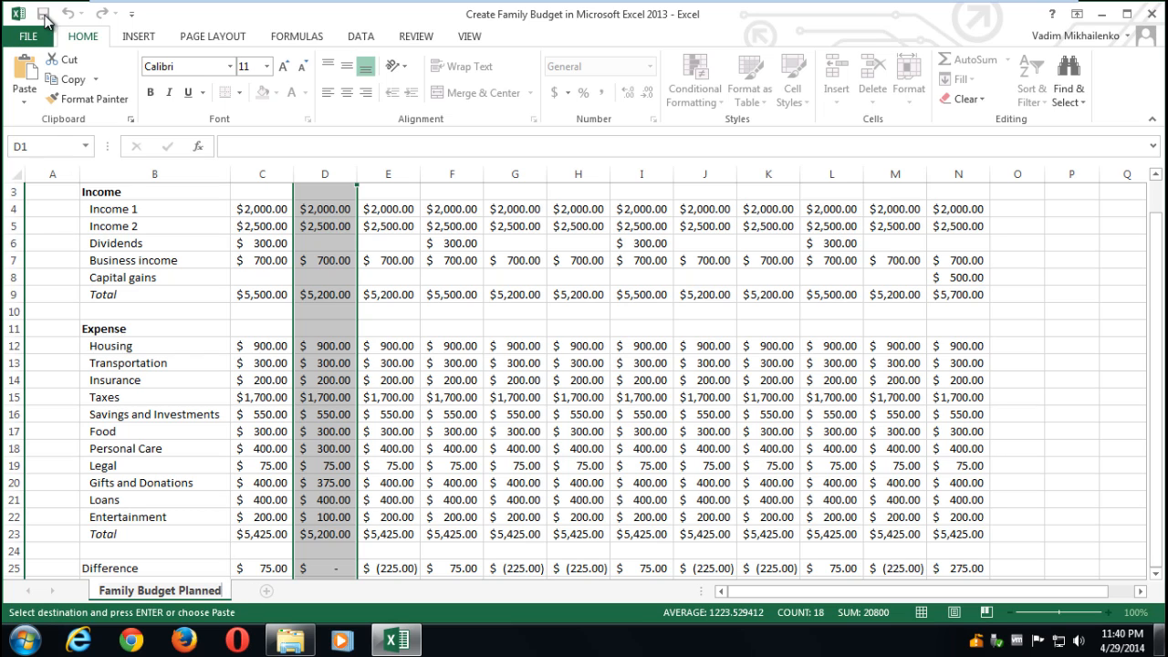
- Save the workbook and create a copy of the Family Budget Planned sheet
click(184, 518)
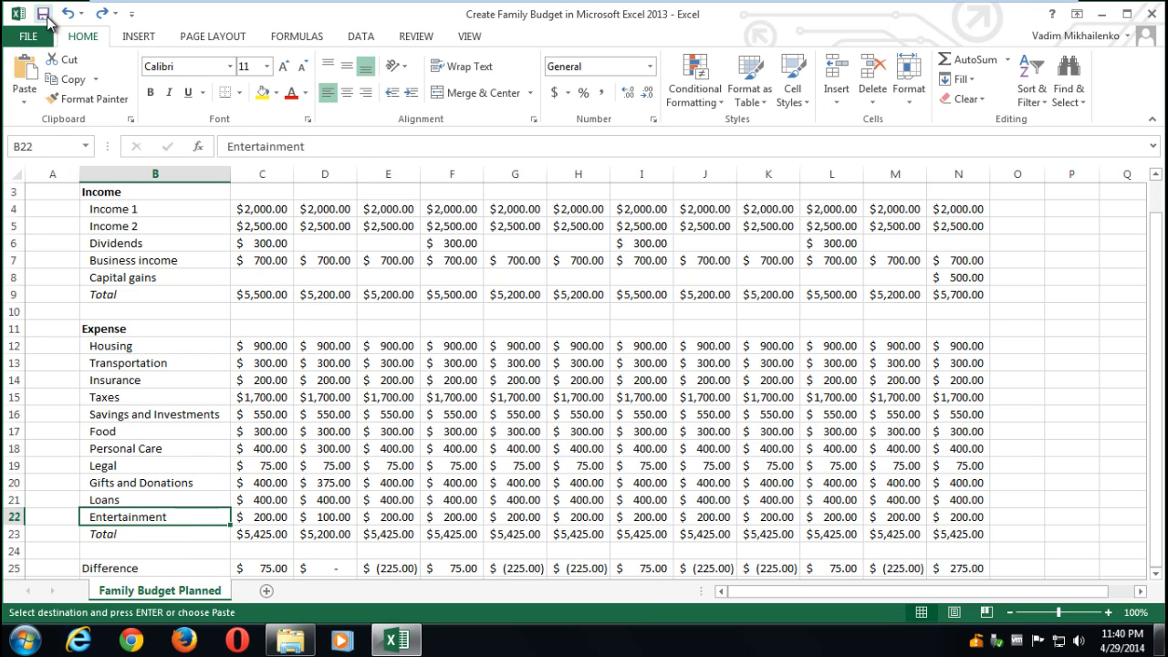
click(44, 15)
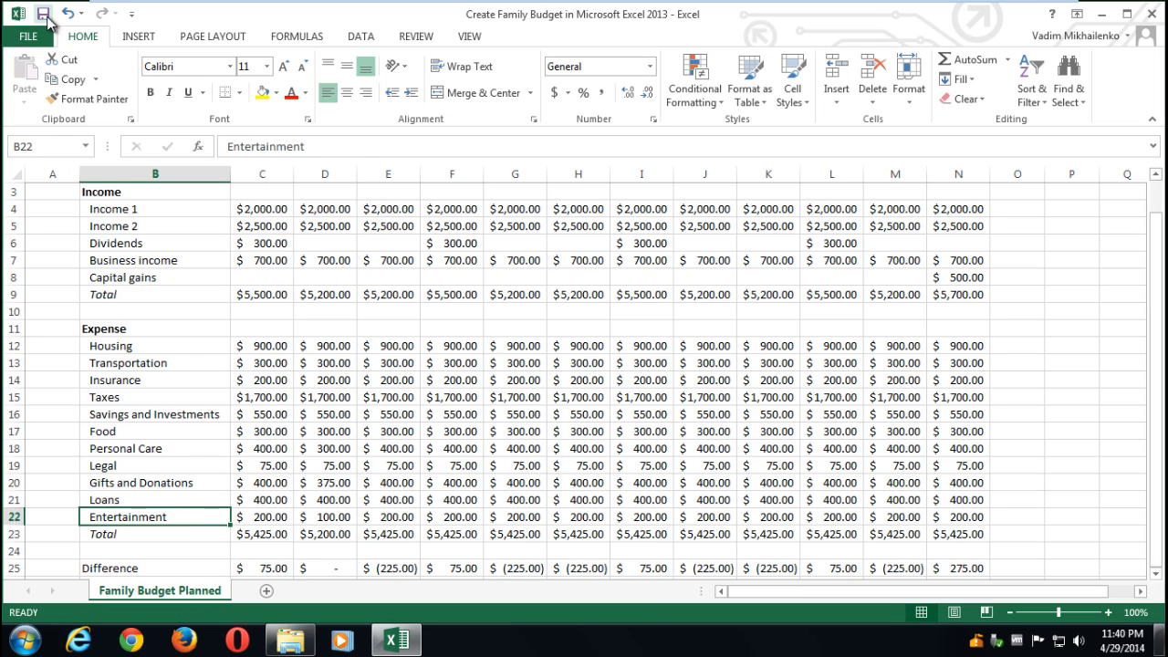
right_click(209, 597)
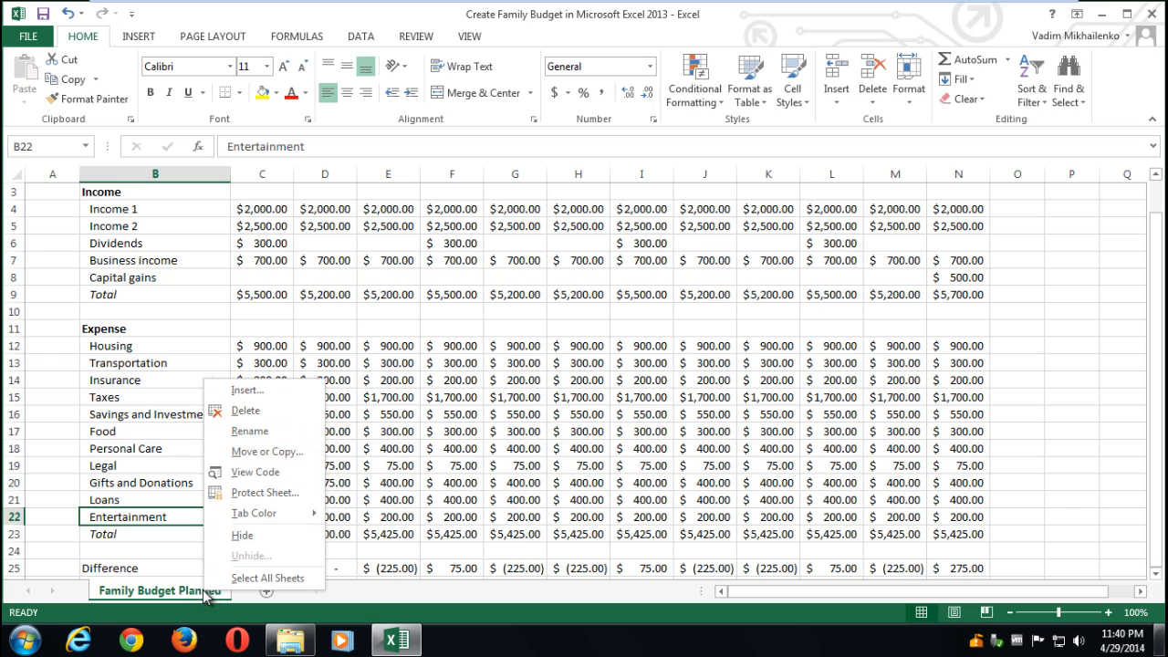
click(250, 451)
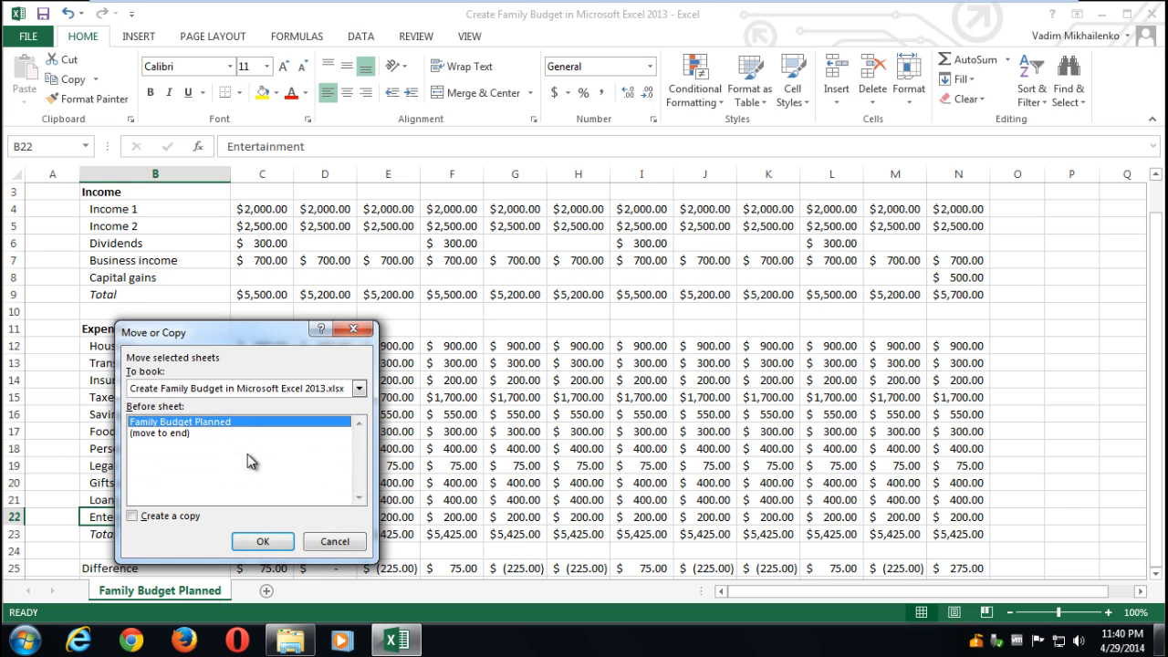
click(133, 517)
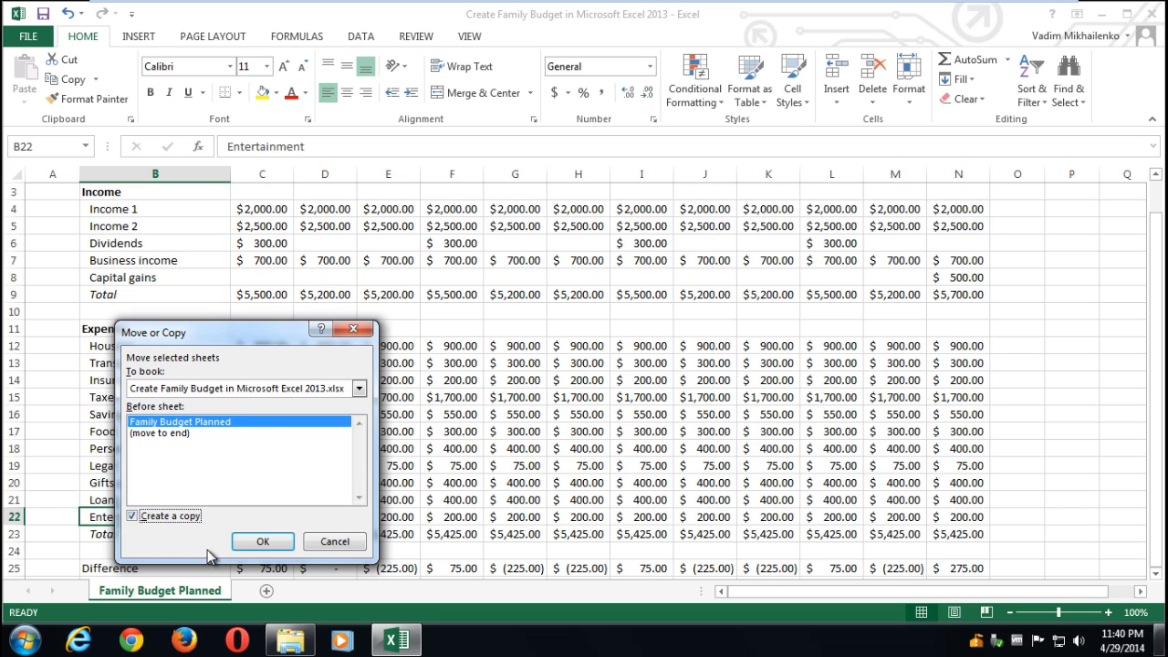
click(260, 542)
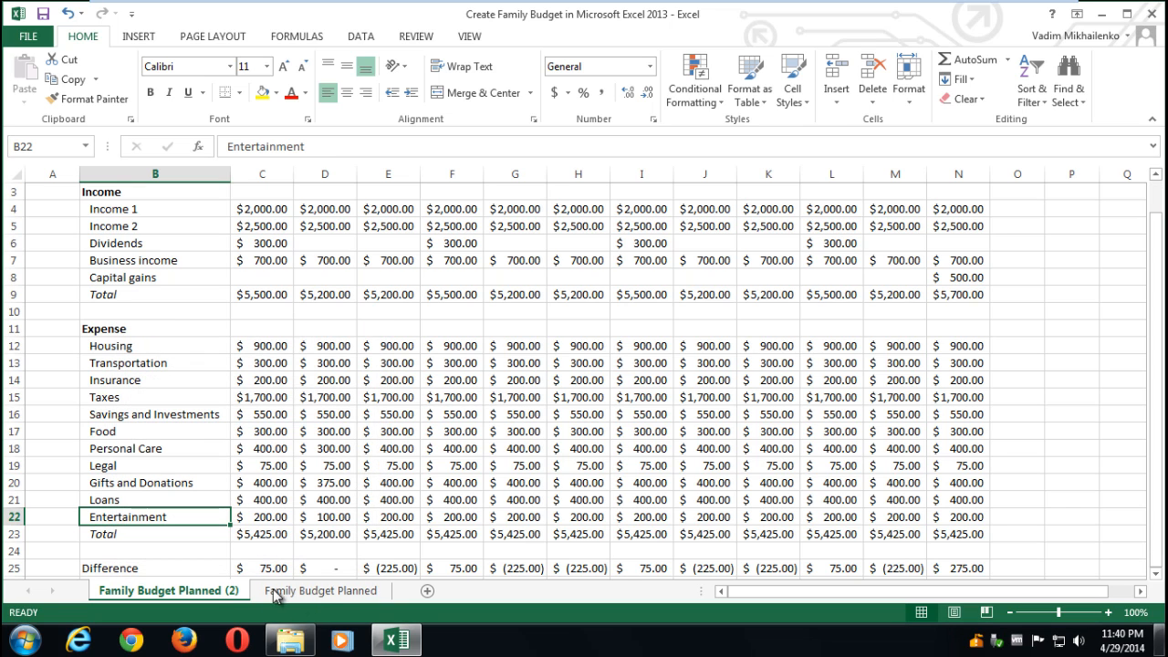
- Rename the copied sheet to Family Budget Actuals and select its budget rows from Income down
double_click(224, 591)
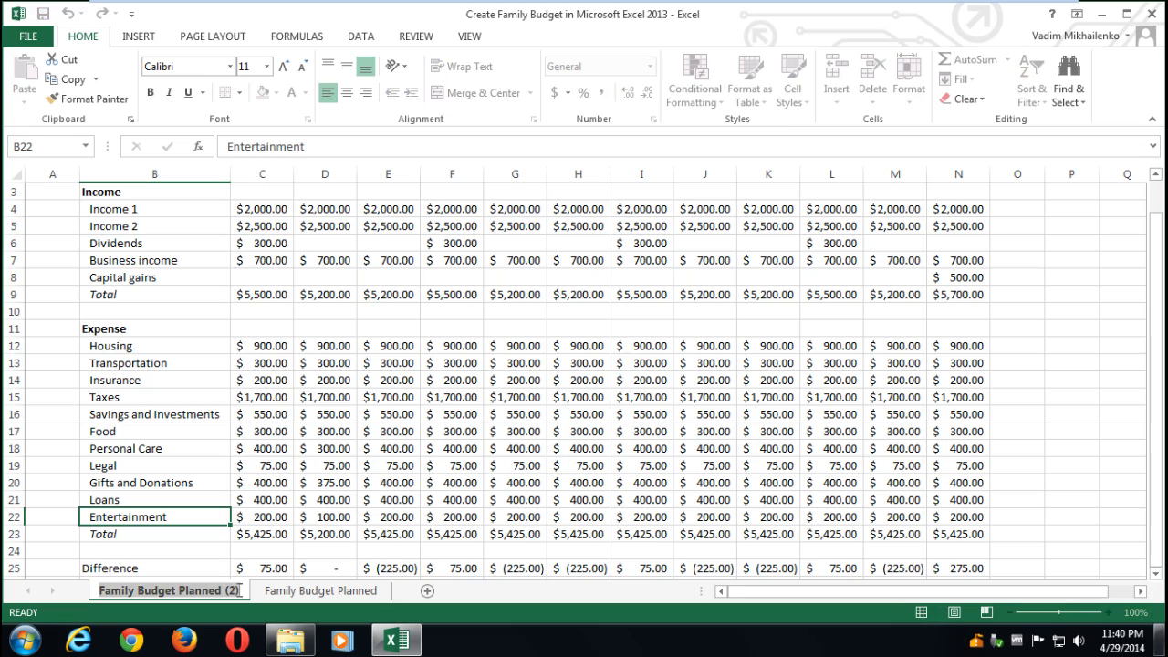
drag(239, 591, 178, 591)
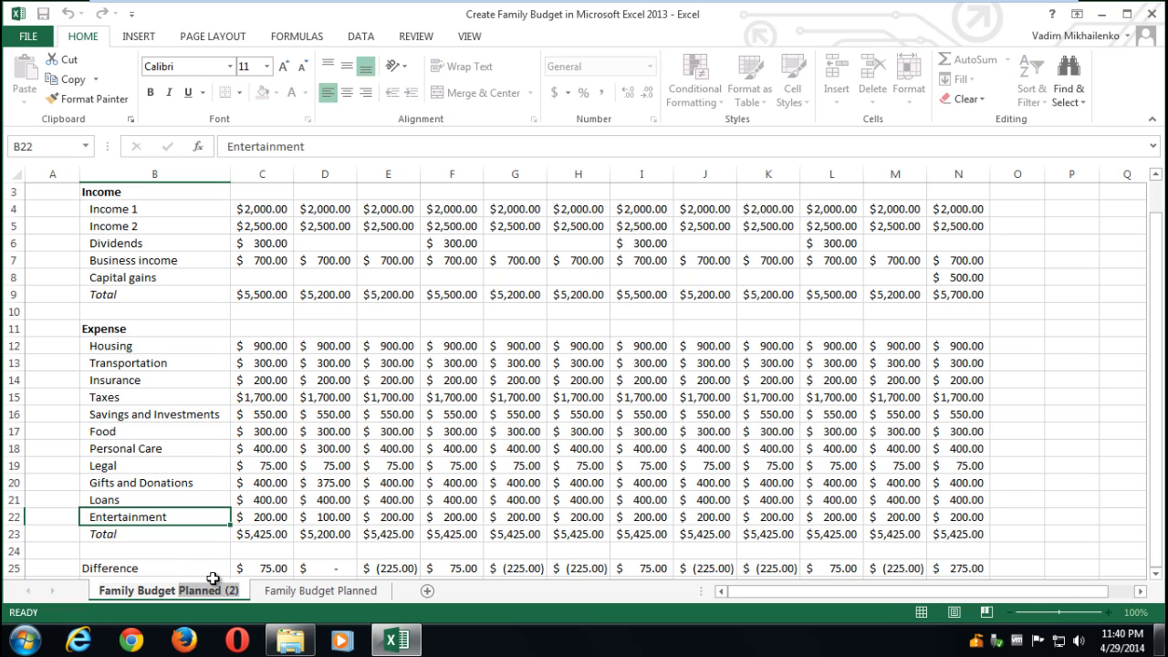
text(Actuals)
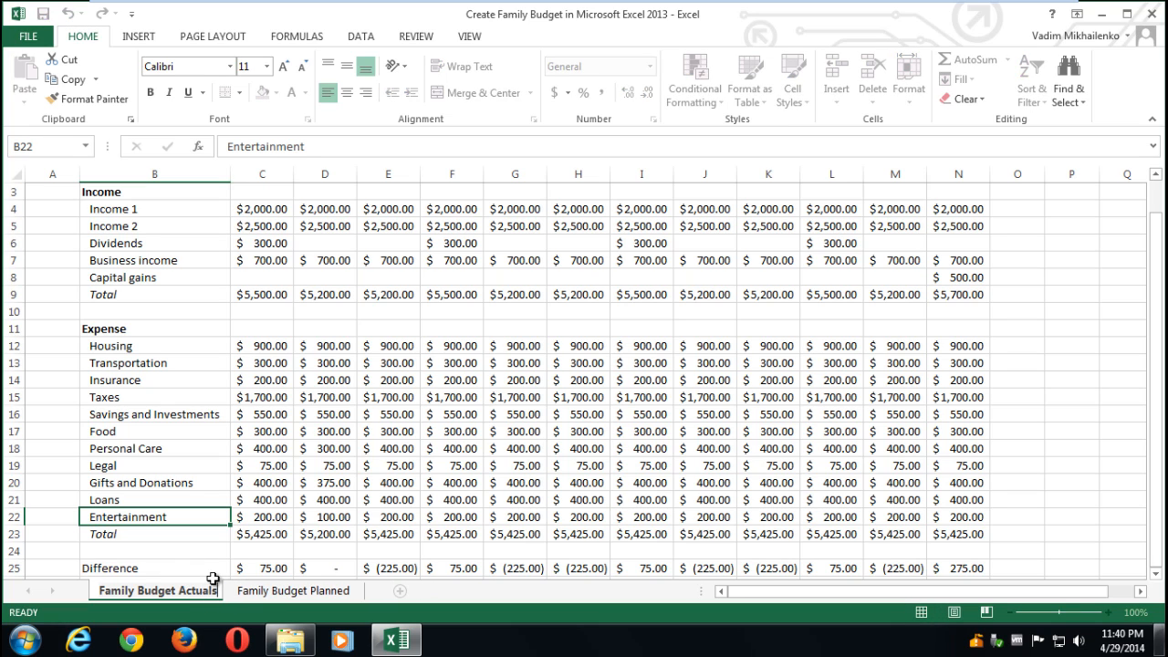
click(265, 591)
click(201, 591)
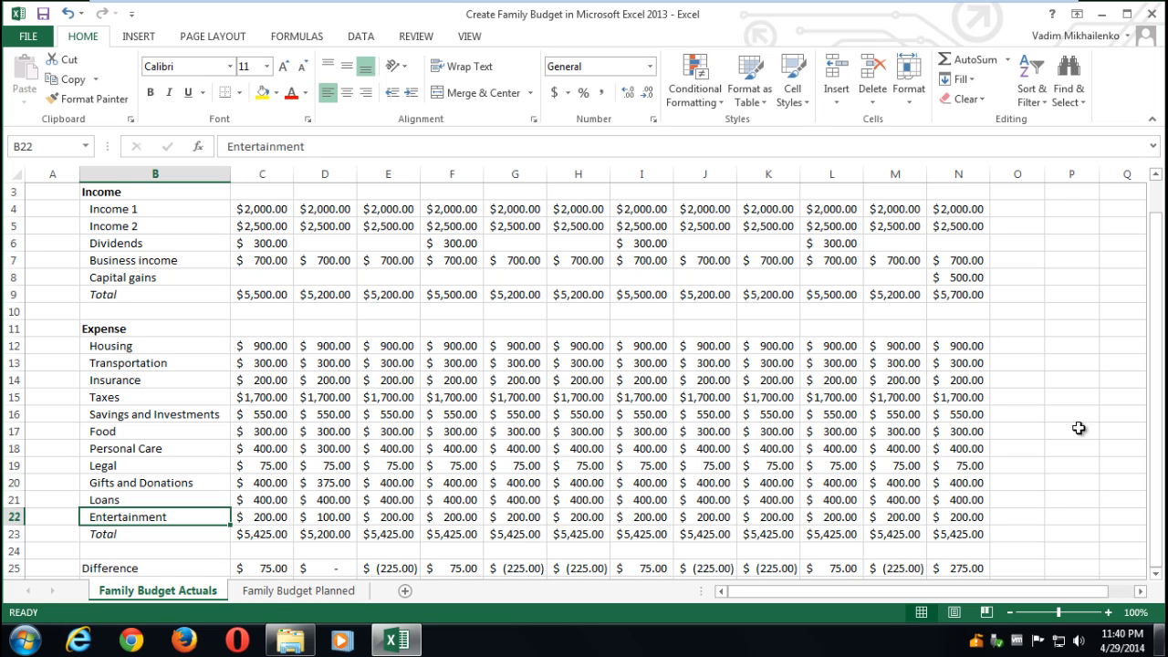
drag(1159, 398, 1140, 319)
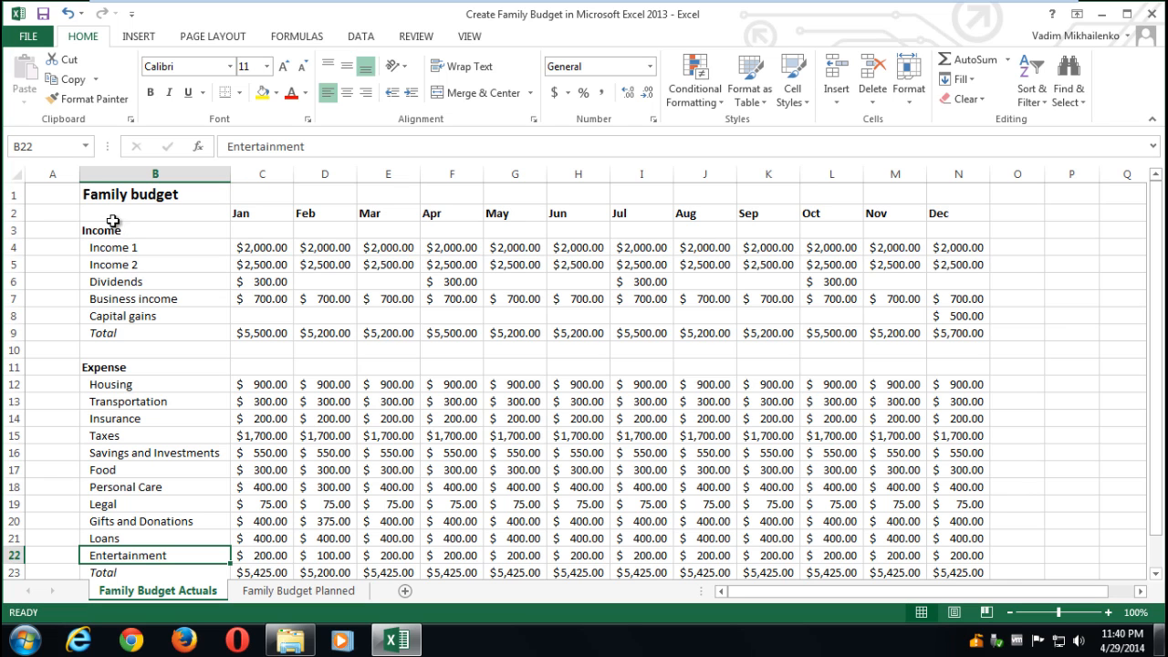
drag(110, 228, 974, 544)
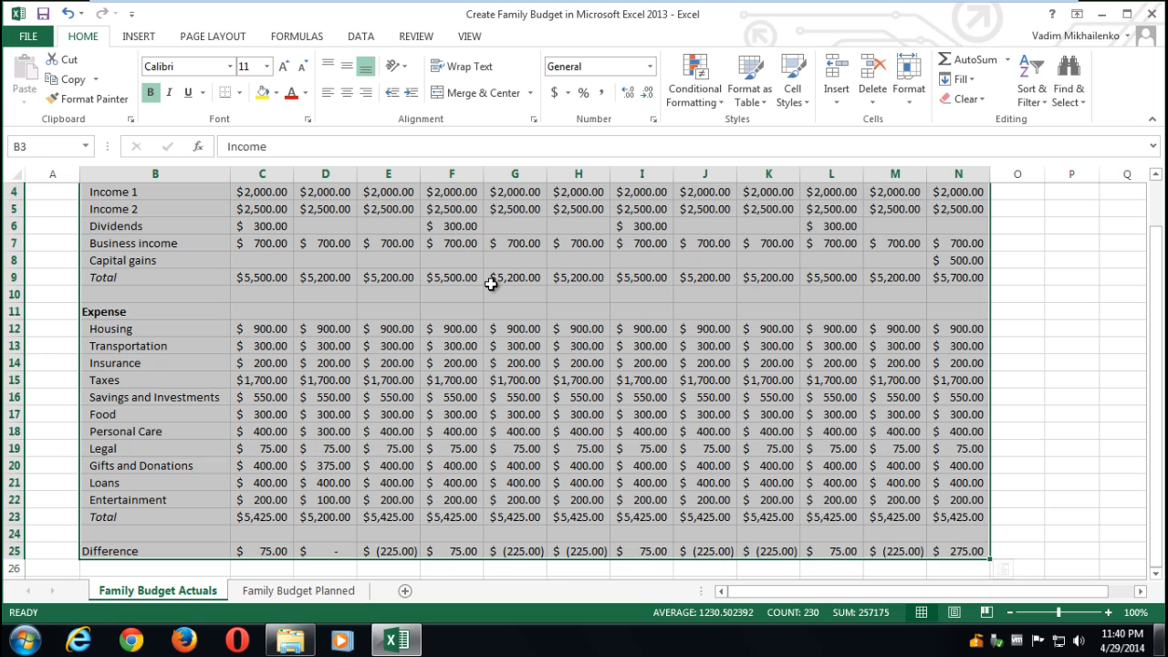
- Fill the selected Actuals budget cells B3:N25 pale gold
click(275, 93)
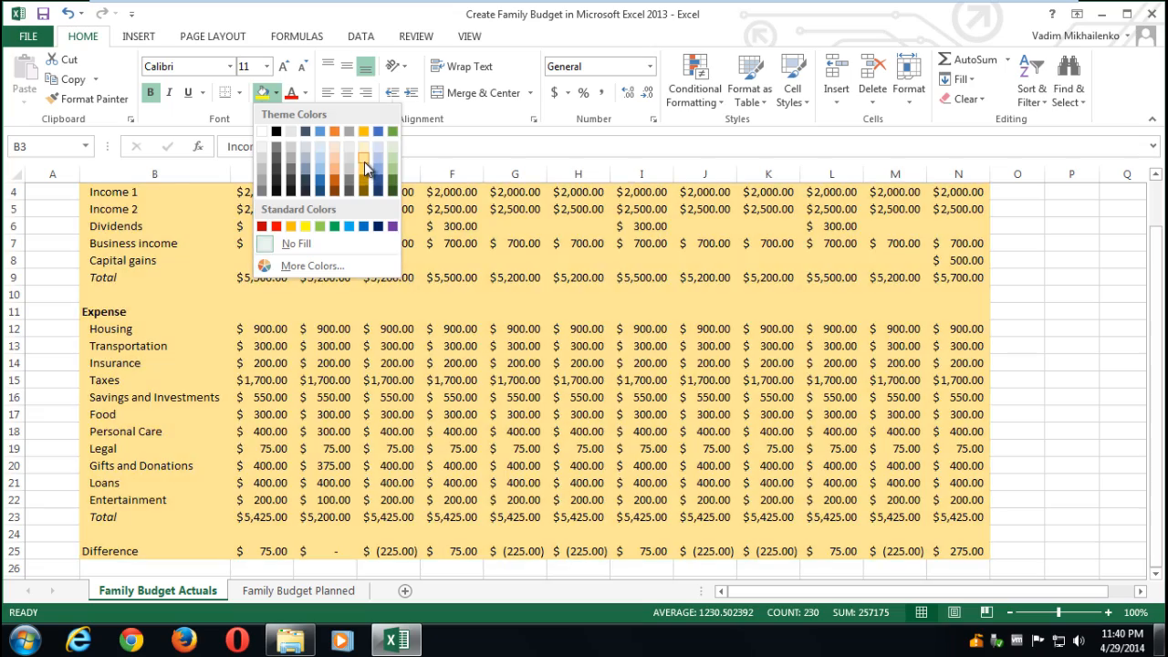
click(363, 157)
scroll(329, 411, up, 1)
- Switch to the Family Budget Planned sheet, zooming to 90% and back to 100%
click(318, 593)
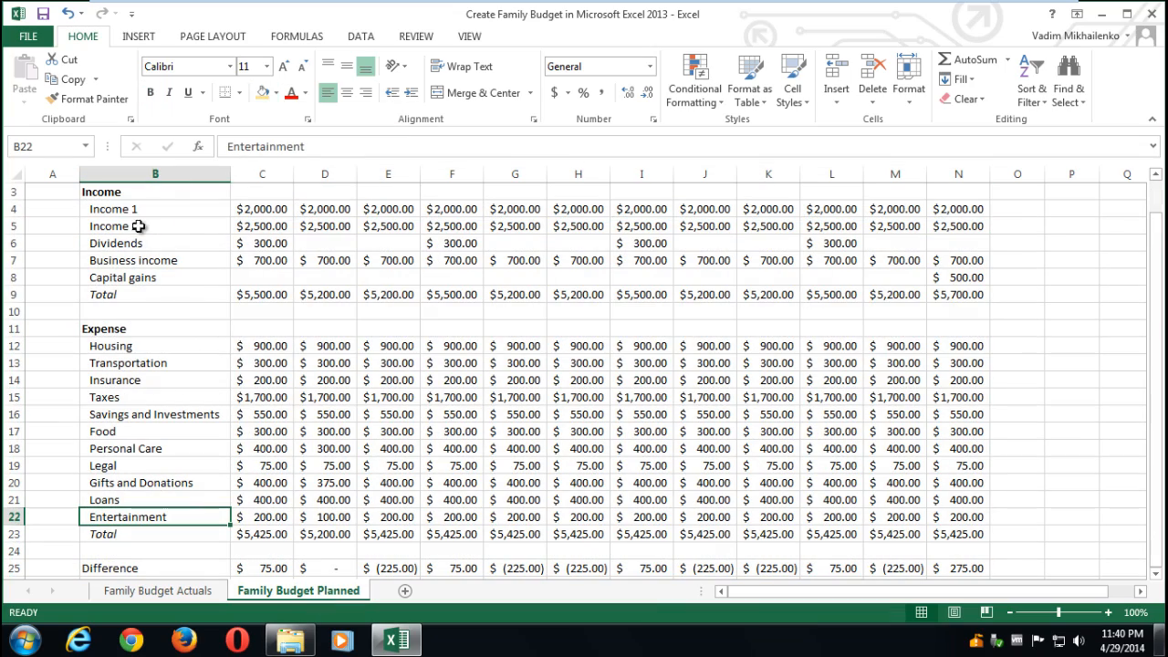
drag(1157, 253, 1157, 239)
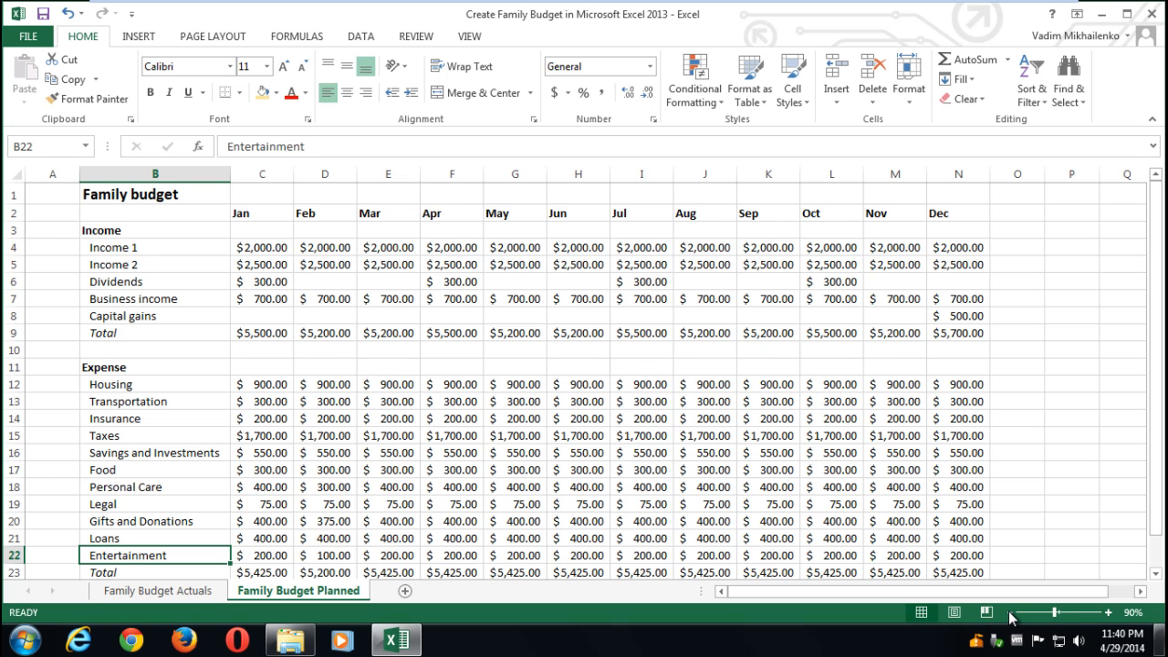
click(1009, 612)
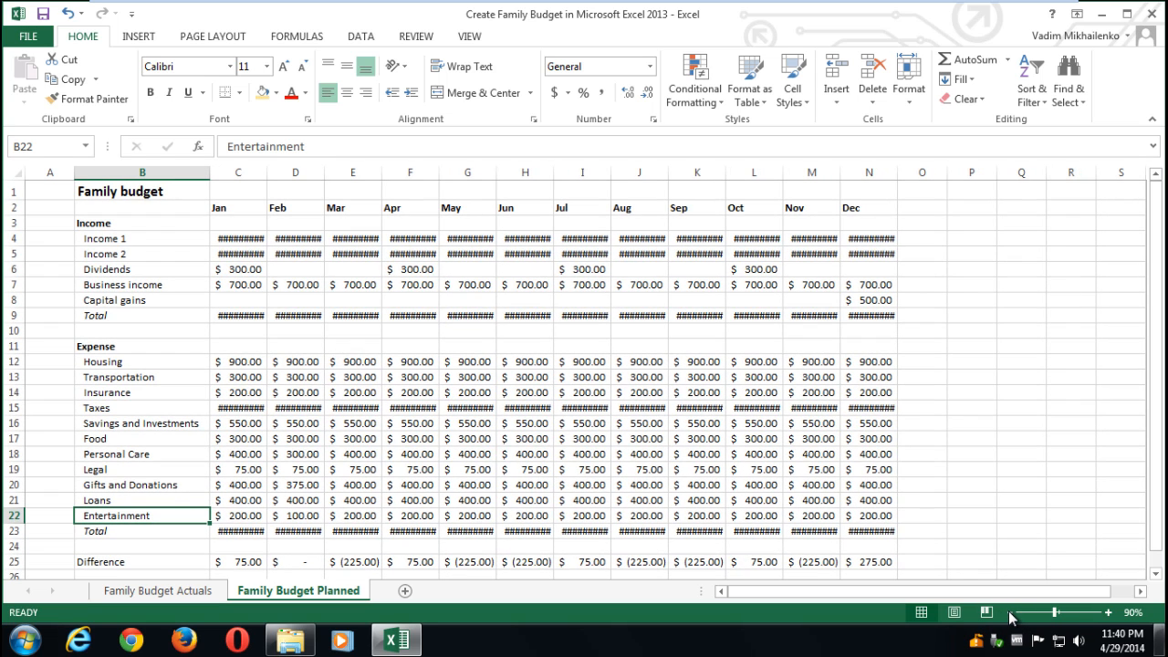
click(1111, 613)
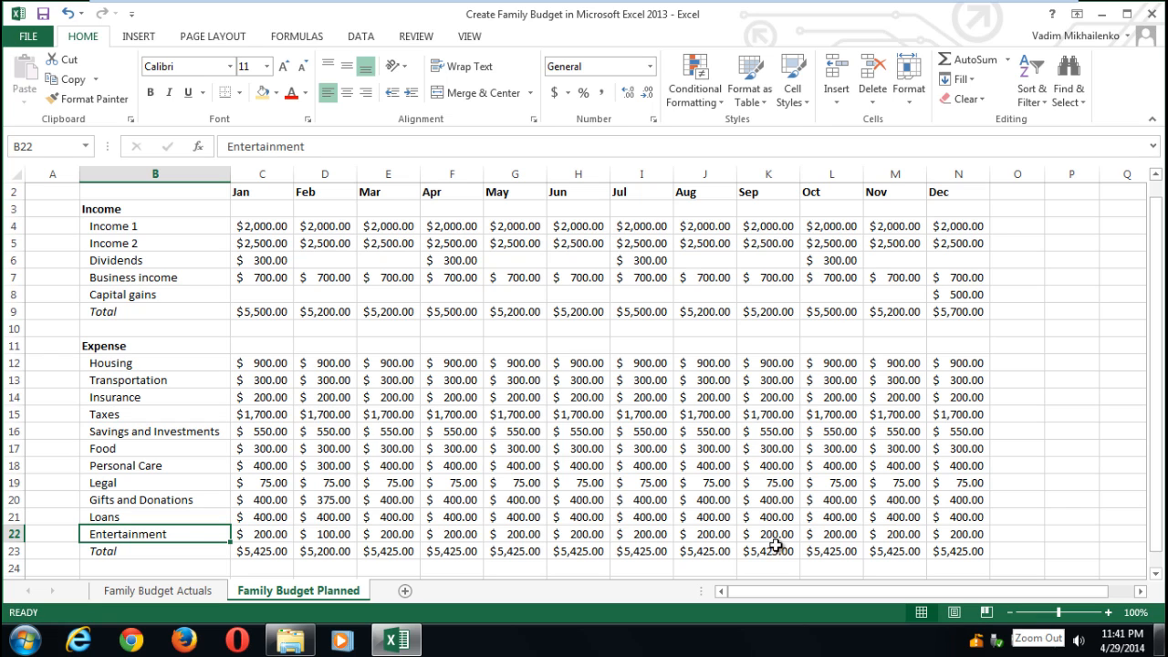
mouse_move(119, 210)
mouse_down()
mouse_move(511, 232)
mouse_move(908, 429)
mouse_move(951, 550)
mouse_up()
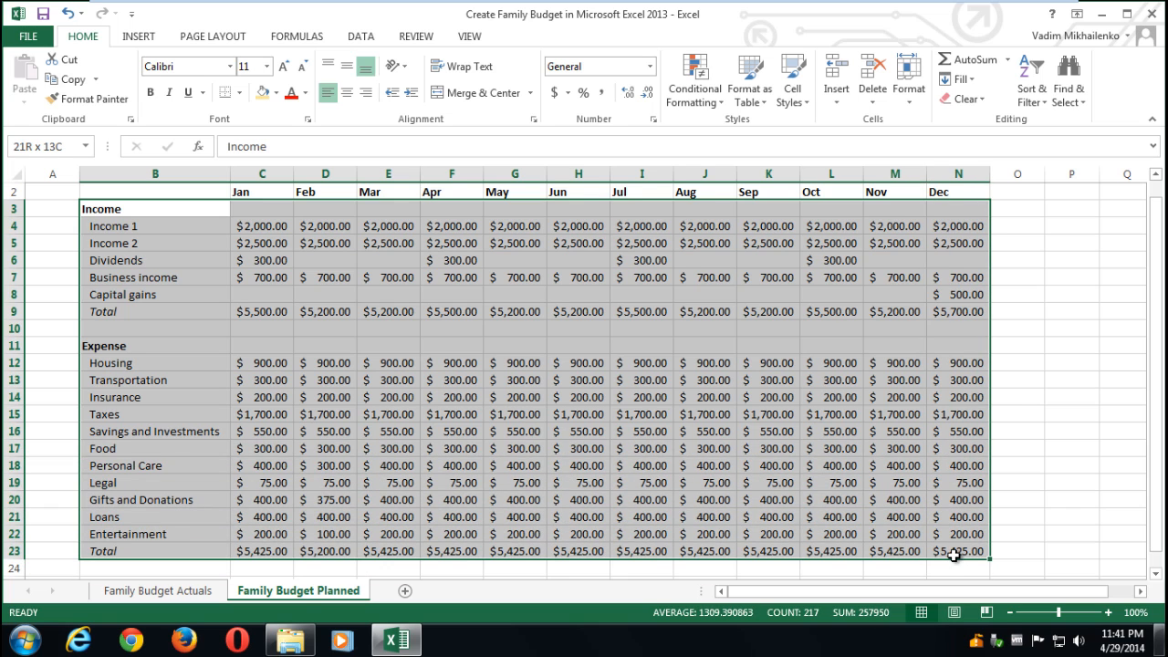
click(275, 92)
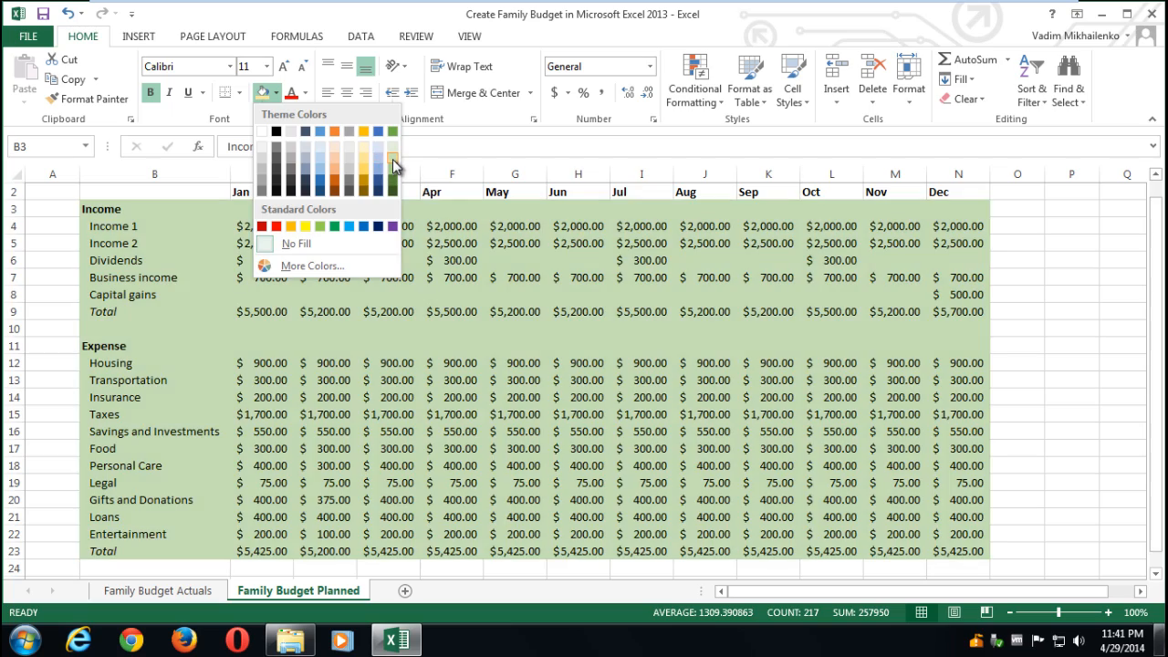
click(394, 162)
click(190, 593)
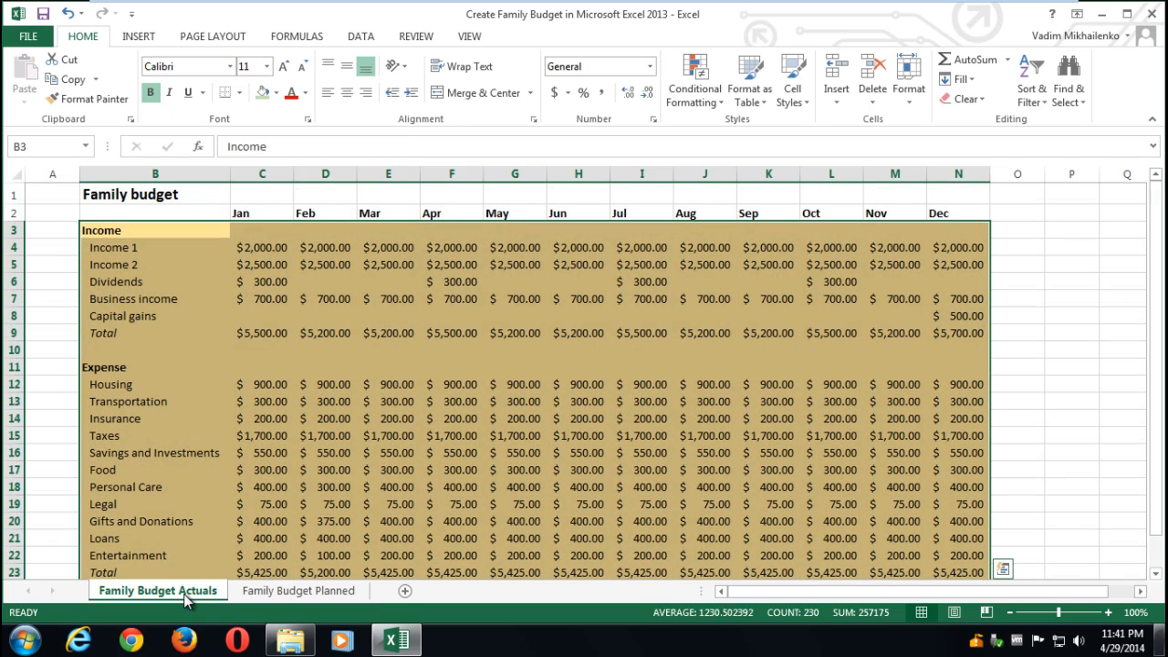
click(170, 316)
click(284, 593)
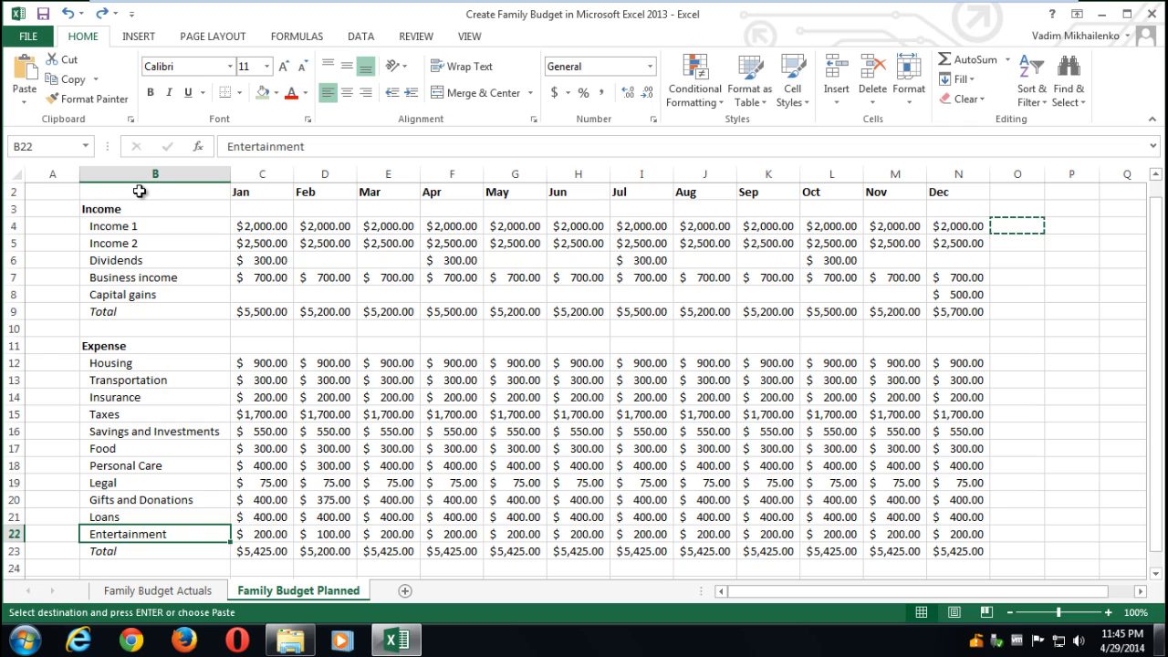
- Apply the Output cell style to the Planned sheet's range B2:N25
drag(138, 191, 961, 460)
drag(1147, 362, 1146, 221)
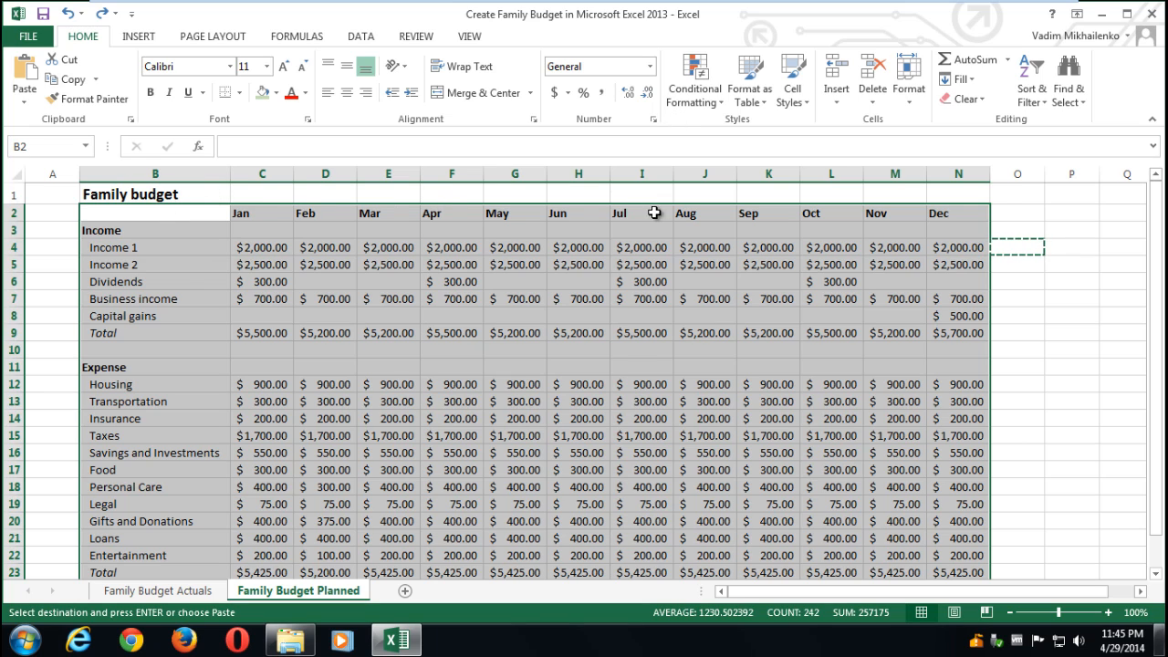
click(806, 101)
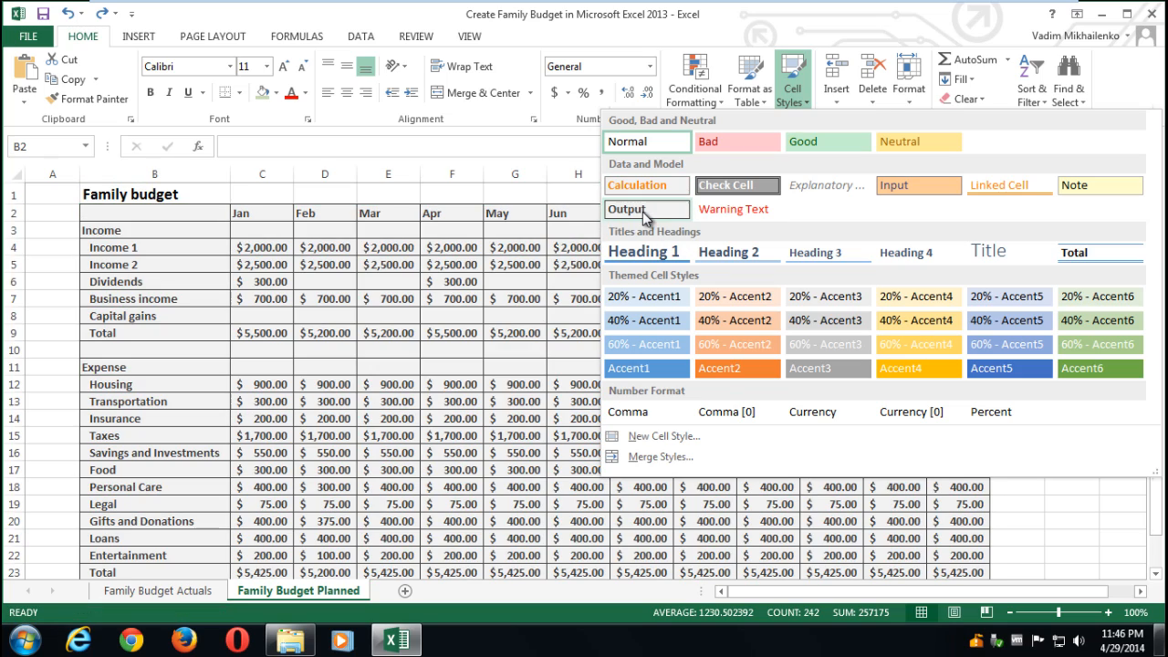
click(642, 212)
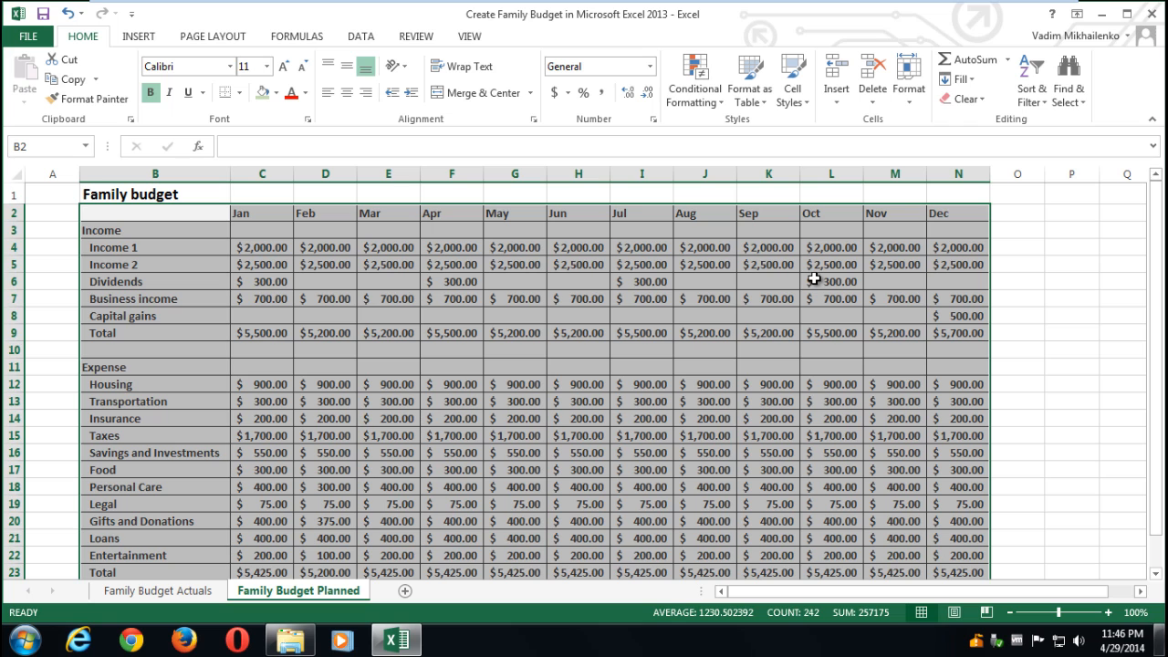
click(767, 104)
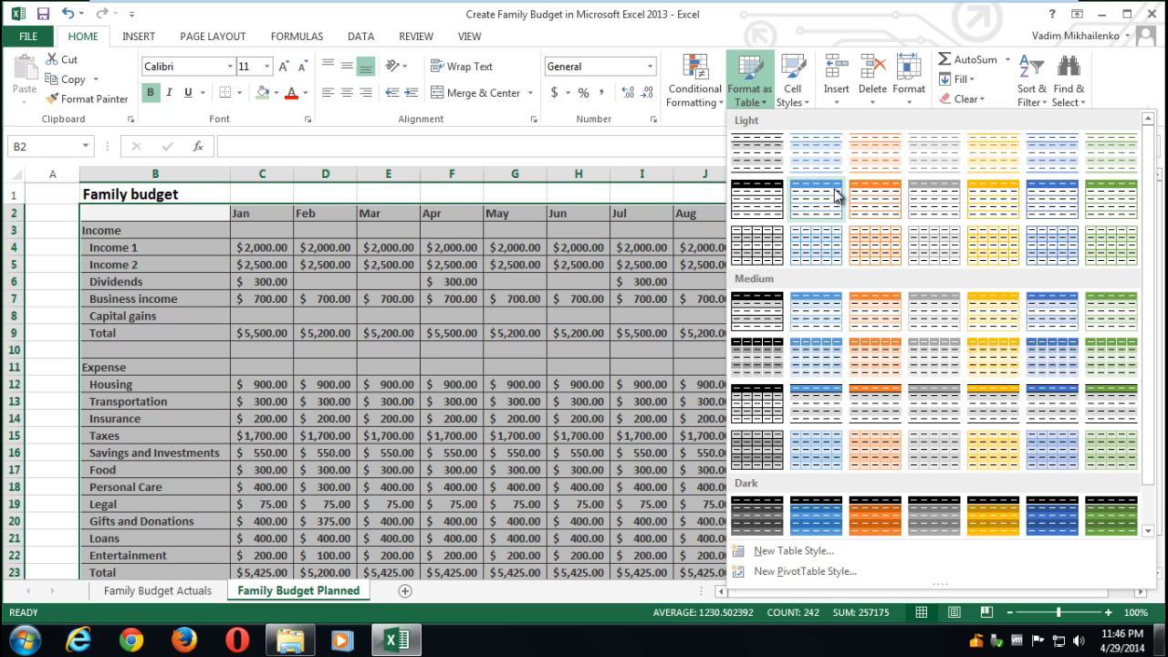
click(880, 199)
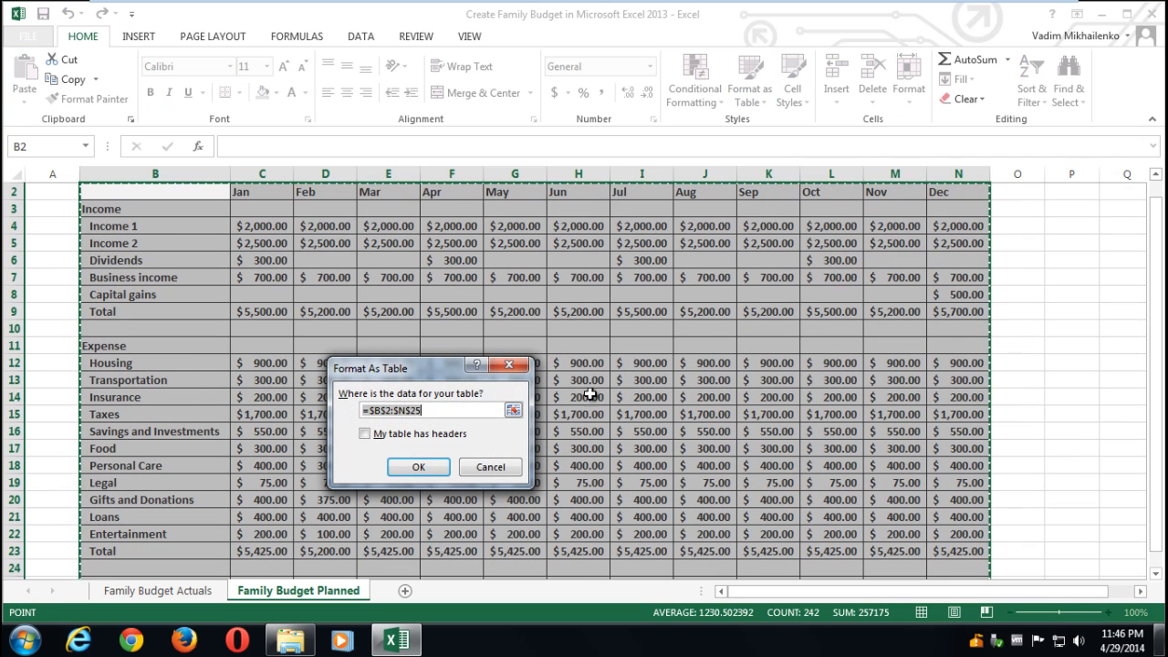
click(382, 435)
click(419, 467)
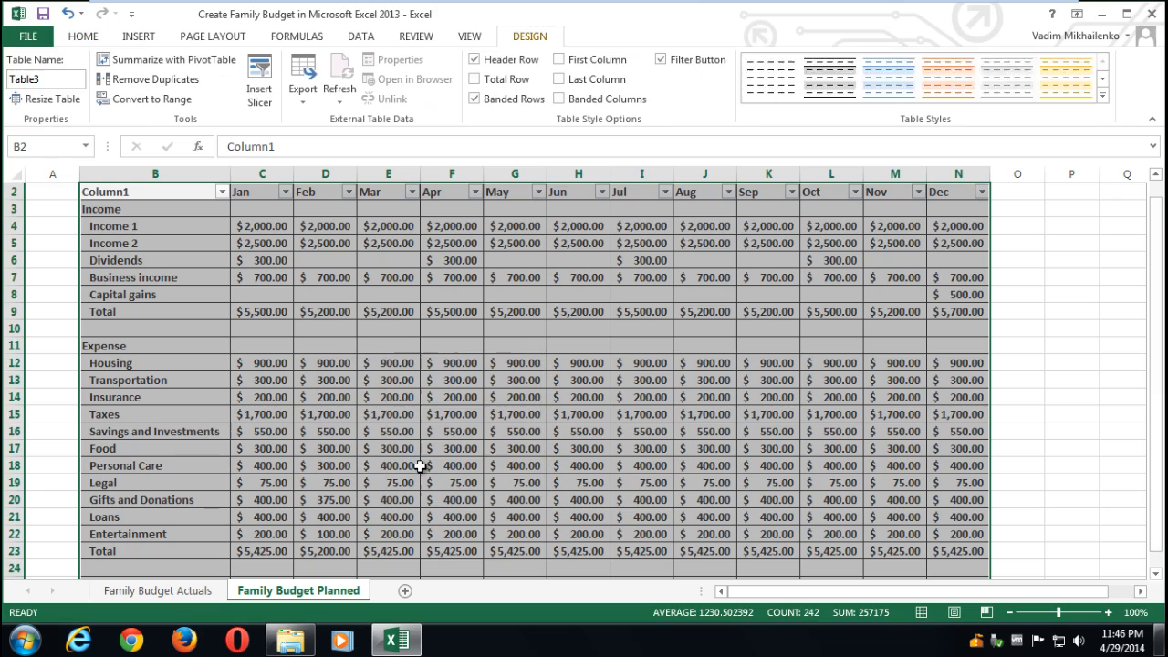
drag(1161, 268, 1160, 260)
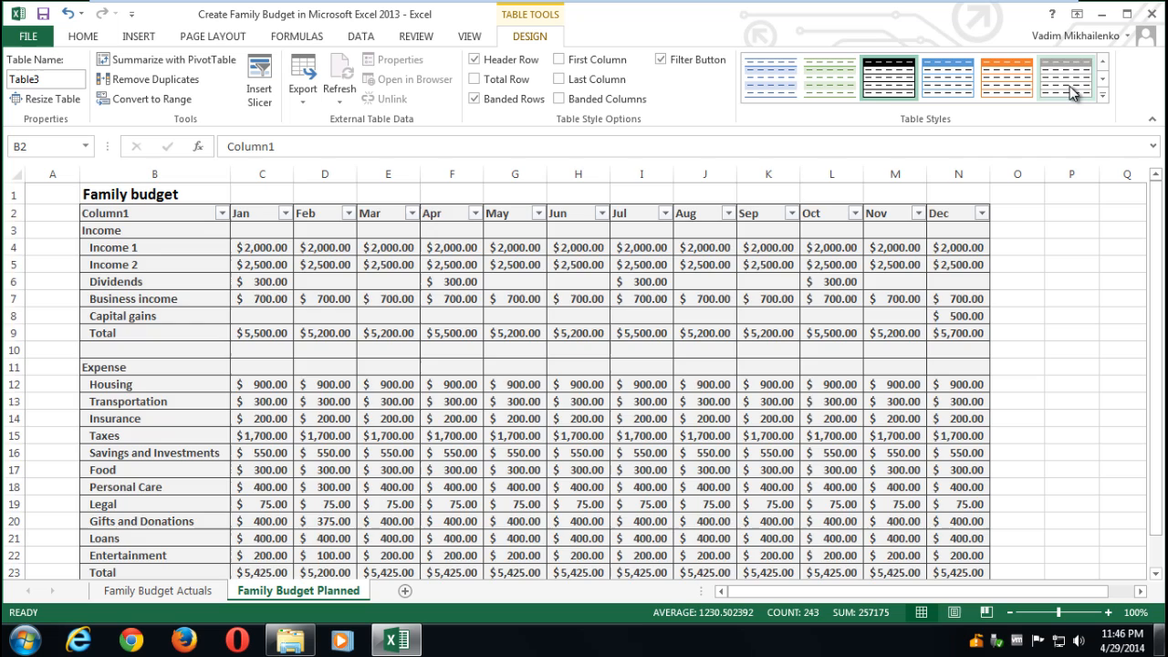
click(1069, 86)
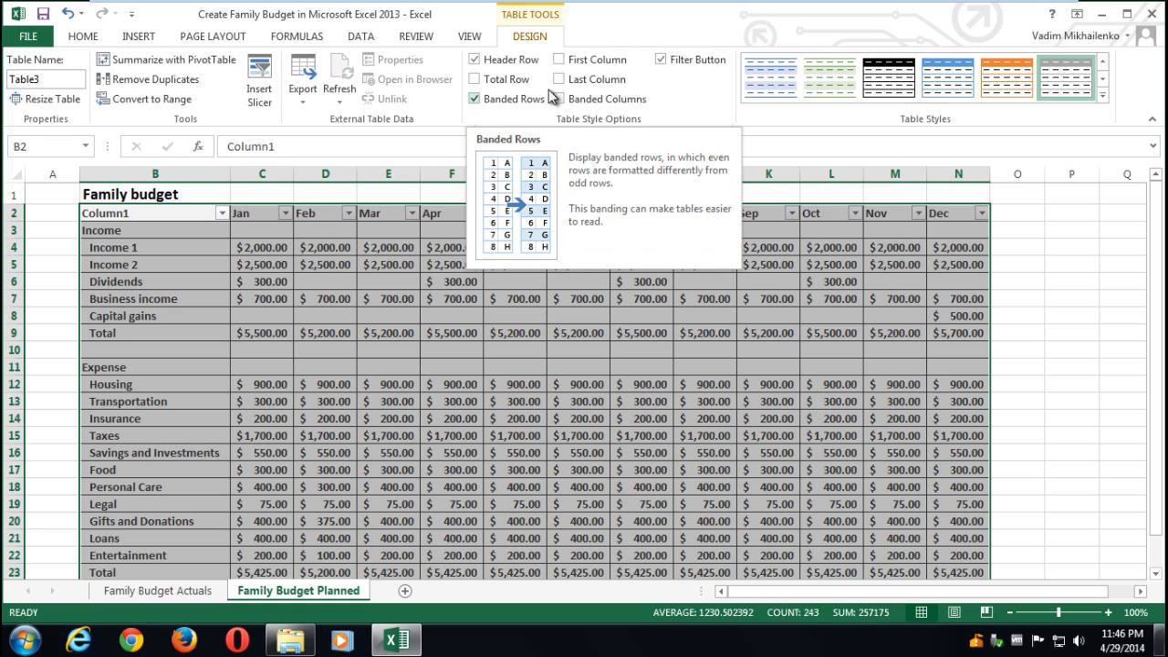
click(1019, 250)
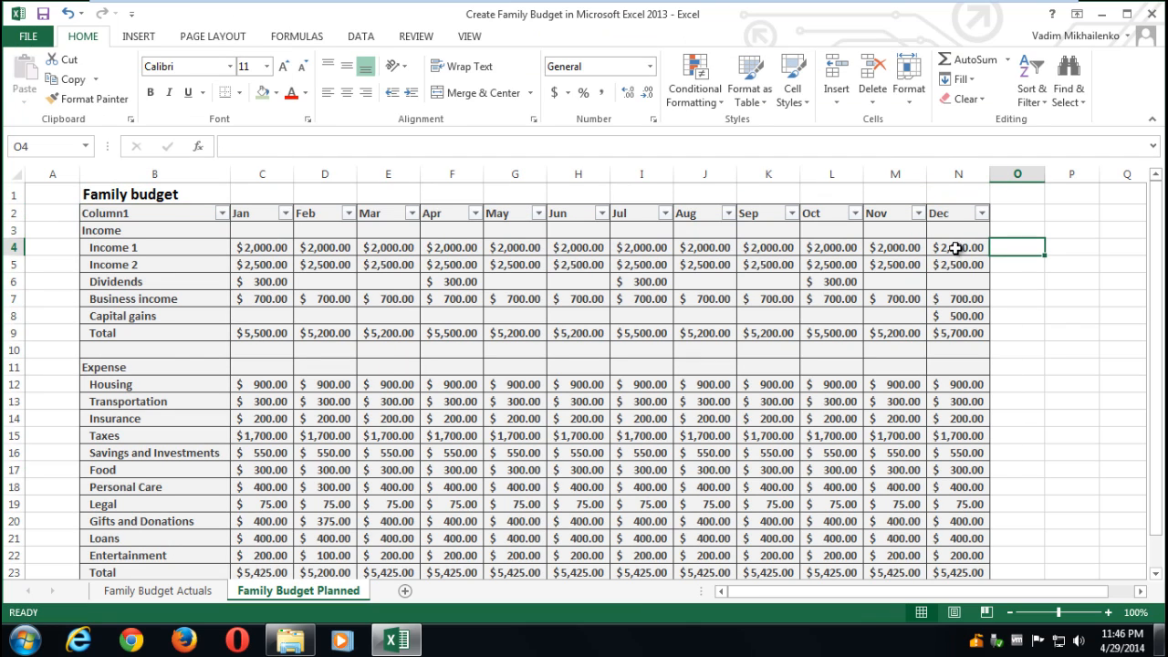
- Add a line sparkline in O4 for Income 1's Jan–Dec values C4:N4 via Quick Analysis
drag(961, 247, 262, 251)
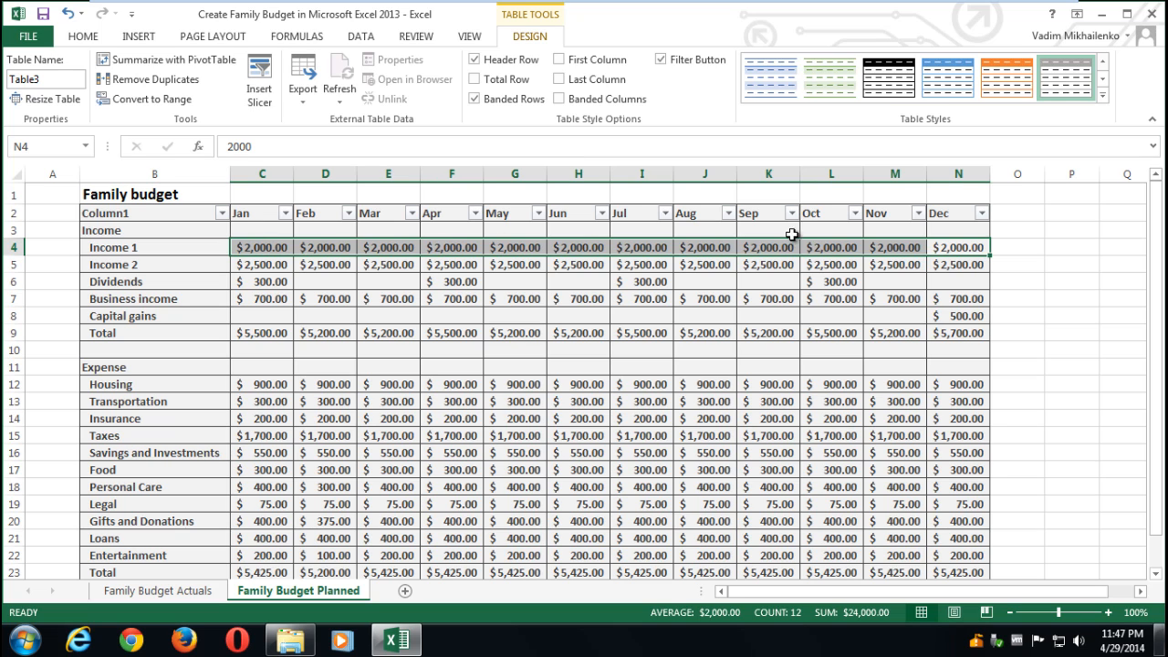
click(1003, 269)
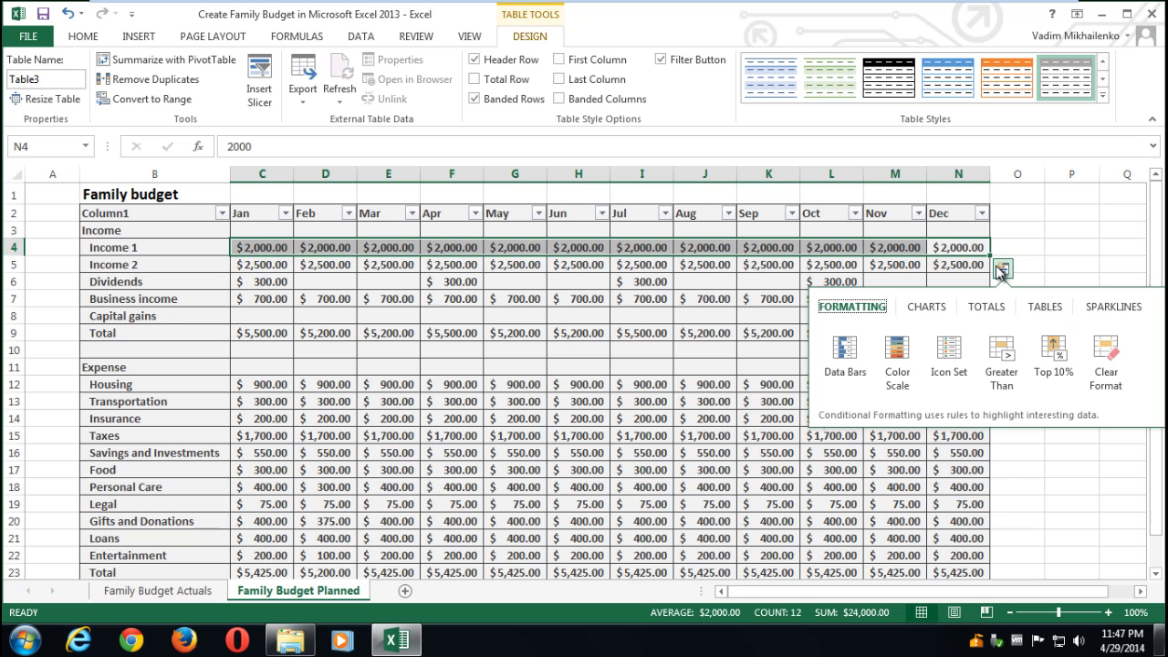
click(1124, 308)
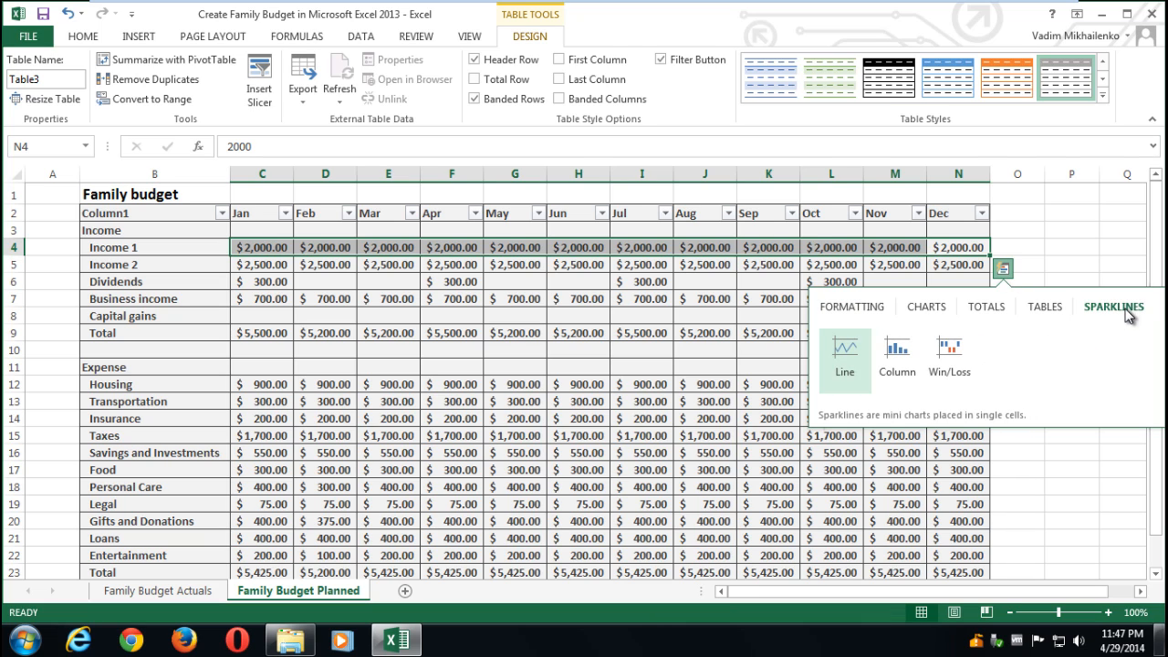
click(847, 349)
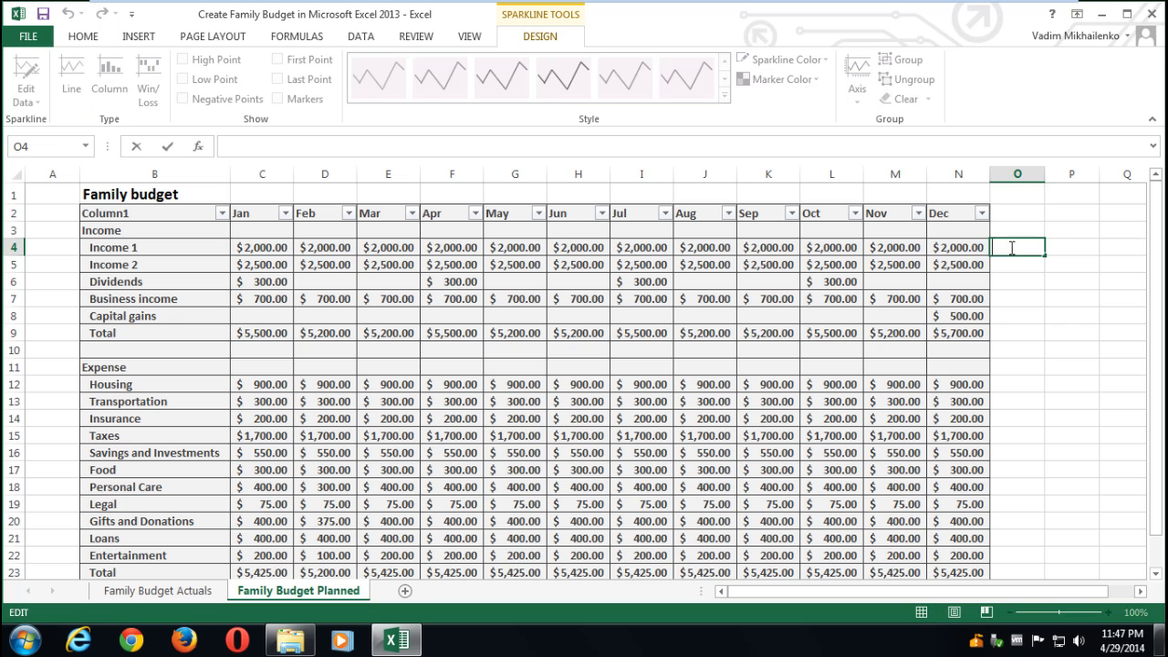
- Try the Income 1 sparkline as column and win/loss, then return it to line
click(1008, 262)
right_click(1010, 249)
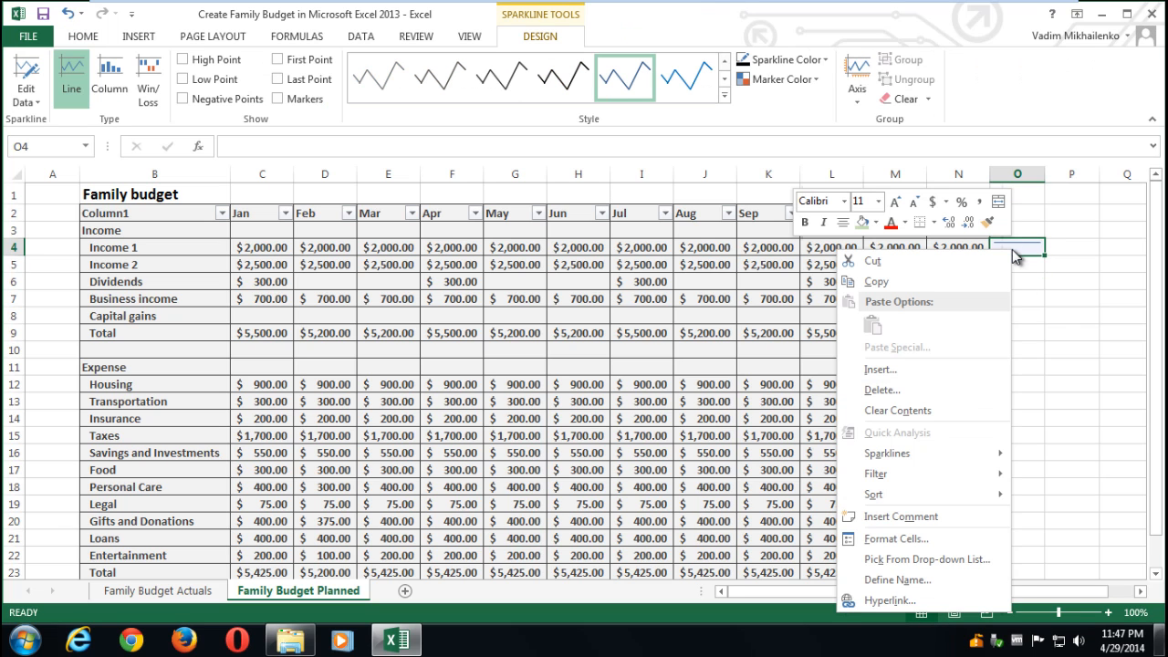
click(1027, 244)
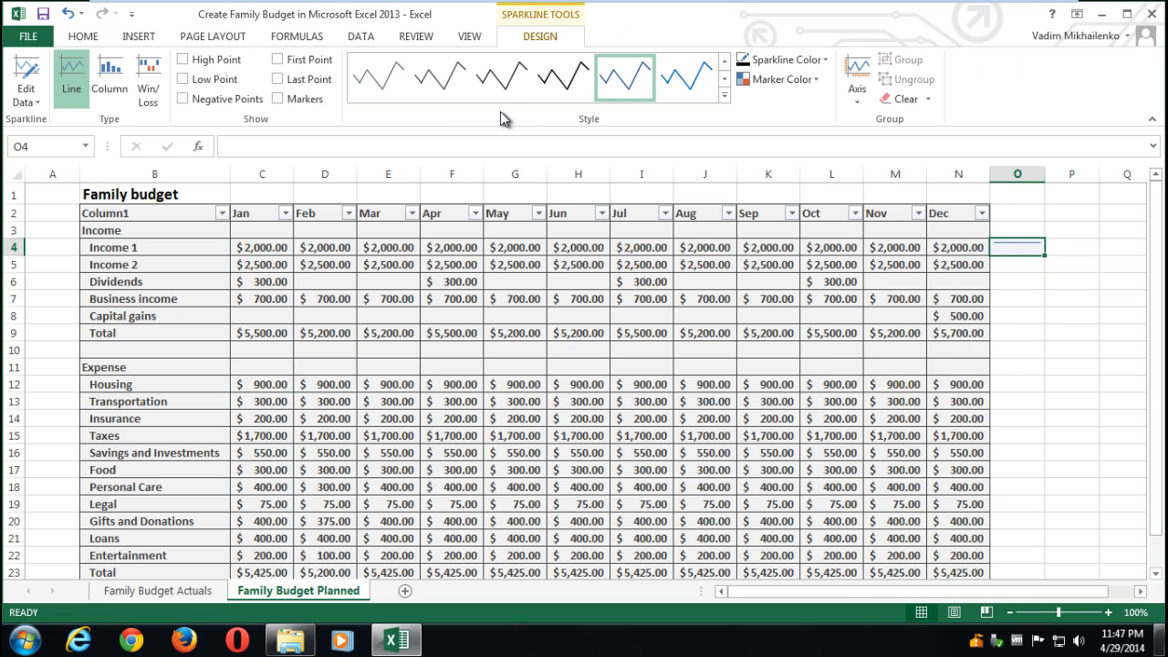
click(102, 84)
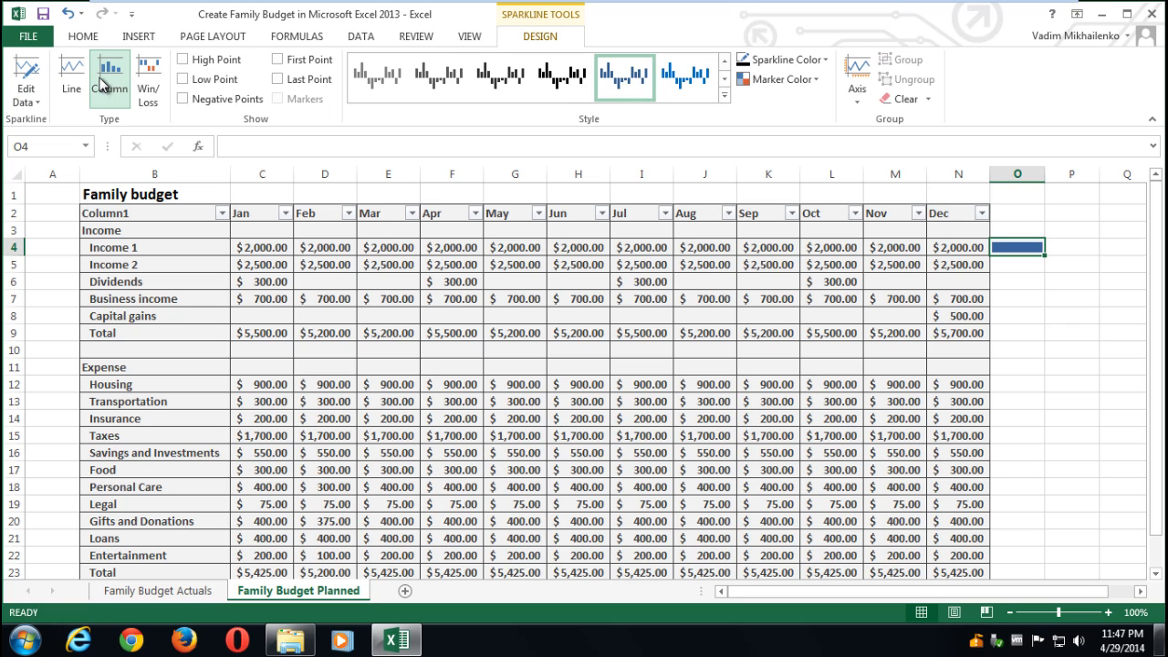
click(150, 82)
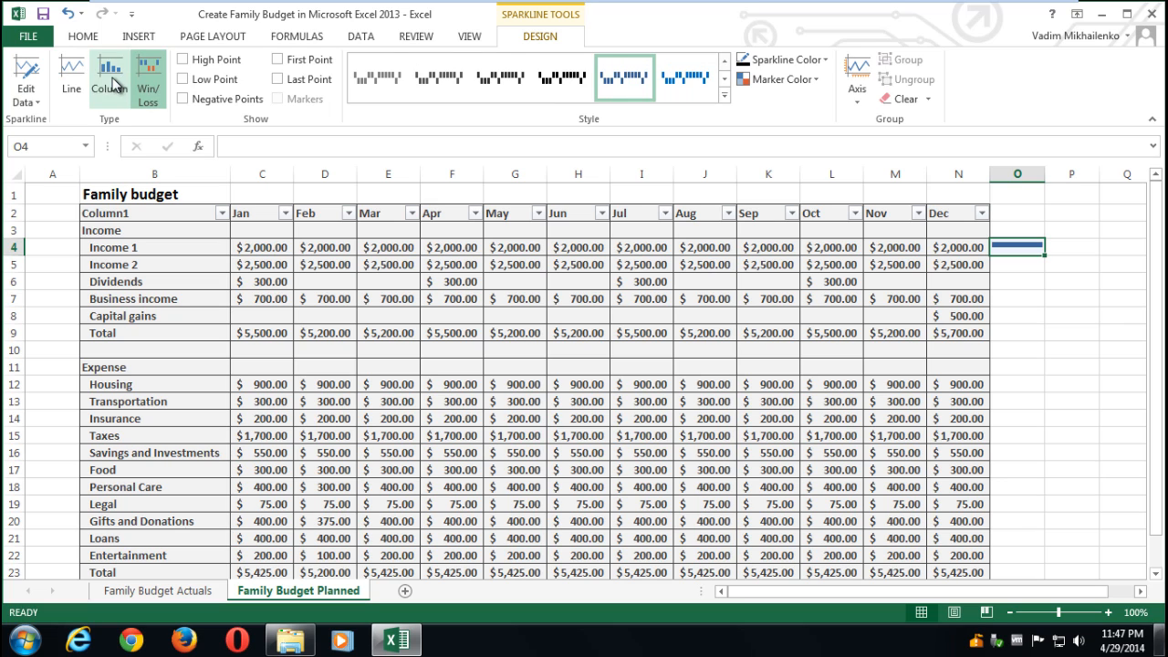
click(112, 83)
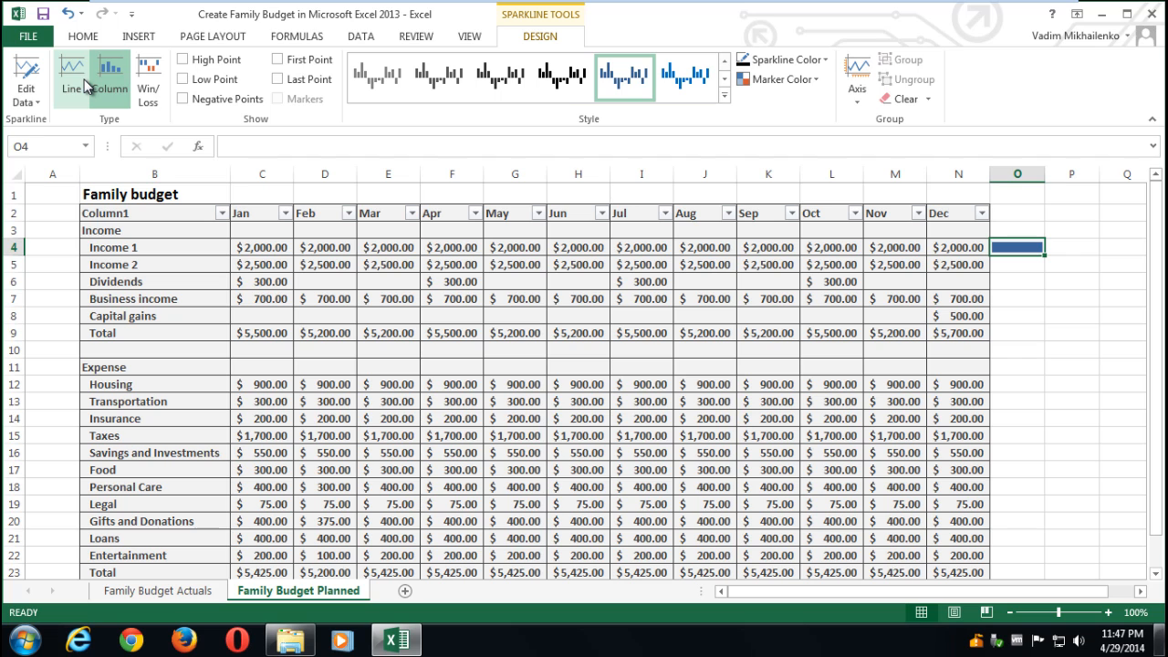
click(85, 85)
- Copy the O4 sparkline
click(1037, 277)
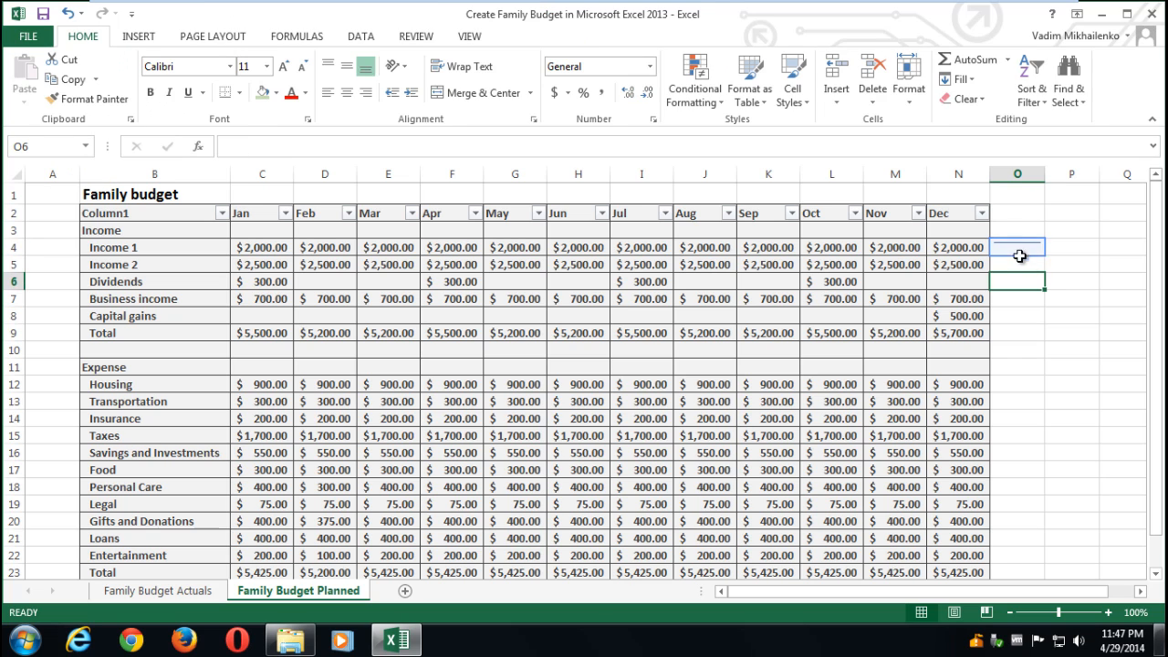
click(1019, 256)
key(ctrl+c)
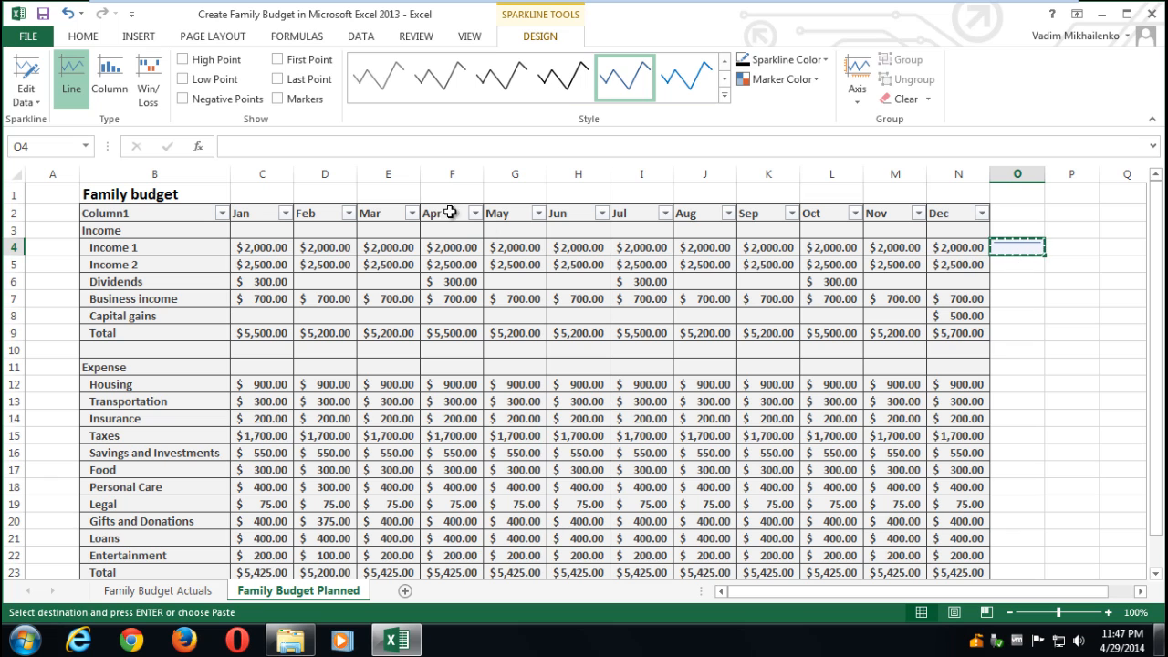
- Paste the O4 sparkline into O5:O25 so every budget row gets one
drag(1022, 250, 1009, 557)
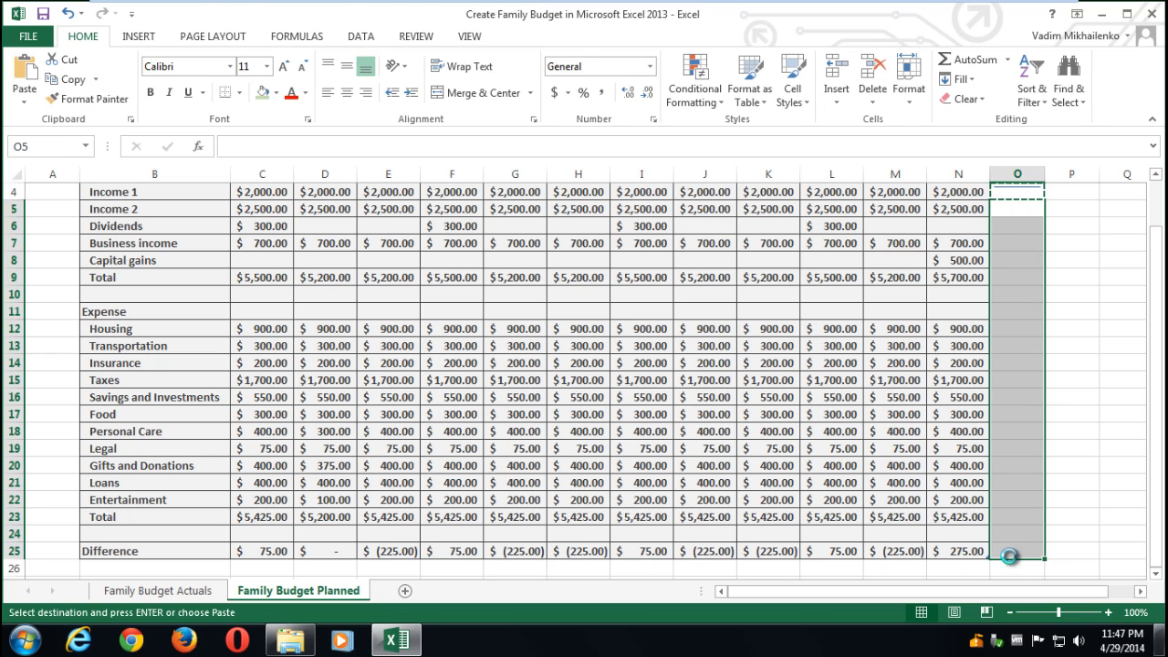
key(ctrl+v)
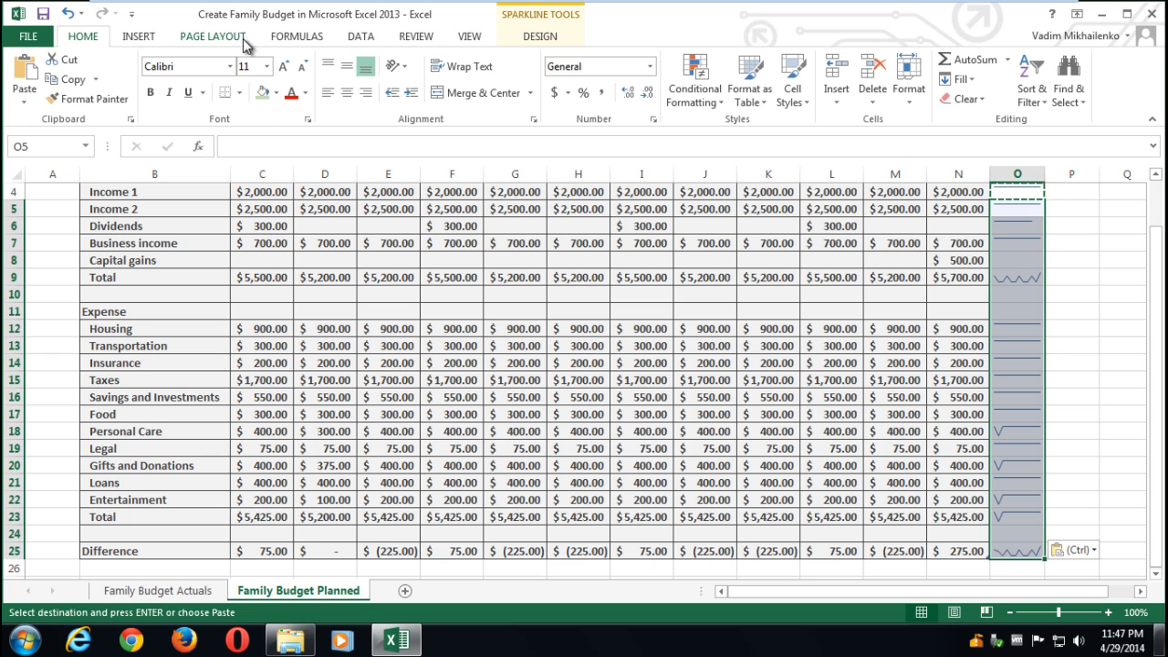
click(1102, 237)
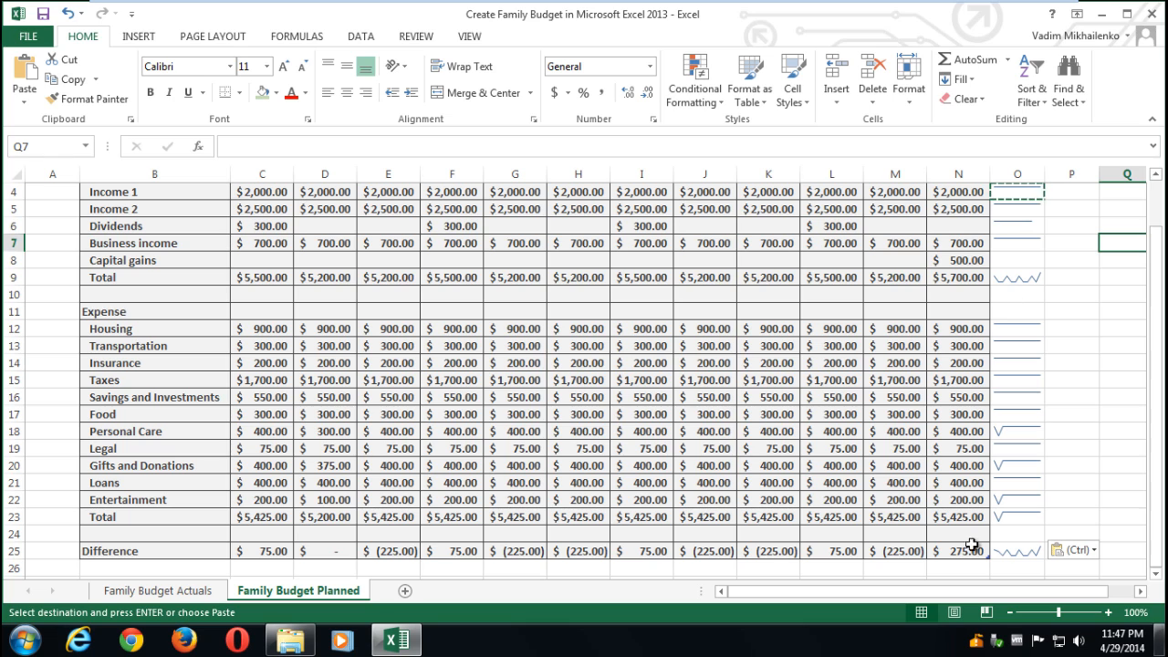
click(1021, 553)
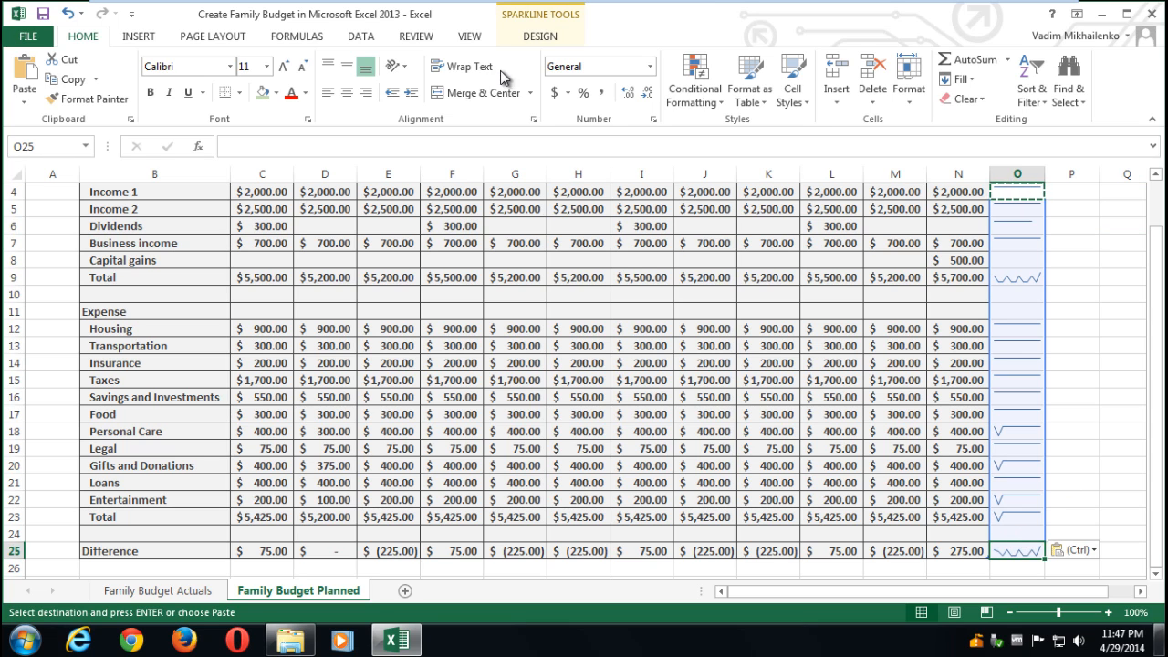
- Switch all the column O sparklines to column type
click(522, 18)
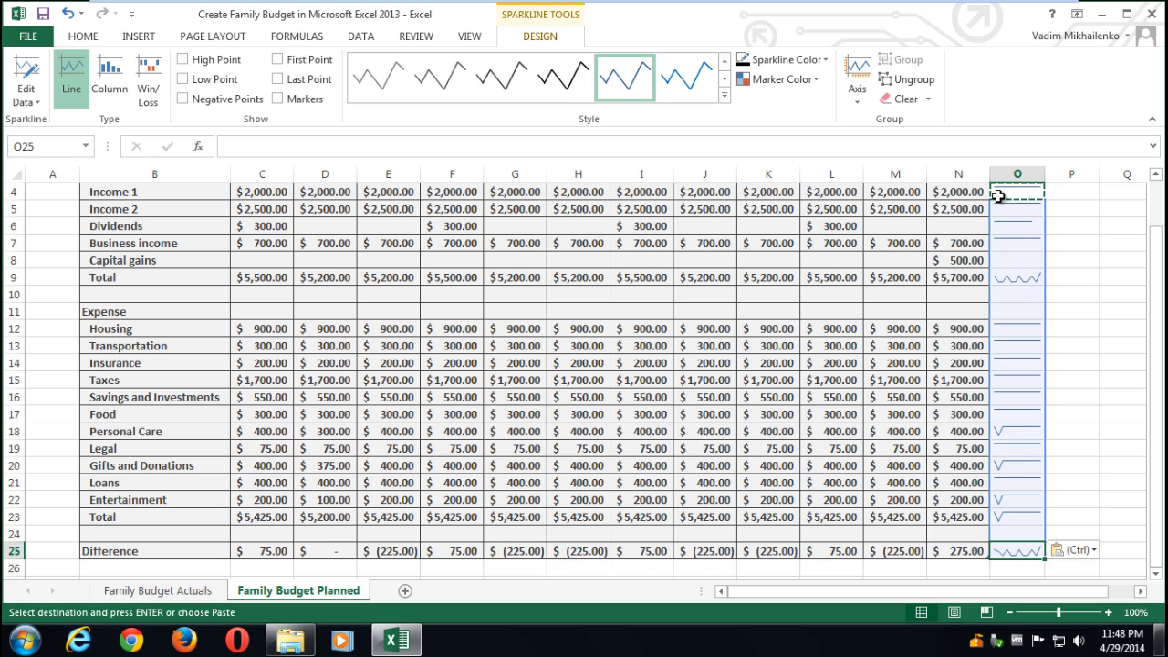
click(1007, 277)
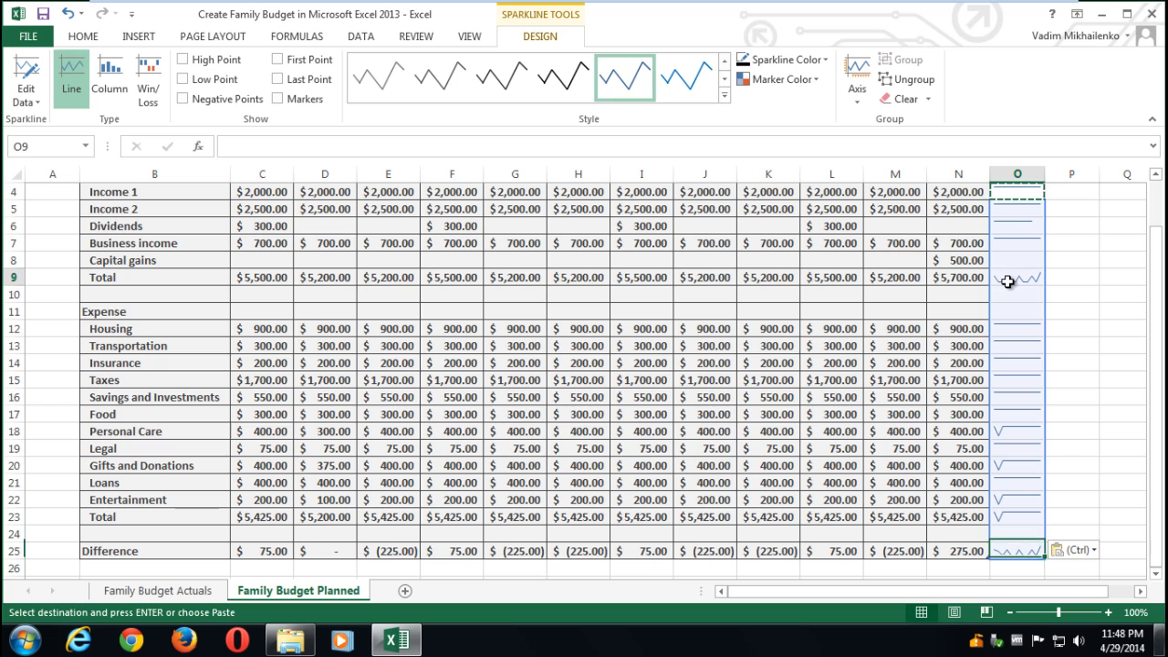
click(108, 85)
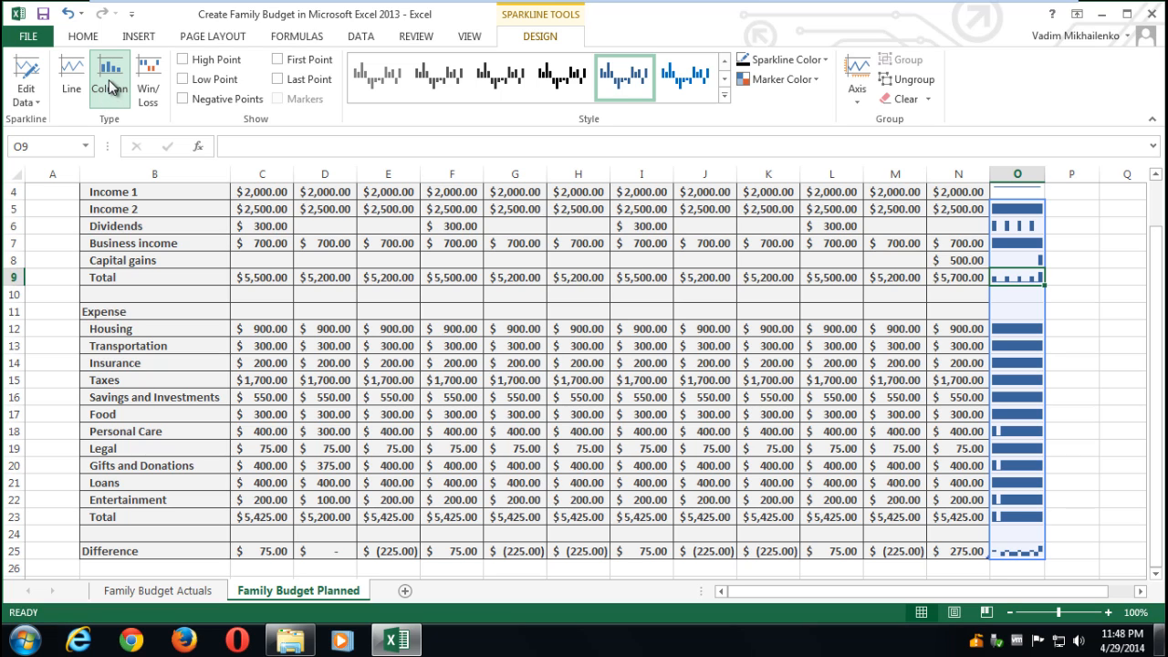
click(71, 91)
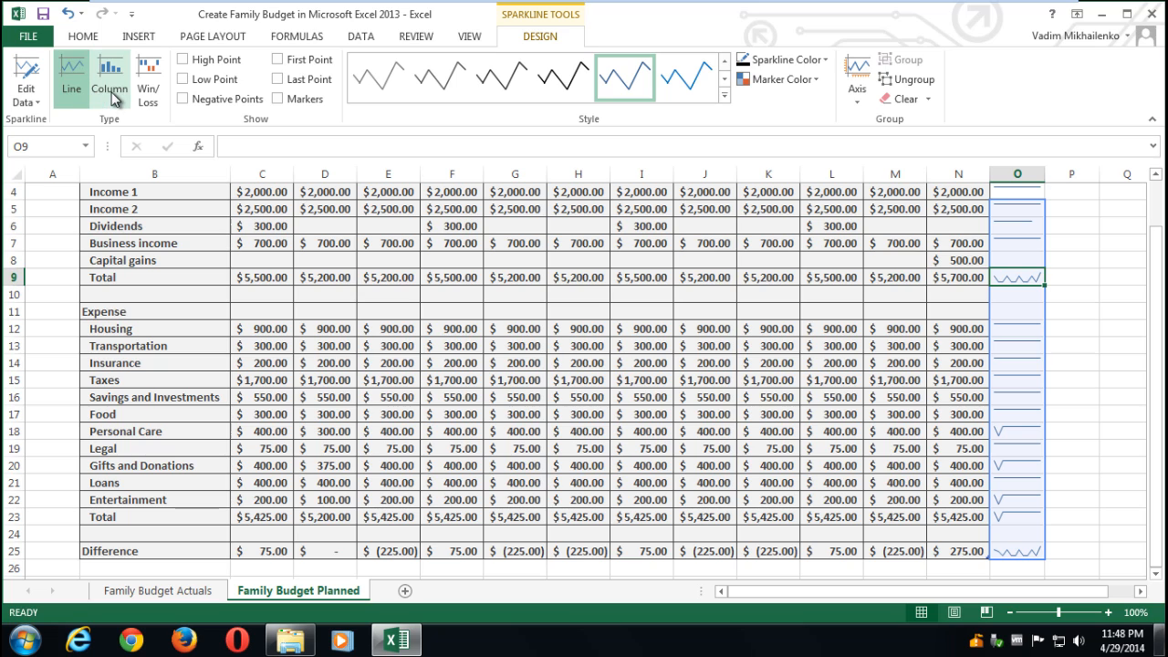
click(112, 91)
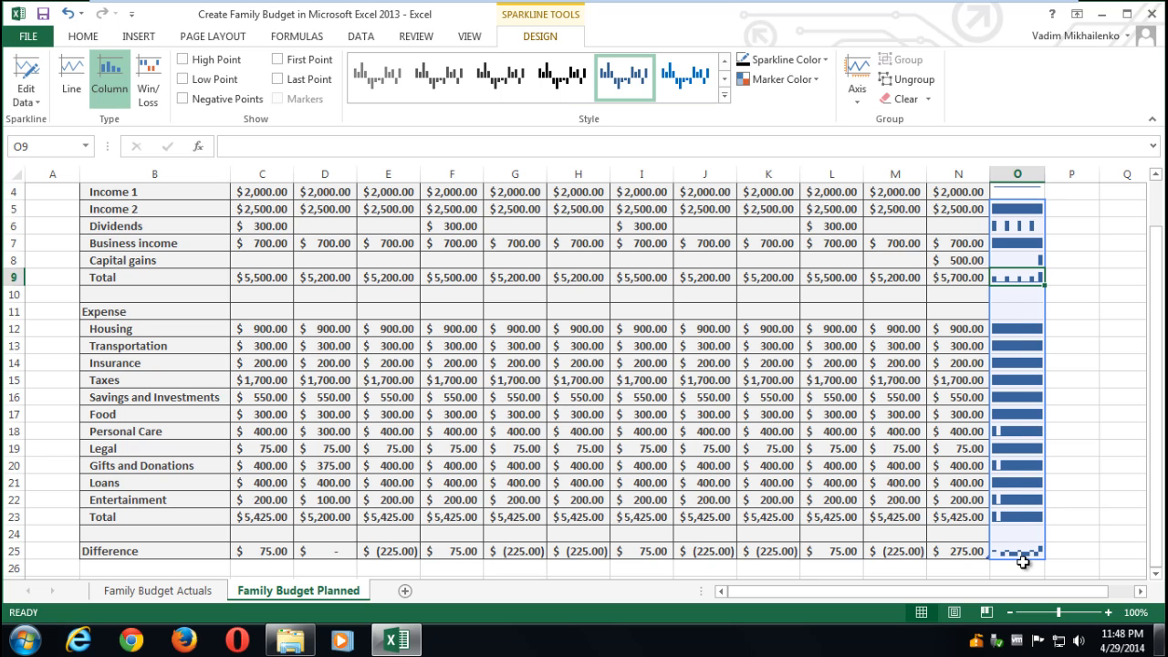
drag(1157, 401, 1157, 342)
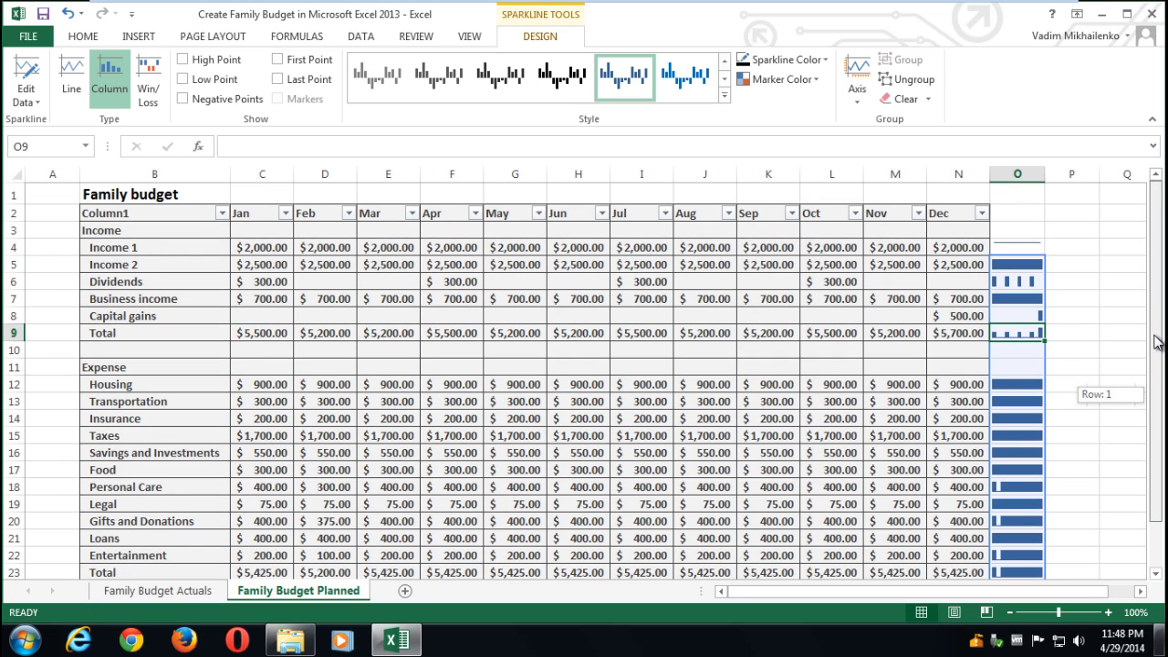
drag(1157, 342, 1157, 342)
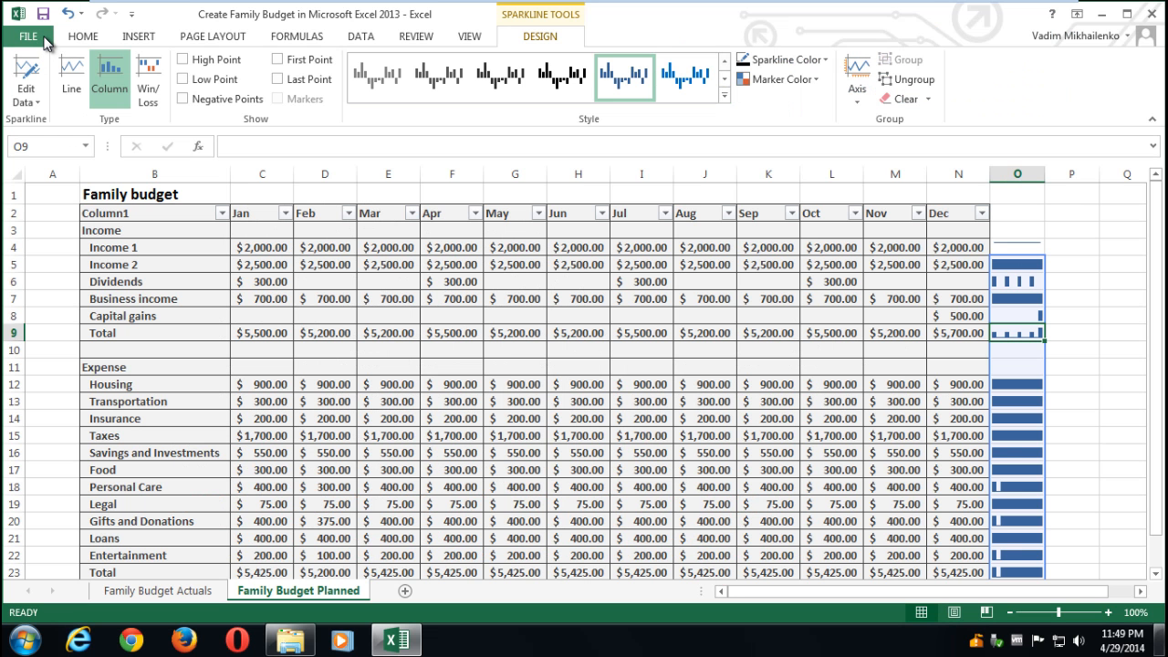
- Search the online templates for 'budget' and scroll through the Category list
click(44, 41)
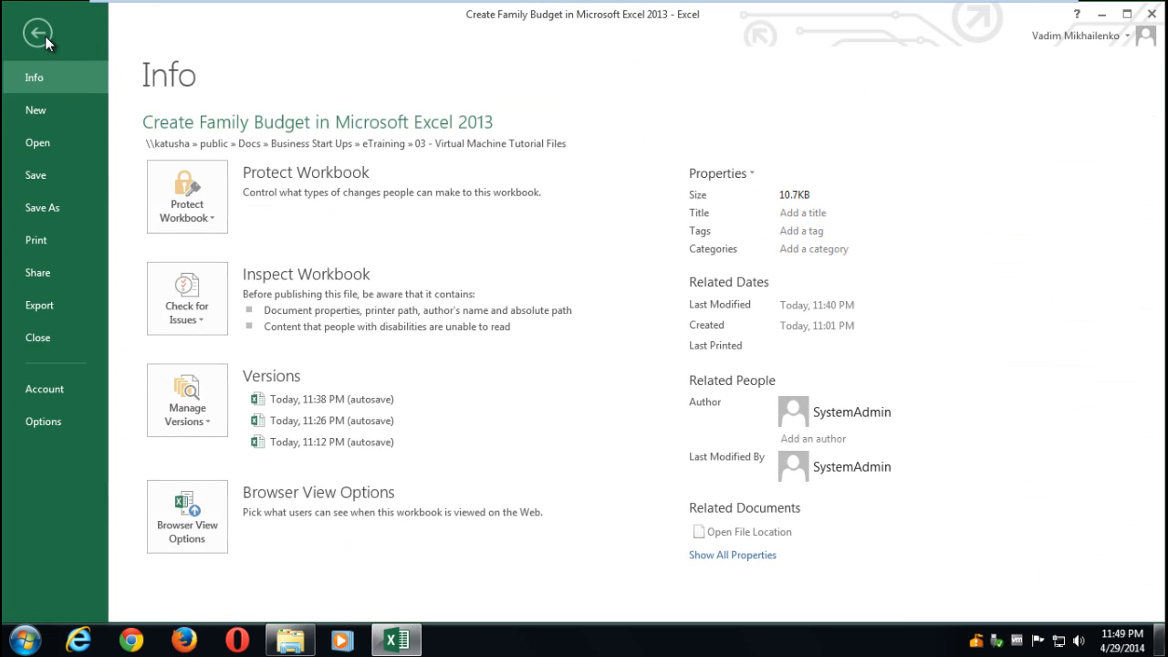
click(35, 113)
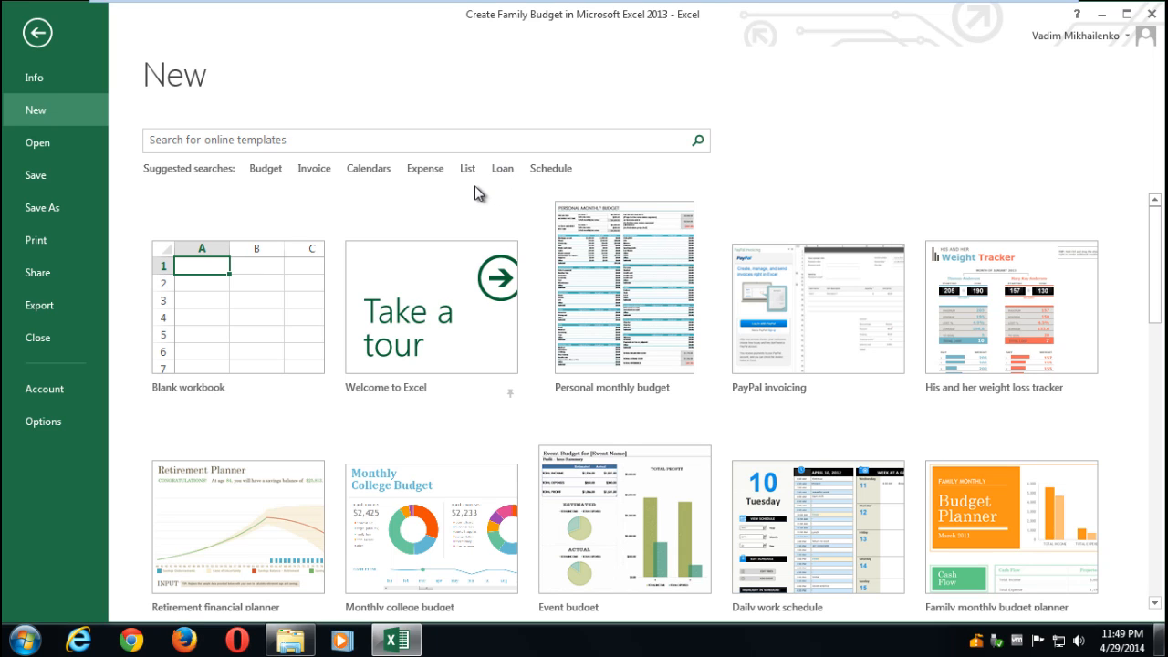
click(164, 141)
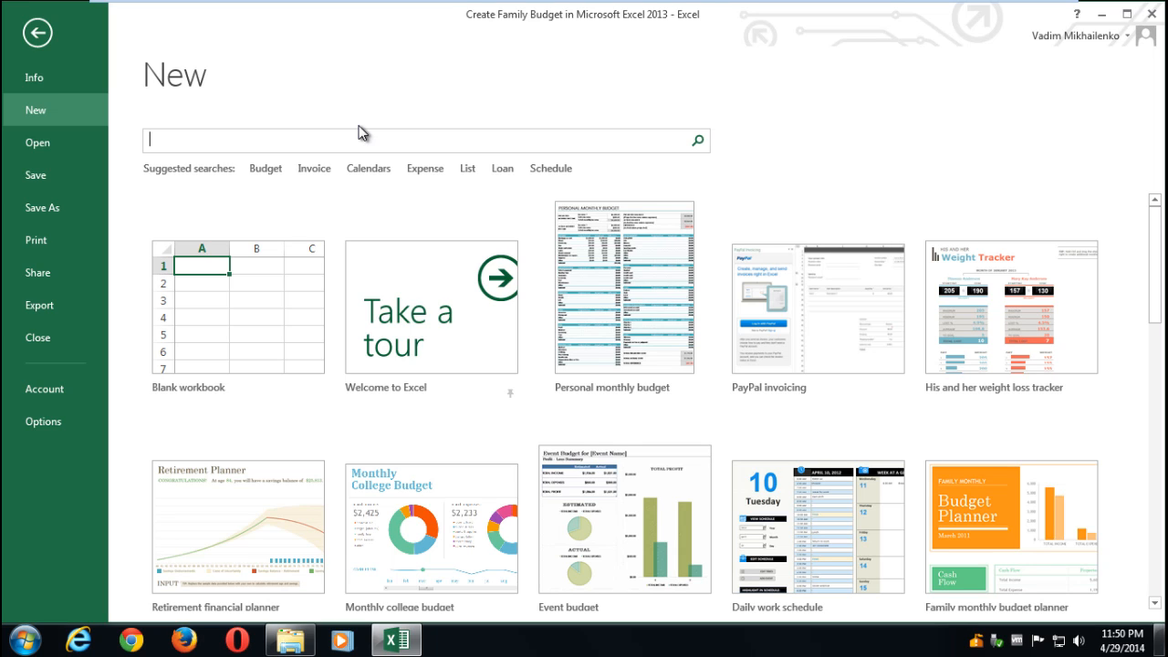
text(budget)
key(Return)
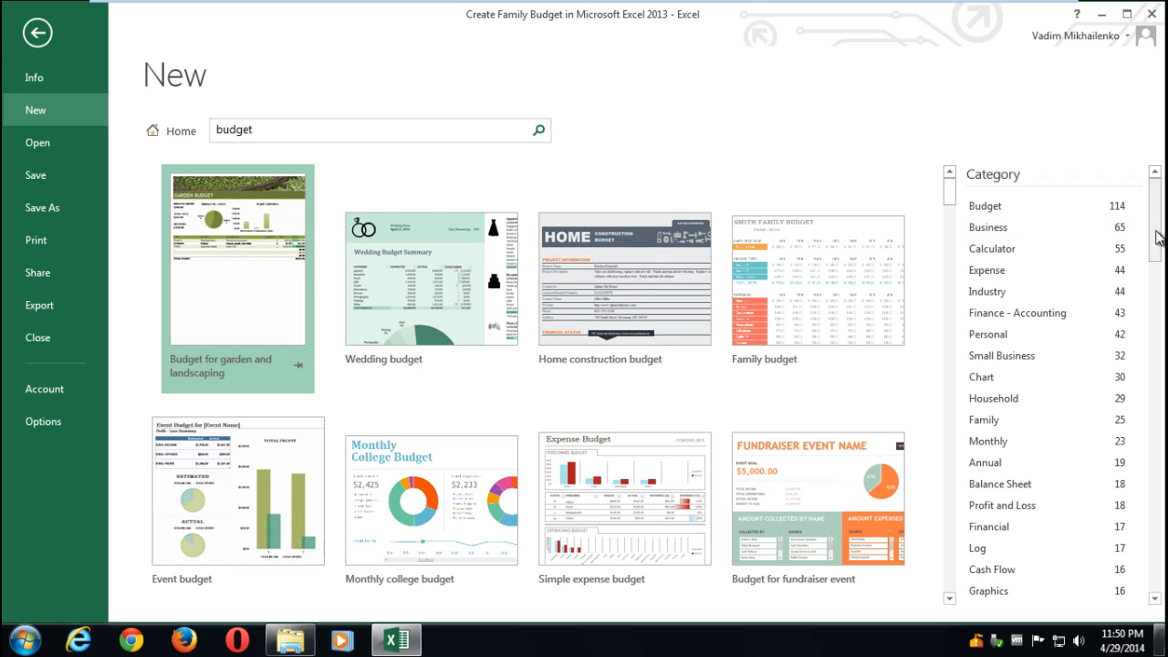
scroll(1155, 260, down, 1)
scroll(1155, 265, down, 7)
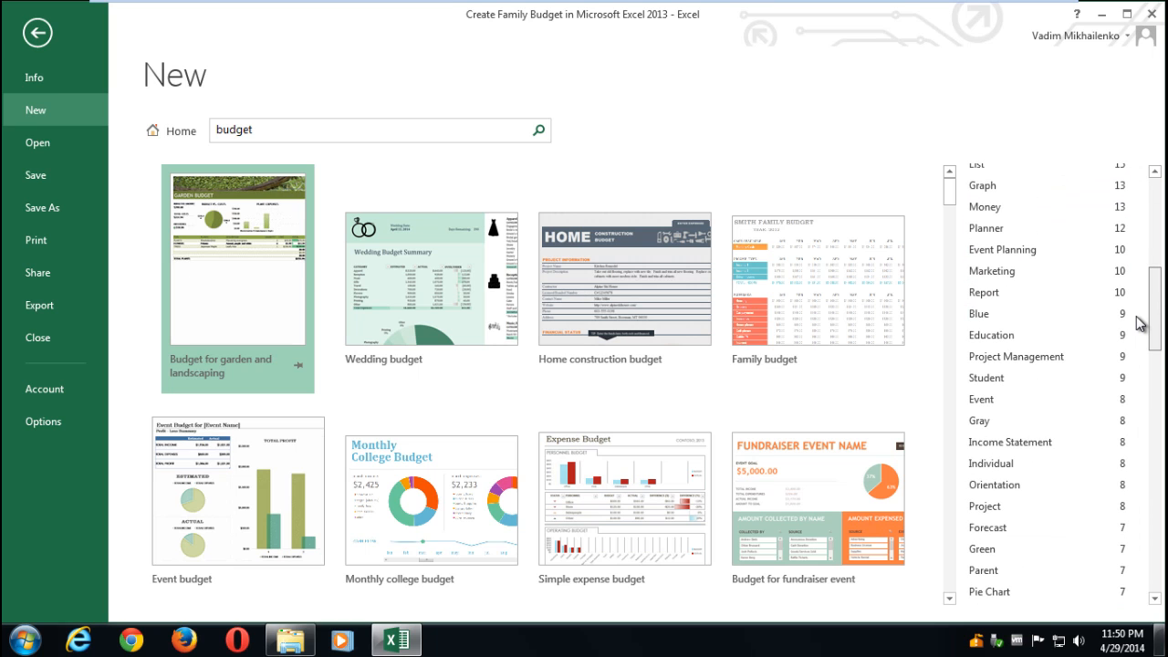